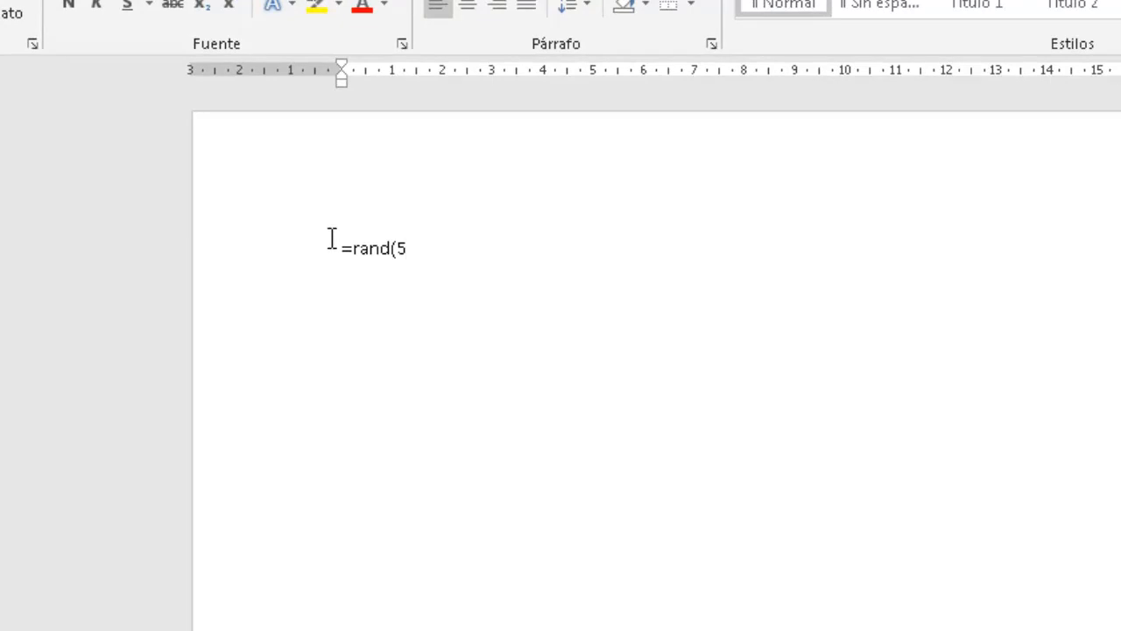
# - Generate five paragraphs of sample text in the blank document with the =rand(5) function
pyautogui.write(')')
pyautogui.press('Return')
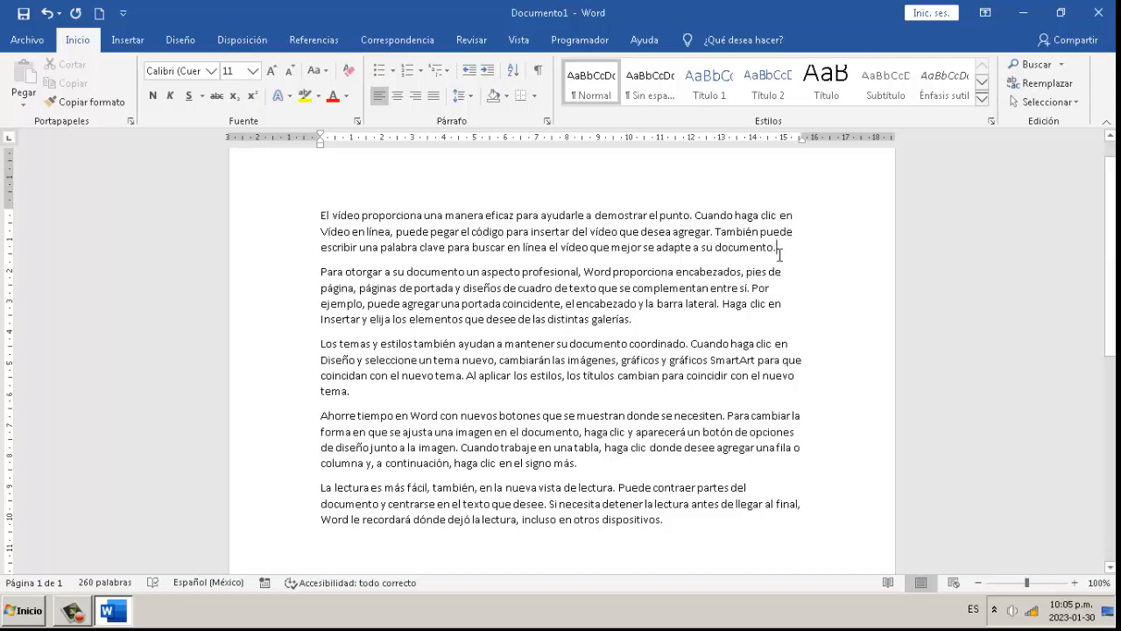
# - Move the insertion point character by character from the end of the first paragraph back into the word "línea" on its last line
pyautogui.press('BackSpace')
pyautogui.press('Left')
pyautogui.press('Left')
pyautogui.press('Left')
pyautogui.press('Left')
pyautogui.press('Left')
pyautogui.press('Left')
pyautogui.press('Left')
pyautogui.press('Left')
pyautogui.press('Left')
pyautogui.press('Left')
pyautogui.press('Left')
pyautogui.press('Left')
pyautogui.press('Left')
pyautogui.press('Left')
pyautogui.press('Left')
pyautogui.press('Left')
pyautogui.press('Left')
pyautogui.press('Left')
pyautogui.press('Left')
pyautogui.press('Left')
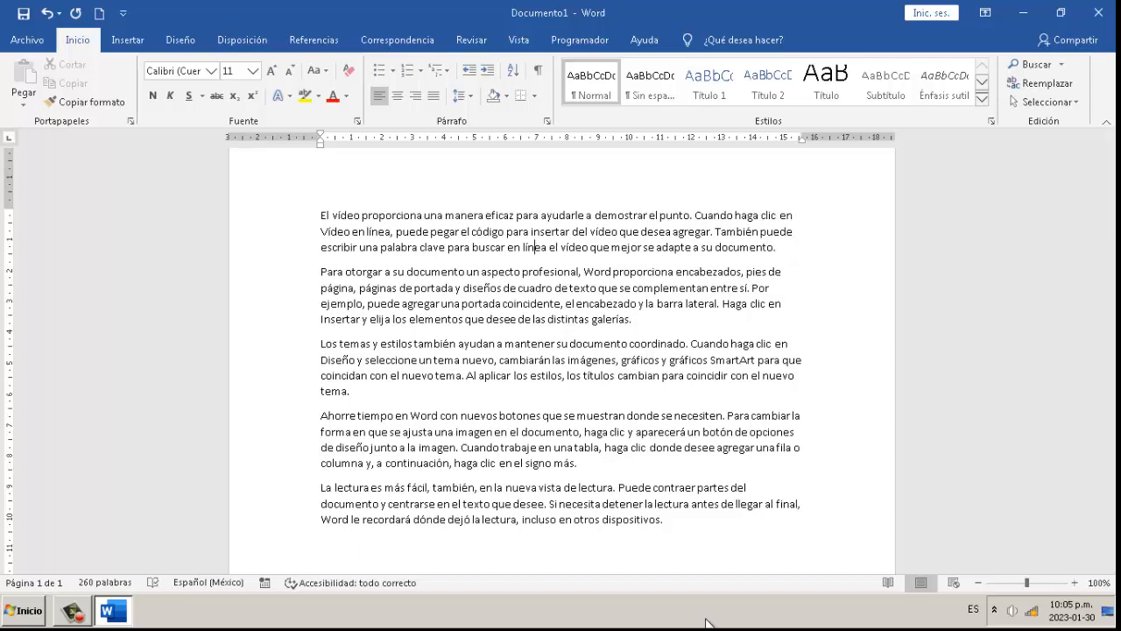
# - Move the insertion point line by line from the first paragraph down to the last line of the final paragraph
pyautogui.press('Down')
pyautogui.press('Down')
pyautogui.press('Down')
pyautogui.press('Down')
pyautogui.press('Down')
pyautogui.press('Down')
pyautogui.press('Down')
pyautogui.press('Down')
pyautogui.press('Down')
pyautogui.press('Down')
pyautogui.press('Down')
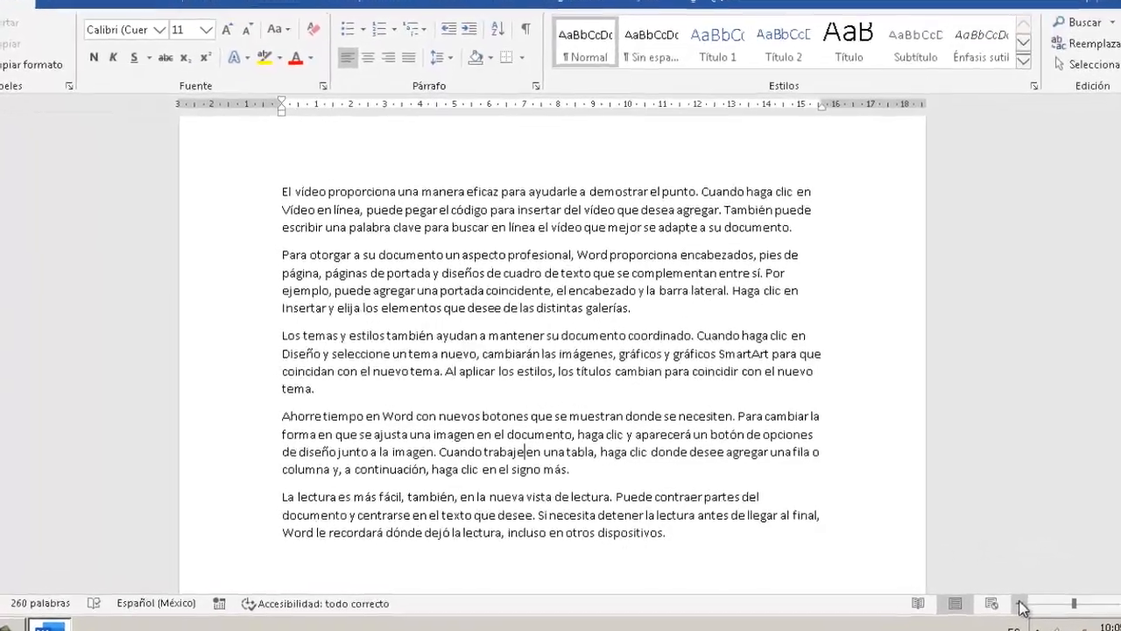
pyautogui.press('Down')
pyautogui.press('Down')
pyautogui.press('Down')
pyautogui.press('Down')
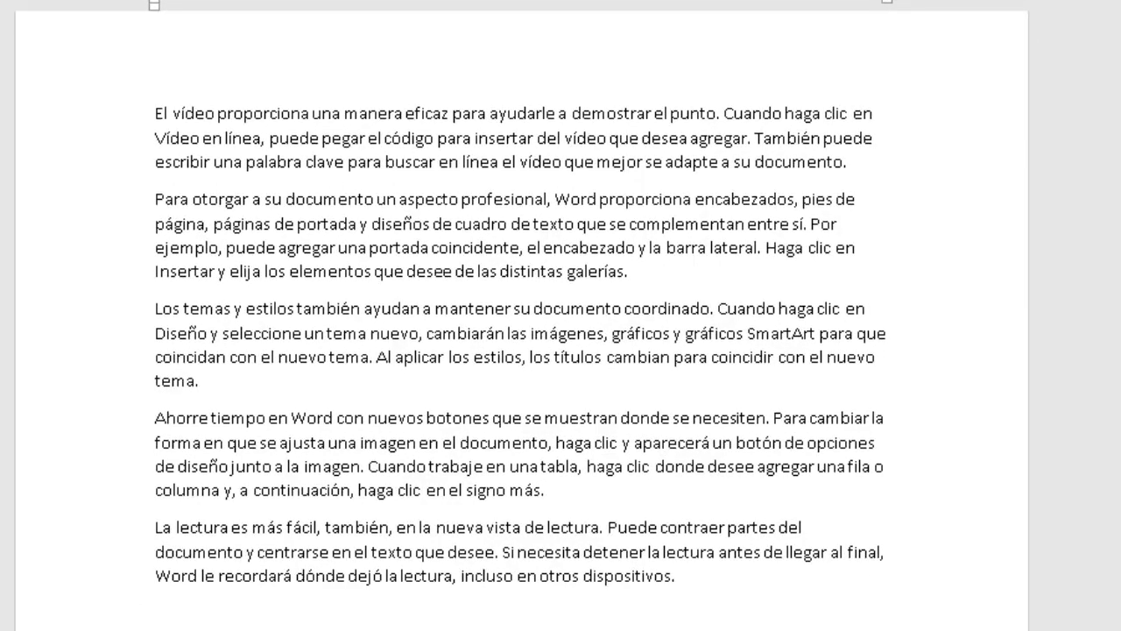
# - Move the insertion point line by line from the last line of the final paragraph up to the first line of the document
pyautogui.press('Up')
pyautogui.press('Up')
pyautogui.press('Up')
pyautogui.press('Up')
pyautogui.press('Up')
pyautogui.press('Up')
pyautogui.press('Up')
pyautogui.press('Up')
pyautogui.press('Up')
pyautogui.press('Up')
pyautogui.press('Up')
pyautogui.press('Up')
pyautogui.press('Up')
pyautogui.press('Up')
pyautogui.press('Up')
pyautogui.press('Up')
pyautogui.press('Up')
# - Move the insertion point backward along the first paragraph's opening line, one character at a time
pyautogui.press('Left')
pyautogui.press('Left')
pyautogui.press('Left')
pyautogui.press('Left')
pyautogui.press('Left')
pyautogui.press('Left')
pyautogui.press('Left')
pyautogui.press('Left')
pyautogui.press('Left')
pyautogui.press('Left')
pyautogui.press('Left')
pyautogui.press('Left')
pyautogui.press('Left')
pyautogui.press('Left')
pyautogui.press('Left')
pyautogui.press('Left')
pyautogui.press('Left')
pyautogui.press('Left')
pyautogui.press('Left')
pyautogui.press('Left')
pyautogui.press('Left')
pyautogui.press('Left')
pyautogui.press('Left')
pyautogui.press('Left')
pyautogui.press('Left')
pyautogui.press('Left')
pyautogui.press('Left')
pyautogui.press('Left')
pyautogui.press('Left')
pyautogui.press('Left')
pyautogui.press('Left')
pyautogui.press('Left')
pyautogui.press('Left')
pyautogui.press('Left')
pyautogui.press('Left')
pyautogui.press('Left')
pyautogui.press('Left')
pyautogui.press('Left')
pyautogui.press('Left')
pyautogui.press('Left')
pyautogui.press('Left')
pyautogui.press('Left')
# - Move the insertion point forward through the first paragraph's text, one character at a time
pyautogui.press('Right')
pyautogui.press('Right')
pyautogui.press('Right')
pyautogui.press('Right')
pyautogui.press('Right')
pyautogui.press('Right')
pyautogui.press('Right')
pyautogui.press('Right')
pyautogui.press('Right')
pyautogui.press('Right')
pyautogui.press('Right')
pyautogui.press('Right')
pyautogui.press('Right')
pyautogui.press('Right')
pyautogui.press('Right')
pyautogui.press('Right')
pyautogui.press('Right')
pyautogui.press('Right')
pyautogui.press('Right')
pyautogui.press('Right')
pyautogui.press('Right')
pyautogui.press('Right')
pyautogui.press('Right')
pyautogui.press('Right')
pyautogui.press('Right')
pyautogui.press('Right')
pyautogui.press('Right')
pyautogui.press('Right')
pyautogui.press('Right')
pyautogui.press('Right')
pyautogui.press('Right')
pyautogui.press('Right')
pyautogui.press('Right')
pyautogui.press('Right')
pyautogui.press('Right')
pyautogui.press('Right')
pyautogui.press('Right')
pyautogui.press('Right')
pyautogui.press('Right')
pyautogui.press('Right')
pyautogui.press('Right')
pyautogui.press('Right')
pyautogui.press('Right')
pyautogui.press('Right')
pyautogui.press('Right')
pyautogui.press('Right')
pyautogui.press('Right')
pyautogui.press('Right')
pyautogui.press('Right')
pyautogui.press('Right')
pyautogui.press('Right')
pyautogui.press('Right')
pyautogui.press('Right')
pyautogui.press('Right')
pyautogui.press('Right')
# - Place the insertion point on the second paragraph's first line and jump to that line's end and back to its start
pyautogui.press('Home')
pyautogui.press('Home')
pyautogui.press('Down')
pyautogui.press('Down')
pyautogui.press('Down')
pyautogui.press('End')
pyautogui.press('Home')
# - Select the whole second paragraph line by line, starting at "Para otorgar"
pyautogui.hotkey('shift', 'Down')
pyautogui.hotkey('shift', 'Down')
pyautogui.hotkey('shift', 'Down')
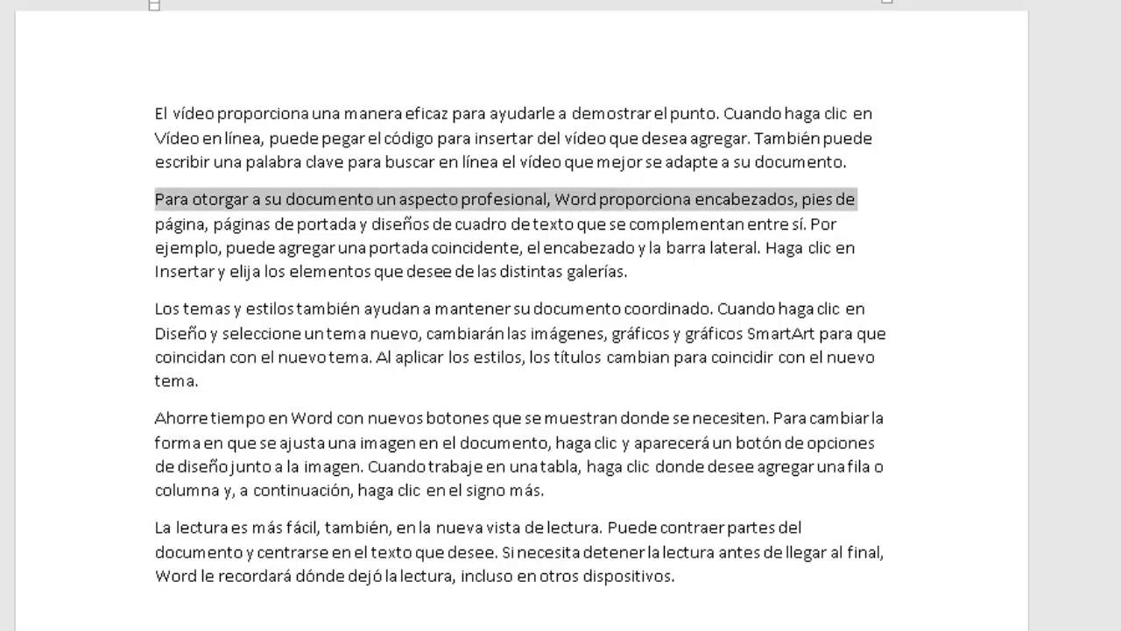
pyautogui.hotkey('shift', 'Down')
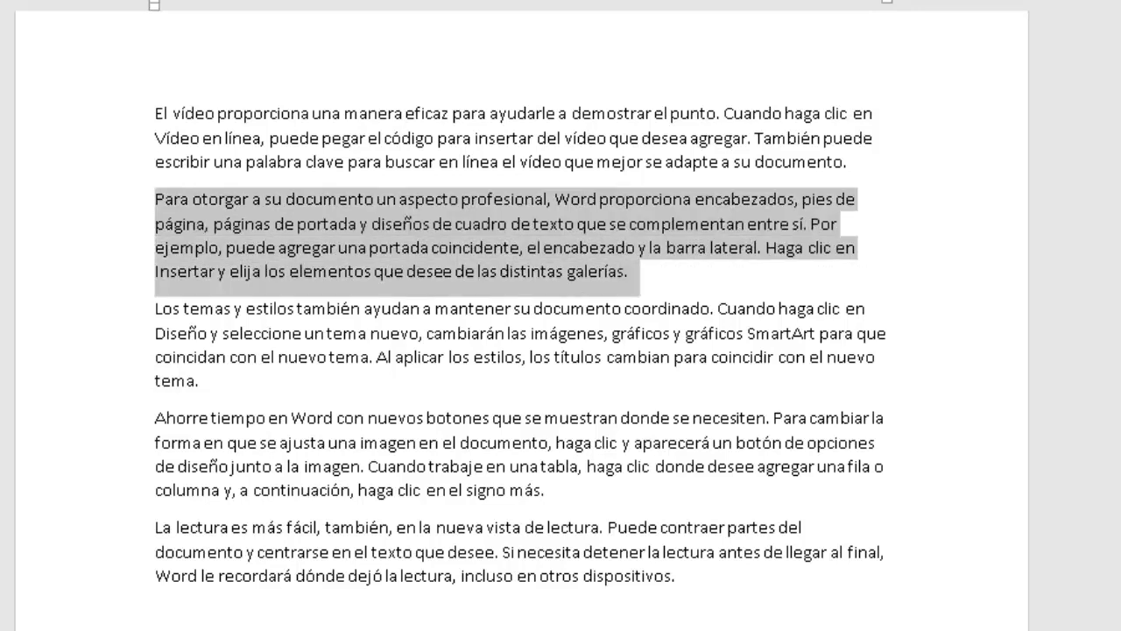
# - Return the insertion point to the start of the document and select the whole first paragraph line by line
pyautogui.press('Up')
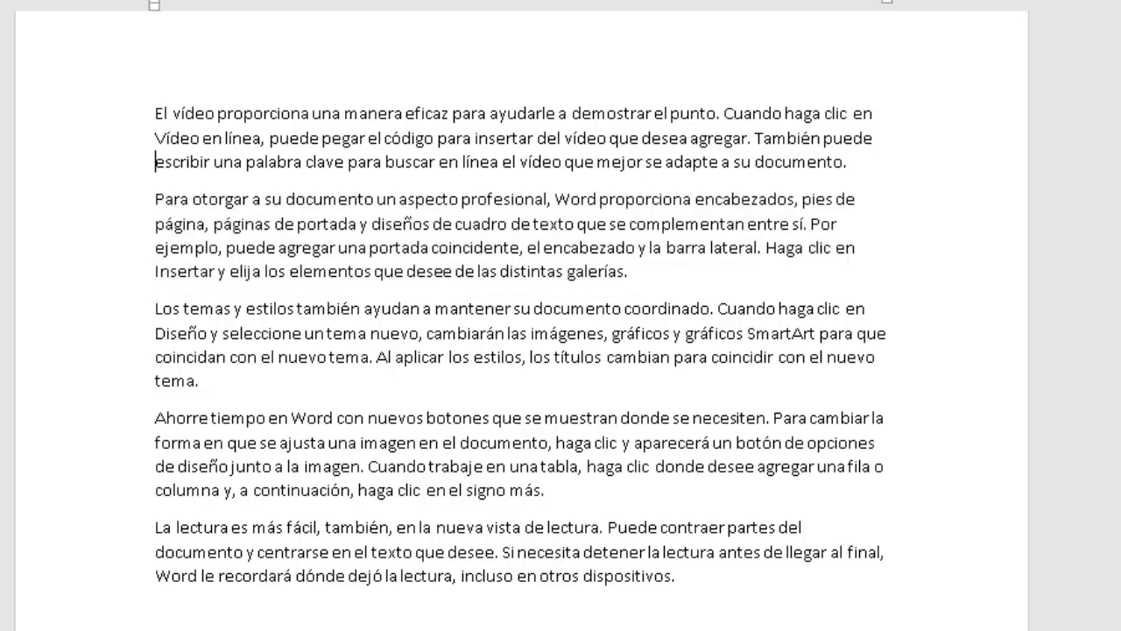
pyautogui.press('Up')
pyautogui.press('Up')
pyautogui.hotkey('shift', 'Down')
pyautogui.hotkey('shift', 'Down')
pyautogui.hotkey('shift', 'Down')
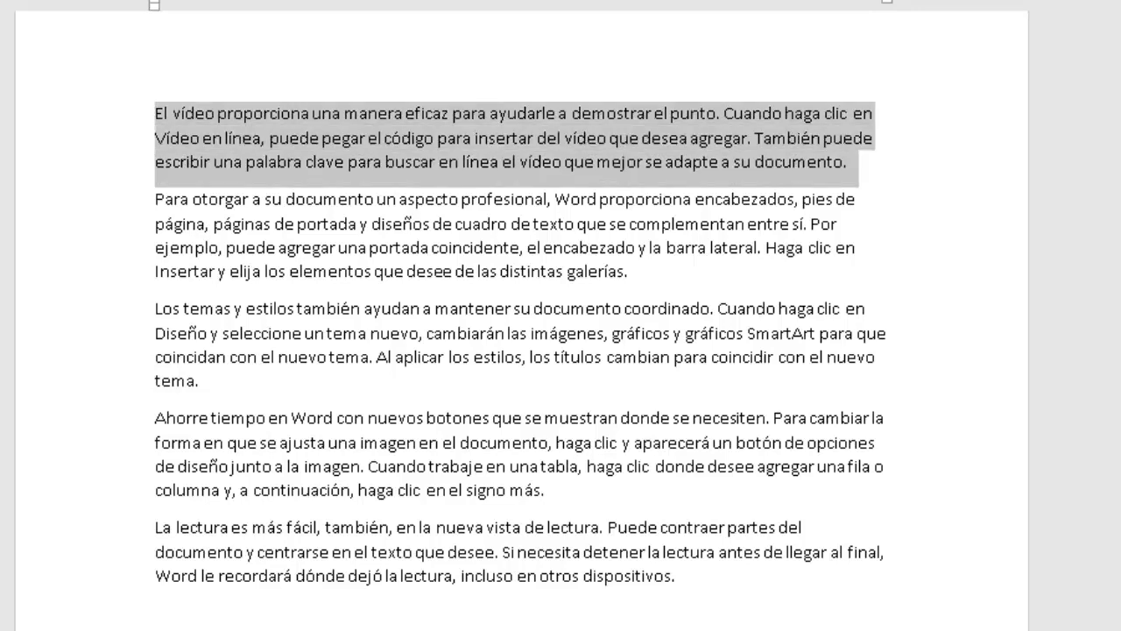
# - Extend the selection line by line from the first paragraph through the end of the fourth paragraph
pyautogui.hotkey('shift', 'Down')
pyautogui.hotkey('shift', 'Down')
pyautogui.hotkey('shift', 'Down')
pyautogui.hotkey('shift', 'Down')
pyautogui.hotkey('shift', 'Down')
pyautogui.hotkey('shift', 'Down')
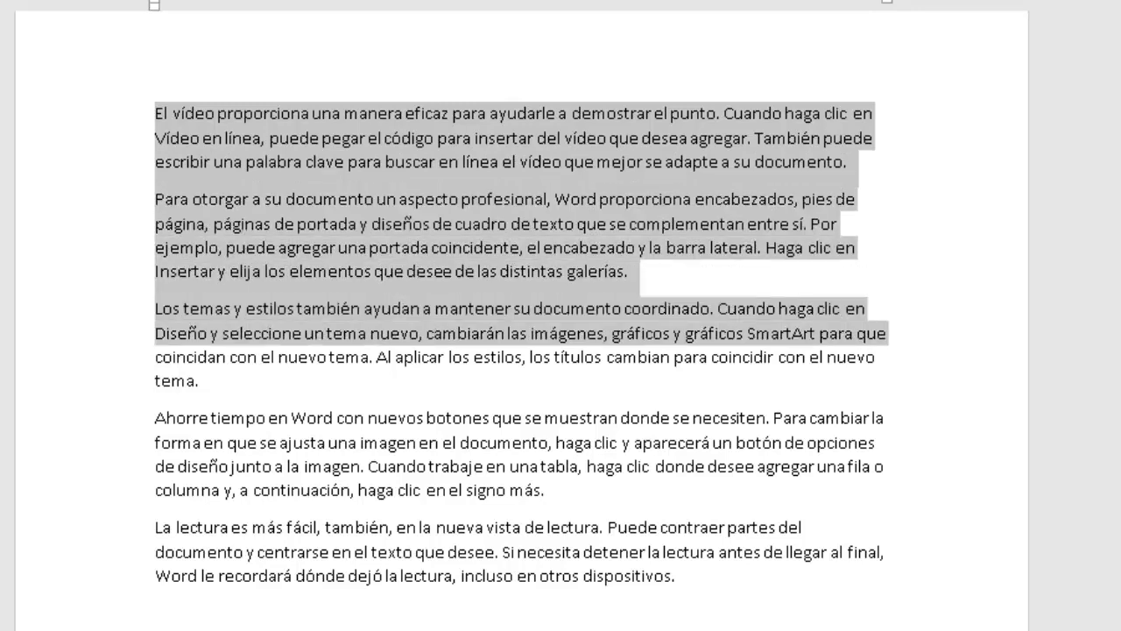
pyautogui.hotkey('shift', 'Down')
pyautogui.hotkey('shift', 'Down')
pyautogui.hotkey('shift', 'Down')
pyautogui.hotkey('shift', 'Down')
pyautogui.hotkey('shift', 'Down')
pyautogui.hotkey('shift', 'Down')
pyautogui.hotkey('shift', 'Down')
pyautogui.hotkey('shift', 'Down')
pyautogui.hotkey('shift', 'Down')
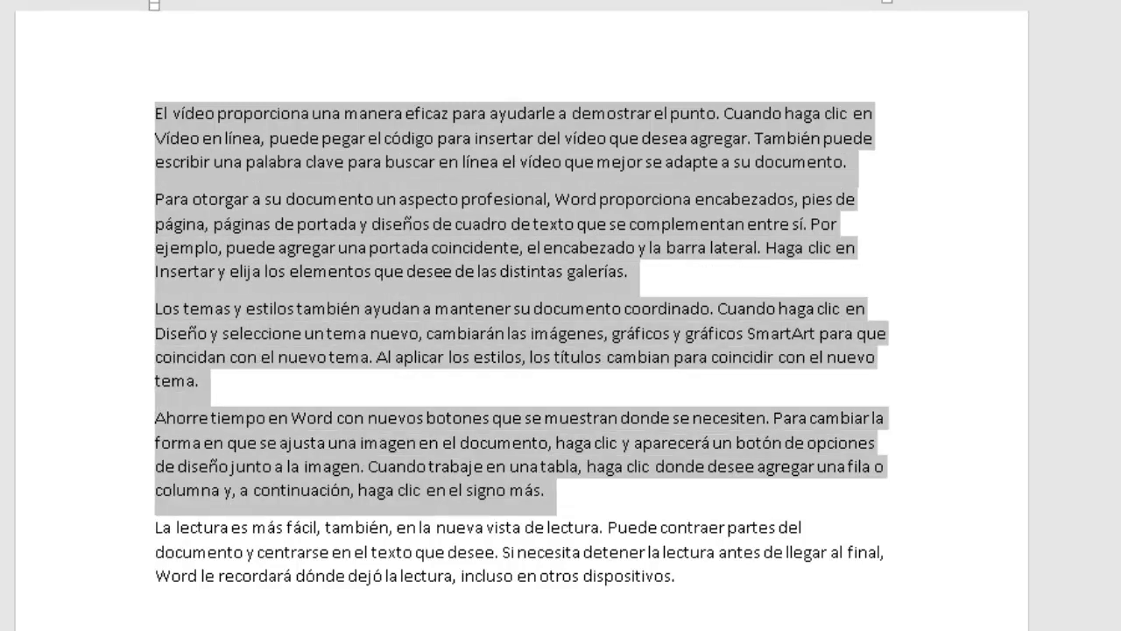
# - Clear the selection and reselect the text line by line from the document's start through the first line of the fifth paragraph
pyautogui.press('Left')
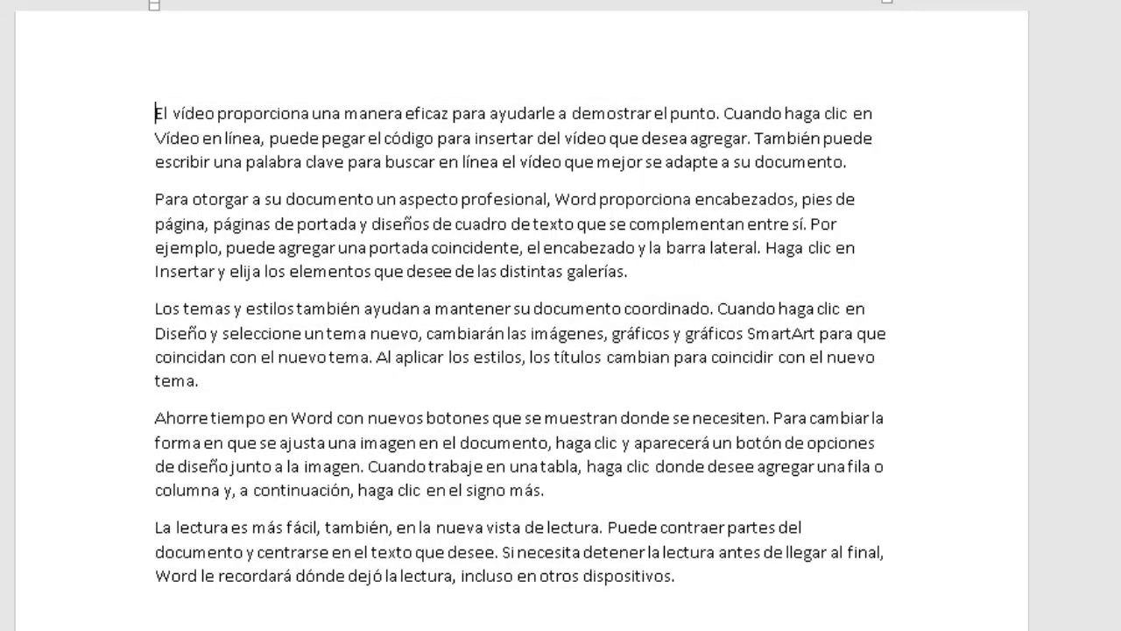
pyautogui.hotkey('shift', 'Down')
pyautogui.hotkey('shift', 'Down')
pyautogui.hotkey('shift', 'Down')
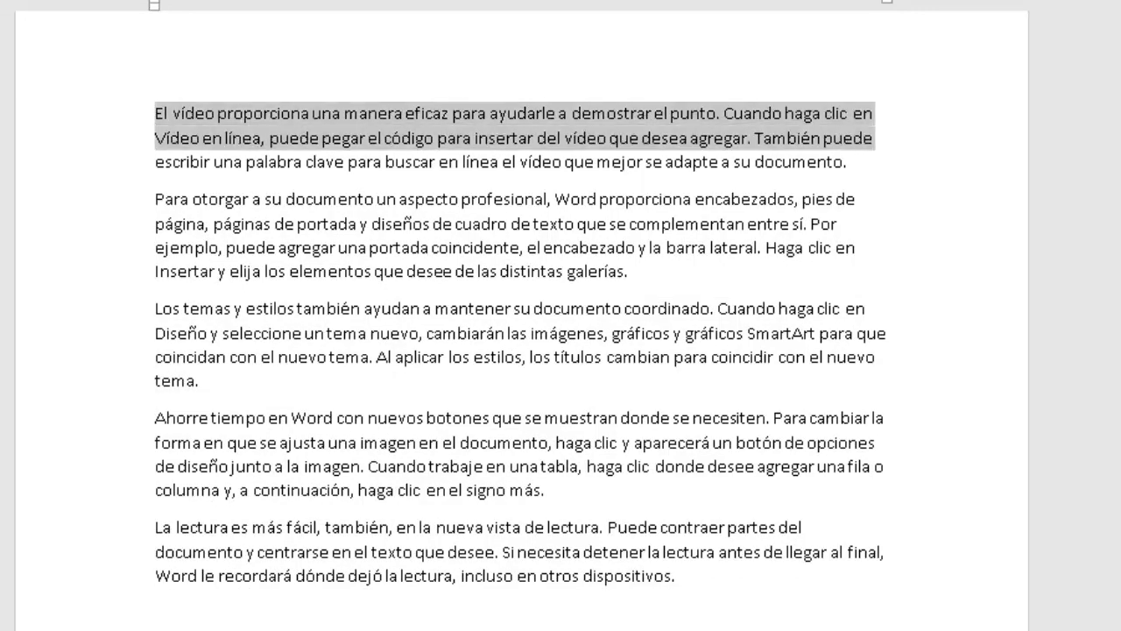
pyautogui.hotkey('shift', 'Down')
pyautogui.hotkey('shift', 'Down')
pyautogui.hotkey('shift', 'Down')
pyautogui.hotkey('shift', 'Down')
pyautogui.hotkey('shift', 'Down')
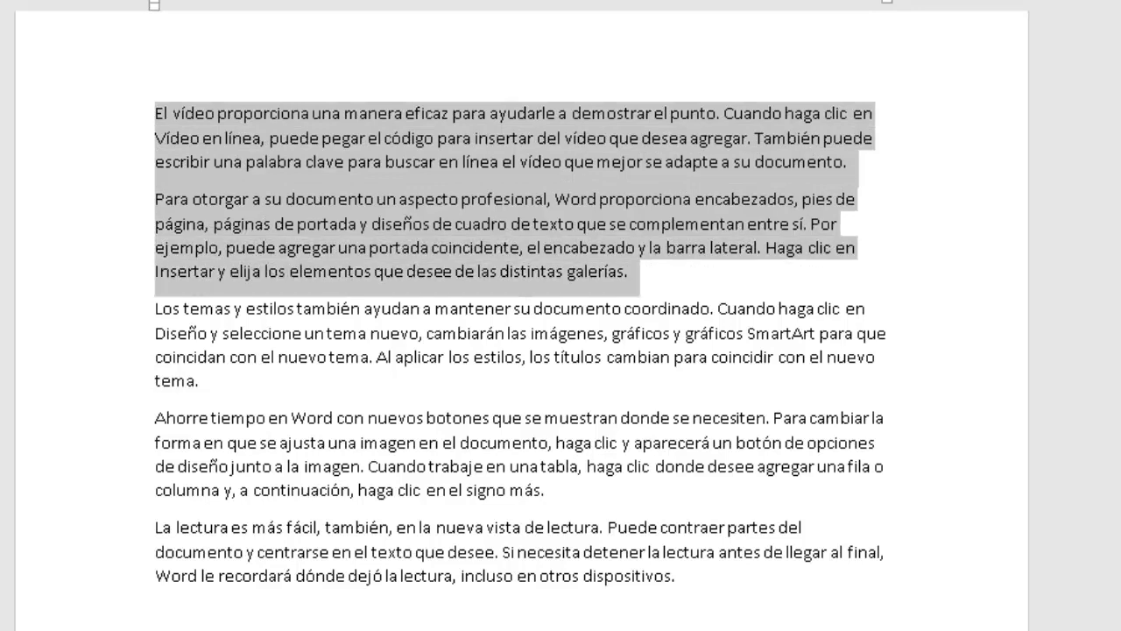
pyautogui.hotkey('shift', 'Down')
pyautogui.hotkey('shift', 'Down')
pyautogui.hotkey('shift', 'Down')
pyautogui.hotkey('shift', 'Down')
pyautogui.hotkey('shift', 'Down')
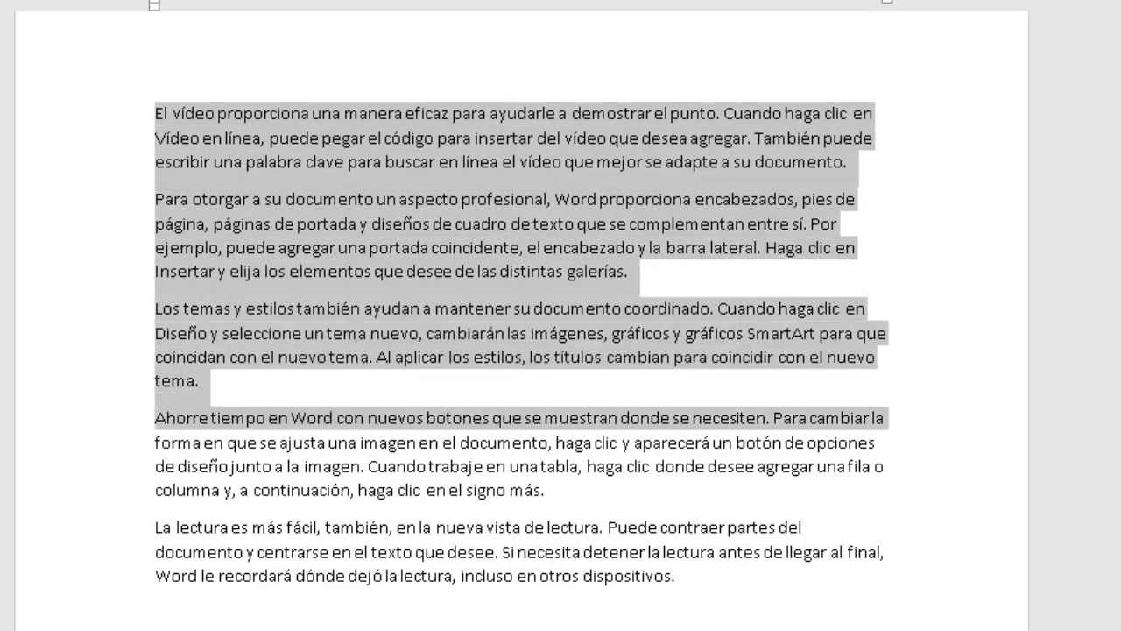
pyautogui.hotkey('shift', 'Down')
pyautogui.hotkey('shift', 'Down')
pyautogui.hotkey('shift', 'Down')
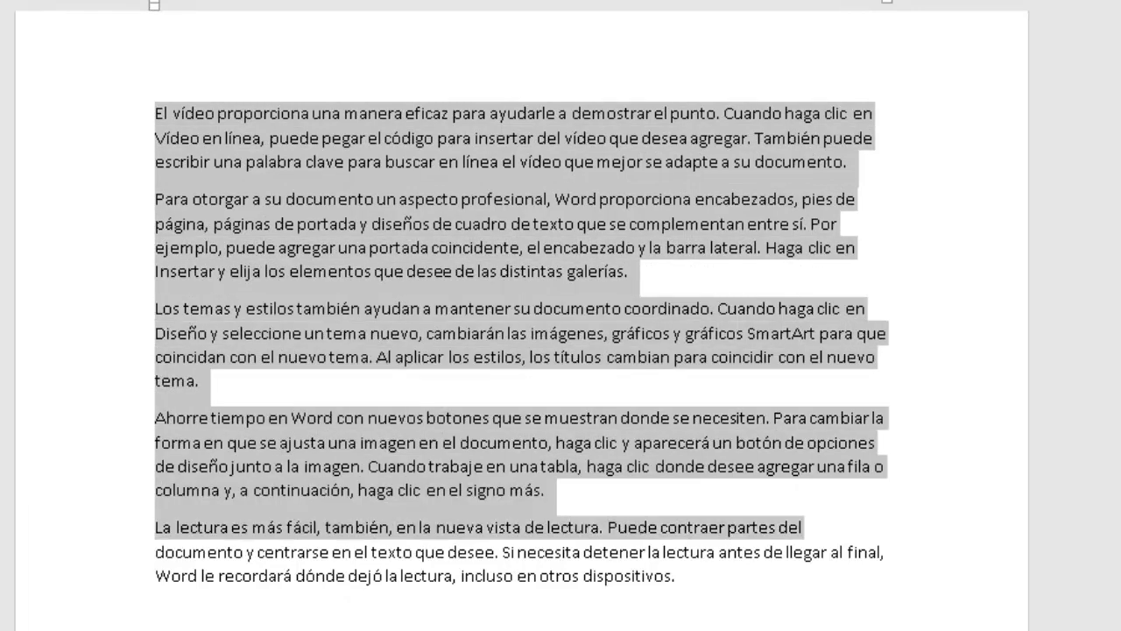
# - Clear the selection and move the insertion point line by line down to the empty line below the last paragraph
pyautogui.press('Left')
pyautogui.press('Down')
pyautogui.press('Down')
pyautogui.press('Down')
pyautogui.press('Down')
pyautogui.press('Down')
pyautogui.press('Down')
pyautogui.press('Down')
pyautogui.press('Down')
pyautogui.press('Down')
pyautogui.press('Down')
pyautogui.press('Down')
pyautogui.press('Down')
pyautogui.press('Down')
pyautogui.press('Down')
pyautogui.press('Down')
pyautogui.press('Down')
pyautogui.press('Down')
pyautogui.press('Down')
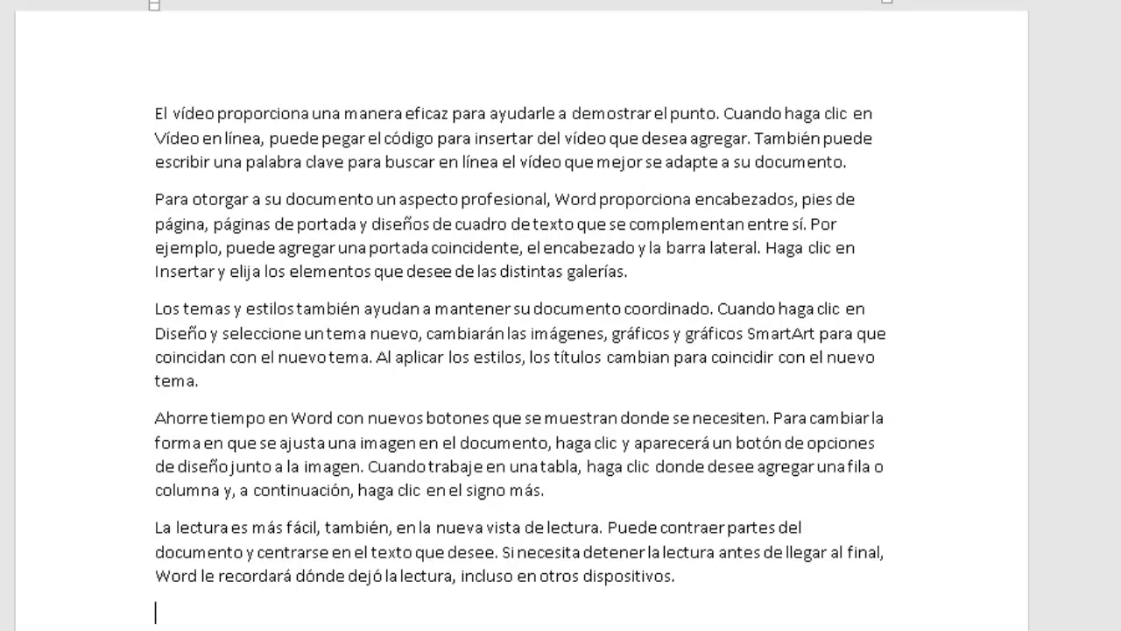
# - Select all five paragraphs line by line upward, from the empty last line to the start of the document
pyautogui.hotkey('shift', 'Up')
pyautogui.hotkey('shift', 'Up')
pyautogui.hotkey('shift', 'Up')
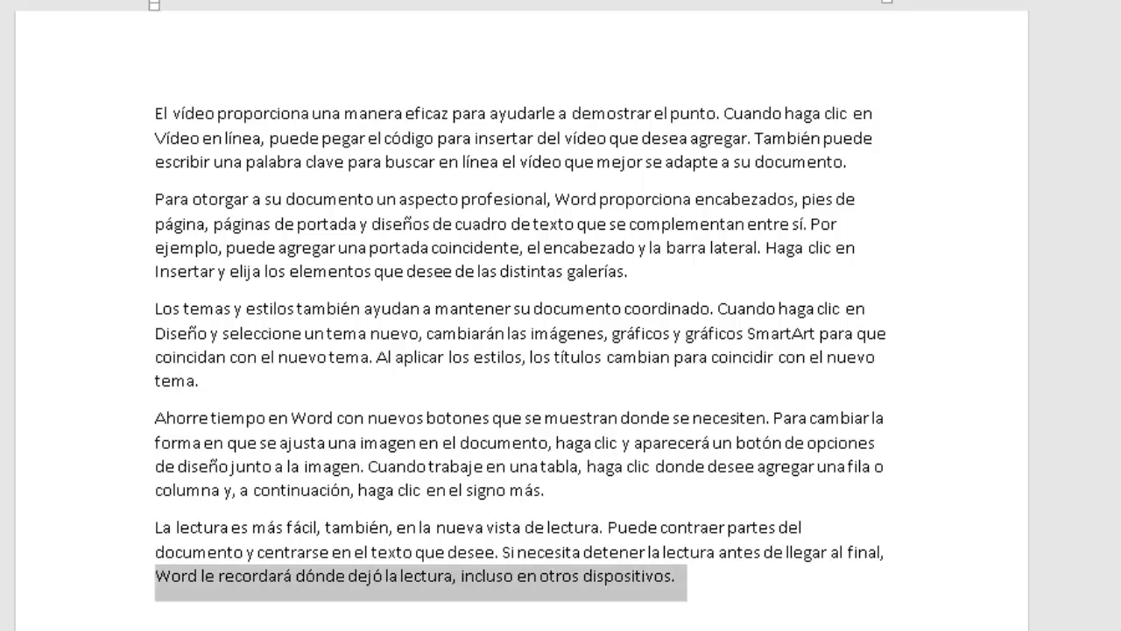
pyautogui.hotkey('shift', 'Up')
pyautogui.hotkey('shift', 'Up')
pyautogui.hotkey('shift', 'Up')
pyautogui.hotkey('shift', 'Up')
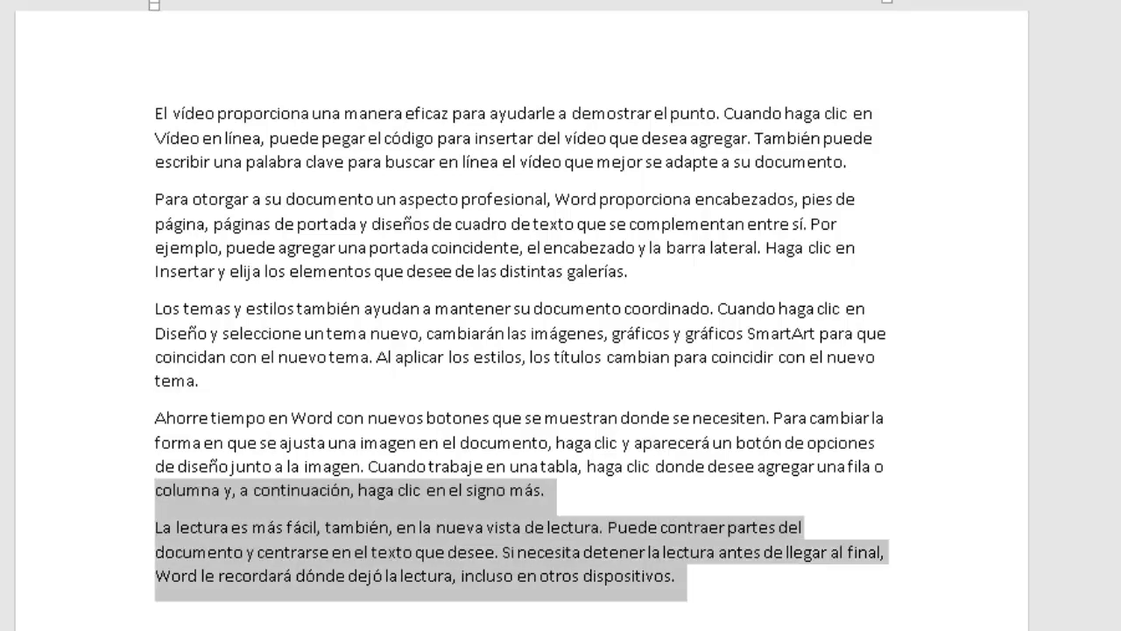
pyautogui.hotkey('shift', 'Up')
pyautogui.hotkey('shift', 'Up')
pyautogui.hotkey('shift', 'Up')
pyautogui.hotkey('shift', 'Up')
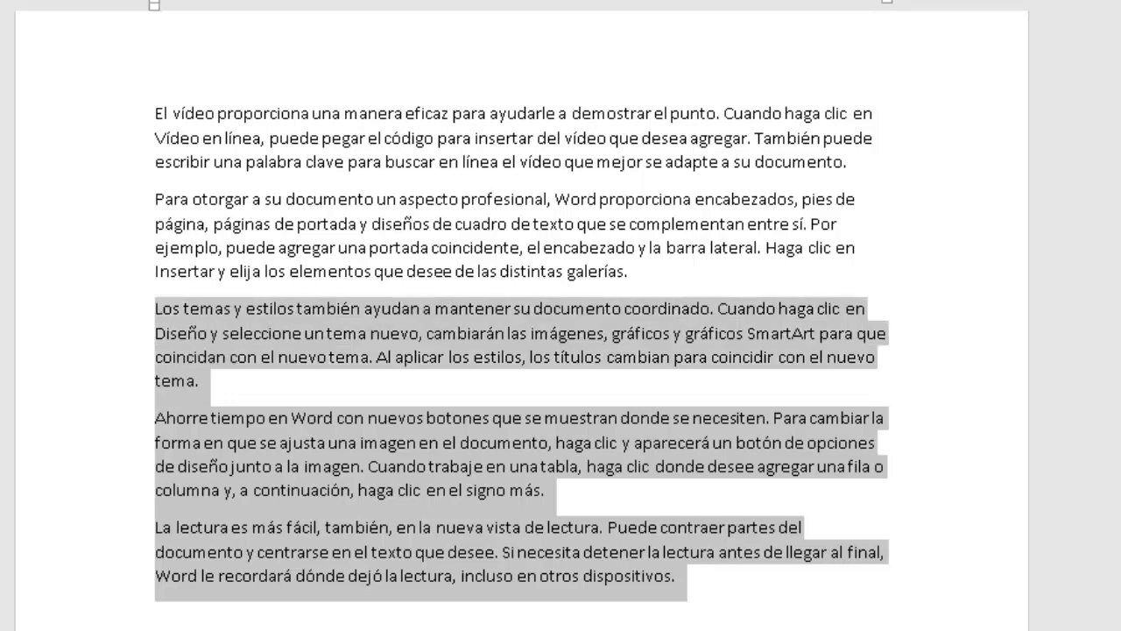
pyautogui.hotkey('shift', 'Up')
pyautogui.hotkey('shift', 'Up')
pyautogui.hotkey('shift', 'Up')
pyautogui.hotkey('shift', 'Up')
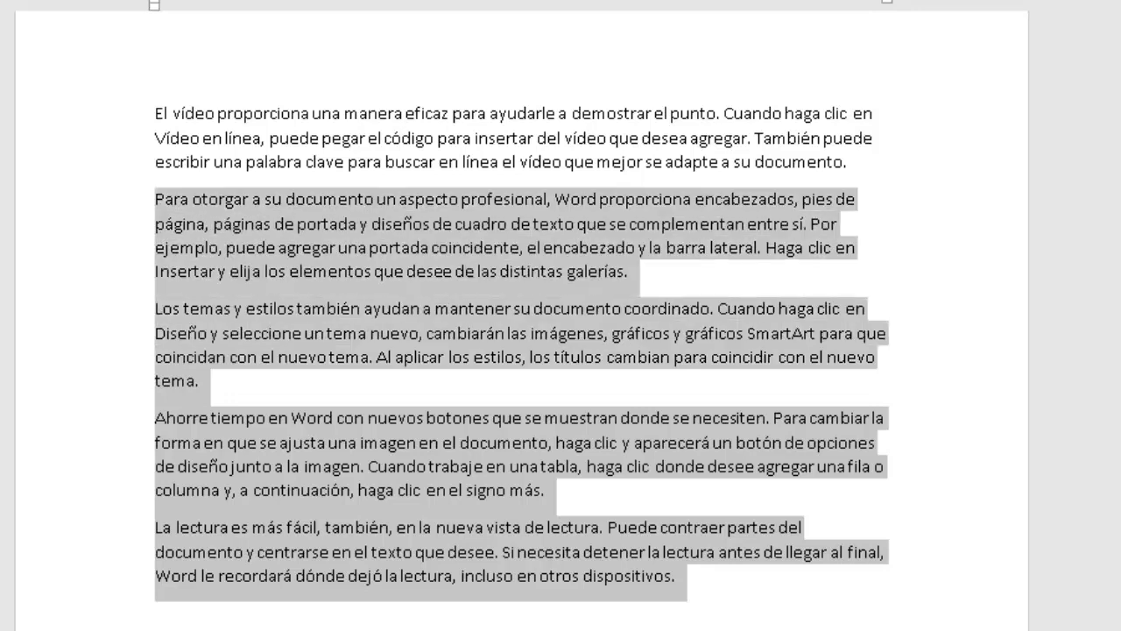
pyautogui.hotkey('shift', 'Up')
pyautogui.hotkey('shift', 'Up')
pyautogui.hotkey('shift', 'Up')
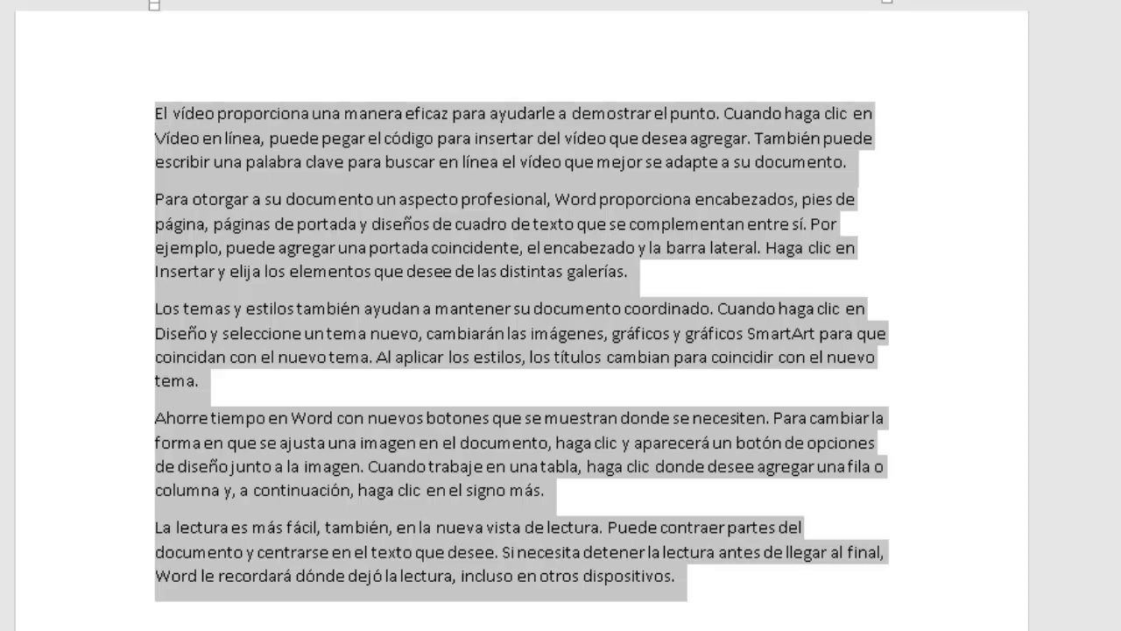
# - Clear the selection and select character by character from the document's start through "Para otorgar a su documento u" in the second paragraph
pyautogui.press('Up')
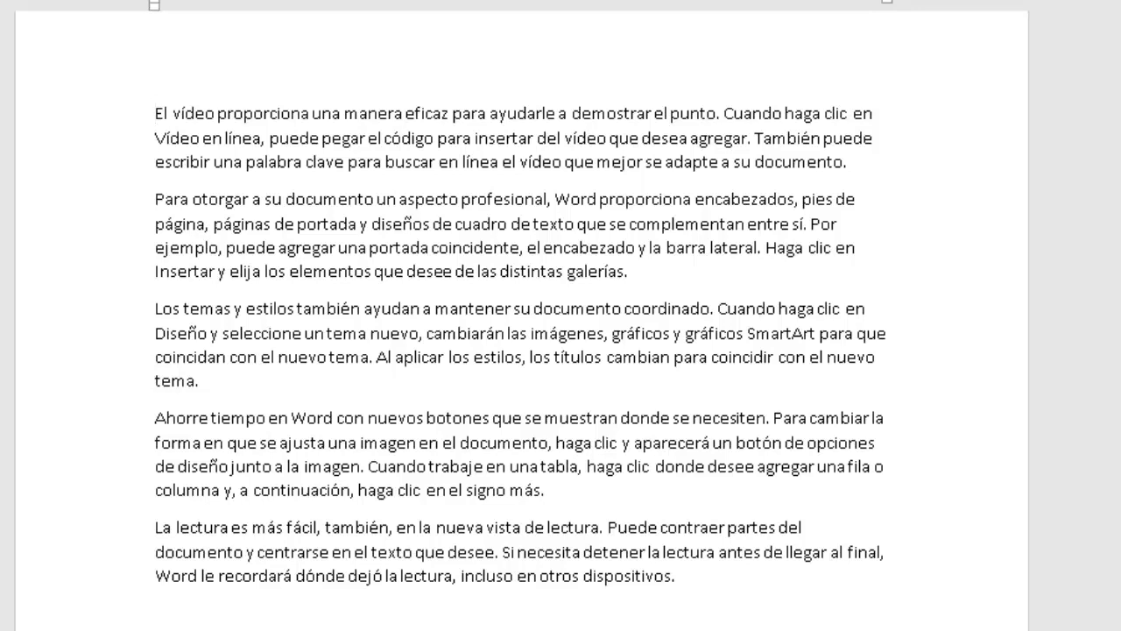
pyautogui.hotkey('shift', 'Right')
pyautogui.hotkey('shift', 'Right')
pyautogui.hotkey('shift', 'Right')
pyautogui.hotkey('shift', 'Right')
pyautogui.hotkey('shift', 'Right')
pyautogui.hotkey('shift', 'Right')
pyautogui.hotkey('shift', 'Right')
pyautogui.hotkey('shift', 'Right')
pyautogui.hotkey('shift', 'Right')
pyautogui.hotkey('shift', 'Right')
pyautogui.hotkey('shift', 'Right')
pyautogui.hotkey('shift', 'Right')
pyautogui.hotkey('shift', 'Right')
pyautogui.hotkey('shift', 'Right')
pyautogui.hotkey('shift', 'Right')
pyautogui.hotkey('shift', 'Right')
pyautogui.hotkey('shift', 'Right')
pyautogui.hotkey('shift', 'Right')
pyautogui.hotkey('shift', 'Right')
pyautogui.hotkey('shift', 'Right')
pyautogui.hotkey('shift', 'Right')
pyautogui.hotkey('shift', 'Right')
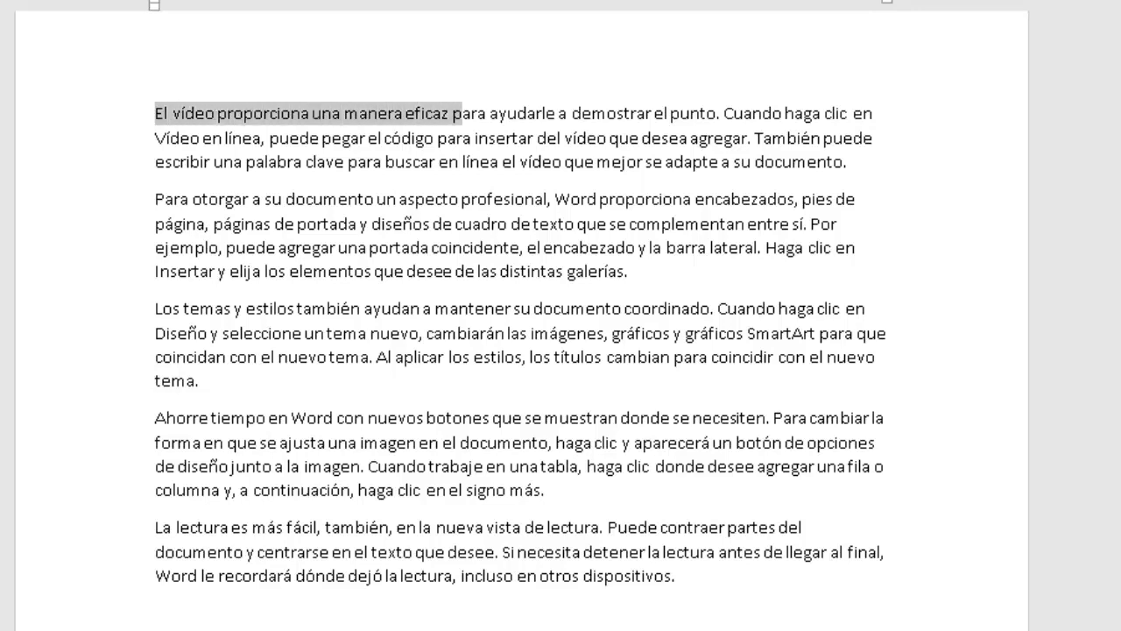
pyautogui.hotkey('shift', 'Right')
pyautogui.hotkey('shift', 'Right')
pyautogui.hotkey('shift', 'Right')
pyautogui.hotkey('shift', 'Right')
pyautogui.hotkey('shift', 'Right')
pyautogui.hotkey('shift', 'Right')
pyautogui.hotkey('shift', 'Right')
pyautogui.hotkey('shift', 'Right')
pyautogui.hotkey('shift', 'Right')
pyautogui.hotkey('shift', 'Right')
pyautogui.hotkey('shift', 'Right')
pyautogui.hotkey('shift', 'Right')
pyautogui.hotkey('shift', 'Right')
pyautogui.hotkey('shift', 'Right')
pyautogui.hotkey('shift', 'Right')
pyautogui.hotkey('shift', 'Right')
pyautogui.hotkey('shift', 'Right')
pyautogui.hotkey('shift', 'Right')
pyautogui.hotkey('shift', 'Right')
pyautogui.hotkey('shift', 'Right')
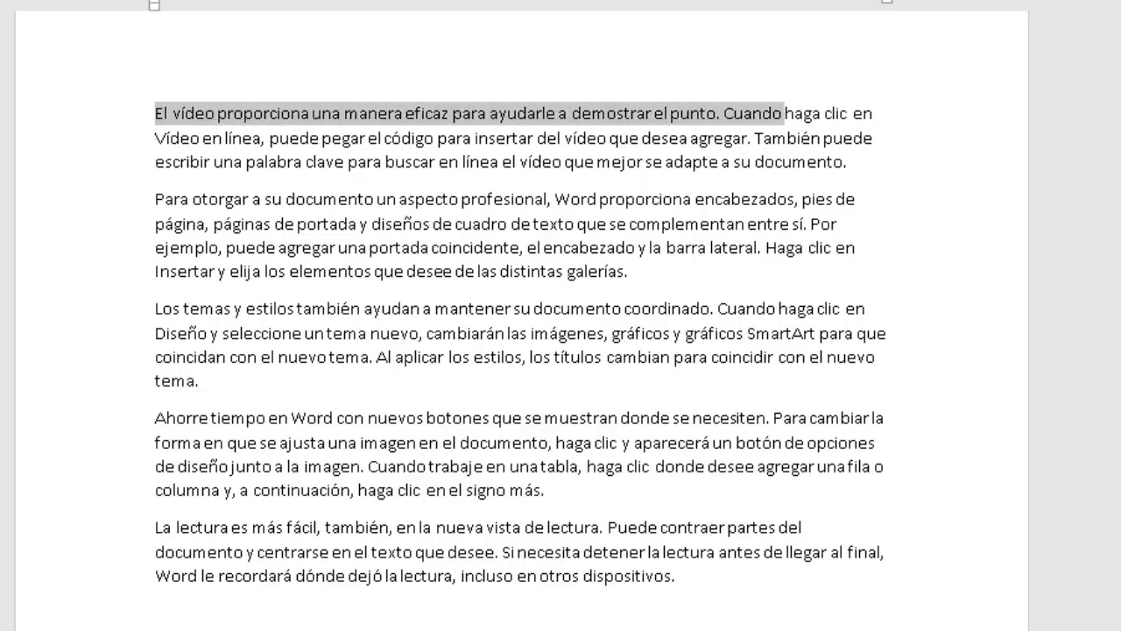
pyautogui.hotkey('shift', 'Right')
pyautogui.hotkey('shift', 'Right')
pyautogui.hotkey('shift', 'Right')
pyautogui.hotkey('shift', 'Right')
pyautogui.hotkey('shift', 'Right')
pyautogui.hotkey('shift', 'Right')
pyautogui.hotkey('shift', 'Right')
pyautogui.hotkey('shift', 'Right')
pyautogui.hotkey('shift', 'Right')
pyautogui.hotkey('shift', 'Right')
pyautogui.hotkey('shift', 'Right')
pyautogui.hotkey('shift', 'Right')
pyautogui.hotkey('shift', 'Right')
pyautogui.hotkey('shift', 'Right')
pyautogui.hotkey('shift', 'Right')
pyautogui.hotkey('shift', 'Right')
pyautogui.hotkey('shift', 'Right')
pyautogui.hotkey('shift', 'Right')
pyautogui.hotkey('shift', 'Right')
pyautogui.hotkey('shift', 'Right')
pyautogui.hotkey('shift', 'Right')
pyautogui.hotkey('shift', 'Right')
pyautogui.hotkey('shift', 'Right')
pyautogui.hotkey('shift', 'Right')
pyautogui.hotkey('shift', 'Right')
pyautogui.hotkey('shift', 'Right')
pyautogui.hotkey('shift', 'Right')
pyautogui.hotkey('shift', 'Right')
pyautogui.hotkey('shift', 'Right')
pyautogui.hotkey('shift', 'Right')
pyautogui.hotkey('shift', 'Right')
pyautogui.hotkey('shift', 'Right')
pyautogui.hotkey('shift', 'Right')
pyautogui.hotkey('shift', 'Right')
pyautogui.hotkey('shift', 'Right')
pyautogui.hotkey('shift', 'Right')
pyautogui.hotkey('shift', 'Right')
pyautogui.hotkey('shift', 'Right')
pyautogui.hotkey('shift', 'Right')
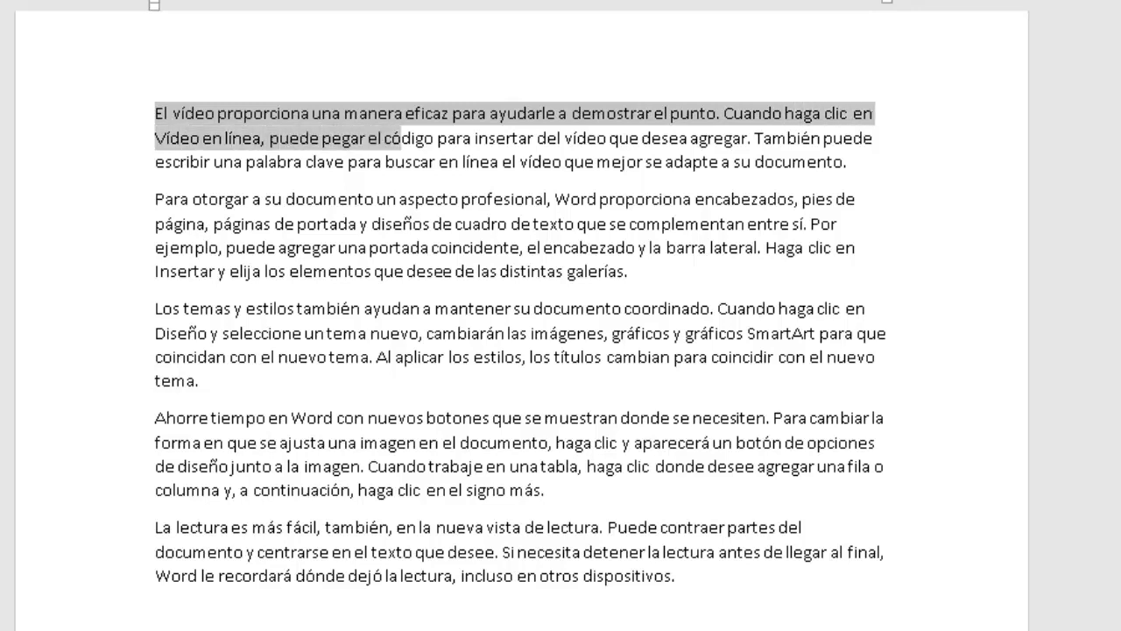
pyautogui.hotkey('shift', 'Right')
pyautogui.hotkey('shift', 'Right')
pyautogui.hotkey('shift', 'Right')
pyautogui.hotkey('shift', 'Right')
pyautogui.hotkey('shift', 'Right')
pyautogui.hotkey('shift', 'Right')
pyautogui.hotkey('shift', 'Right')
pyautogui.hotkey('shift', 'Right')
pyautogui.hotkey('shift', 'Right')
pyautogui.hotkey('shift', 'Right')
pyautogui.hotkey('shift', 'Right')
pyautogui.hotkey('shift', 'Right')
pyautogui.hotkey('shift', 'Right')
pyautogui.hotkey('shift', 'Right')
pyautogui.hotkey('shift', 'Right')
pyautogui.hotkey('shift', 'Right')
pyautogui.hotkey('shift', 'Right')
pyautogui.hotkey('shift', 'Right')
pyautogui.hotkey('shift', 'Right')
pyautogui.hotkey('shift', 'Right')
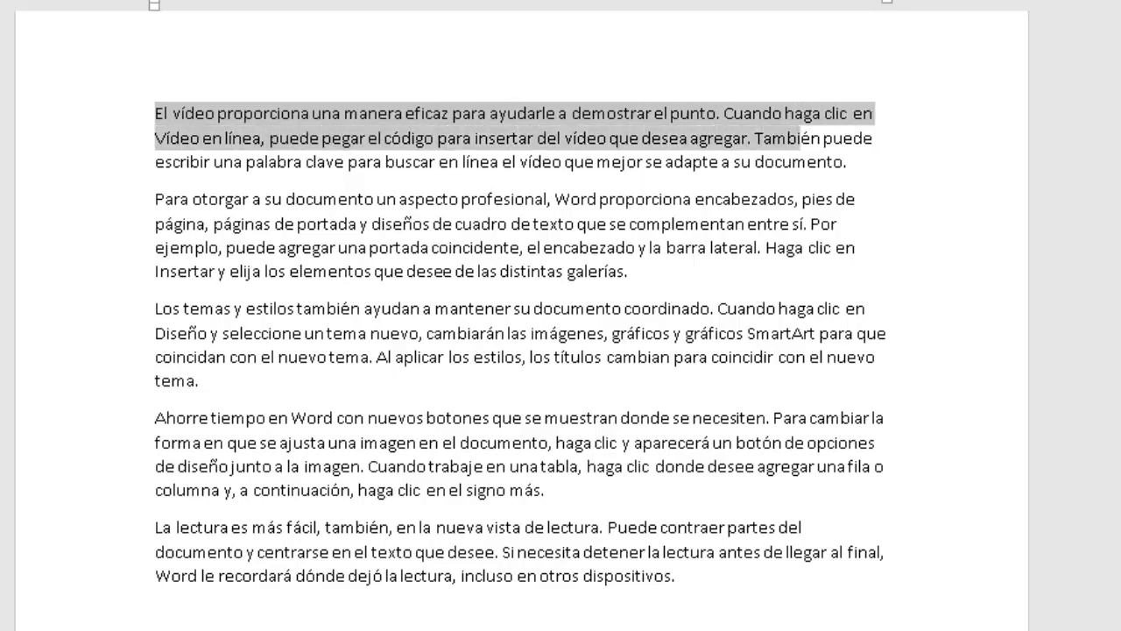
pyautogui.hotkey('shift', 'Right')
pyautogui.hotkey('shift', 'Right')
pyautogui.hotkey('shift', 'Right')
pyautogui.hotkey('shift', 'Right')
pyautogui.hotkey('shift', 'Right')
pyautogui.hotkey('shift', 'Right')
pyautogui.hotkey('shift', 'Right')
pyautogui.hotkey('shift', 'Right')
pyautogui.hotkey('shift', 'Right')
pyautogui.hotkey('shift', 'Right')
pyautogui.hotkey('shift', 'Right')
pyautogui.hotkey('shift', 'Right')
pyautogui.hotkey('shift', 'Right')
pyautogui.hotkey('shift', 'Right')
pyautogui.hotkey('shift', 'Right')
pyautogui.hotkey('shift', 'Right')
pyautogui.hotkey('shift', 'Right')
pyautogui.hotkey('shift', 'Right')
pyautogui.hotkey('shift', 'Right')
pyautogui.hotkey('shift', 'Right')
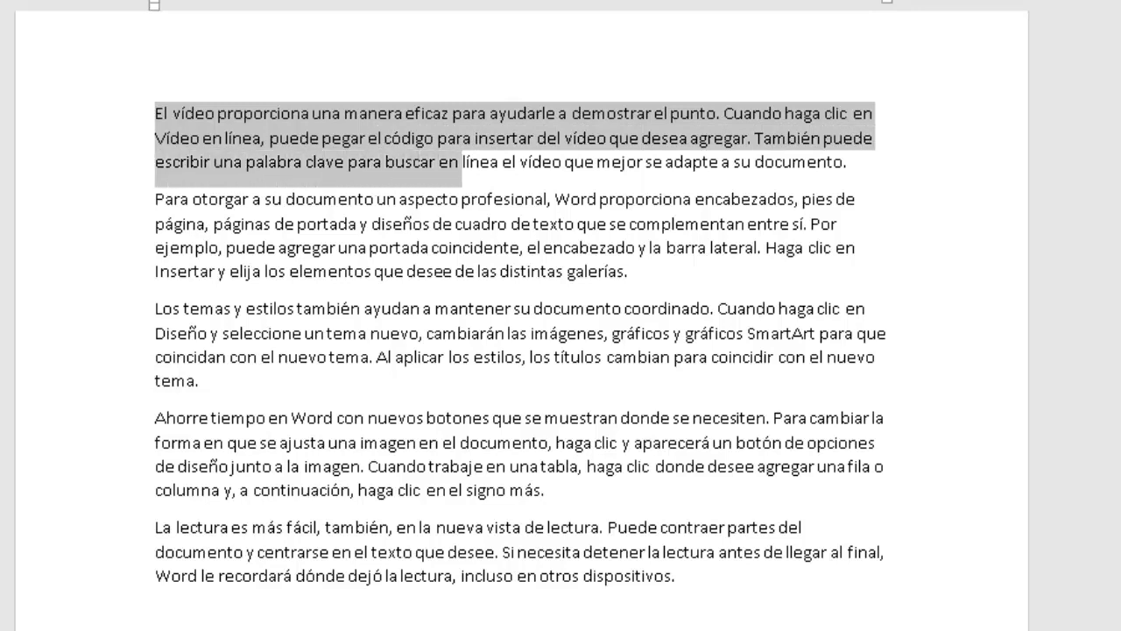
pyautogui.hotkey('shift', 'Right')
pyautogui.hotkey('shift', 'Right')
pyautogui.hotkey('shift', 'Right')
pyautogui.hotkey('shift', 'Right')
pyautogui.hotkey('shift', 'Right')
pyautogui.hotkey('shift', 'Right')
pyautogui.hotkey('shift', 'Right')
pyautogui.hotkey('shift', 'Right')
pyautogui.hotkey('shift', 'Right')
pyautogui.hotkey('shift', 'Right')
pyautogui.hotkey('shift', 'Right')
pyautogui.hotkey('shift', 'Right')
pyautogui.hotkey('shift', 'Right')
pyautogui.hotkey('shift', 'Right')
pyautogui.hotkey('shift', 'Right')
pyautogui.hotkey('shift', 'Right')
pyautogui.hotkey('shift', 'Right')
pyautogui.hotkey('shift', 'Right')
pyautogui.hotkey('shift', 'Right')
pyautogui.hotkey('shift', 'Right')
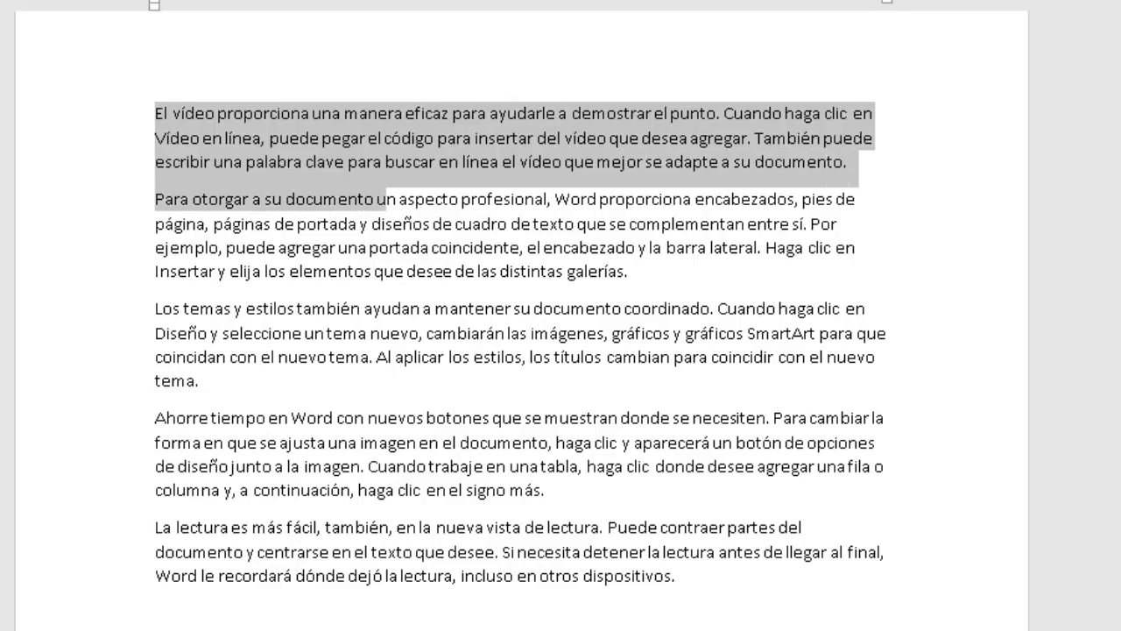
# - Clear the selection and move the insertion point to just after the "d" of "desee" in the second paragraph's last line
pyautogui.press('Down')
pyautogui.press('Down')
pyautogui.press('Down')
pyautogui.press('Right')
pyautogui.press('Right')
pyautogui.press('Right')
pyautogui.press('Right')
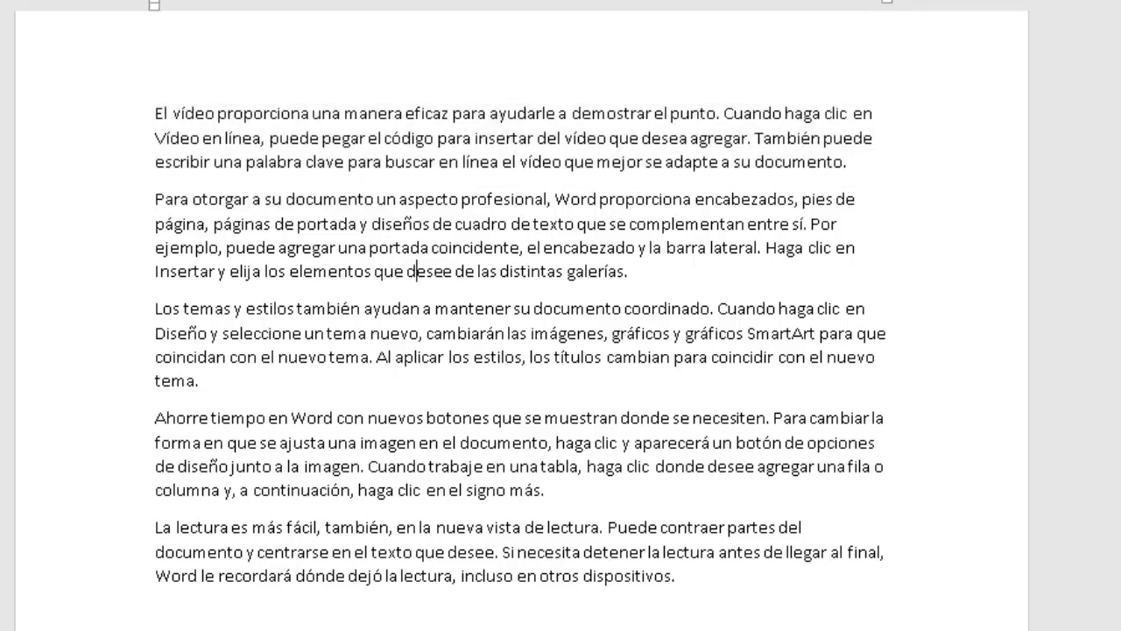
# - Move the insertion point character by character to the end of the second paragraph, just after "galerías."
pyautogui.press('Right')
pyautogui.press('Right')
pyautogui.press('Right')
pyautogui.press('Right')
pyautogui.press('Right')
pyautogui.press('Right')
pyautogui.press('Right')
pyautogui.press('Right')
pyautogui.press('Right')
pyautogui.press('Right')
pyautogui.press('Right')
pyautogui.press('Right')
pyautogui.press('Right')
pyautogui.press('Right')
pyautogui.press('Right')
pyautogui.press('Right')
pyautogui.press('Right')
pyautogui.press('Right')
pyautogui.press('Right')
pyautogui.press('Right')
# - Select backward character by character from the end of the second paragraph to just before "un aspecto profesional" in its first line
pyautogui.hotkey('shift', 'Left')
pyautogui.hotkey('shift', 'Left')
pyautogui.hotkey('shift', 'Left')
pyautogui.hotkey('shift', 'Left')
pyautogui.hotkey('shift', 'Left')
pyautogui.hotkey('shift', 'Left')
pyautogui.hotkey('shift', 'Left')
pyautogui.hotkey('shift', 'Left')
pyautogui.hotkey('shift', 'Left')
pyautogui.hotkey('shift', 'Left')
pyautogui.hotkey('shift', 'Left')
pyautogui.hotkey('shift', 'Left')
pyautogui.hotkey('shift', 'Left')
pyautogui.hotkey('shift', 'Left')
pyautogui.hotkey('shift', 'Left')
pyautogui.hotkey('shift', 'Left')
pyautogui.hotkey('shift', 'Left')
pyautogui.hotkey('shift', 'Left')
pyautogui.hotkey('shift', 'Left')
pyautogui.hotkey('shift', 'Left')
pyautogui.hotkey('shift', 'Left')
pyautogui.hotkey('shift', 'Left')
pyautogui.hotkey('shift', 'Left')
pyautogui.hotkey('shift', 'Left')
pyautogui.hotkey('shift', 'Left')
pyautogui.hotkey('shift', 'Left')
pyautogui.hotkey('shift', 'Left')
pyautogui.hotkey('shift', 'Left')
pyautogui.hotkey('shift', 'Left')
pyautogui.hotkey('shift', 'Left')
pyautogui.hotkey('shift', 'Left')
pyautogui.hotkey('shift', 'Left')
pyautogui.hotkey('shift', 'Left')
pyautogui.hotkey('shift', 'Left')
pyautogui.hotkey('shift', 'Left')
pyautogui.hotkey('shift', 'Left')
pyautogui.hotkey('shift', 'Left')
pyautogui.hotkey('shift', 'Left')
pyautogui.hotkey('shift', 'Left')
pyautogui.hotkey('shift', 'Left')
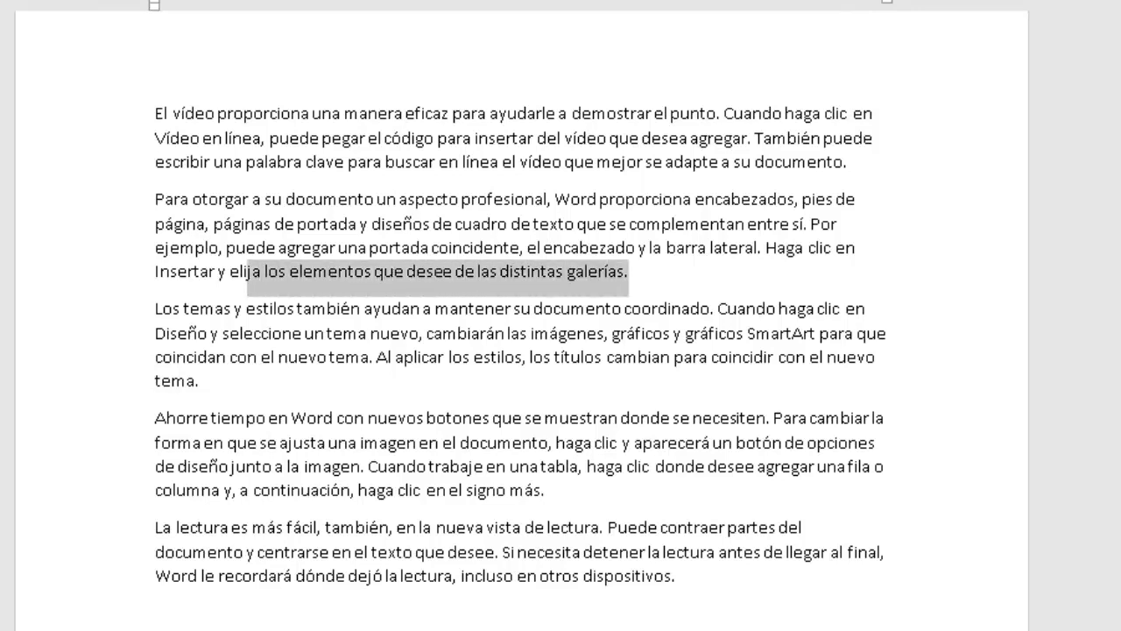
pyautogui.hotkey('shift', 'Left')
pyautogui.hotkey('shift', 'Left')
pyautogui.hotkey('shift', 'Left')
pyautogui.hotkey('shift', 'Left')
pyautogui.hotkey('shift', 'Left')
pyautogui.hotkey('shift', 'Left')
pyautogui.hotkey('shift', 'Left')
pyautogui.hotkey('shift', 'Left')
pyautogui.hotkey('shift', 'Left')
pyautogui.hotkey('shift', 'Left')
pyautogui.hotkey('shift', 'Left')
pyautogui.hotkey('shift', 'Left')
pyautogui.hotkey('shift', 'Left')
pyautogui.hotkey('shift', 'Left')
pyautogui.hotkey('shift', 'Left')
pyautogui.hotkey('shift', 'Left')
pyautogui.hotkey('shift', 'Left')
pyautogui.hotkey('shift', 'Left')
pyautogui.hotkey('shift', 'Left')
pyautogui.hotkey('shift', 'Left')
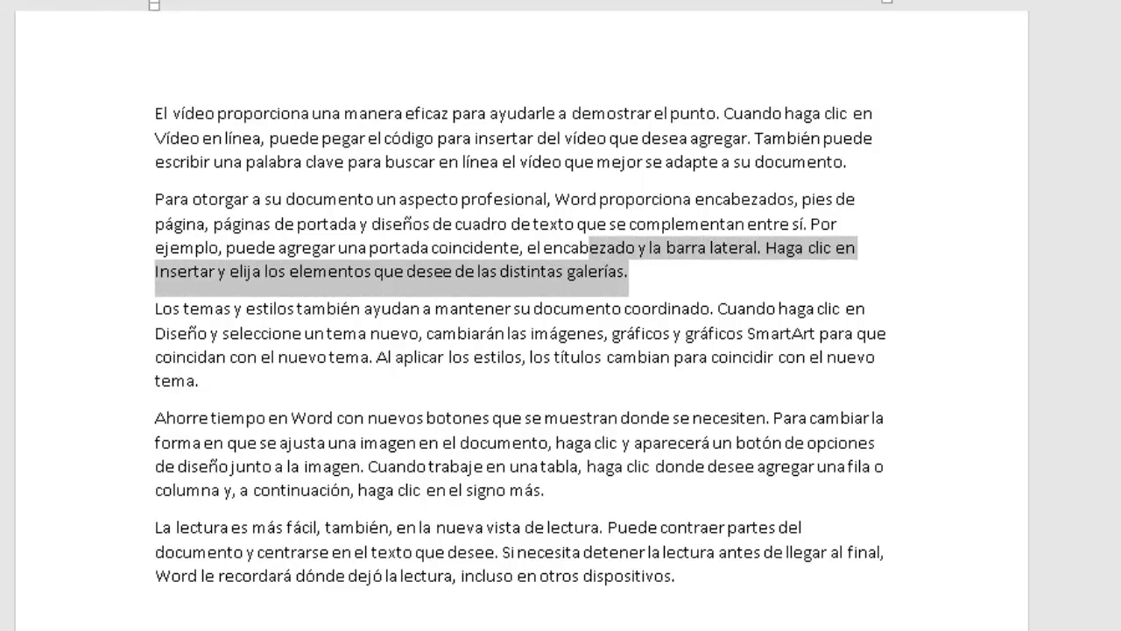
pyautogui.hotkey('shift', 'Left')
pyautogui.hotkey('shift', 'Left')
pyautogui.hotkey('shift', 'Left')
pyautogui.hotkey('shift', 'Left')
pyautogui.hotkey('shift', 'Left')
pyautogui.hotkey('shift', 'Left')
pyautogui.hotkey('shift', 'Left')
pyautogui.hotkey('shift', 'Left')
pyautogui.hotkey('shift', 'Left')
pyautogui.hotkey('shift', 'Left')
pyautogui.hotkey('shift', 'Left')
pyautogui.hotkey('shift', 'Left')
pyautogui.hotkey('shift', 'Left')
pyautogui.hotkey('shift', 'Left')
pyautogui.hotkey('shift', 'Left')
pyautogui.hotkey('shift', 'Left')
pyautogui.hotkey('shift', 'Left')
pyautogui.hotkey('shift', 'Left')
pyautogui.hotkey('shift', 'Left')
pyautogui.hotkey('shift', 'Left')
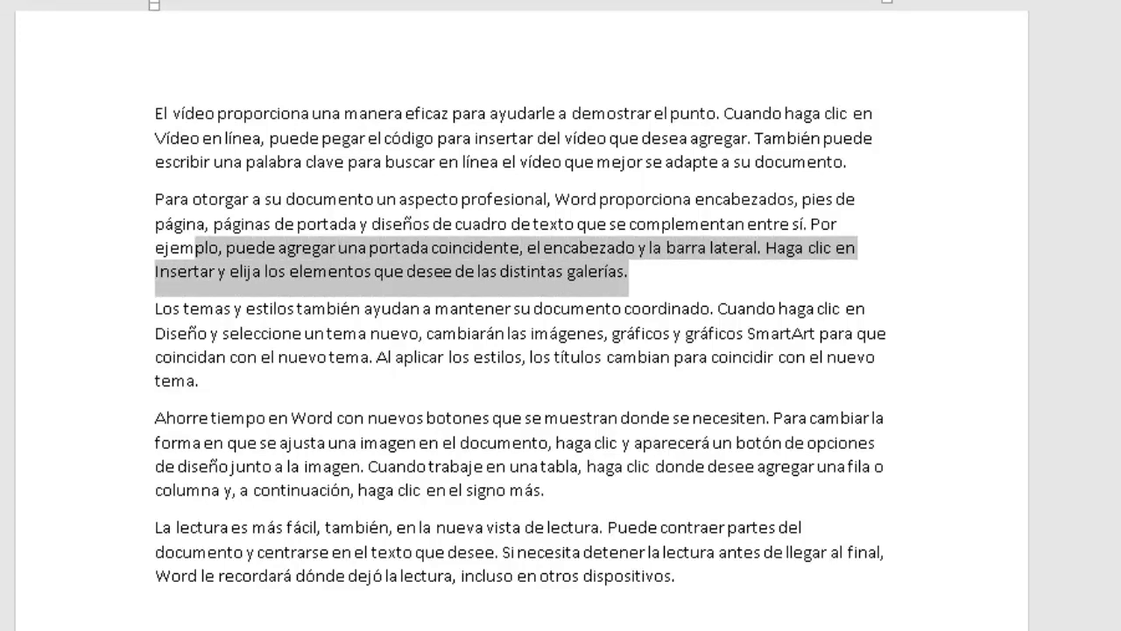
pyautogui.hotkey('shift', 'Left')
pyautogui.hotkey('shift', 'Left')
pyautogui.hotkey('shift', 'Left')
pyautogui.hotkey('shift', 'Left')
pyautogui.hotkey('shift', 'Left')
pyautogui.hotkey('shift', 'Left')
pyautogui.hotkey('shift', 'Left')
pyautogui.hotkey('shift', 'Left')
pyautogui.hotkey('shift', 'Left')
pyautogui.hotkey('shift', 'Left')
pyautogui.hotkey('shift', 'Left')
pyautogui.hotkey('shift', 'Left')
pyautogui.hotkey('shift', 'Left')
pyautogui.hotkey('shift', 'Left')
pyautogui.hotkey('shift', 'Left')
pyautogui.hotkey('shift', 'Left')
pyautogui.hotkey('shift', 'Left')
pyautogui.hotkey('shift', 'Left')
pyautogui.hotkey('shift', 'Left')
pyautogui.hotkey('shift', 'Left')
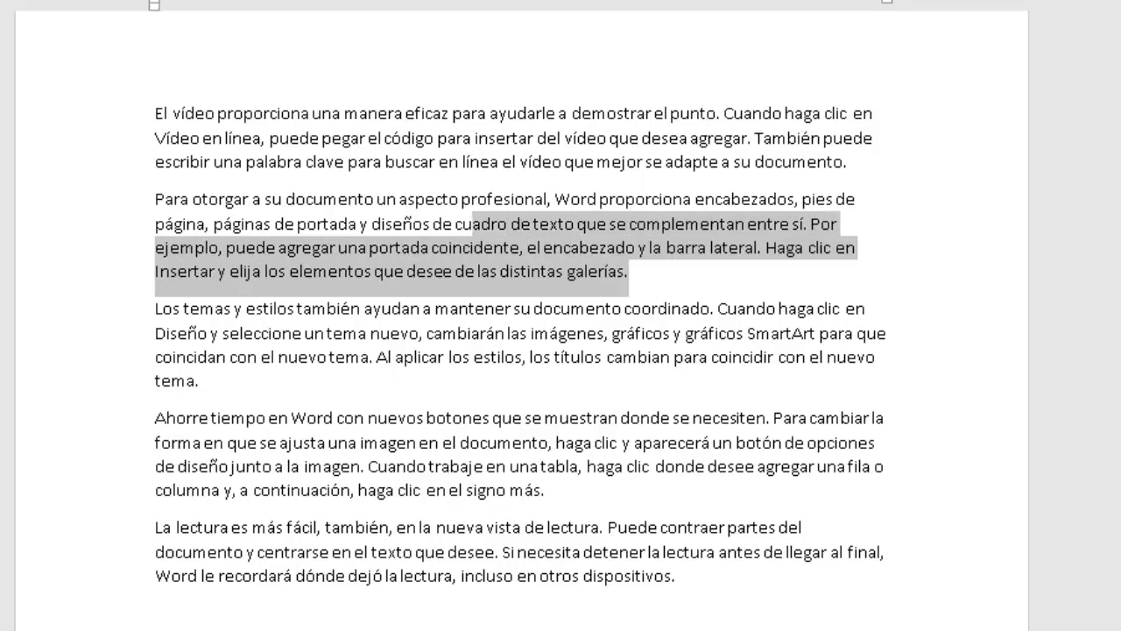
pyautogui.hotkey('shift', 'Left')
pyautogui.hotkey('shift', 'Left')
pyautogui.hotkey('shift', 'Left')
pyautogui.hotkey('shift', 'Left')
pyautogui.hotkey('shift', 'Left')
pyautogui.hotkey('shift', 'Left')
pyautogui.hotkey('shift', 'Left')
pyautogui.hotkey('shift', 'Left')
pyautogui.hotkey('shift', 'Left')
pyautogui.hotkey('shift', 'Left')
pyautogui.hotkey('shift', 'Left')
pyautogui.hotkey('shift', 'Left')
pyautogui.hotkey('shift', 'Left')
pyautogui.hotkey('shift', 'Left')
pyautogui.hotkey('shift', 'Left')
pyautogui.hotkey('shift', 'Left')
pyautogui.hotkey('shift', 'Left')
pyautogui.hotkey('shift', 'Left')
pyautogui.hotkey('shift', 'Left')
pyautogui.hotkey('shift', 'Left')
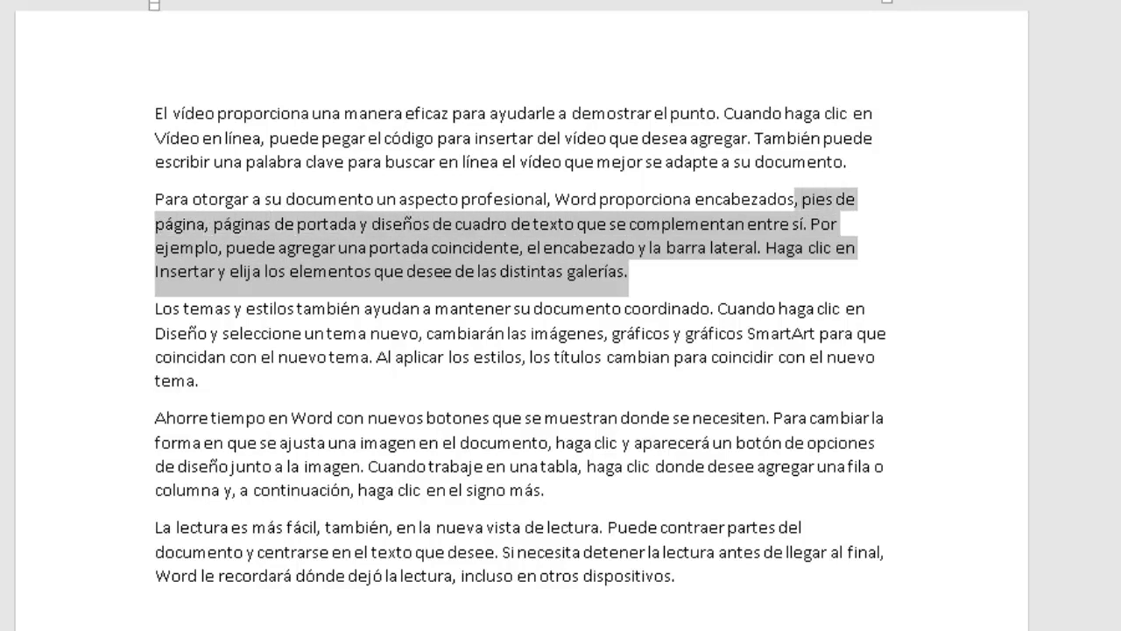
pyautogui.hotkey('shift', 'Left')
pyautogui.hotkey('shift', 'Left')
pyautogui.hotkey('shift', 'Left')
pyautogui.hotkey('shift', 'Left')
pyautogui.hotkey('shift', 'Left')
pyautogui.hotkey('shift', 'Left')
pyautogui.hotkey('shift', 'Left')
pyautogui.hotkey('shift', 'Left')
pyautogui.hotkey('shift', 'Left')
pyautogui.hotkey('shift', 'Left')
pyautogui.hotkey('shift', 'Left')
pyautogui.hotkey('shift', 'Left')
pyautogui.hotkey('shift', 'Left')
pyautogui.hotkey('shift', 'Left')
pyautogui.hotkey('shift', 'Left')
pyautogui.hotkey('shift', 'Left')
pyautogui.hotkey('shift', 'Left')
pyautogui.hotkey('shift', 'Left')
pyautogui.hotkey('shift', 'Left')
pyautogui.hotkey('shift', 'Left')
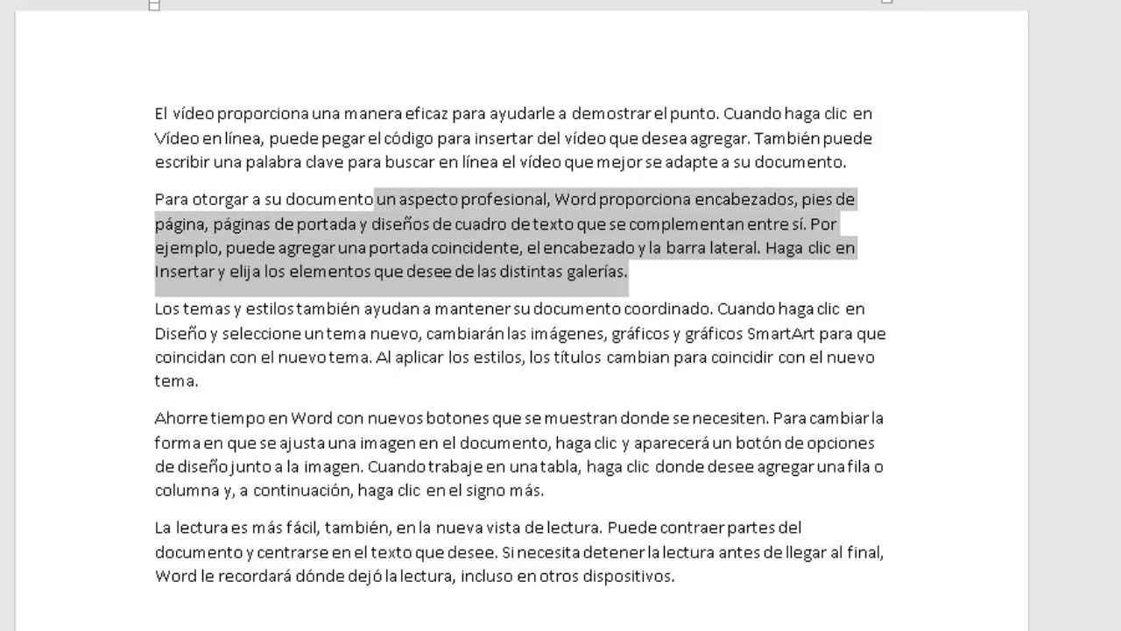
# - Extend the selection back to the start of the second paragraph, clear it and return the insertion point to the document's start
pyautogui.hotkey('shift', 'Left')
pyautogui.hotkey('shift', 'Left')
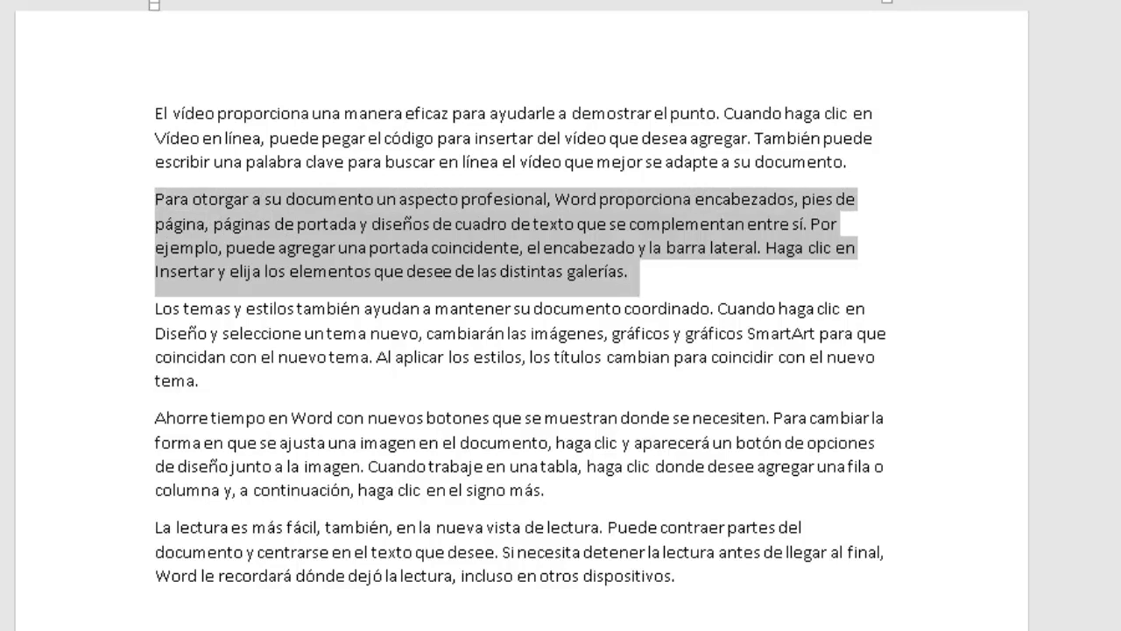
pyautogui.press('Up')
pyautogui.press('Up')
pyautogui.press('Up')
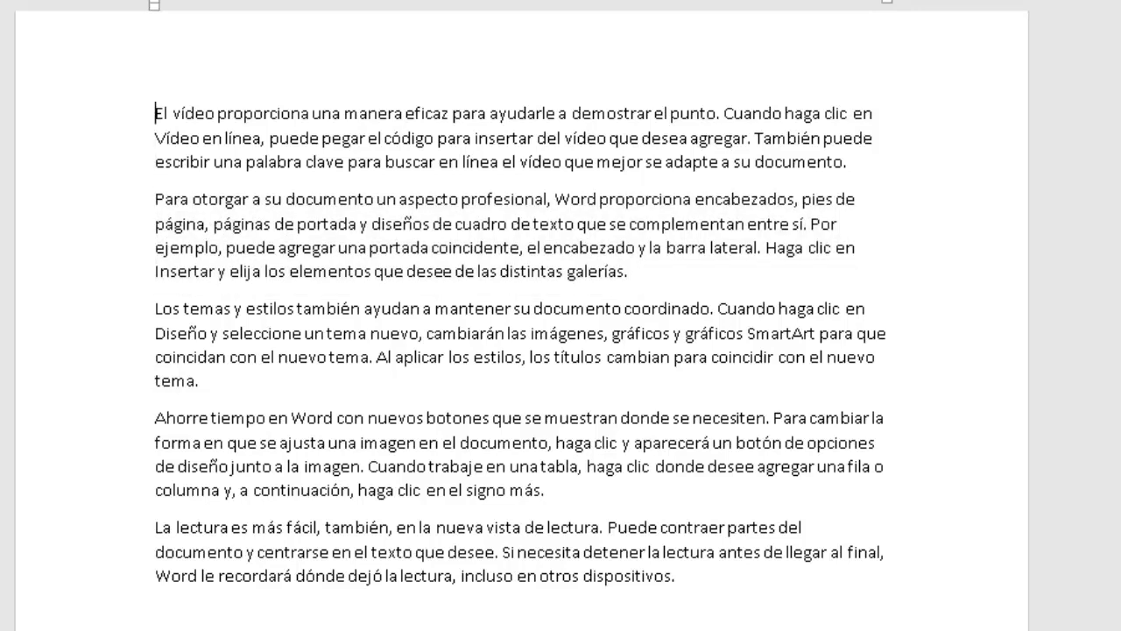
# - Move the insertion point from the document's start to just before "código" in the first paragraph's second line
pyautogui.press('Right')
pyautogui.press('Right')
pyautogui.press('Right')
pyautogui.press('Right')
pyautogui.press('Right')
pyautogui.press('Right')
pyautogui.press('Right')
pyautogui.press('Right')
pyautogui.press('Right')
pyautogui.press('Right')
pyautogui.press('Right')
pyautogui.press('Right')
pyautogui.press('Right')
pyautogui.press('Right')
pyautogui.press('Right')
pyautogui.press('Right')
pyautogui.press('Right')
pyautogui.press('Right')
pyautogui.press('Right')
pyautogui.press('Right')
pyautogui.press('Right')
pyautogui.press('Down')
pyautogui.press('Down')
pyautogui.press('Up')
pyautogui.press('Right')
# - Select the word "código" in the first paragraph character by character
pyautogui.hotkey('shift', 'Right')
pyautogui.hotkey('shift', 'Right')
pyautogui.hotkey('shift', 'Right')
pyautogui.hotkey('shift', 'Right')
pyautogui.hotkey('shift', 'Right')
pyautogui.hotkey('shift', 'Right')
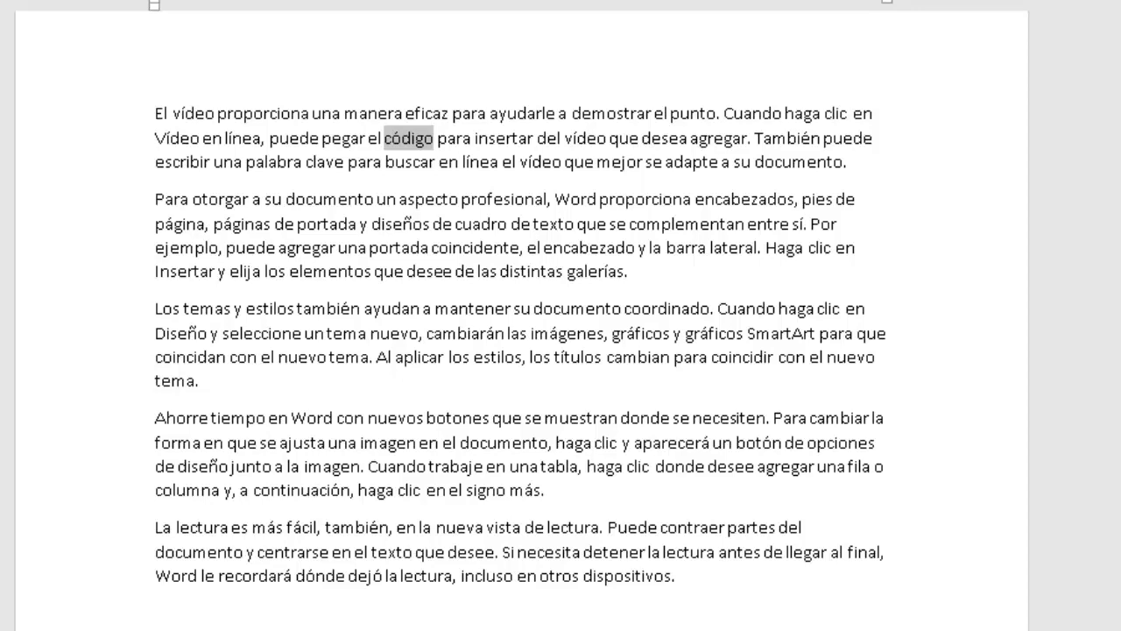
# - Select the entire document three times, clearing each selection and finishing with the insertion point at the document's start
pyautogui.hotkey('ctrl', 'e')
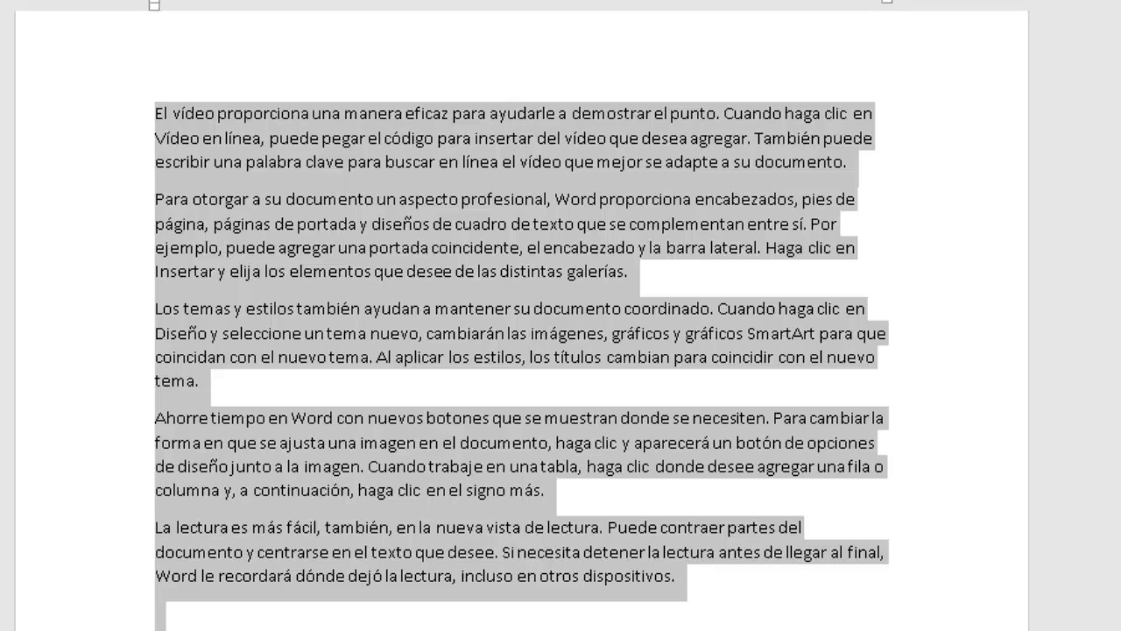
pyautogui.click(156, 612)
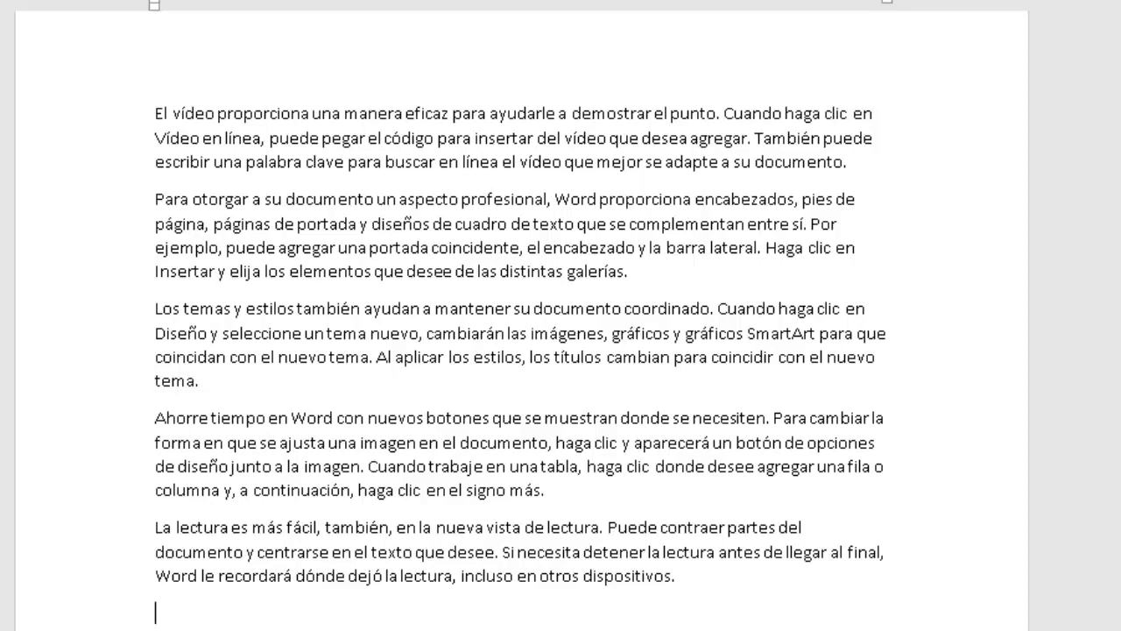
pyautogui.hotkey('ctrl', 'a')
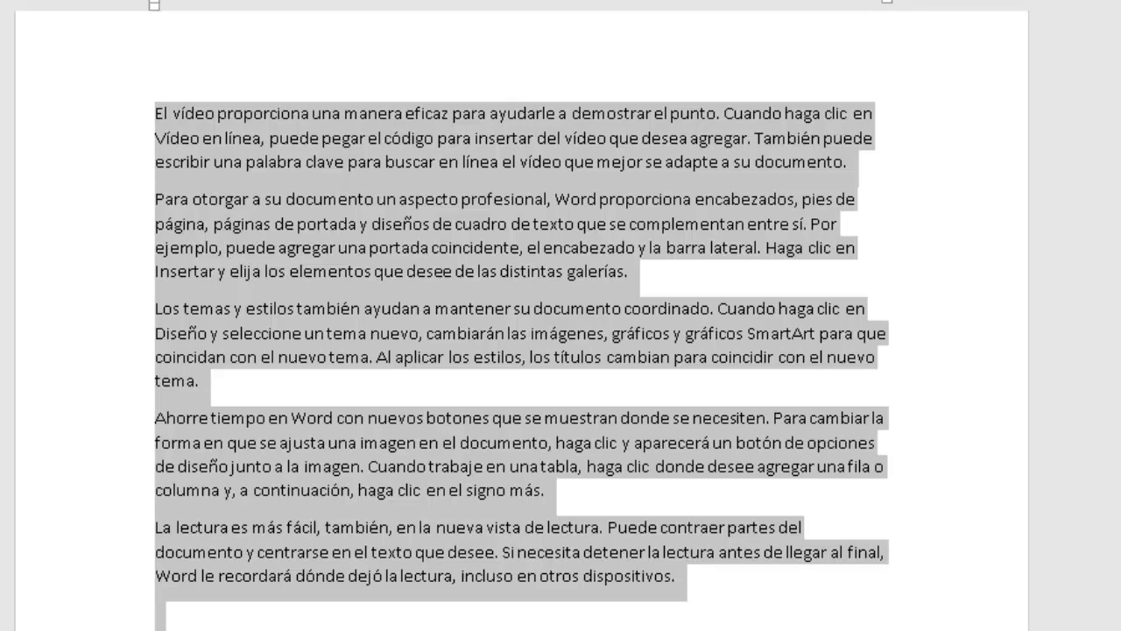
pyautogui.press('Left')
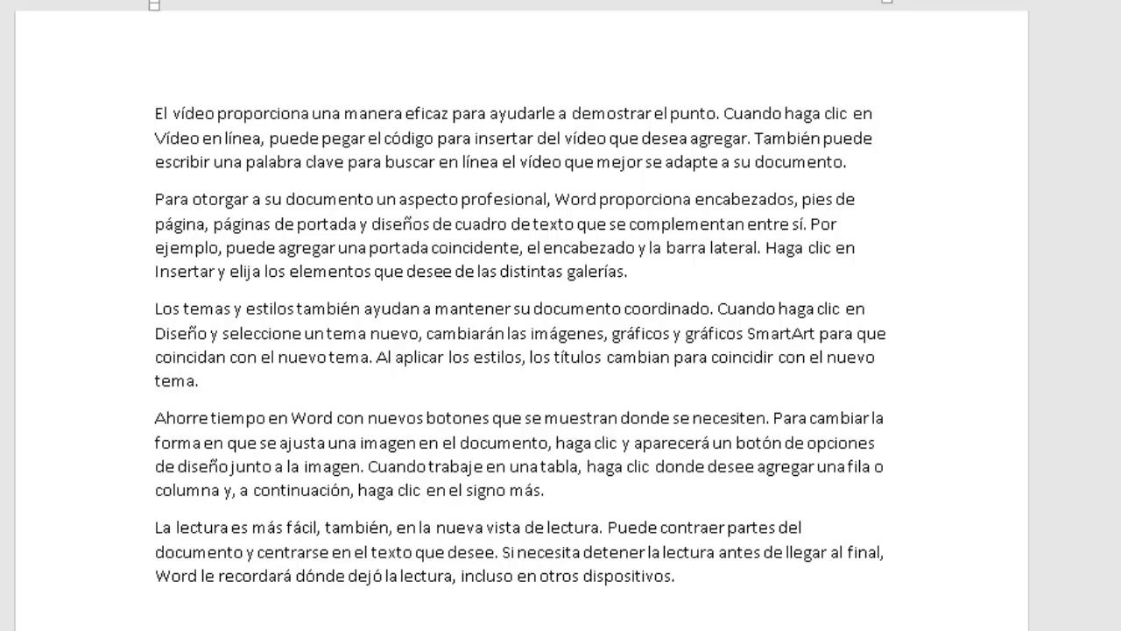
pyautogui.hotkey('ctrl', 'a')
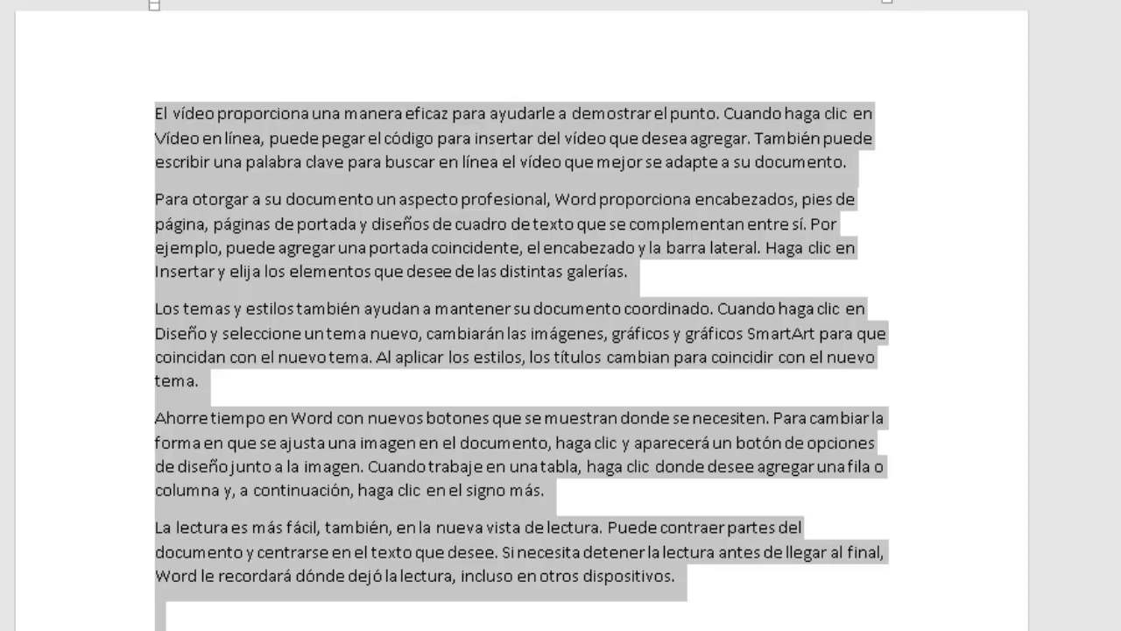
pyautogui.click(172, 575)
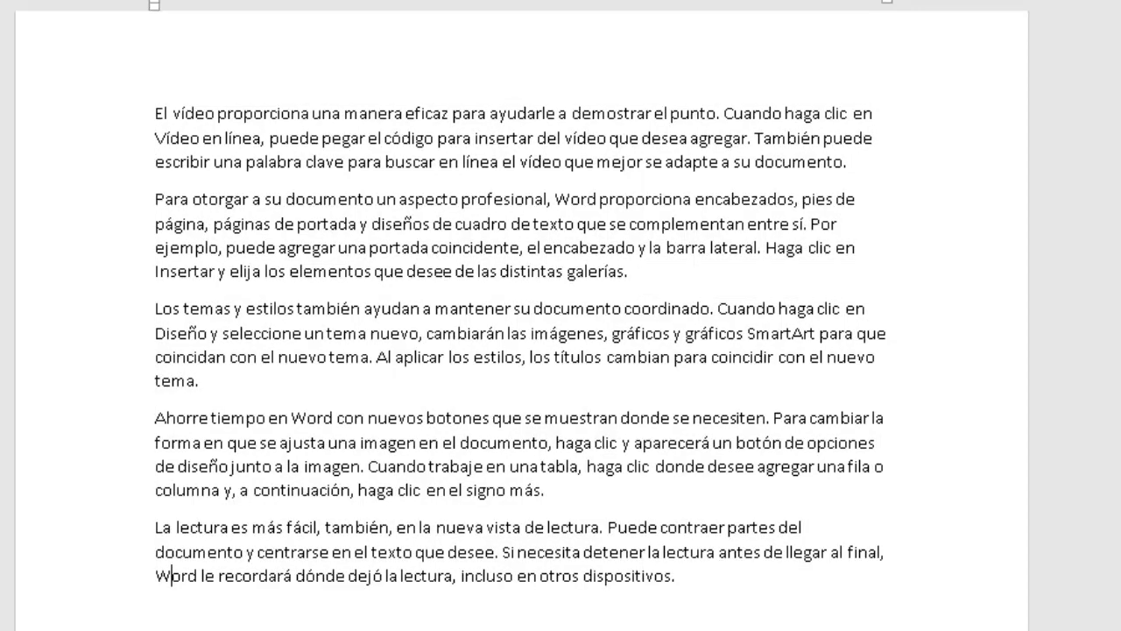
pyautogui.click(156, 113)
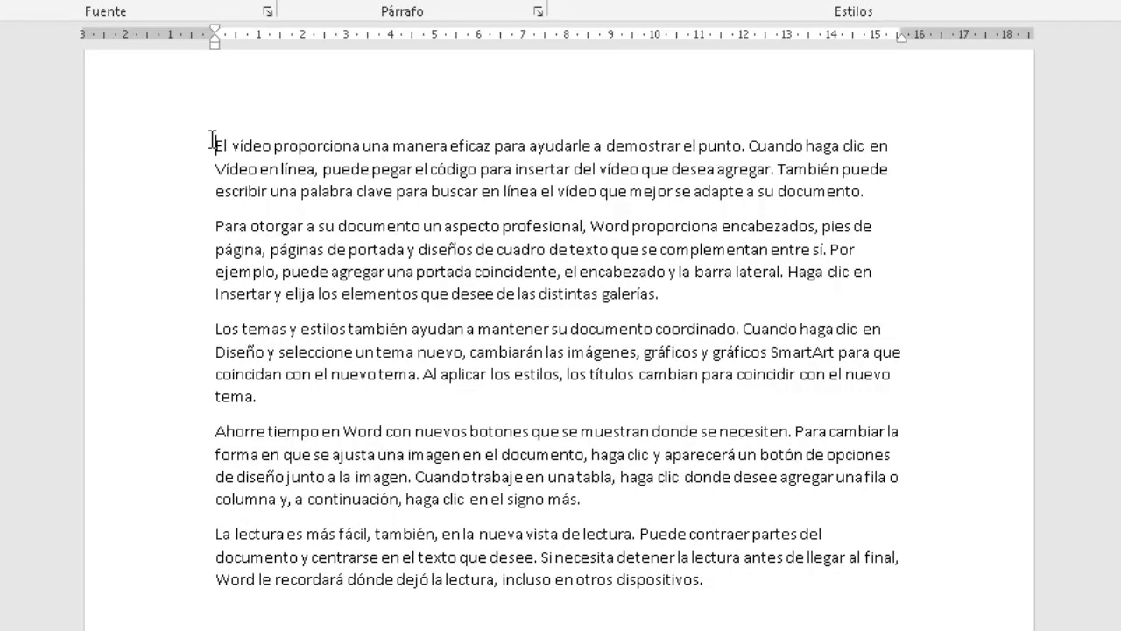
# - Select whole lines one at a time: the first paragraph's first and third lines and the second paragraph's second line
pyautogui.click(133, 156)
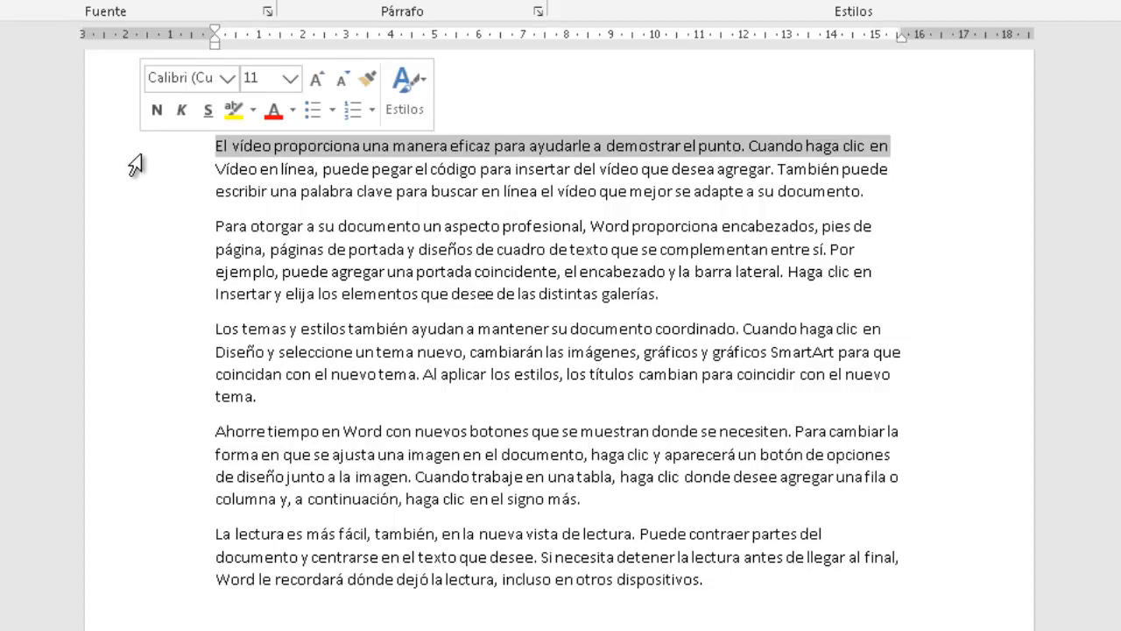
pyautogui.click(134, 201)
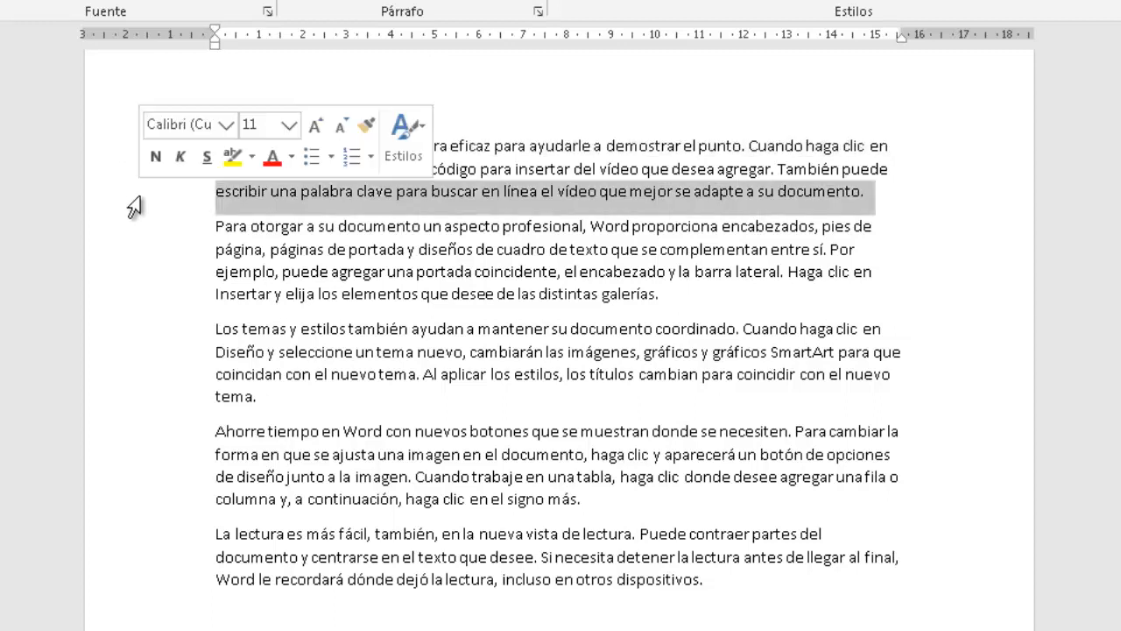
pyautogui.click(135, 254)
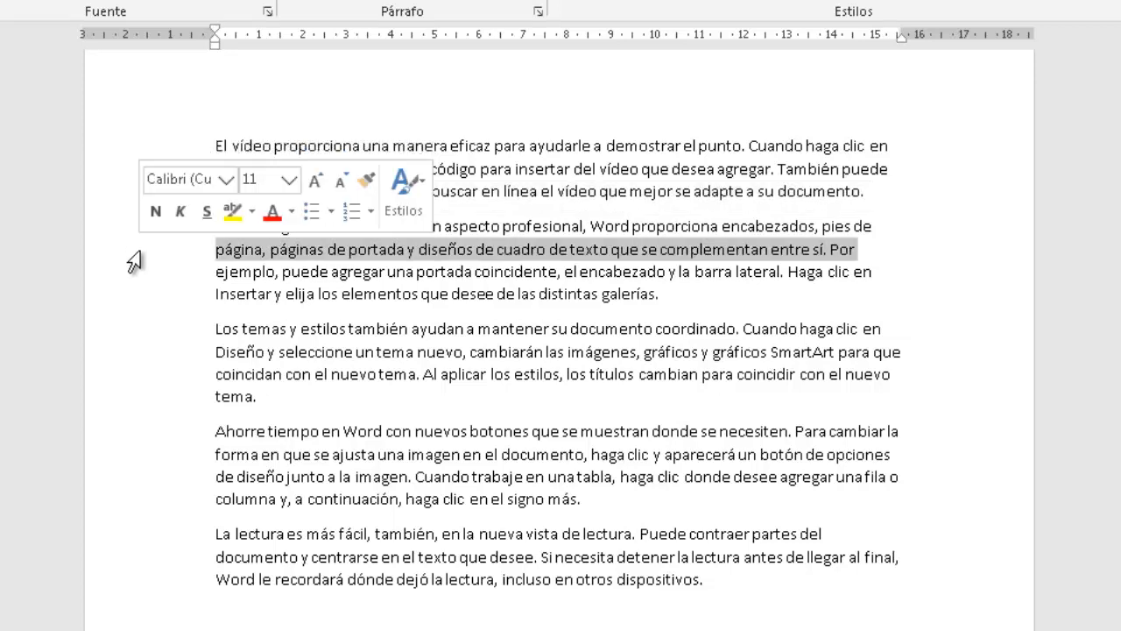
# - Select each line individually in sequence, from the document's first line through the first line of the third paragraph
pyautogui.click(136, 153)
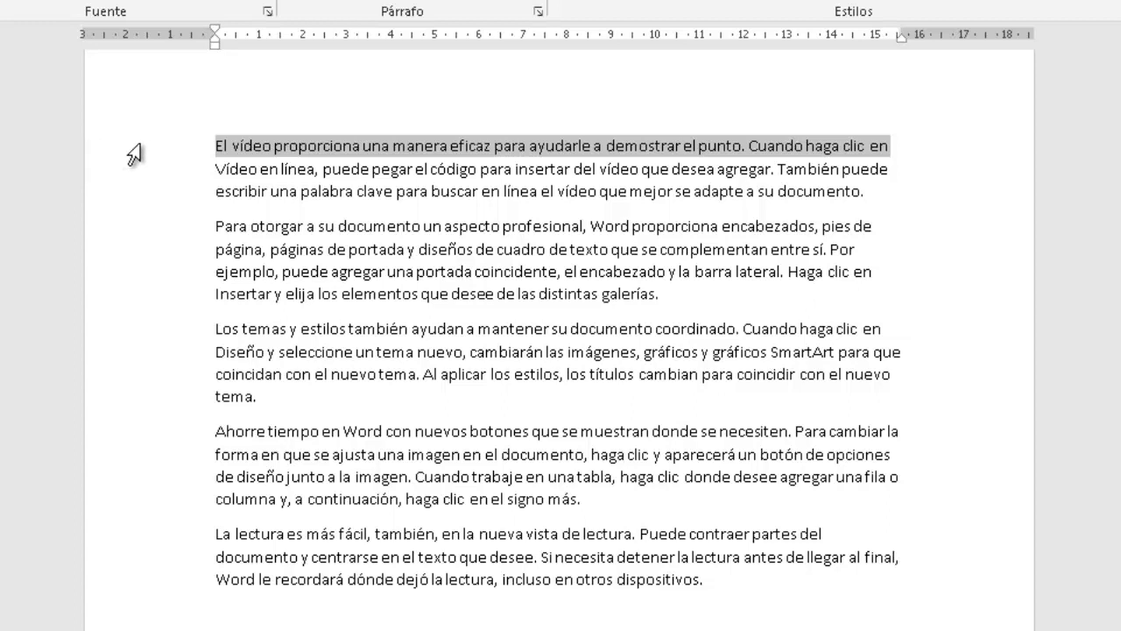
pyautogui.click(127, 175)
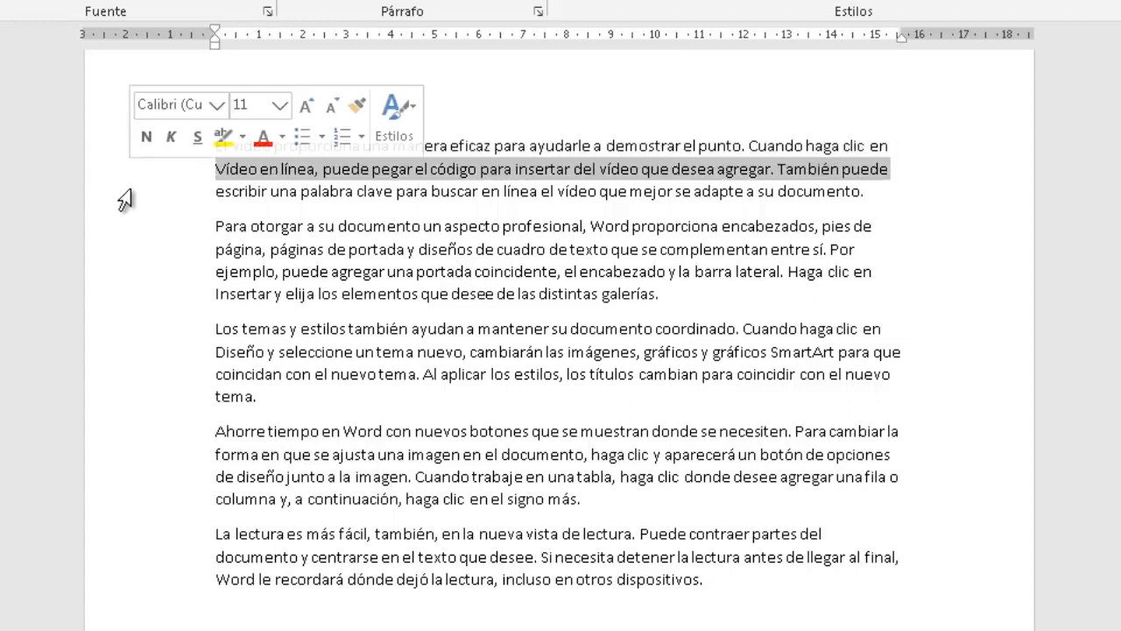
pyautogui.click(127, 194)
pyautogui.click(116, 229)
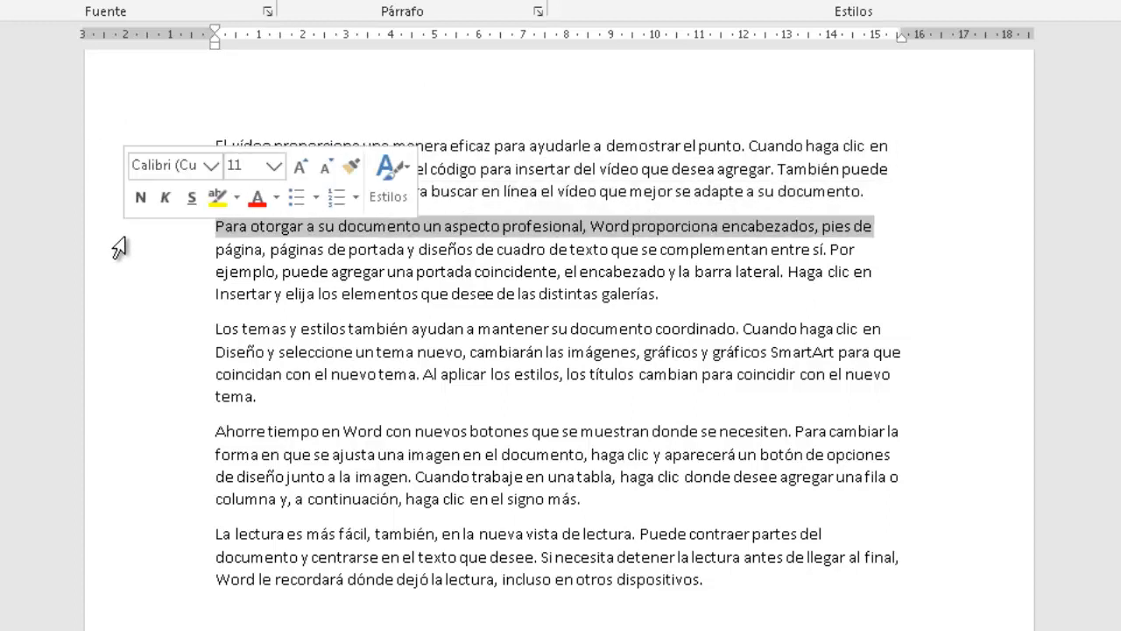
pyautogui.click(114, 252)
pyautogui.click(114, 279)
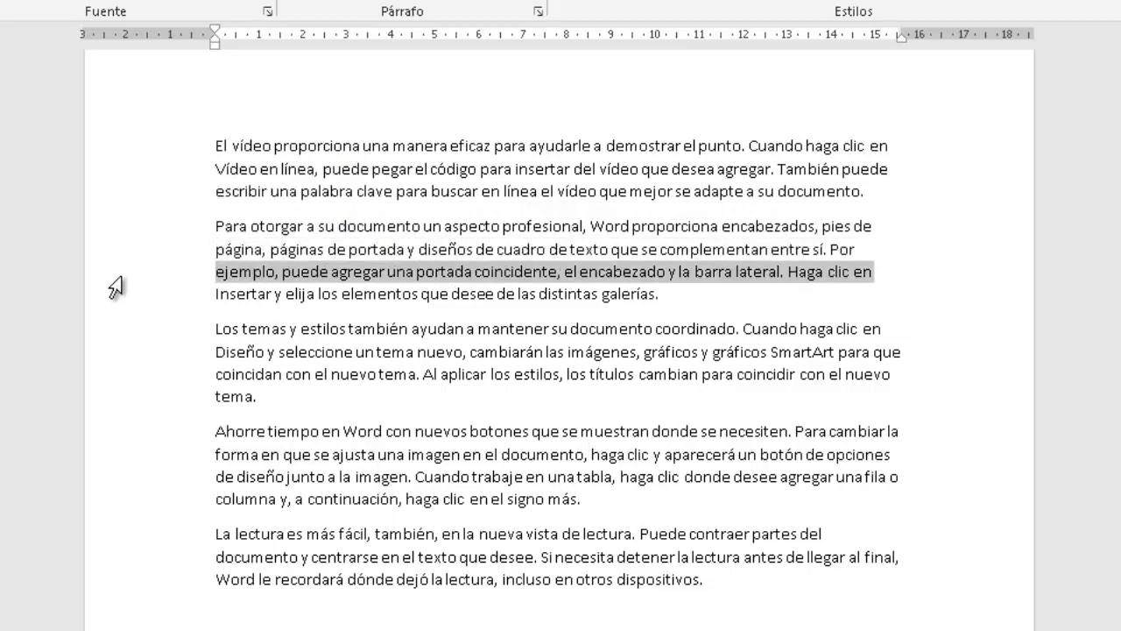
pyautogui.click(114, 301)
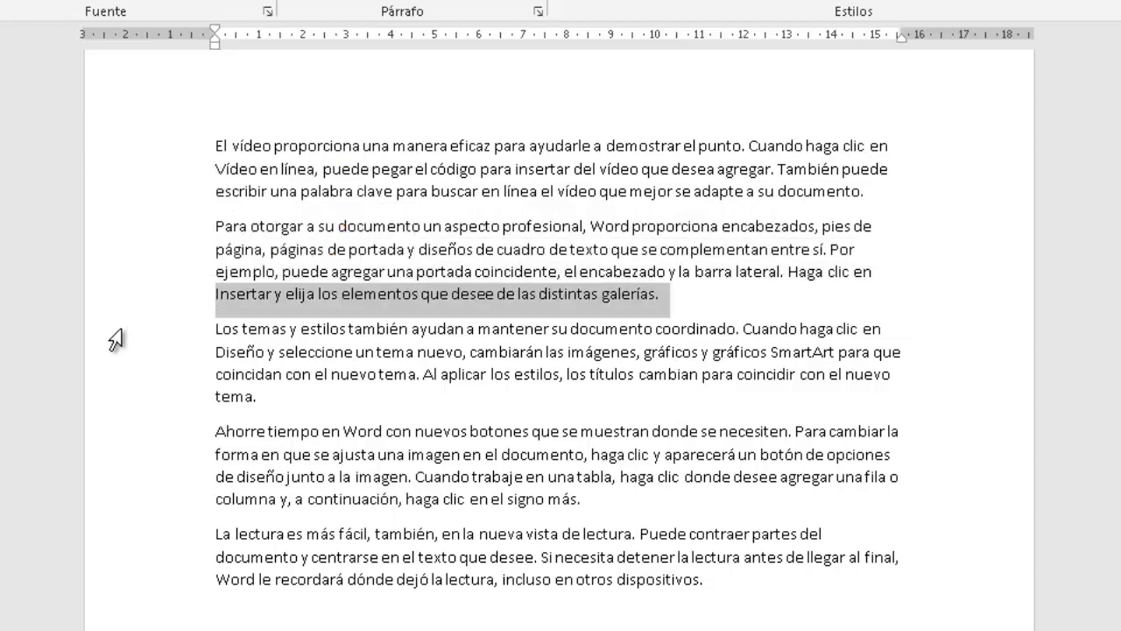
pyautogui.click(114, 331)
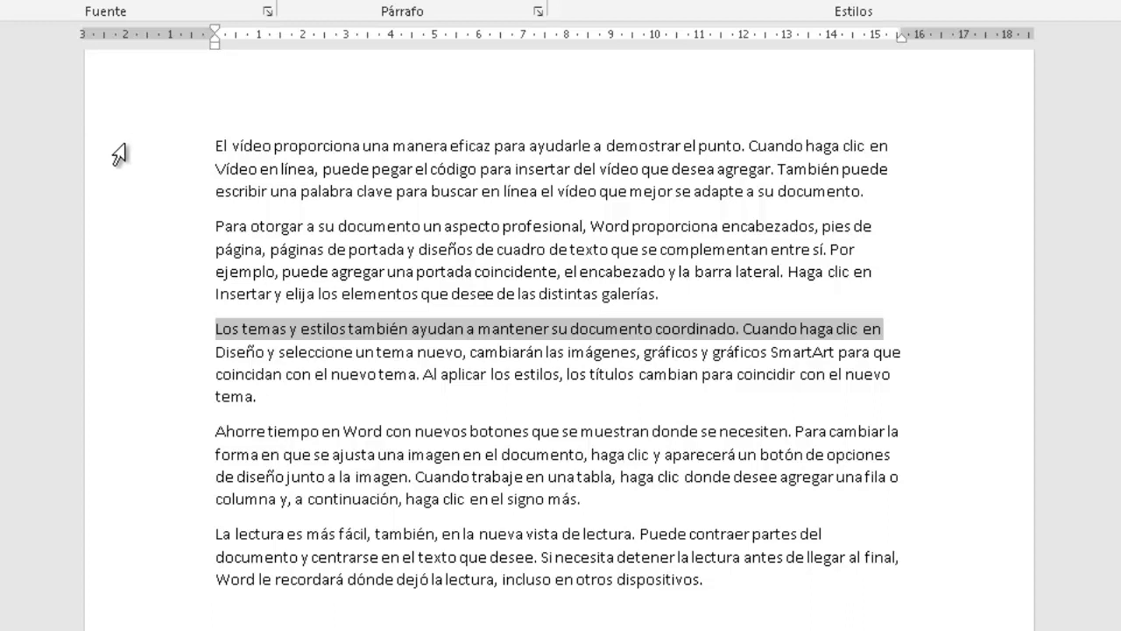
# - Select all five paragraphs by whole lines from the first line down, clear the selection and repeat it
pyautogui.click(118, 153)
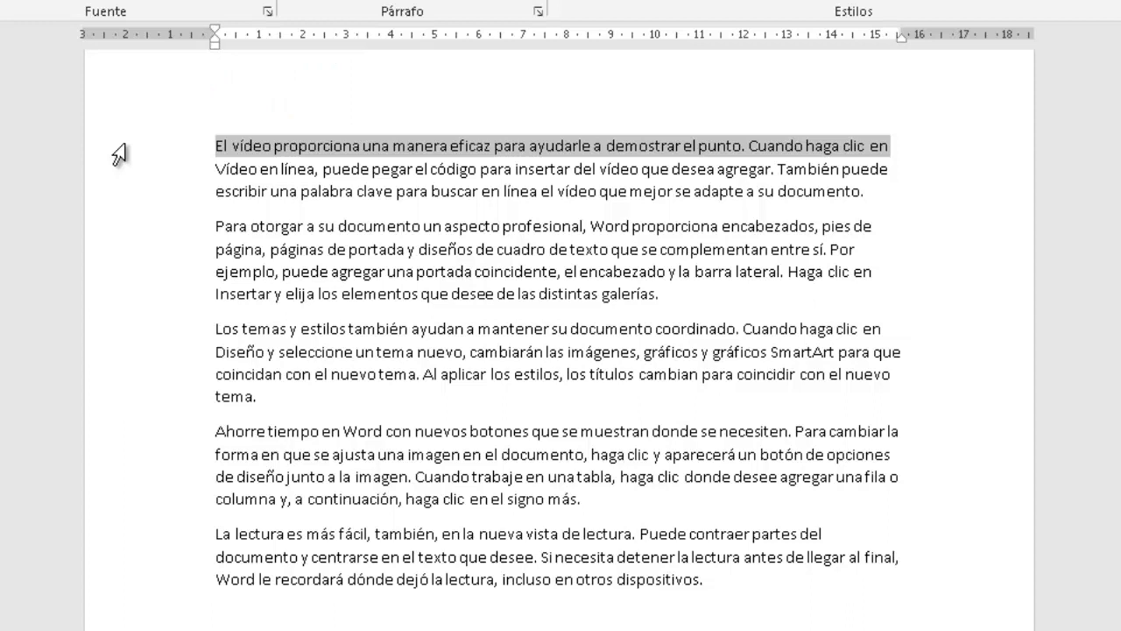
pyautogui.moveTo(118, 153); pyautogui.dragTo(130, 324)
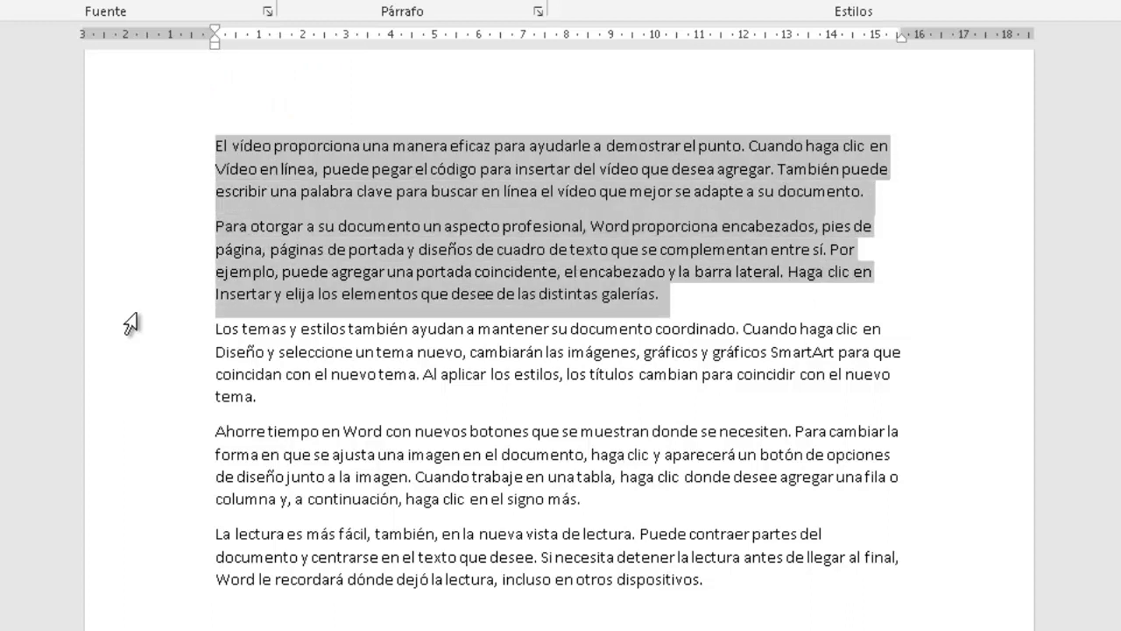
pyautogui.moveTo(130, 324); pyautogui.dragTo(131, 582)
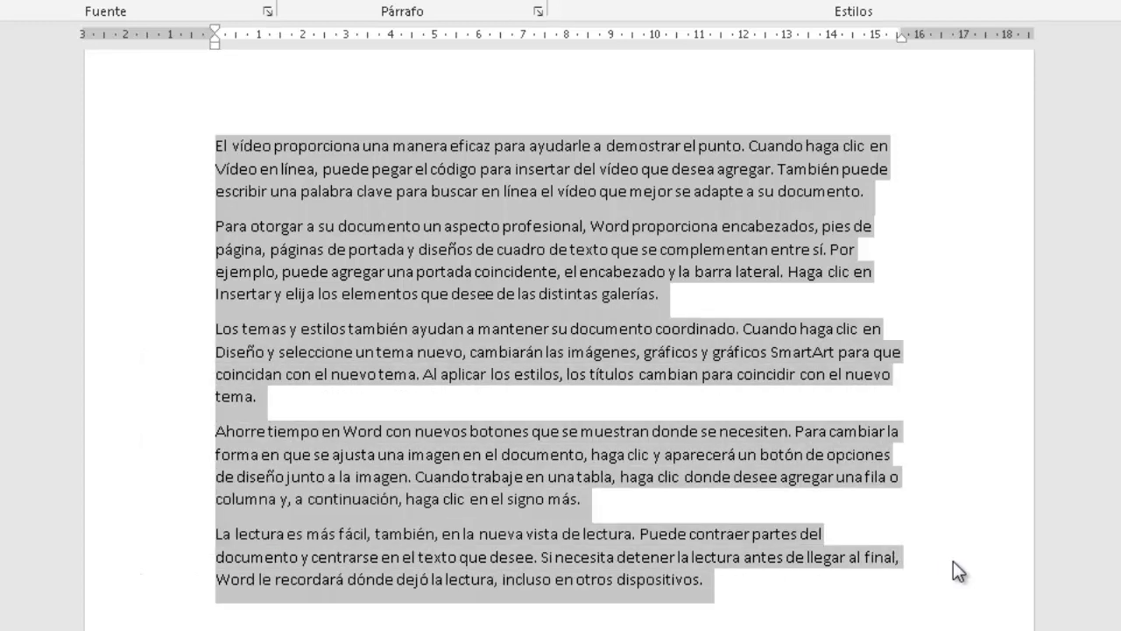
pyautogui.click(1105, 564)
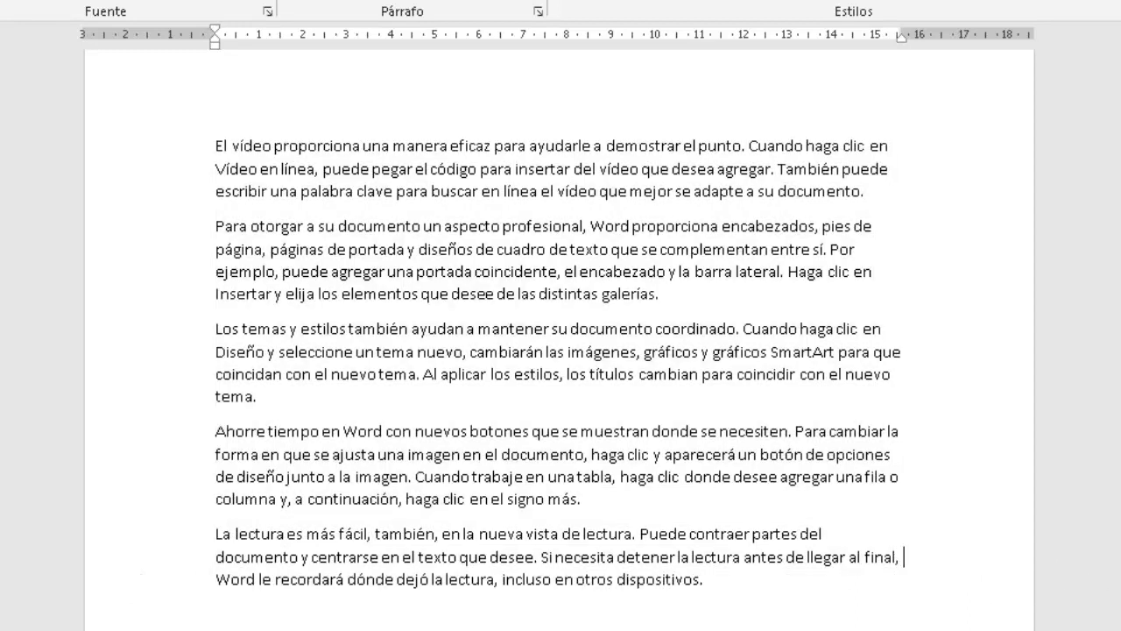
pyautogui.click(130, 149)
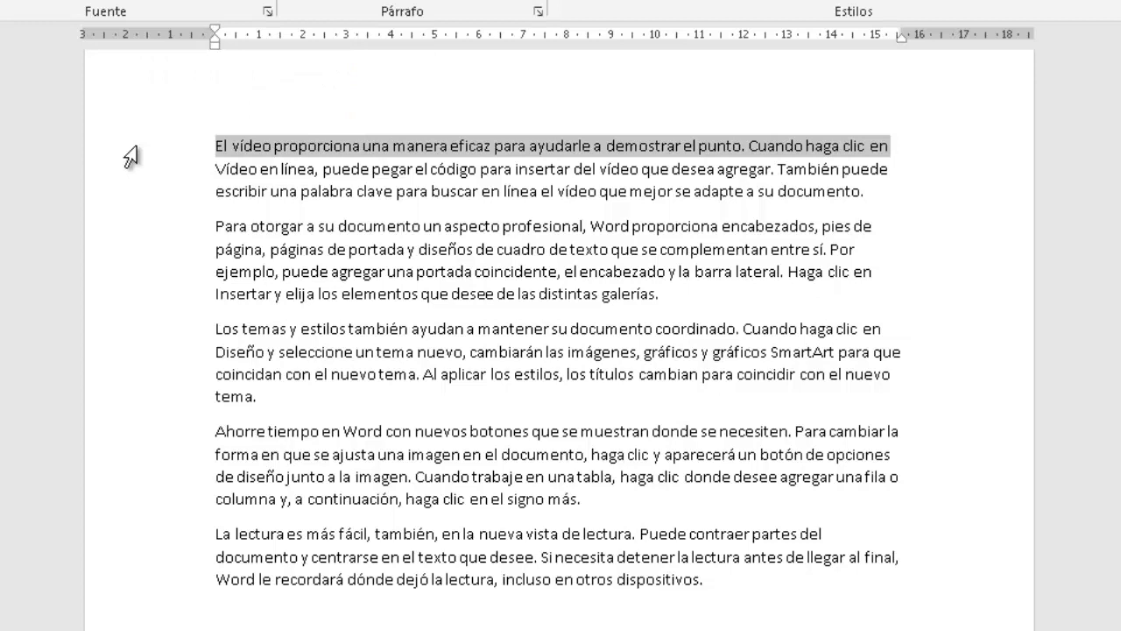
pyautogui.moveTo(130, 156); pyautogui.dragTo(102, 598)
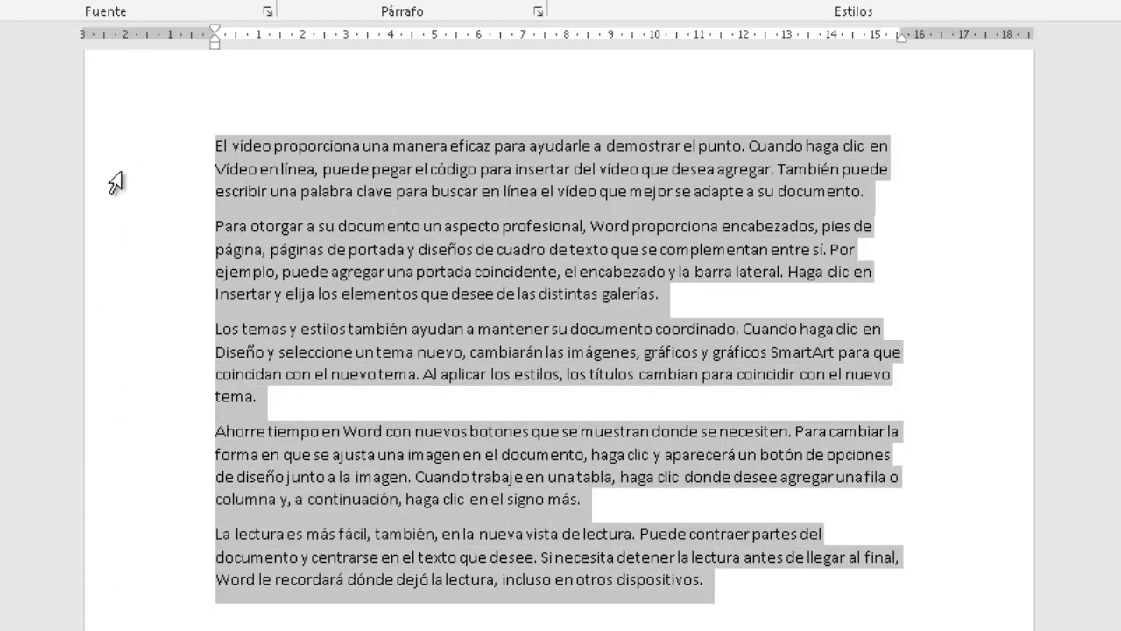
# - Select the first paragraph's second and third lines one at a time and place the insertion point at the paragraph's end
pyautogui.click(113, 176)
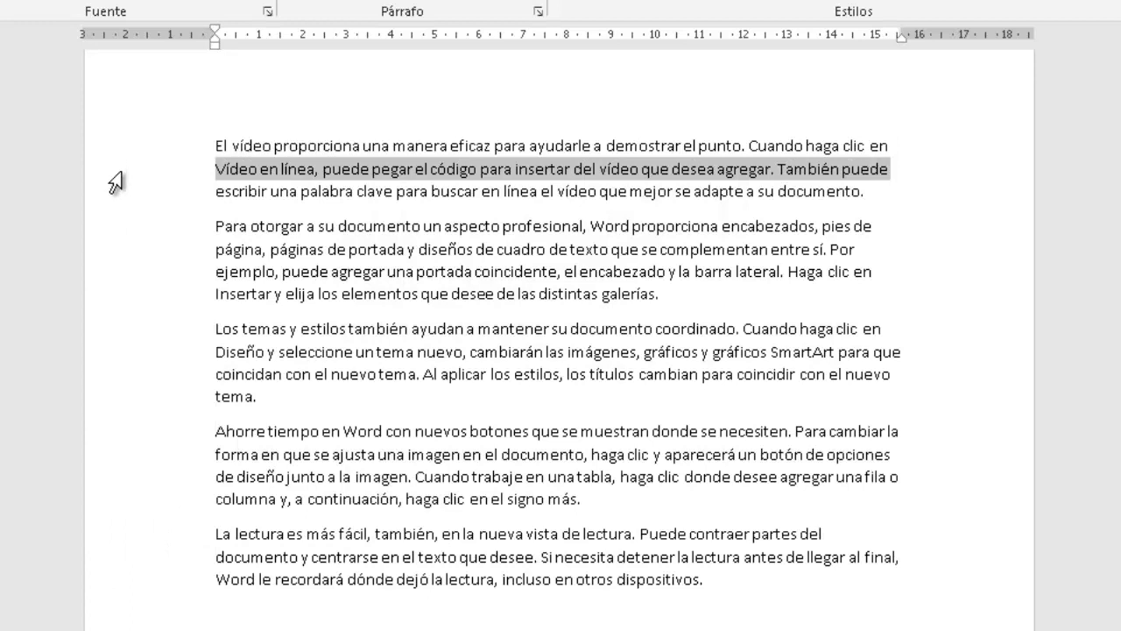
pyautogui.click(9, 192)
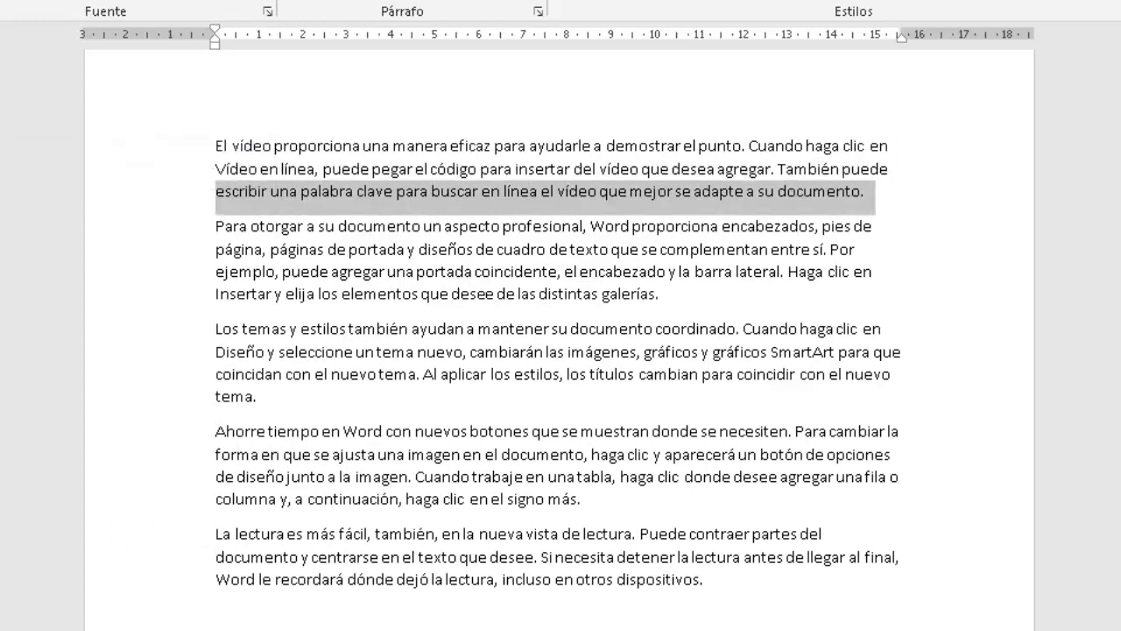
pyautogui.click(867, 191)
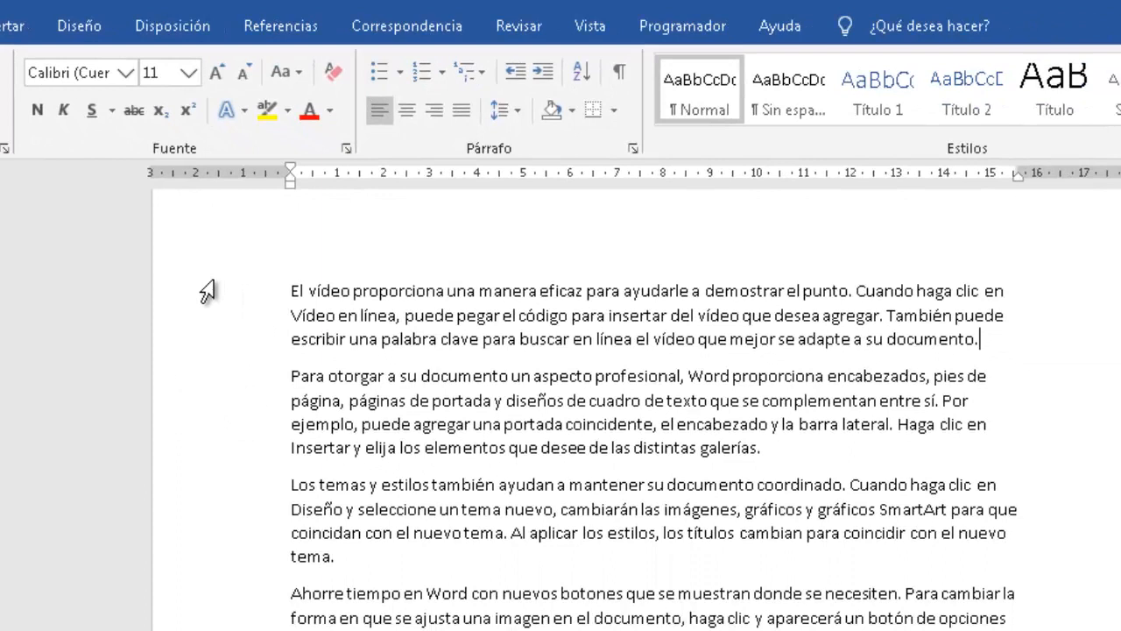
# - Select all three lines of the first paragraph and make them bold
pyautogui.click(208, 291)
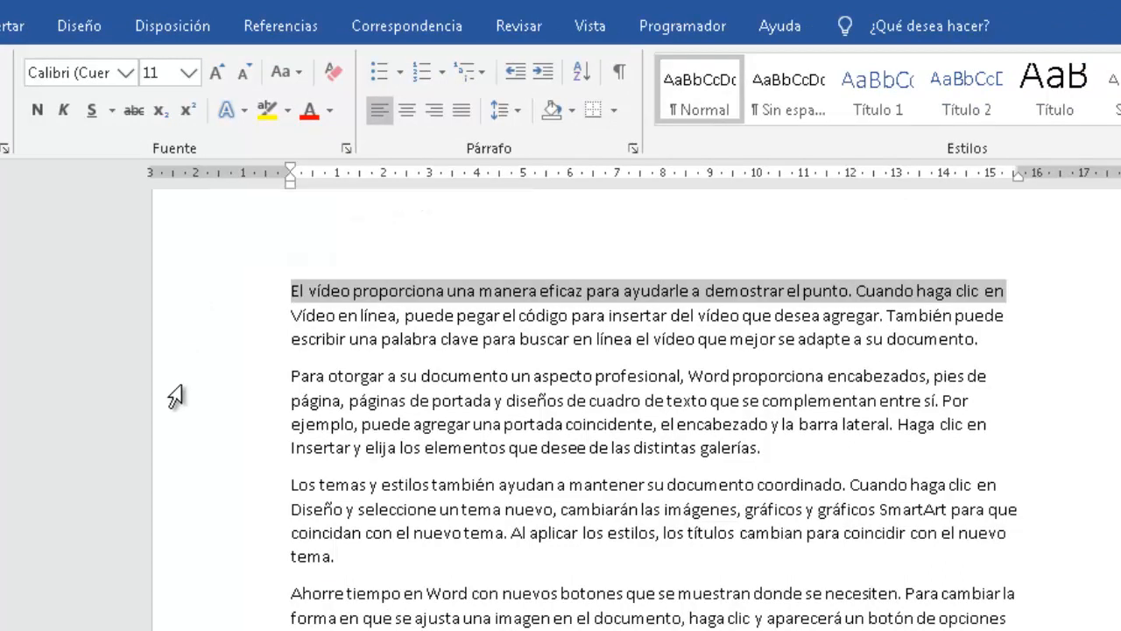
pyautogui.hotkey('shift', 'Down')
pyautogui.hotkey('shift', 'Down')
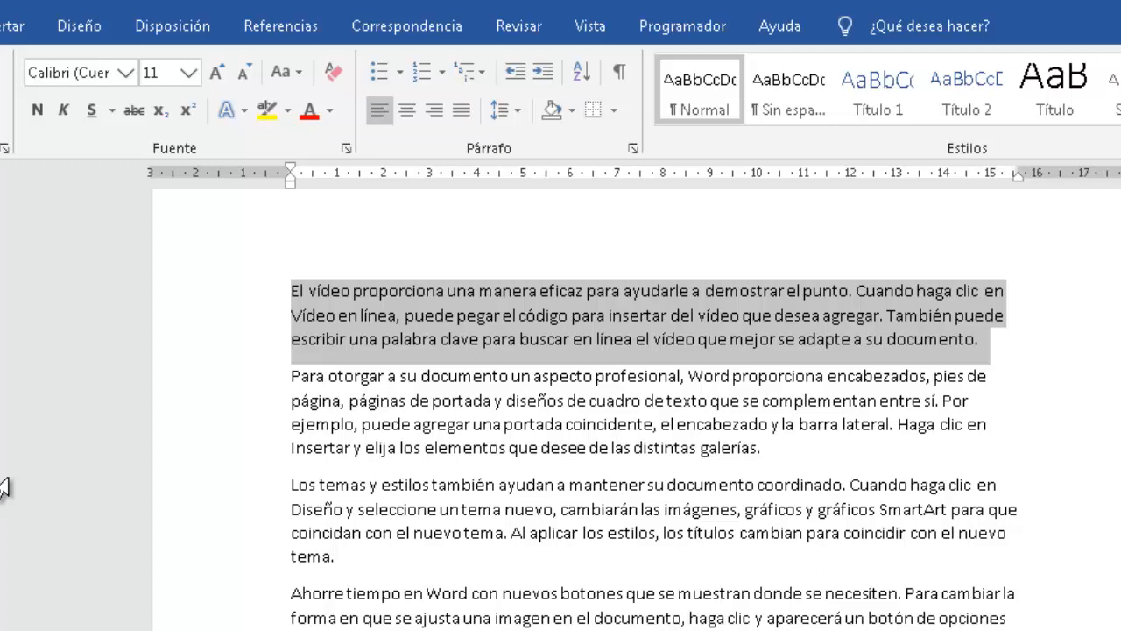
pyautogui.hotkey('ctrl', 'n')
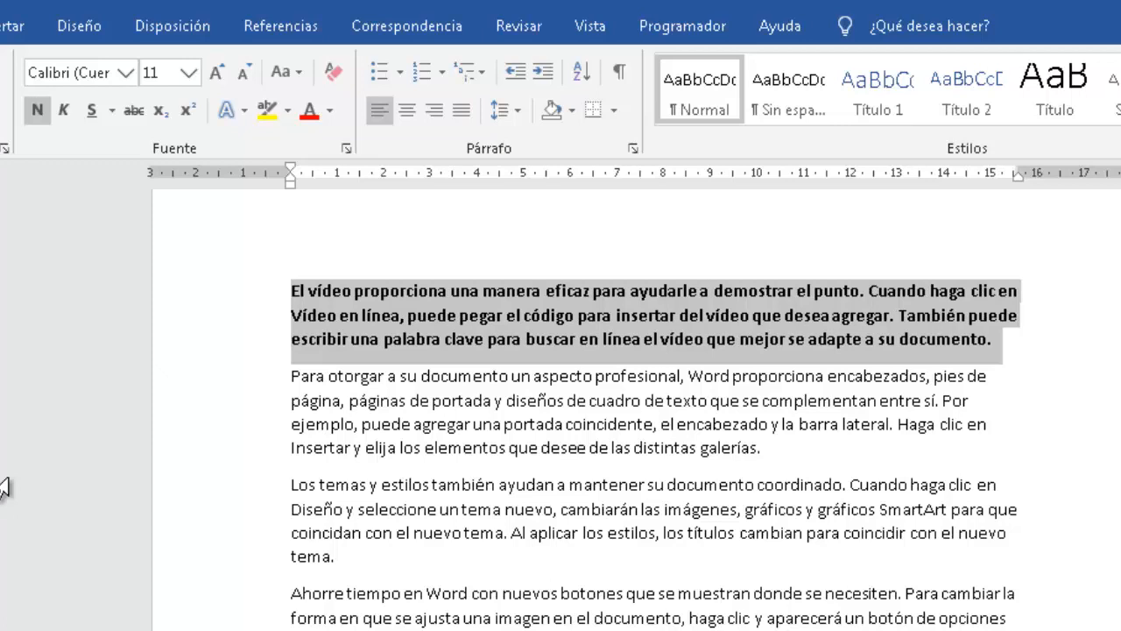
# - Toggle bold off and on repeatedly for the selected first paragraph, ending with bold applied
pyautogui.hotkey('ctrl', 'n')
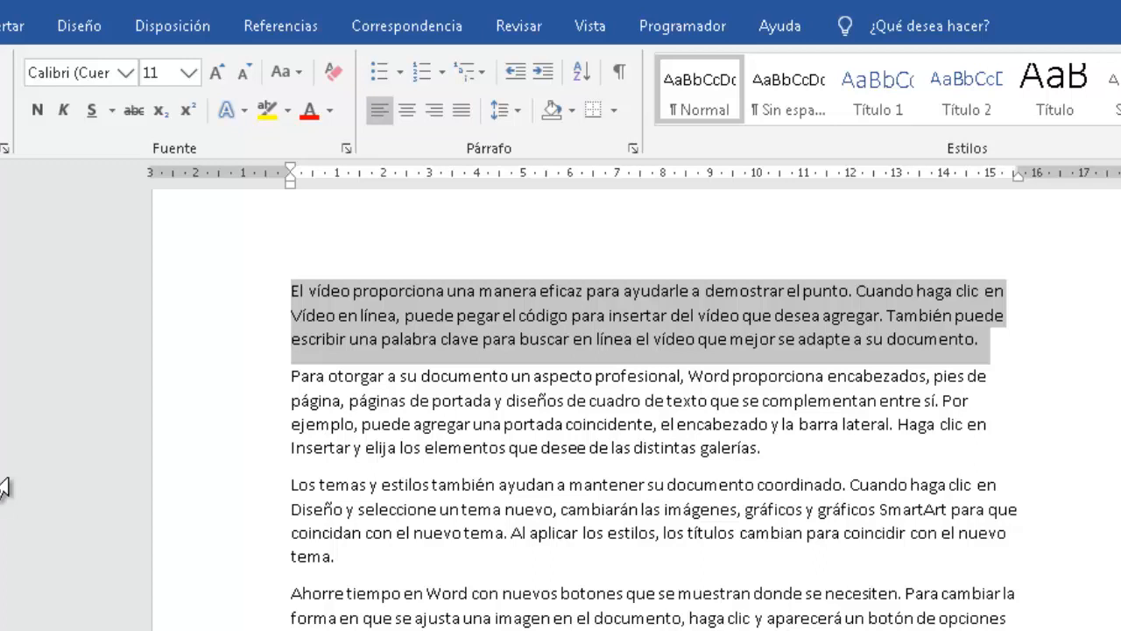
pyautogui.hotkey('ctrl', 'n')
pyautogui.hotkey('ctrl', 'n')
pyautogui.hotkey('ctrl', 'n')
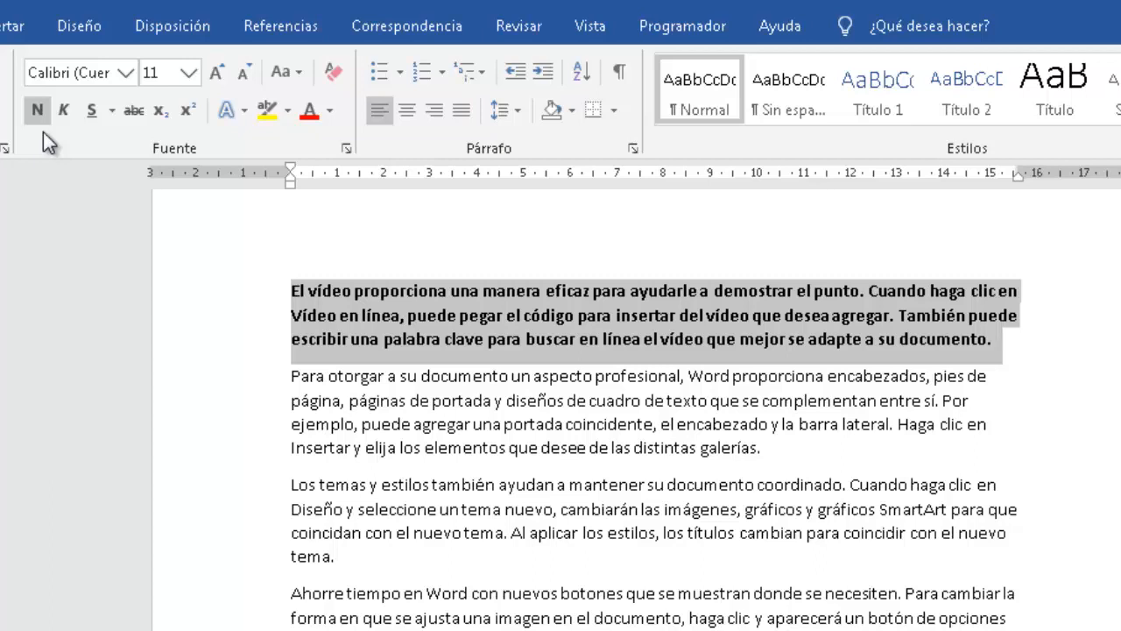
pyautogui.hotkey('ctrl', 'n')
pyautogui.hotkey('ctrl', 'n')
pyautogui.hotkey('ctrl', 'n')
pyautogui.hotkey('ctrl', 'n')
pyautogui.hotkey('ctrl', 'n')
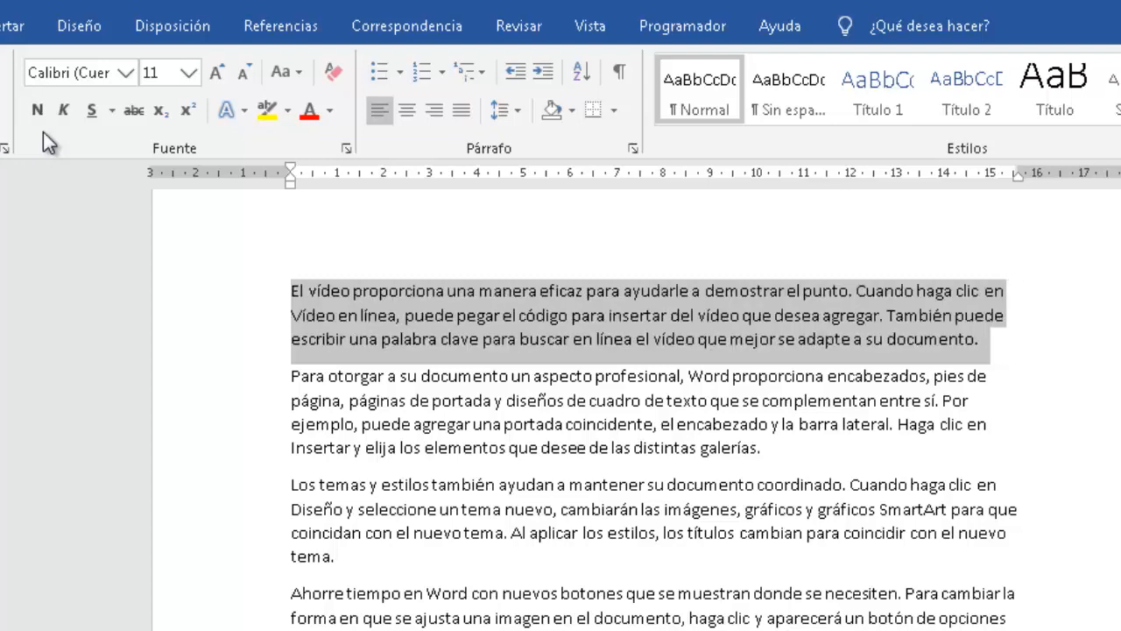
pyautogui.hotkey('ctrl', 'n')
pyautogui.hotkey('ctrl', 'n')
pyautogui.hotkey('ctrl', 'n')
pyautogui.hotkey('ctrl', 'n')
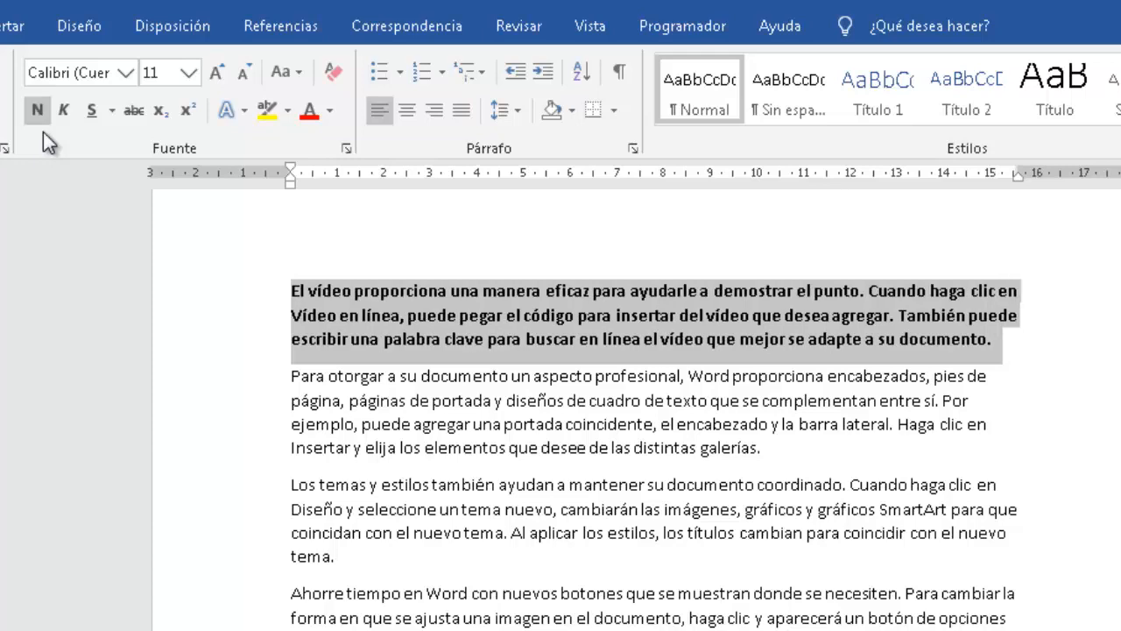
# - Toggle bold off and on for the selected first paragraph, ending with bold removed
pyautogui.hotkey('ctrl', 'n')
pyautogui.hotkey('ctrl', 'n')
pyautogui.hotkey('ctrl', 'n')
pyautogui.hotkey('ctrl', 'n')
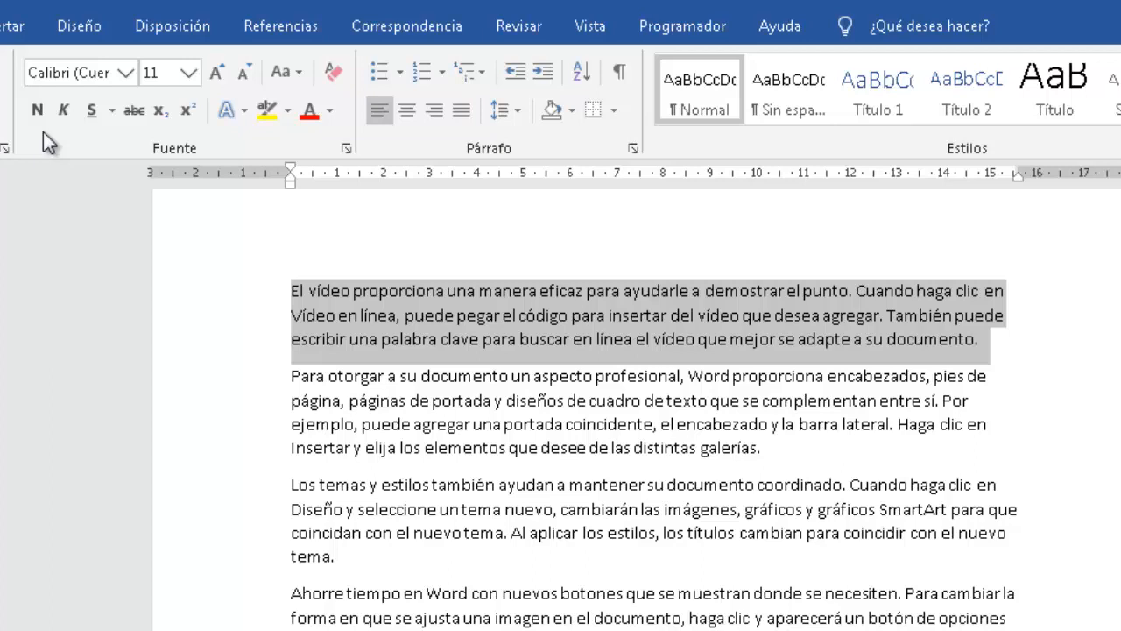
# - Toggle italic on and off repeatedly for the selected first paragraph, ending with italic removed
pyautogui.hotkey('ctrl', 'k')
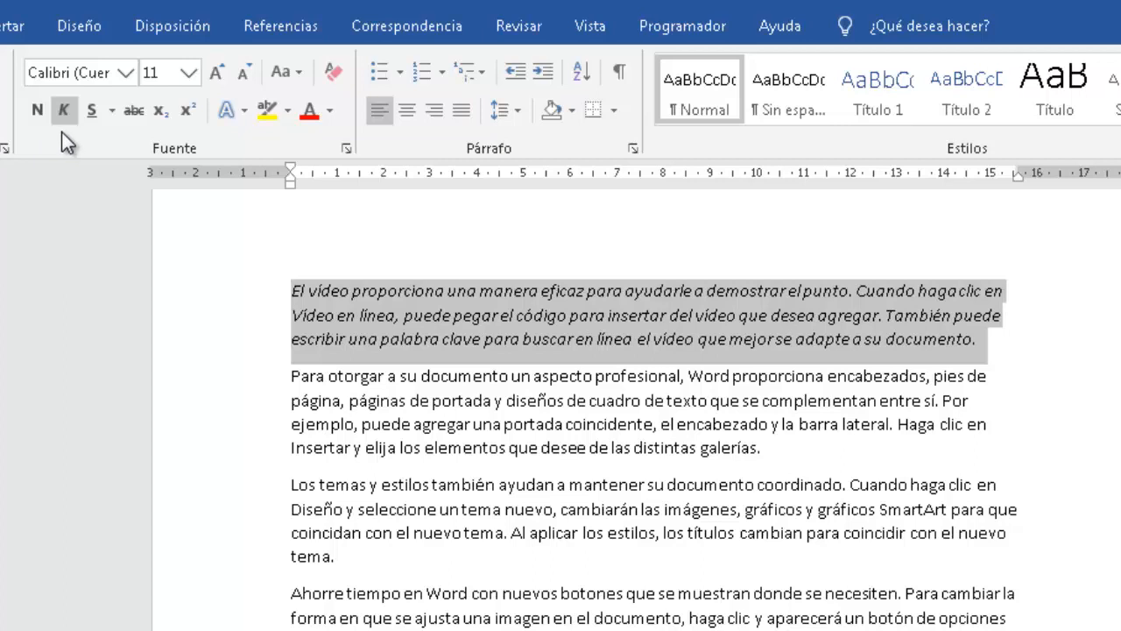
pyautogui.hotkey('ctrl', 'k')
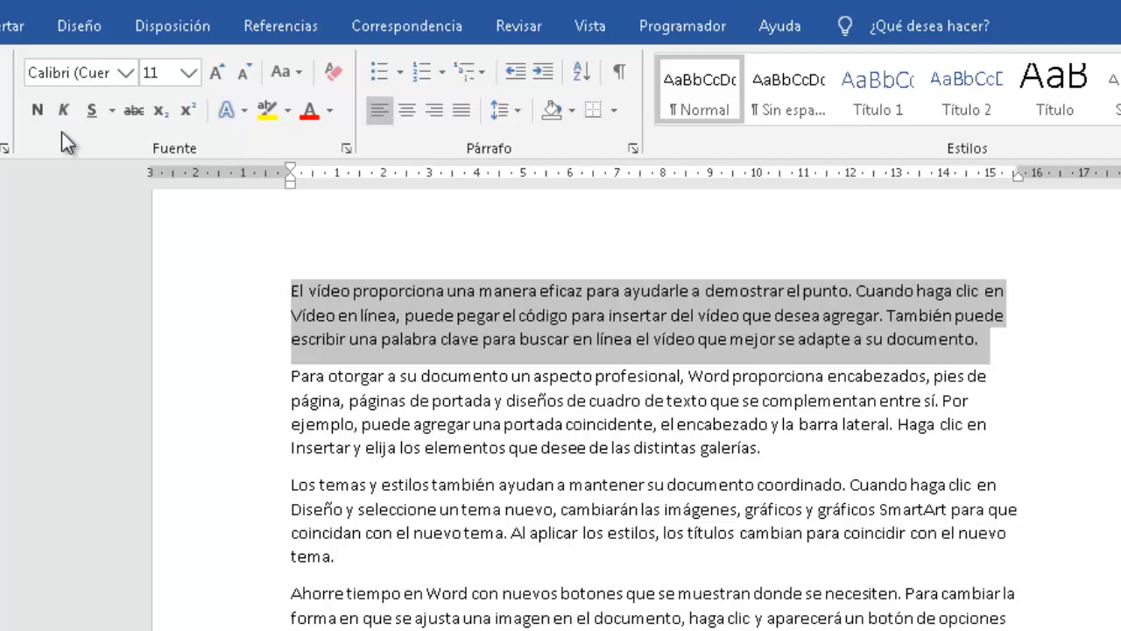
pyautogui.hotkey('ctrl', 'k')
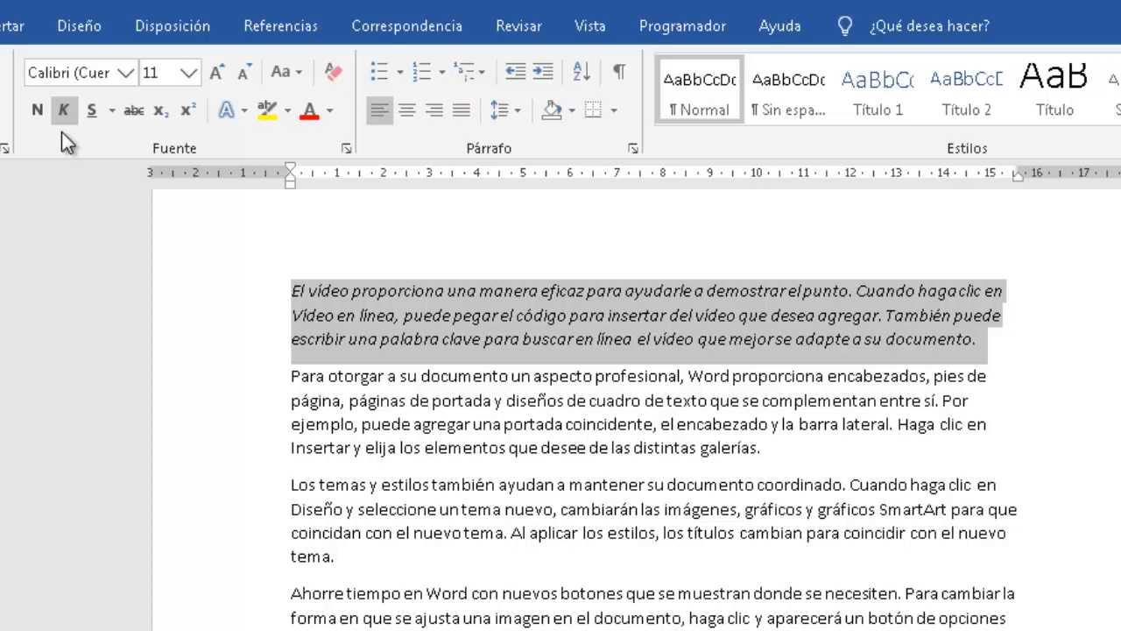
pyautogui.hotkey('ctrl', 'k')
pyautogui.hotkey('ctrl', 'k')
pyautogui.hotkey('ctrl', 'k')
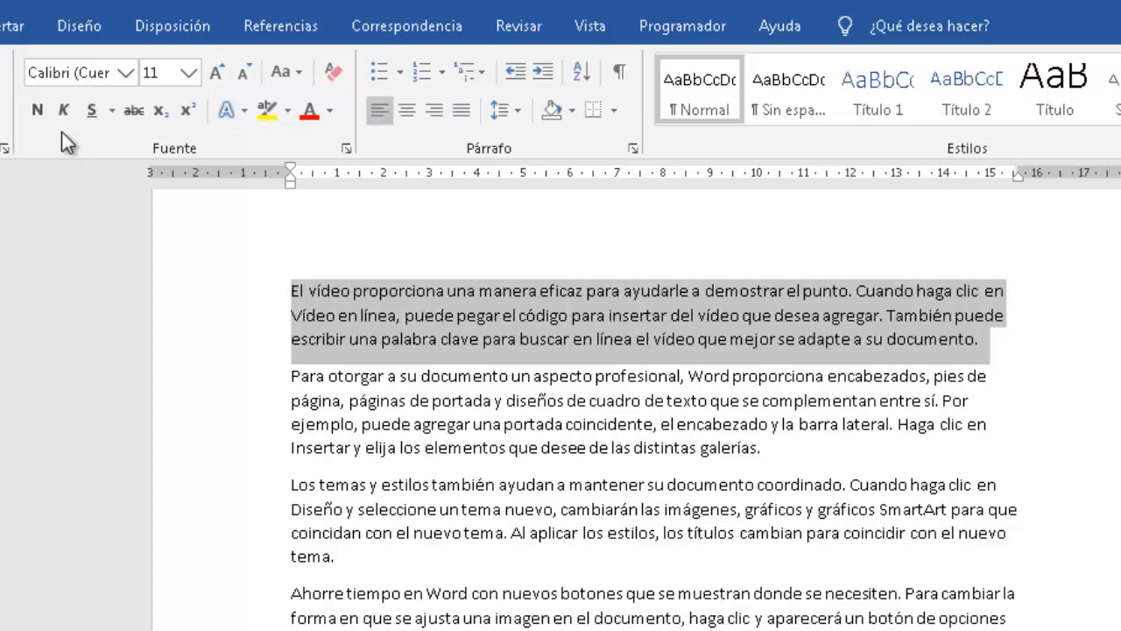
pyautogui.hotkey('ctrl', 'k')
pyautogui.hotkey('ctrl', 'k')
pyautogui.hotkey('ctrl', 'k')
pyautogui.hotkey('ctrl', 'k')
pyautogui.hotkey('ctrl', 'k')
pyautogui.hotkey('ctrl', 'k')
pyautogui.hotkey('ctrl', 'k')
pyautogui.hotkey('ctrl', 'k')
pyautogui.hotkey('ctrl', 'k')
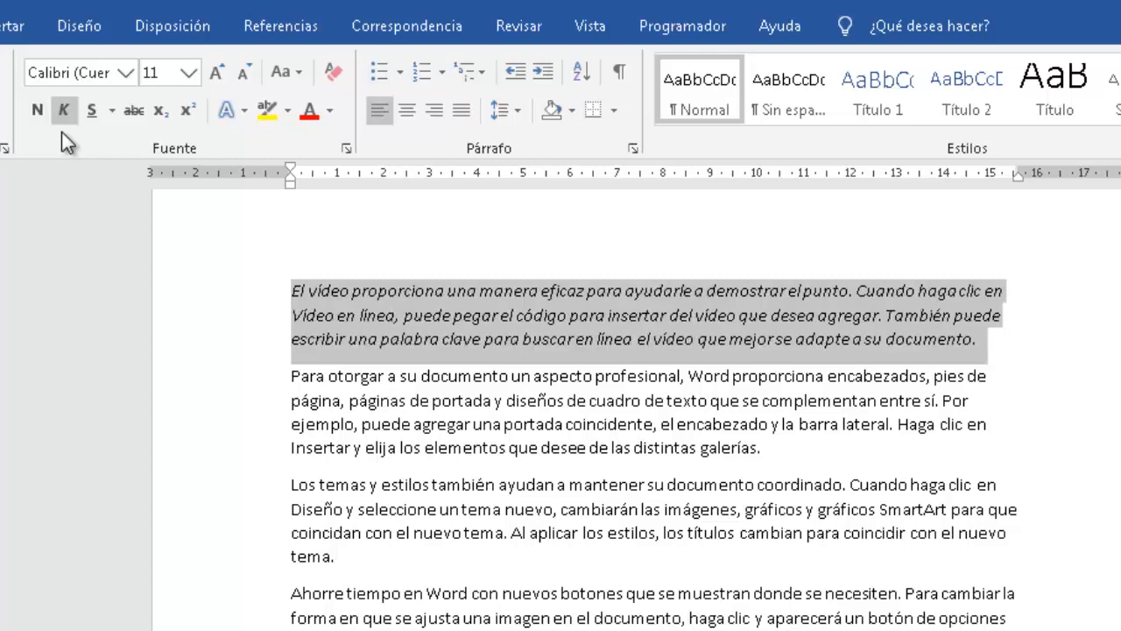
pyautogui.hotkey('ctrl', 'k')
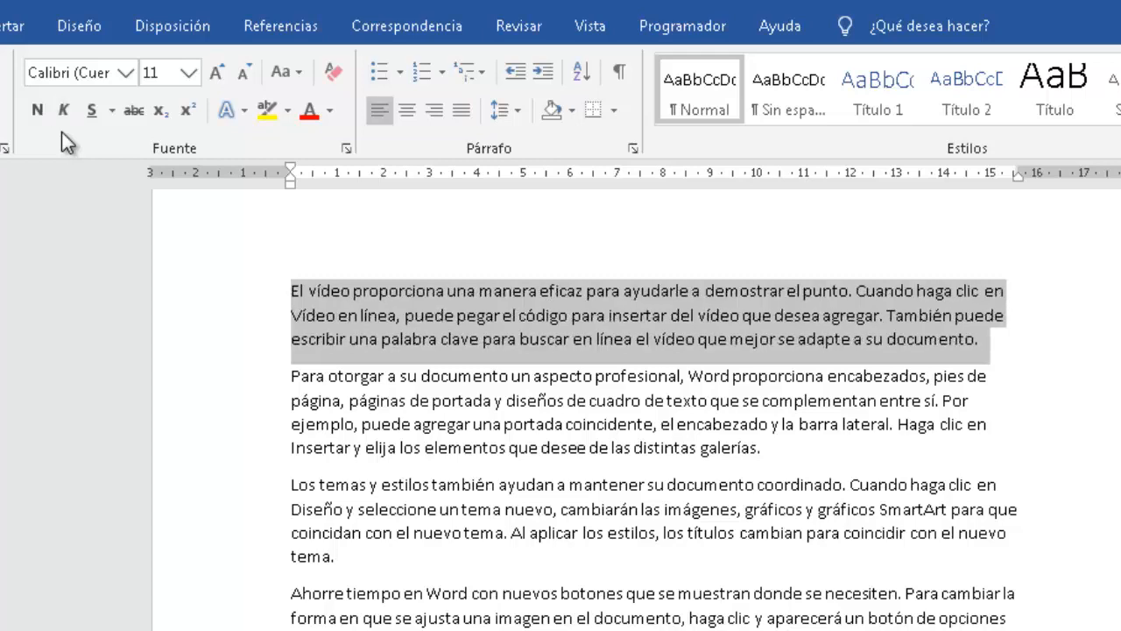
pyautogui.hotkey('ctrl', 'k')
pyautogui.hotkey('ctrl', 'k')
pyautogui.hotkey('ctrl', 'k')
pyautogui.hotkey('ctrl', 'k')
# - Toggle underline on and off repeatedly for the selected first paragraph, ending with underline removed
pyautogui.hotkey('ctrl', 's')
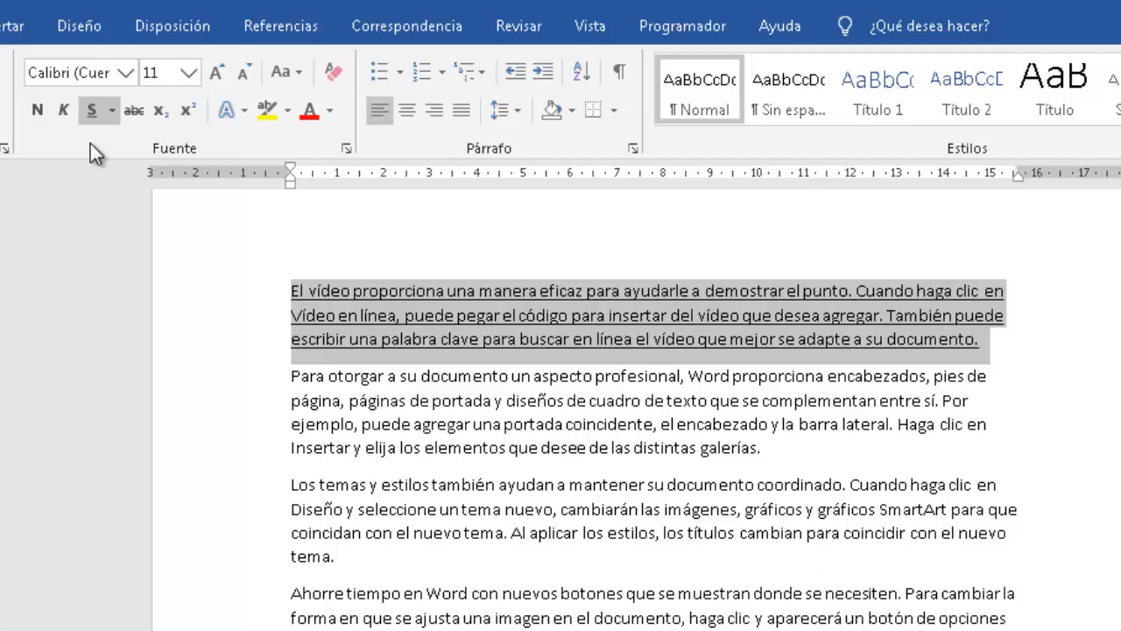
pyautogui.hotkey('ctrl', 's')
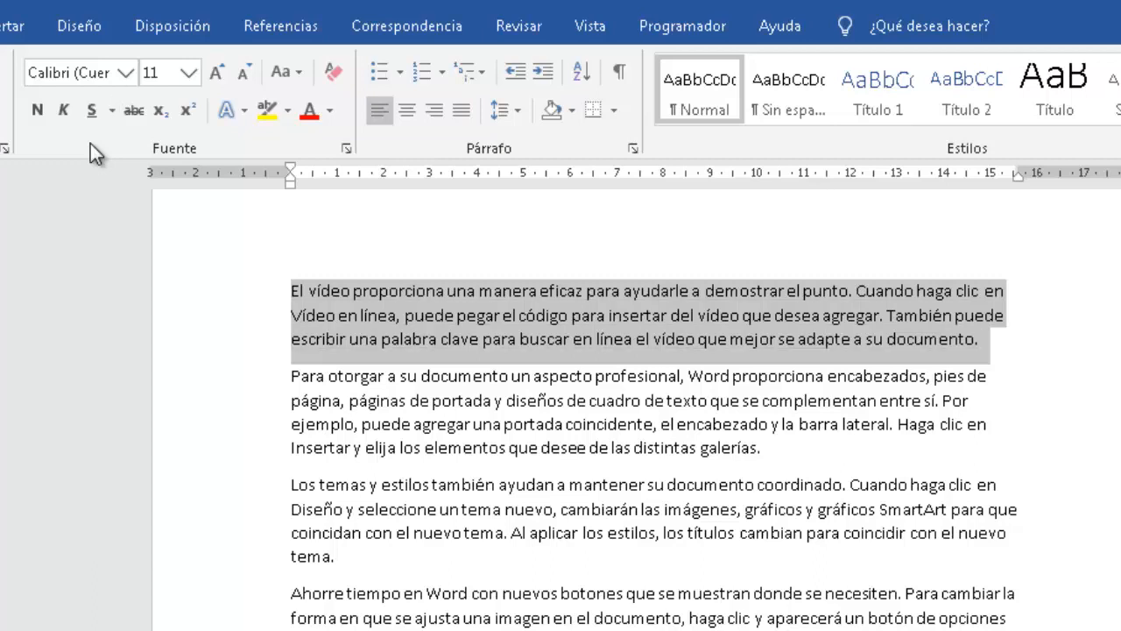
pyautogui.hotkey('ctrl', 's')
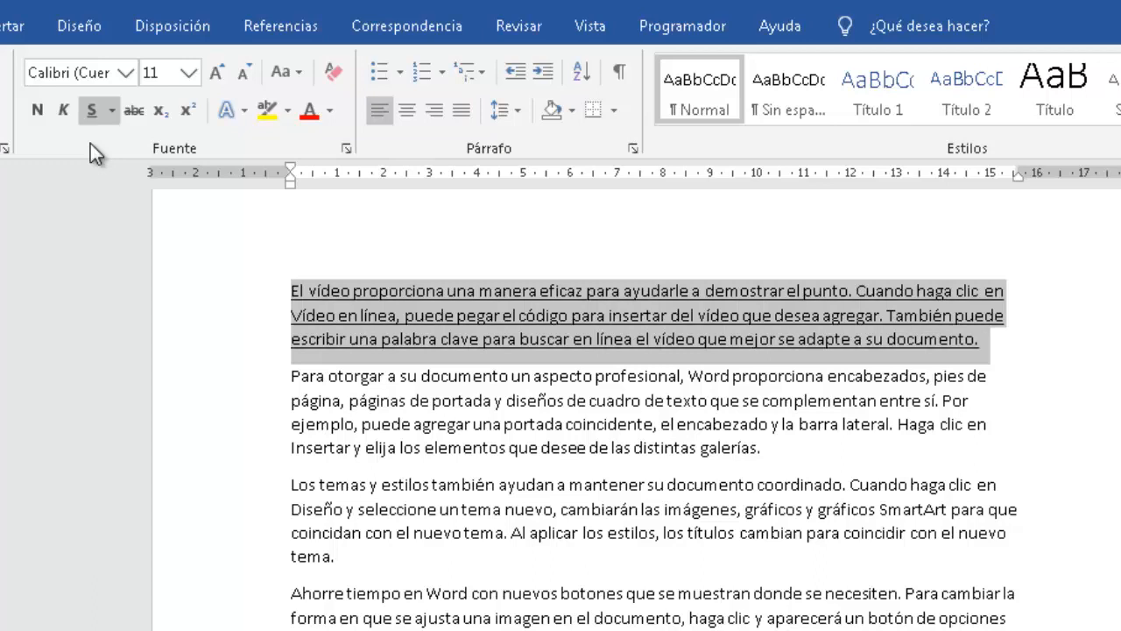
pyautogui.hotkey('ctrl', 's')
pyautogui.hotkey('ctrl', 's')
pyautogui.hotkey('ctrl', 's')
pyautogui.hotkey('ctrl', 's')
pyautogui.hotkey('ctrl', 's')
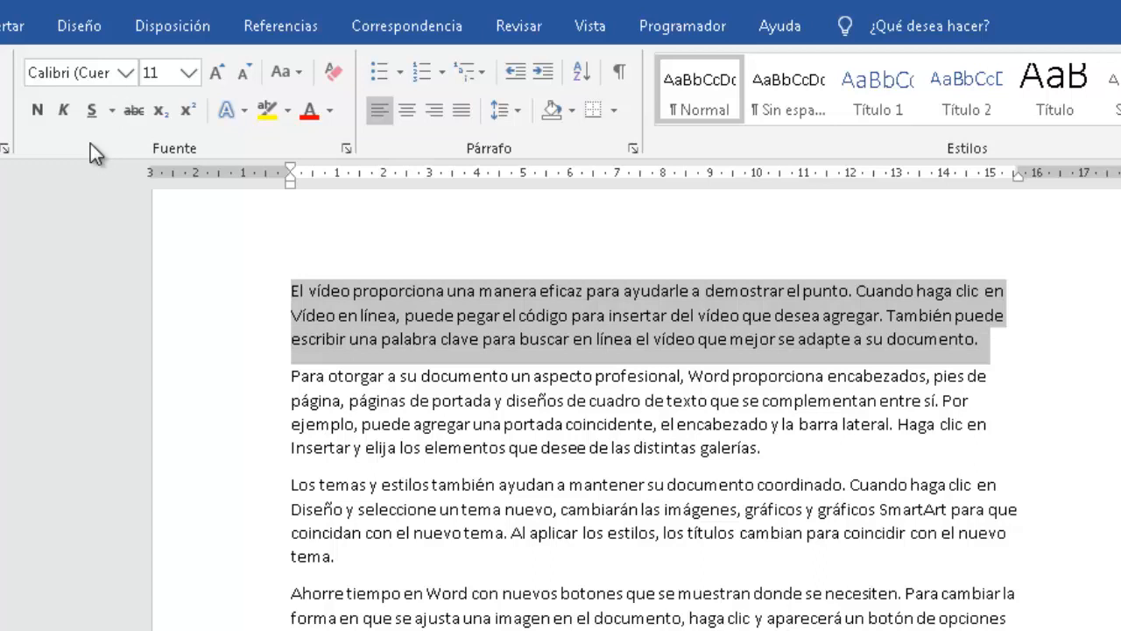
pyautogui.hotkey('ctrl', 's')
pyautogui.hotkey('ctrl', 's')
pyautogui.hotkey('ctrl', 's')
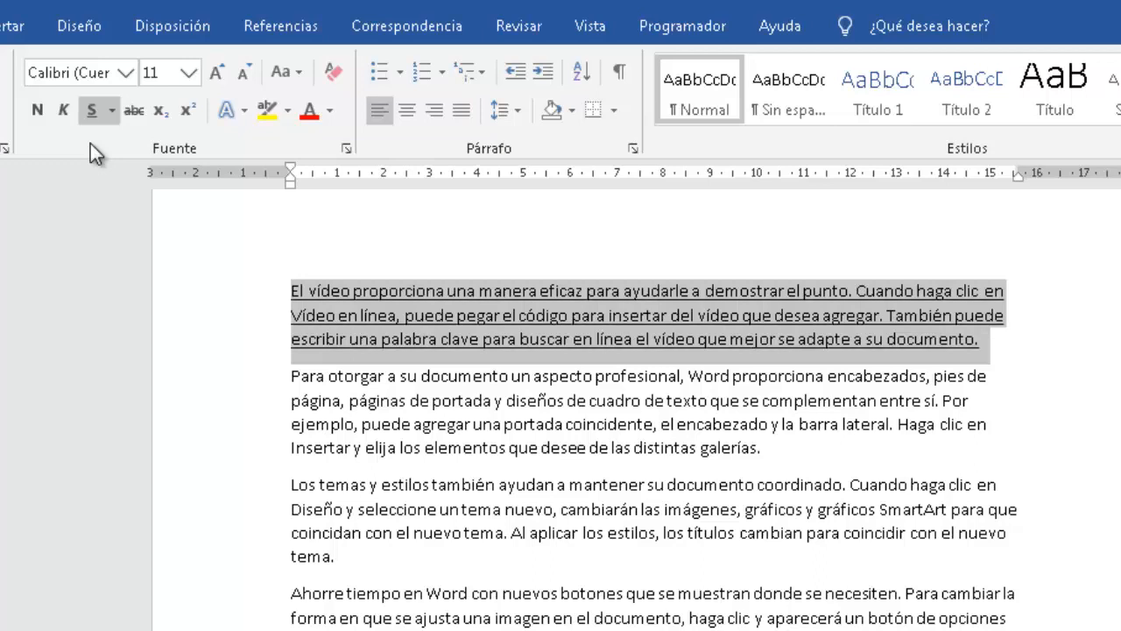
pyautogui.hotkey('ctrl', 's')
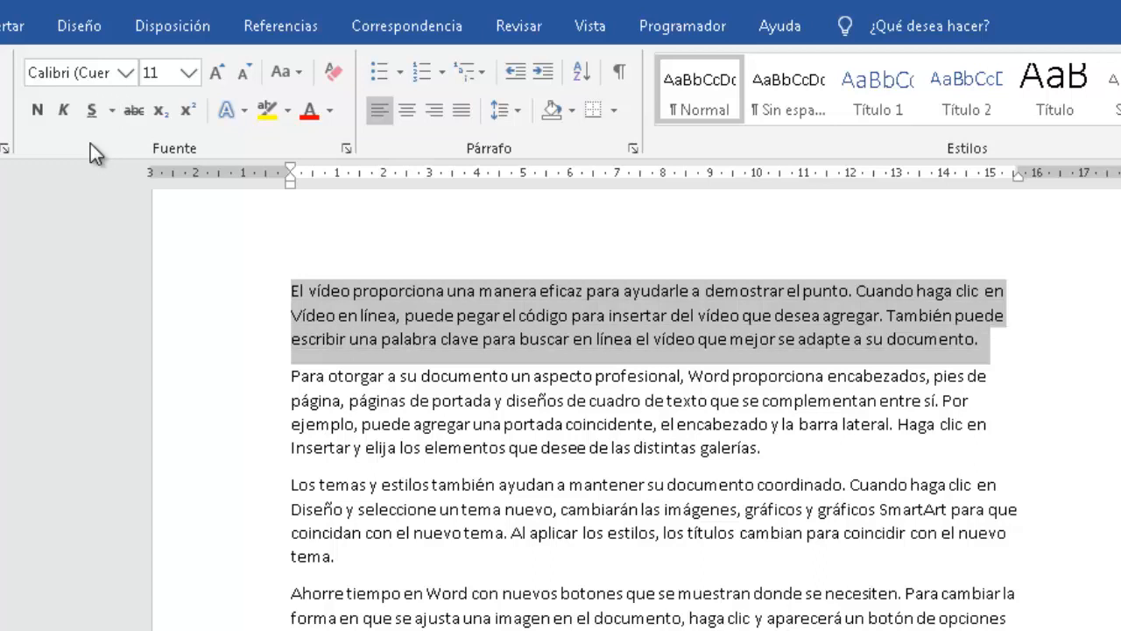
# - Insert a new line above the first paragraph with the text "Este es un titulo"
pyautogui.click(284, 289)
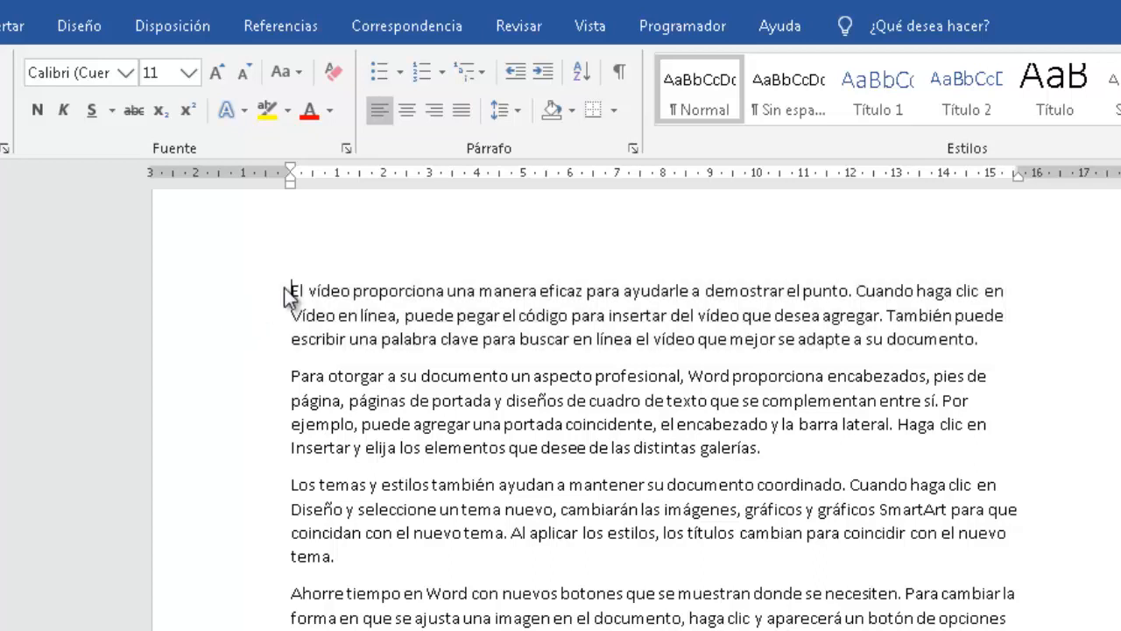
pyautogui.press('Return')
pyautogui.press('Up')
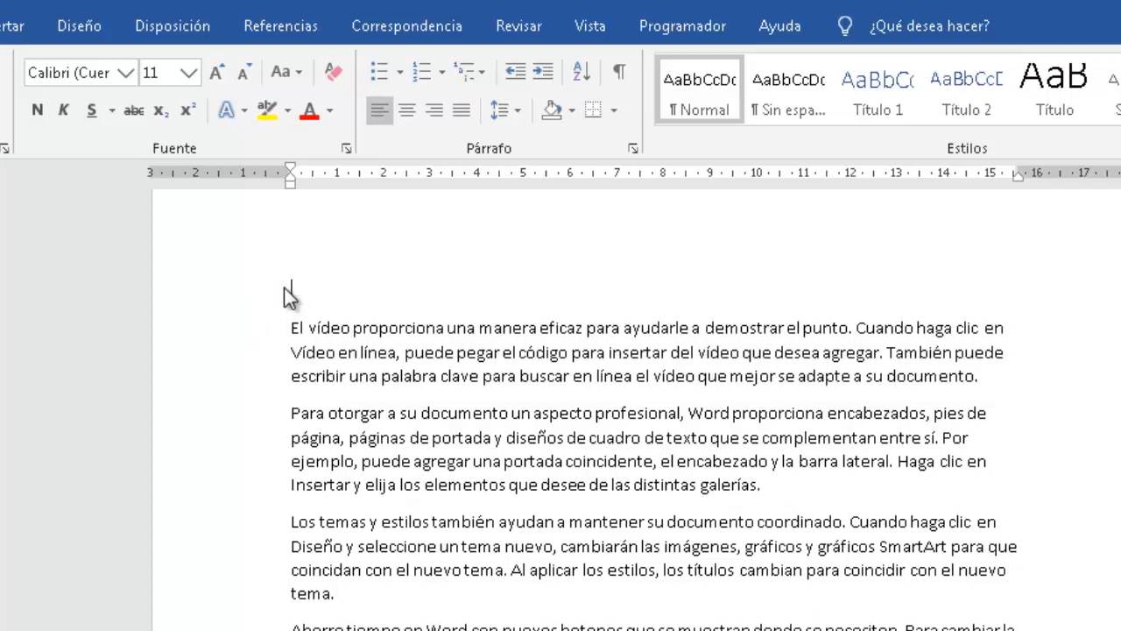
pyautogui.write('Este es un titulo')
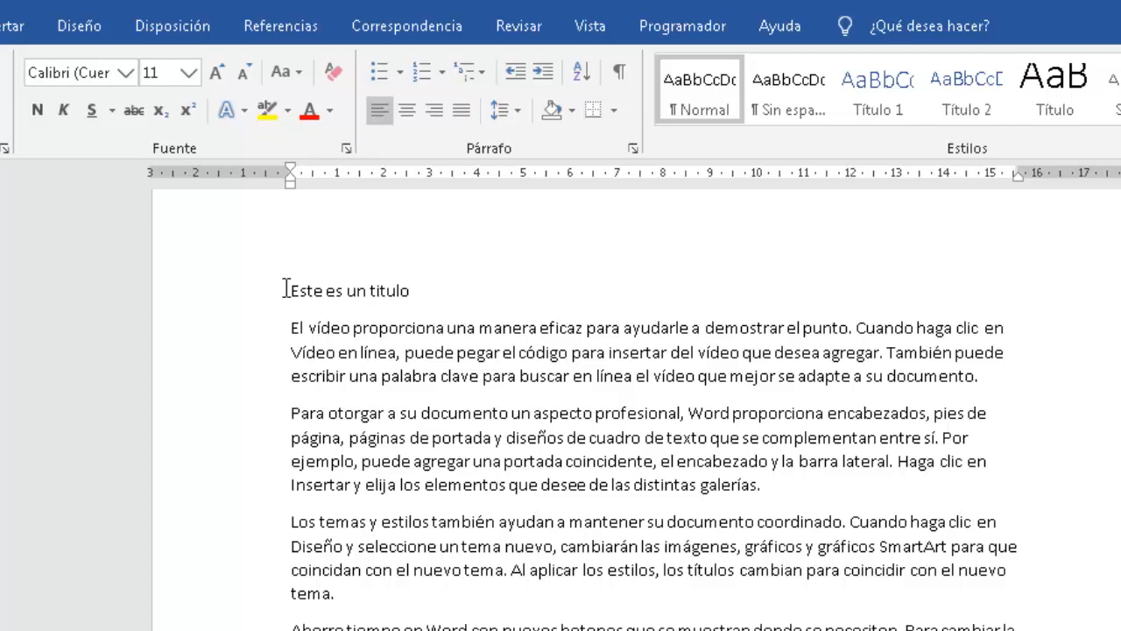
# - Correct the title's last word to "título" by replacing the plain i with í
pyautogui.press('Left')
pyautogui.press('Left')
pyautogui.press('Left')
pyautogui.press('Left')
pyautogui.press('BackSpace')
pyautogui.write('í')
# - Select the whole title line from its start and make it bold, underlined and italic
pyautogui.press('Left')
pyautogui.press('Left')
pyautogui.press('Left')
pyautogui.press('Left')
pyautogui.press('Left')
pyautogui.press('Left')
pyautogui.press('Left')
pyautogui.press('Left')
pyautogui.press('Left')
pyautogui.press('Left')
pyautogui.press('Left')
pyautogui.press('Left')
pyautogui.press('Left')
pyautogui.hotkey('shift', 'Right')
pyautogui.hotkey('shift', 'Right')
pyautogui.hotkey('shift', 'Right')
pyautogui.hotkey('shift', 'Right')
pyautogui.hotkey('shift', 'Right')
pyautogui.hotkey('shift', 'Right')
pyautogui.hotkey('shift', 'Right')
pyautogui.hotkey('shift', 'Right')
pyautogui.hotkey('shift', 'Right')
pyautogui.hotkey('shift', 'Right')
pyautogui.hotkey('shift', 'Right')
pyautogui.hotkey('shift', 'Right')
pyautogui.hotkey('shift', 'Right')
pyautogui.hotkey('shift', 'Right')
pyautogui.hotkey('shift', 'Right')
pyautogui.hotkey('shift', 'Right')
pyautogui.hotkey('shift', 'Right')
pyautogui.hotkey('shift', 'Right')
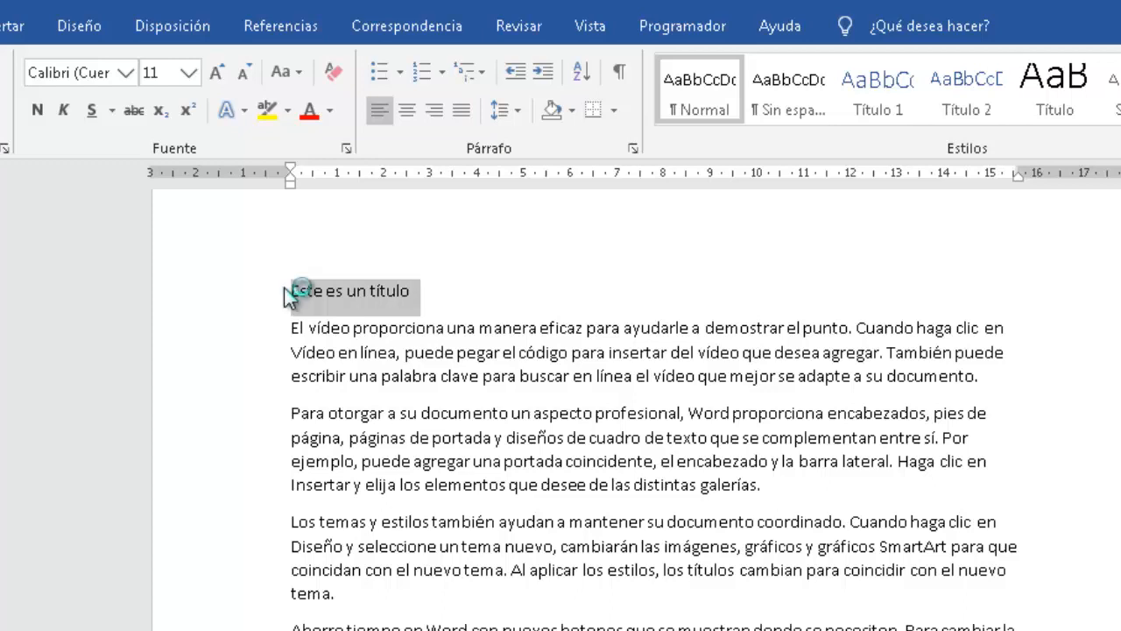
pyautogui.hotkey('ctrl', 'n')
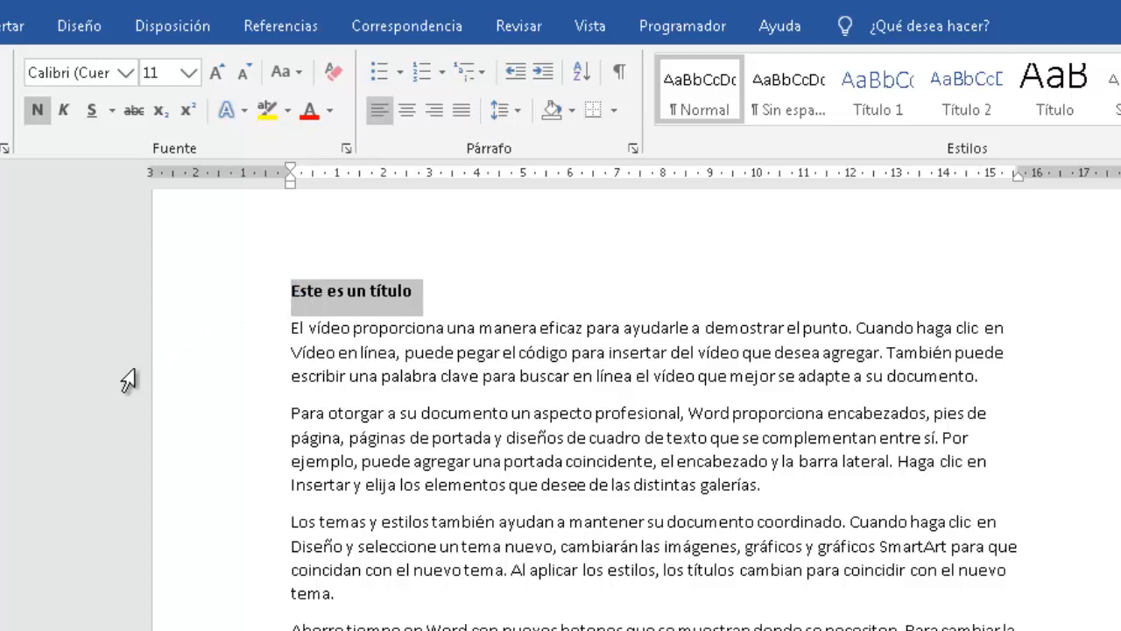
pyautogui.hotkey('ctrl', 's')
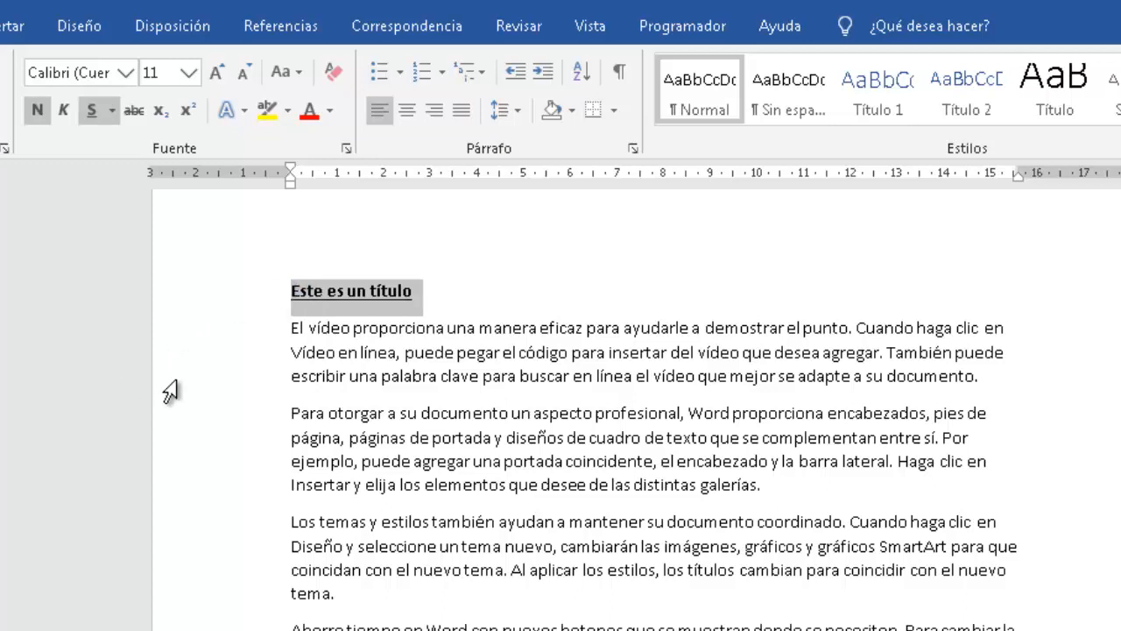
pyautogui.hotkey('ctrl', 'k')
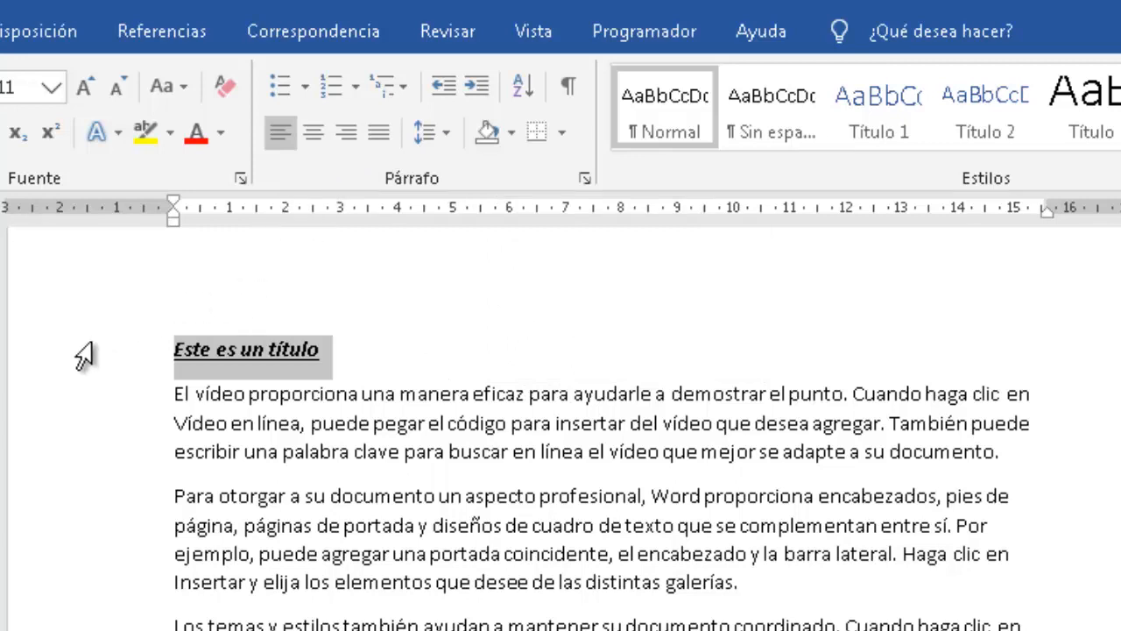
# - Switch the selected title between centred, left and right alignment, ending with it centred
pyautogui.hotkey('ctrl', 't')
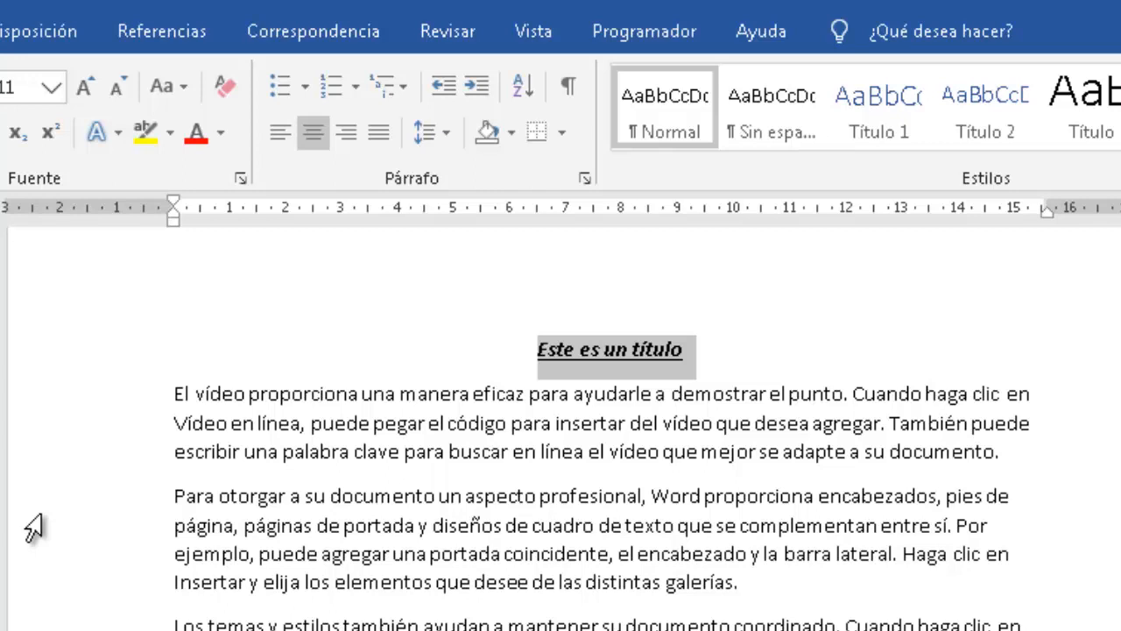
pyautogui.hotkey('ctrl', 'q')
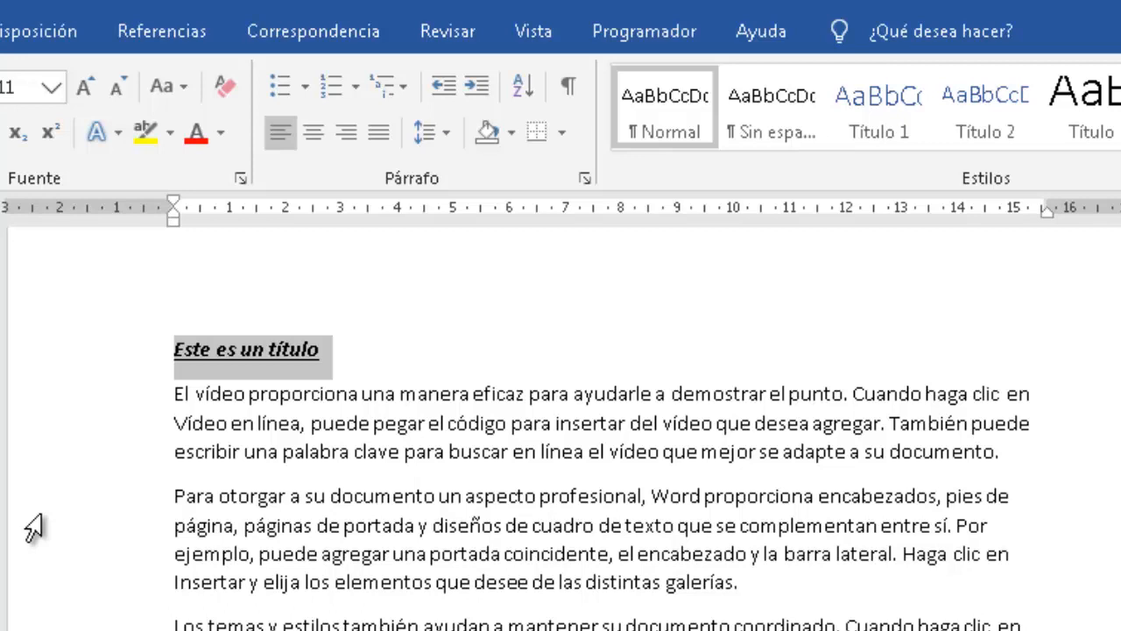
pyautogui.hotkey('ctrl', 'd')
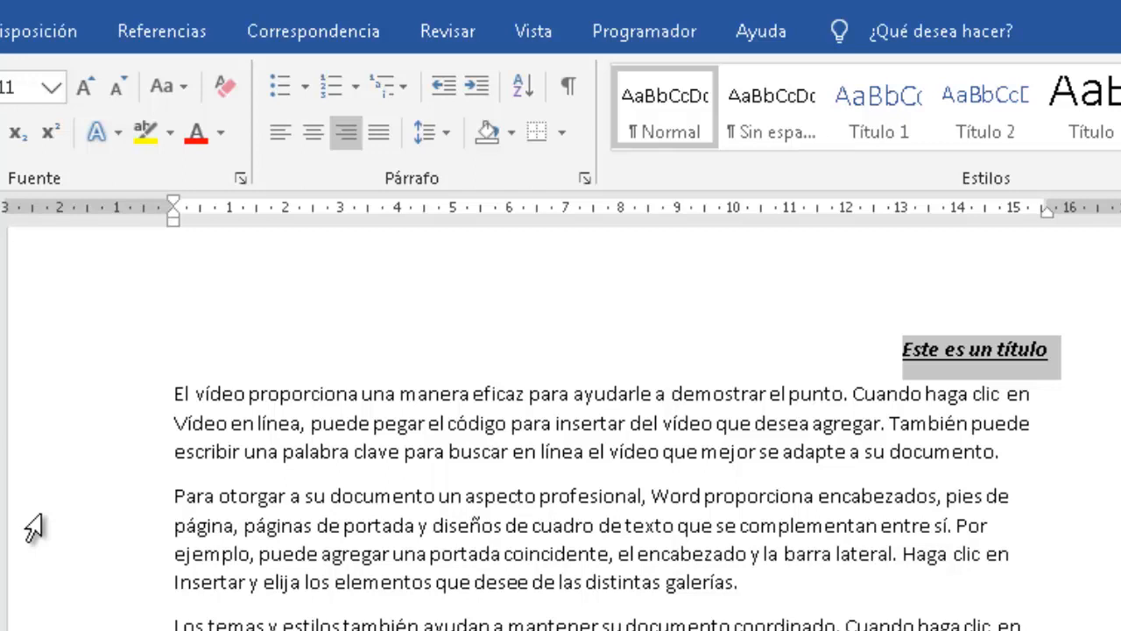
pyautogui.hotkey('ctrl', 't')
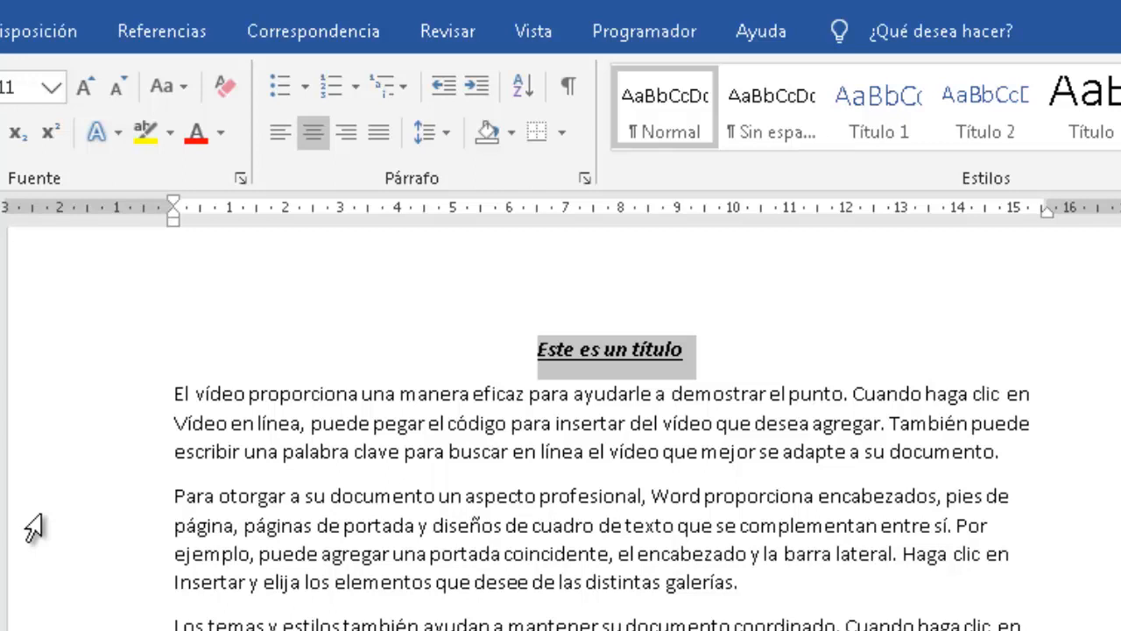
pyautogui.hotkey('ctrl', 'q')
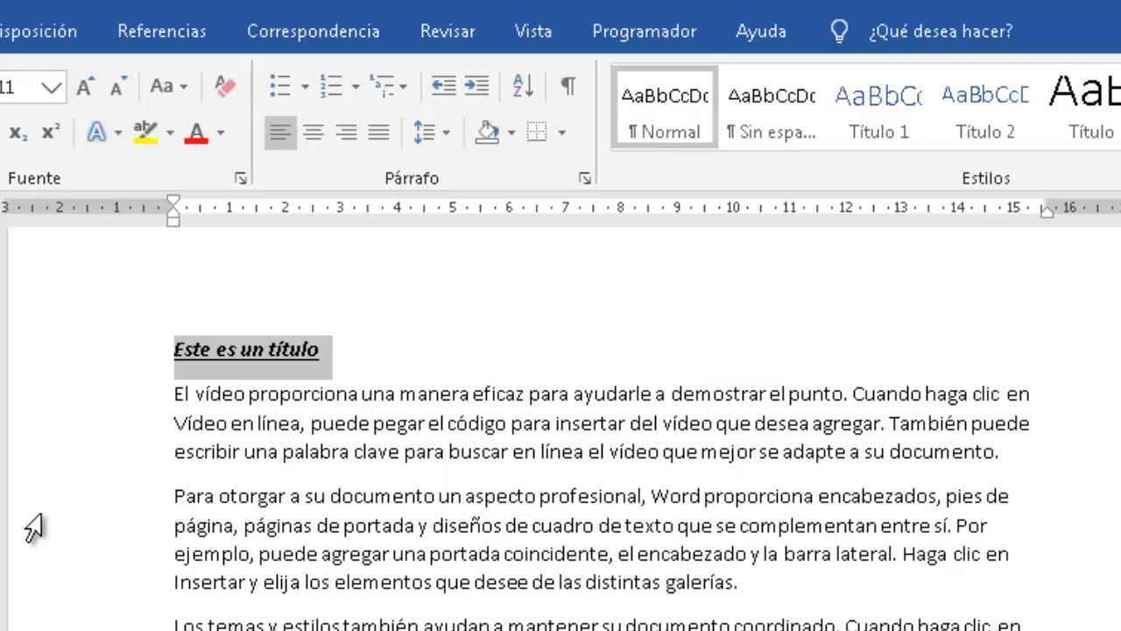
pyautogui.hotkey('ctrl', 'd')
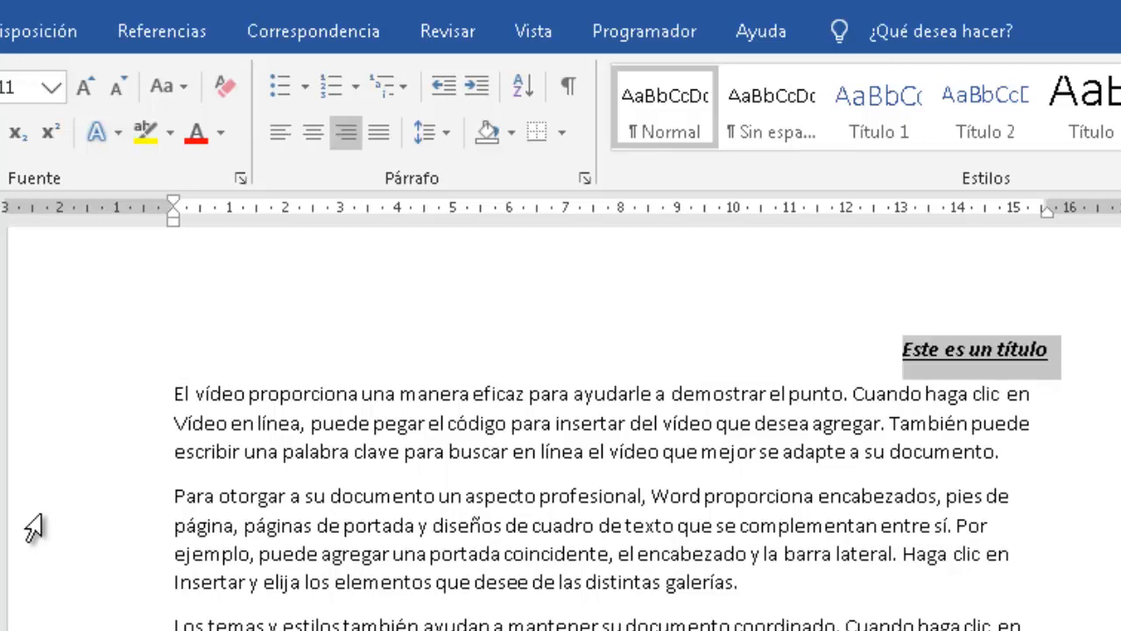
pyautogui.hotkey('ctrl', 't')
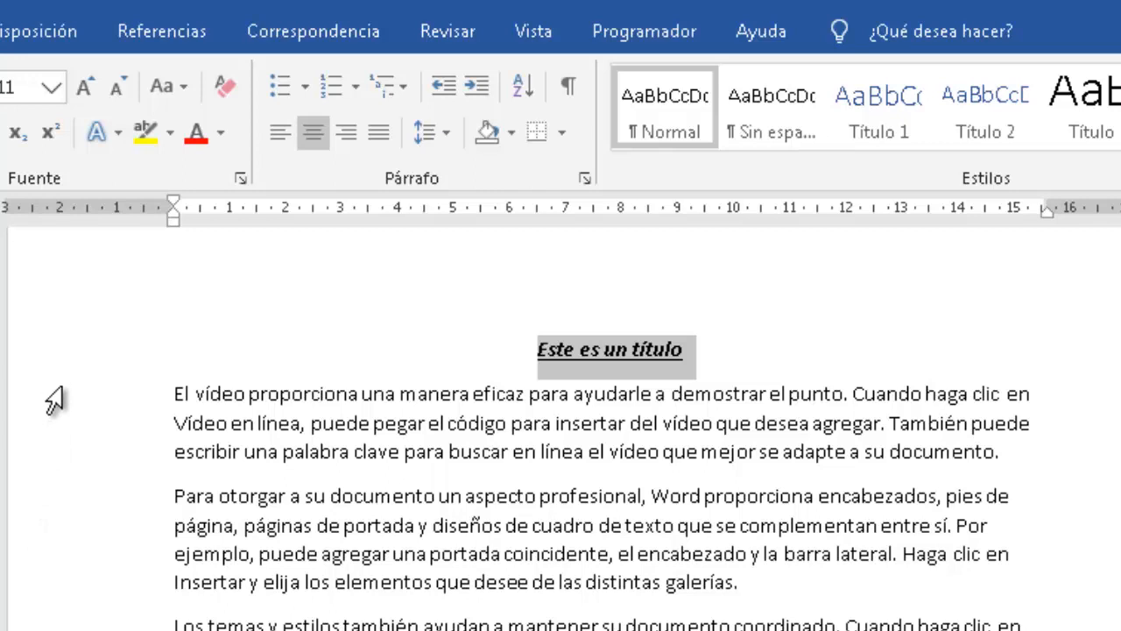
# - Select the three-line paragraph below the title and cycle it through justified, left, right and centred alignment, ending with it justified
pyautogui.moveTo(54, 402); pyautogui.dragTo(55, 456)
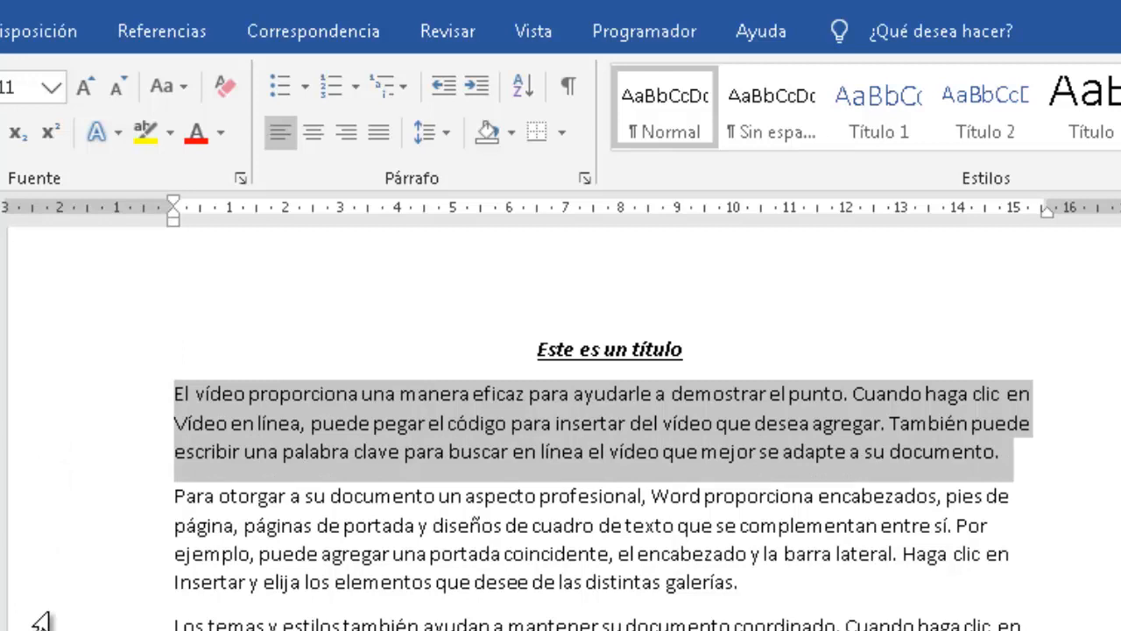
pyautogui.hotkey('ctrl', 'j')
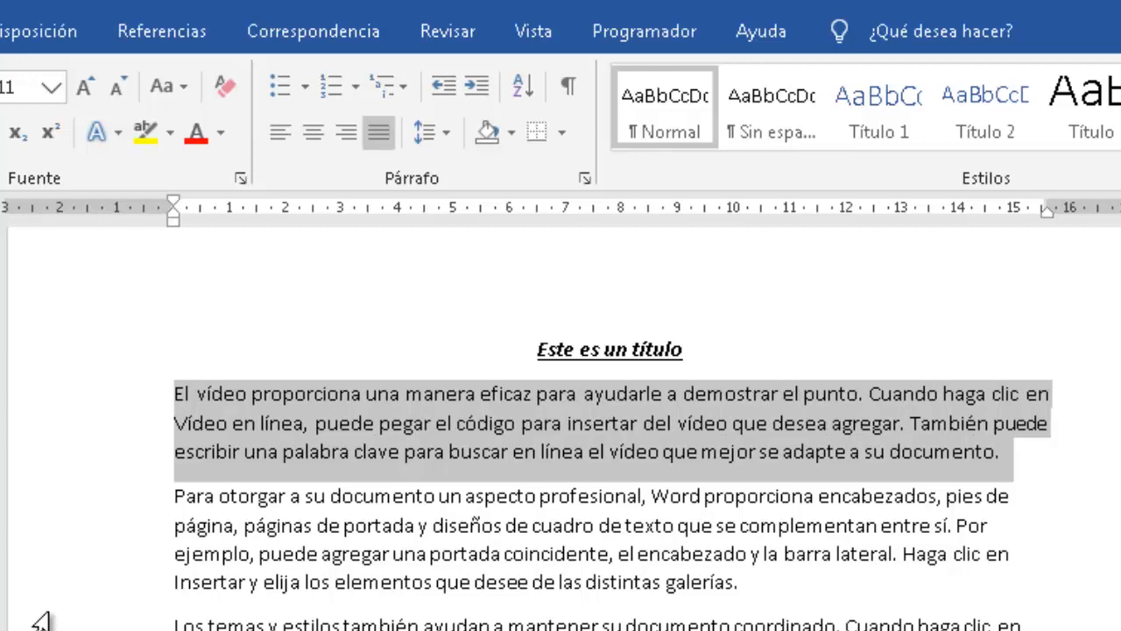
pyautogui.hotkey('ctrl', 'q')
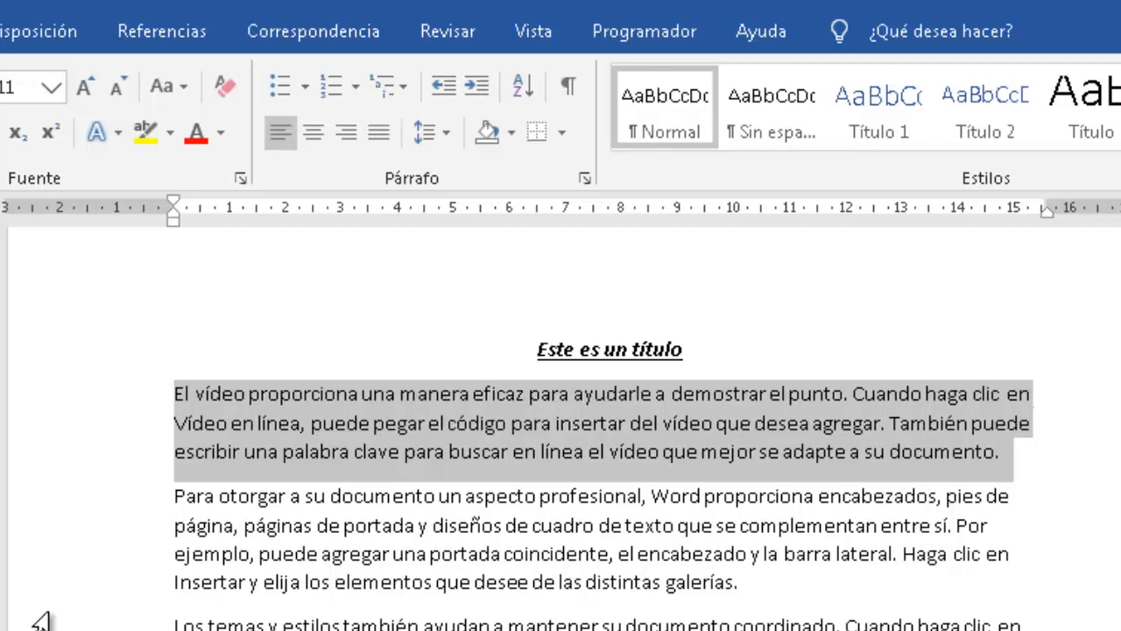
pyautogui.hotkey('ctrl', 'j')
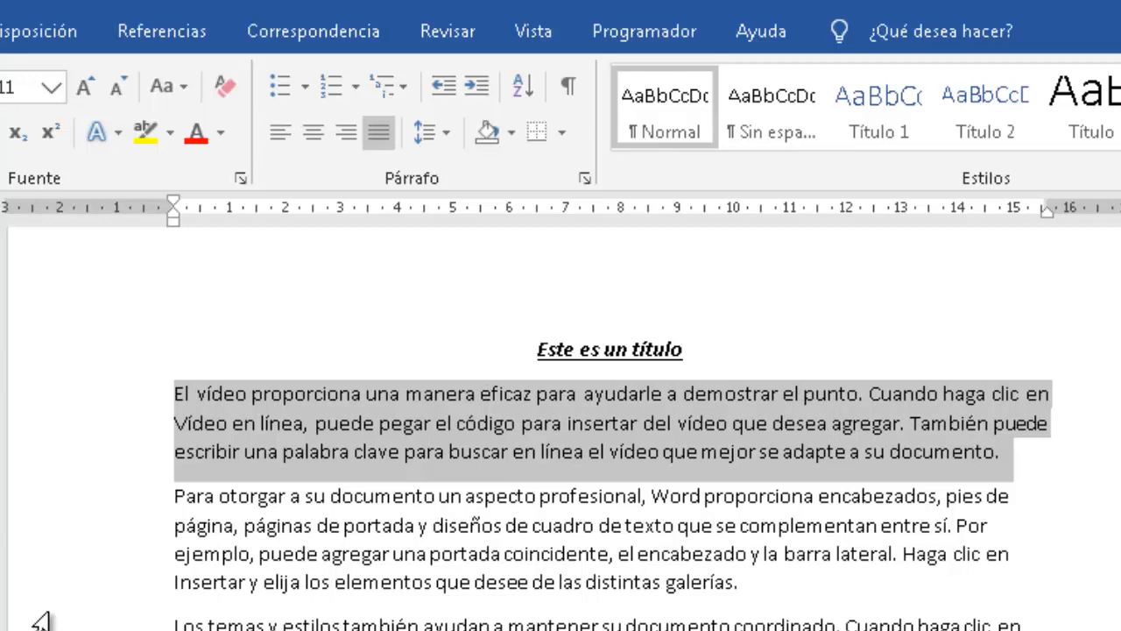
pyautogui.hotkey('ctrl', 'd')
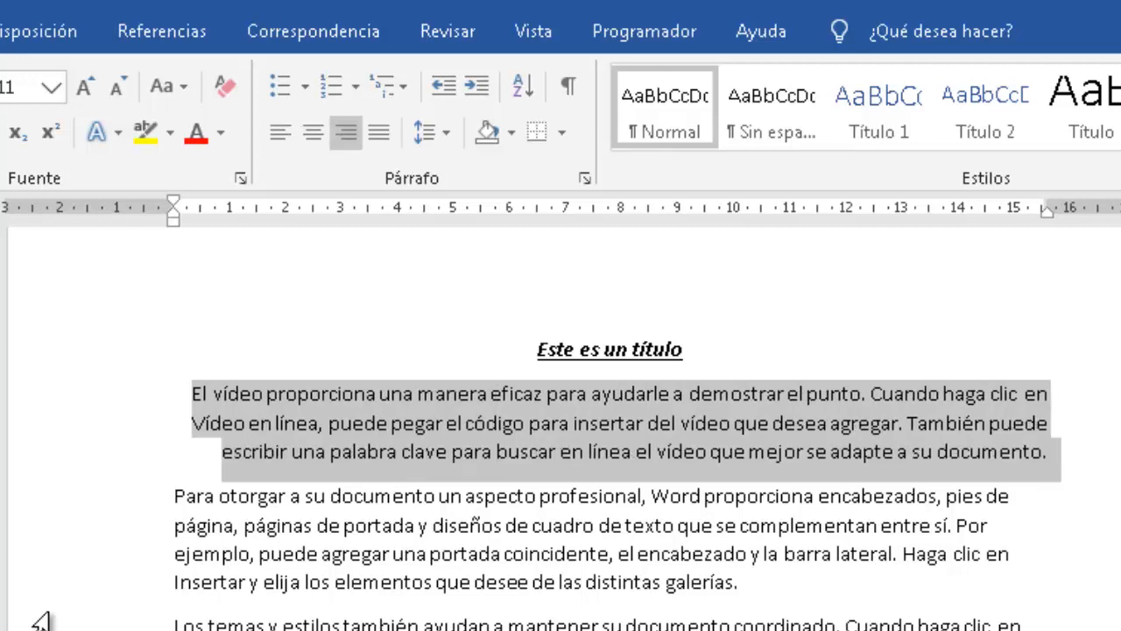
pyautogui.hotkey('ctrl', 't')
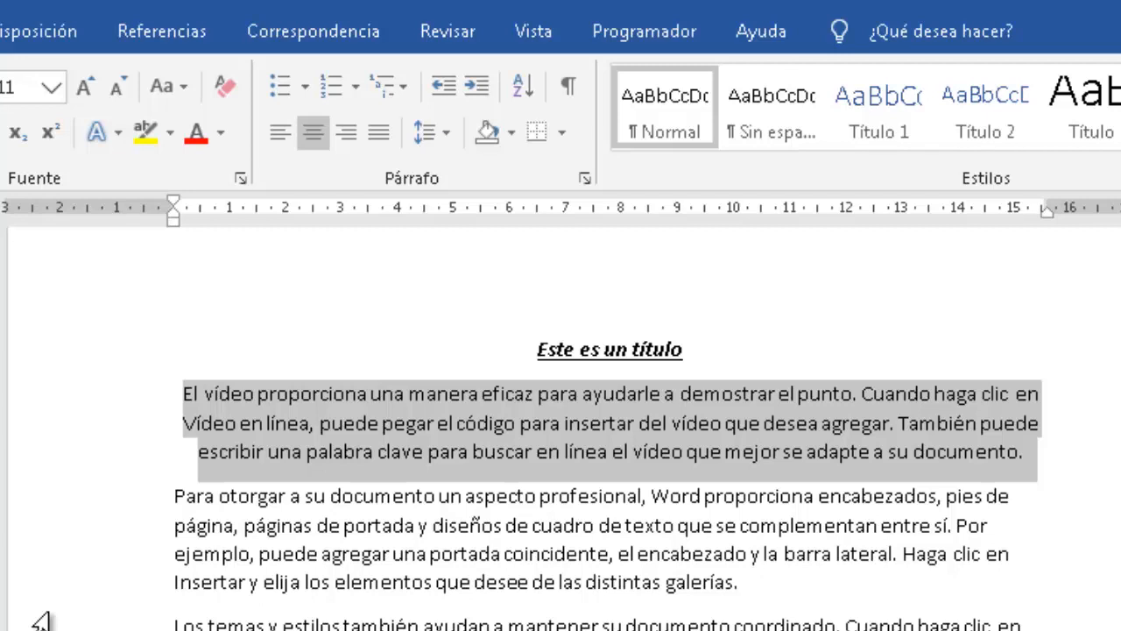
pyautogui.hotkey('ctrl', 'q')
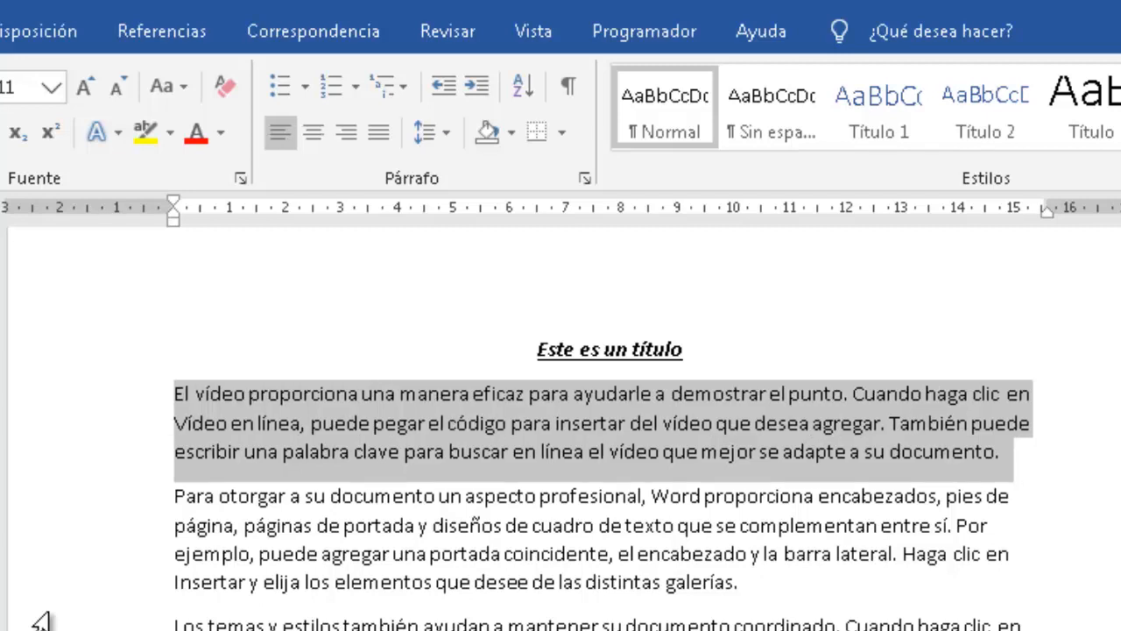
pyautogui.hotkey('ctrl', 'j')
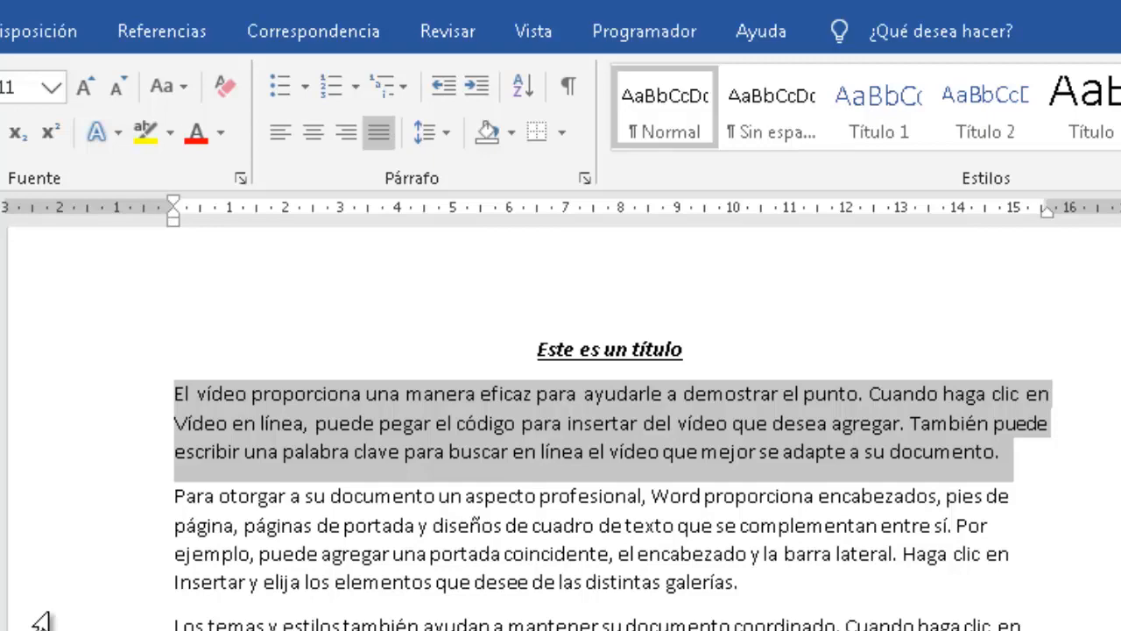
# - Select the four paragraphs below the first body paragraph through the end of the text and justify them
pyautogui.press('Down')
pyautogui.press('Up')
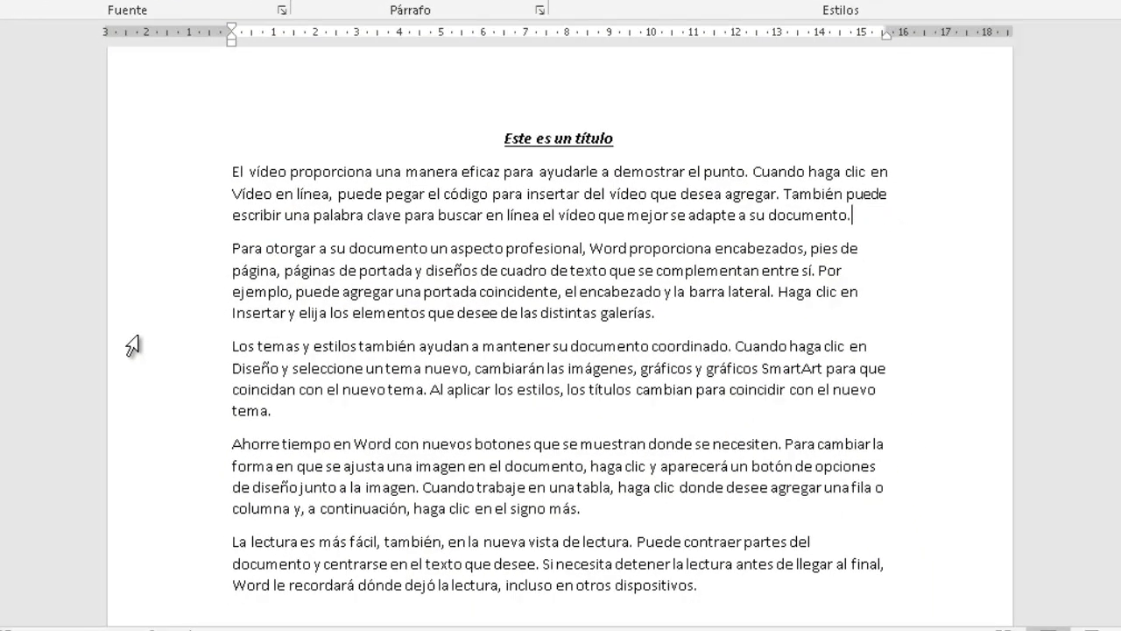
pyautogui.press('Home')
pyautogui.press('Down')
pyautogui.hotkey('shift', 'End')
pyautogui.hotkey('shift', 'Down')
pyautogui.hotkey('shift', 'Down')
pyautogui.hotkey('shift', 'Down')
pyautogui.hotkey('shift', 'Down')
pyautogui.hotkey('shift', 'Down')
pyautogui.hotkey('shift', 'Down')
pyautogui.hotkey('shift', 'Down')
pyautogui.hotkey('shift', 'Down')
pyautogui.hotkey('shift', 'Down')
pyautogui.hotkey('shift', 'Down')
pyautogui.hotkey('shift', 'Down')
pyautogui.hotkey('shift', 'Down')
pyautogui.hotkey('shift', 'Down')
pyautogui.hotkey('shift', 'Down')
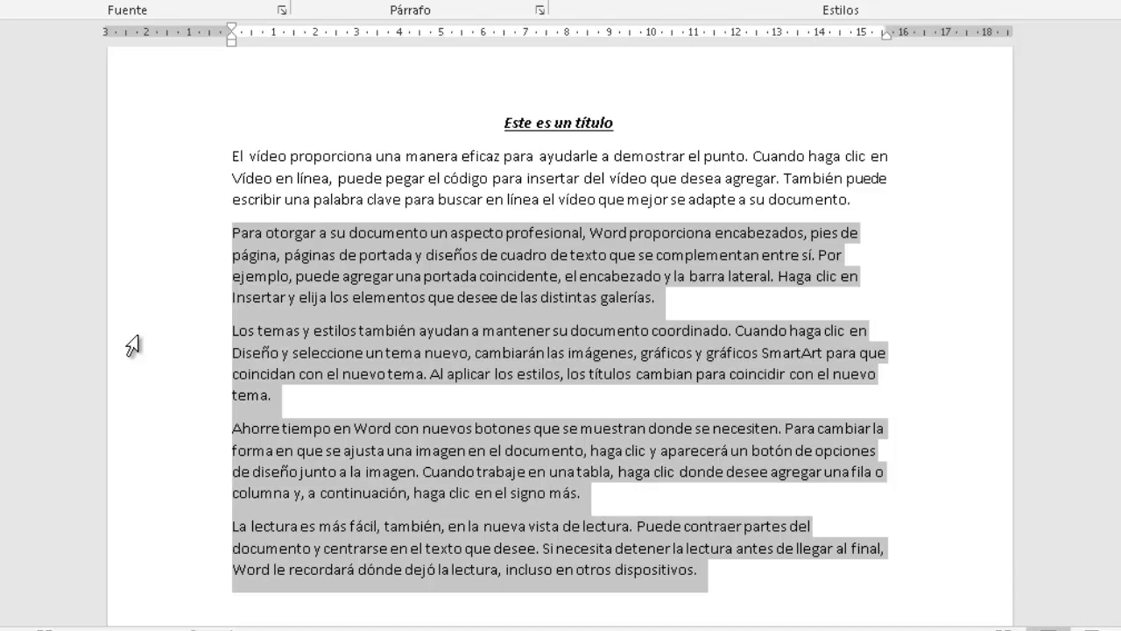
pyautogui.hotkey('ctrl', 'j')
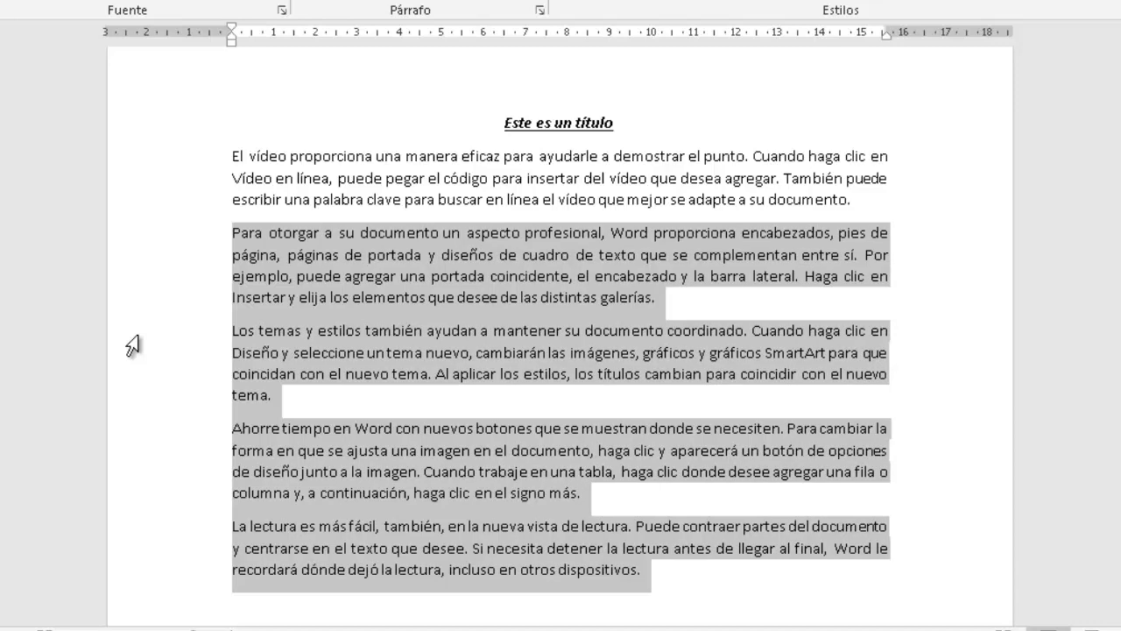
pyautogui.press('Up')
pyautogui.press('Up')
pyautogui.press('Up')
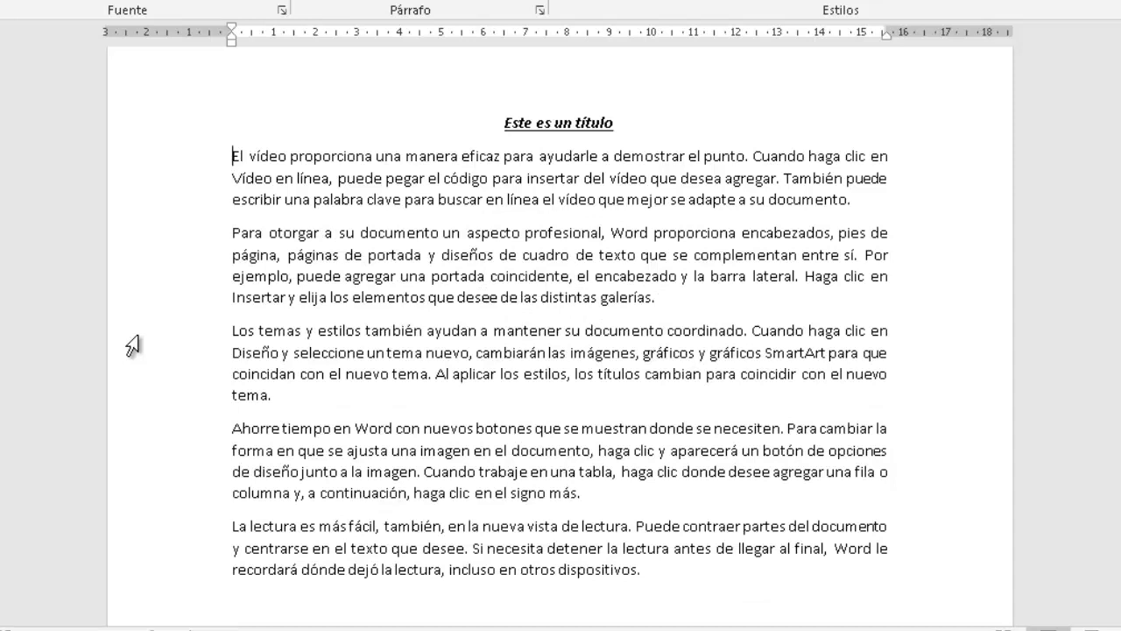
# - Select the whole title line "Este es un título" and enlarge its font step by step to 72 pt
pyautogui.press('Down')
pyautogui.press('Down')
pyautogui.press('Down')
pyautogui.press('Up')
pyautogui.press('Up')
pyautogui.press('Up')
pyautogui.press('Up')
pyautogui.hotkey('shift', 'Right')
pyautogui.hotkey('shift', 'Right')
pyautogui.hotkey('shift', 'Right')
pyautogui.hotkey('shift', 'Right')
pyautogui.hotkey('shift', 'Right')
pyautogui.hotkey('shift', 'Right')
pyautogui.hotkey('shift', 'Right')
pyautogui.hotkey('shift', 'Right')
pyautogui.hotkey('shift', 'Right')
pyautogui.hotkey('shift', 'Right')
pyautogui.hotkey('shift', 'Right')
pyautogui.hotkey('shift', 'Right')
pyautogui.hotkey('shift', 'Right')
pyautogui.hotkey('shift', 'Right')
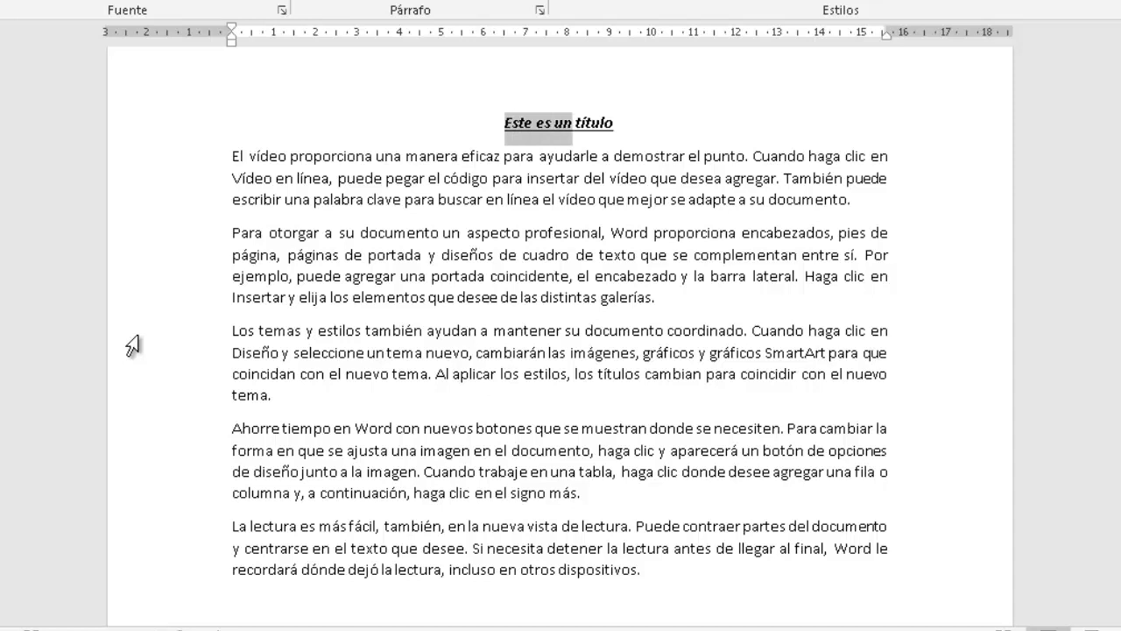
pyautogui.hotkey('shift', 'Right')
pyautogui.hotkey('shift', 'Right')
pyautogui.hotkey('shift', 'Right')
pyautogui.hotkey('shift', 'Right')
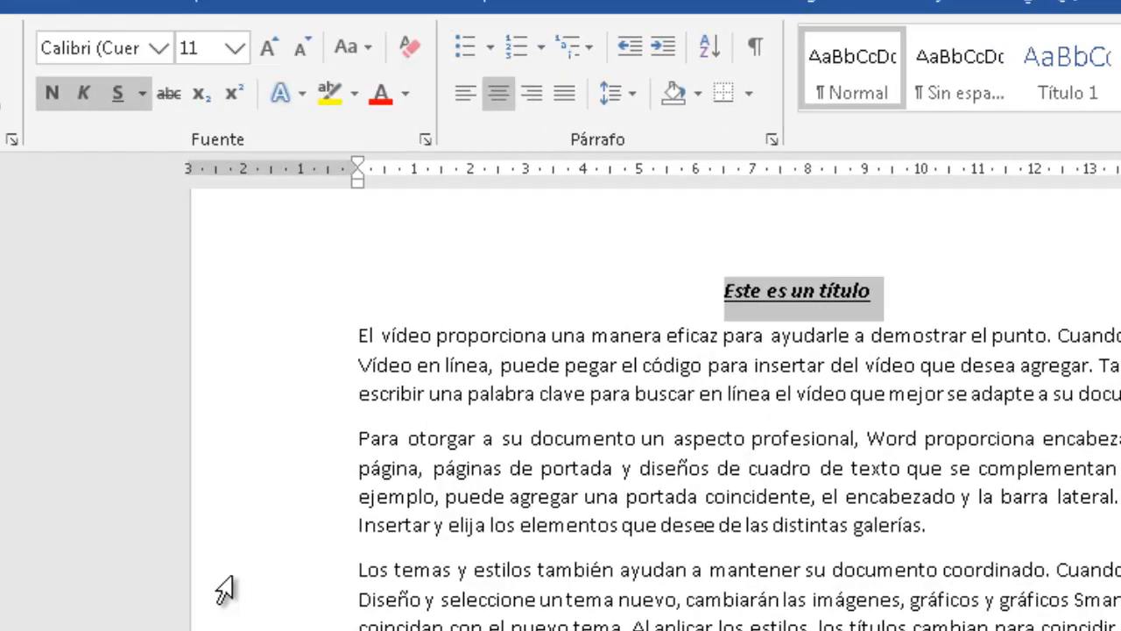
pyautogui.hotkey('ctrl', 'shift', '>')
pyautogui.hotkey('ctrl', 'shift', '>')
pyautogui.hotkey('ctrl', 'shift', '>')
pyautogui.hotkey('ctrl', 'shift', '>')
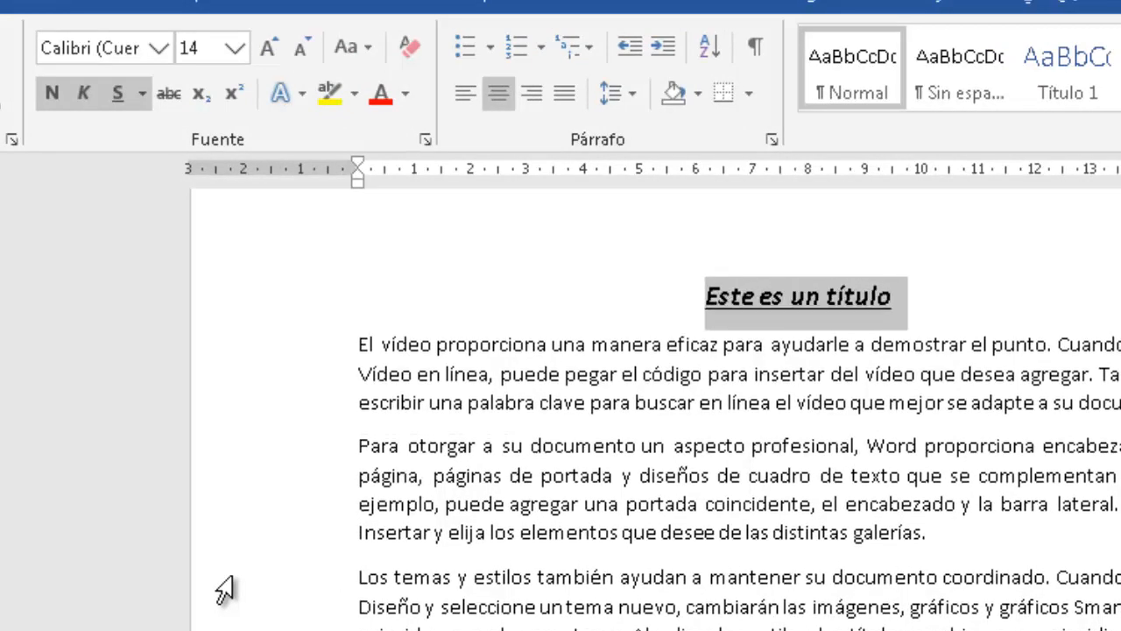
pyautogui.hotkey('ctrl', 'shift', '>')
pyautogui.hotkey('ctrl', 'shift', '>')
pyautogui.hotkey('ctrl', 'shift', '>')
pyautogui.hotkey('ctrl', 'shift', '>')
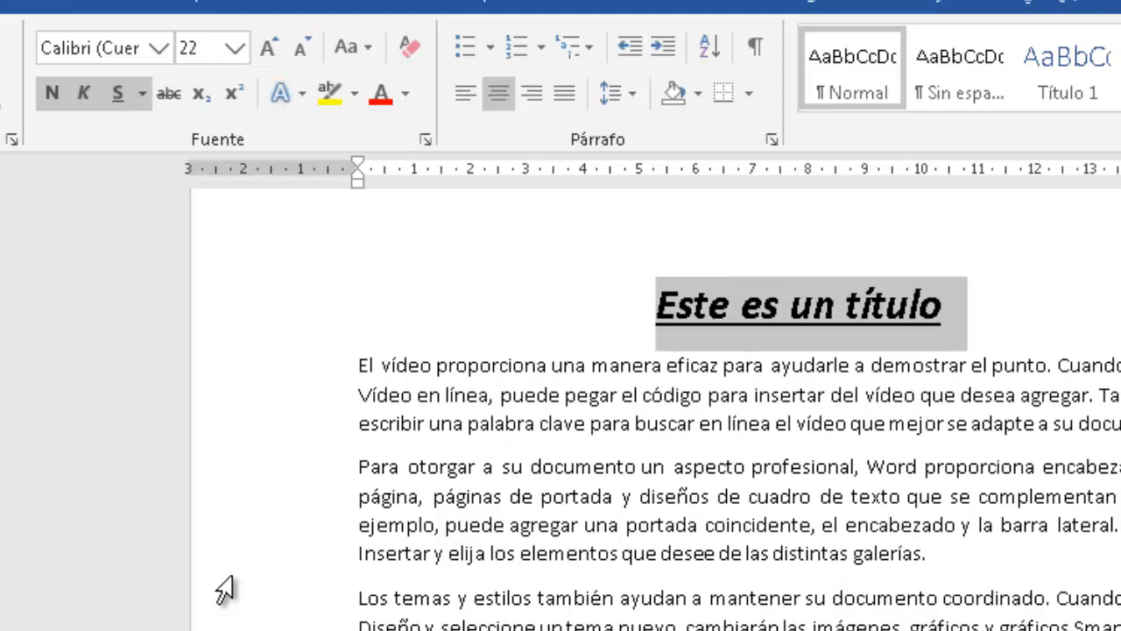
pyautogui.hotkey('ctrl', 'shift', '>')
pyautogui.hotkey('ctrl', 'shift', '>')
pyautogui.hotkey('ctrl', 'shift', '>')
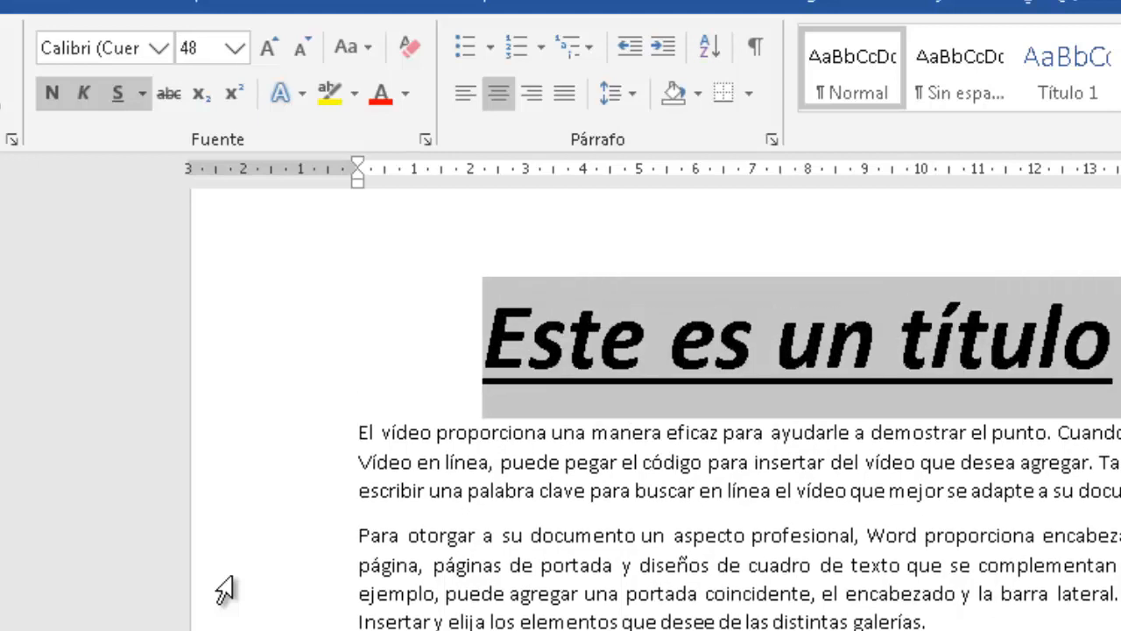
pyautogui.hotkey('ctrl', 'shift', '>')
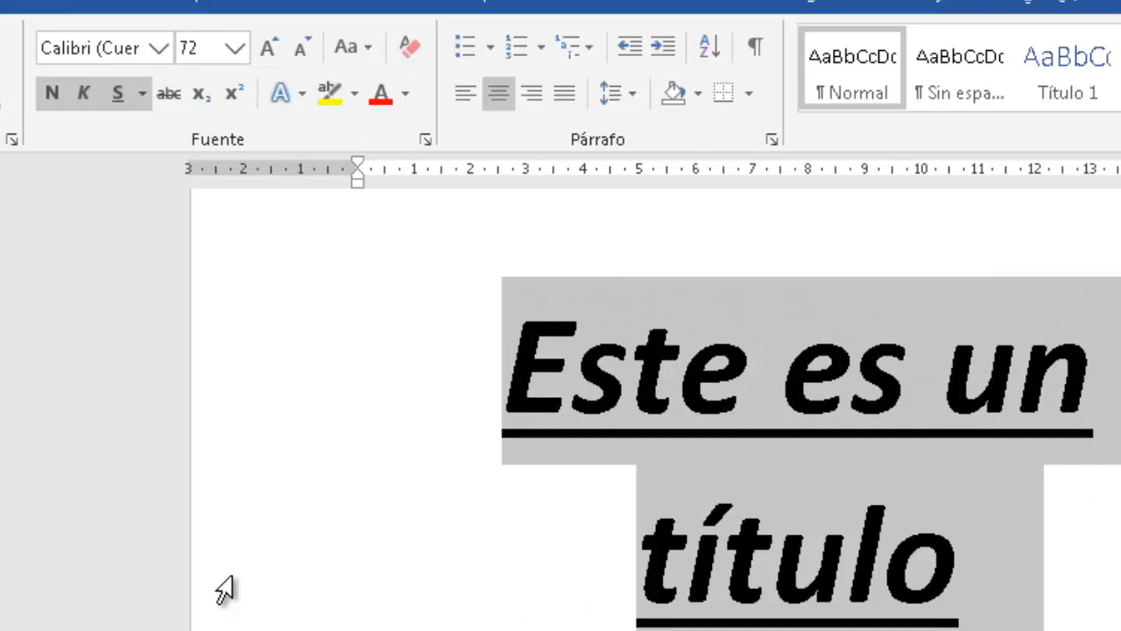
# - Shrink the selected title's font step by step to 16 pt, and clear all its character formatting
pyautogui.press('ctrl+shift+less')
pyautogui.press('ctrl+shift+less')
pyautogui.press('ctrl+shift+less')
pyautogui.press('ctrl+shift+less')
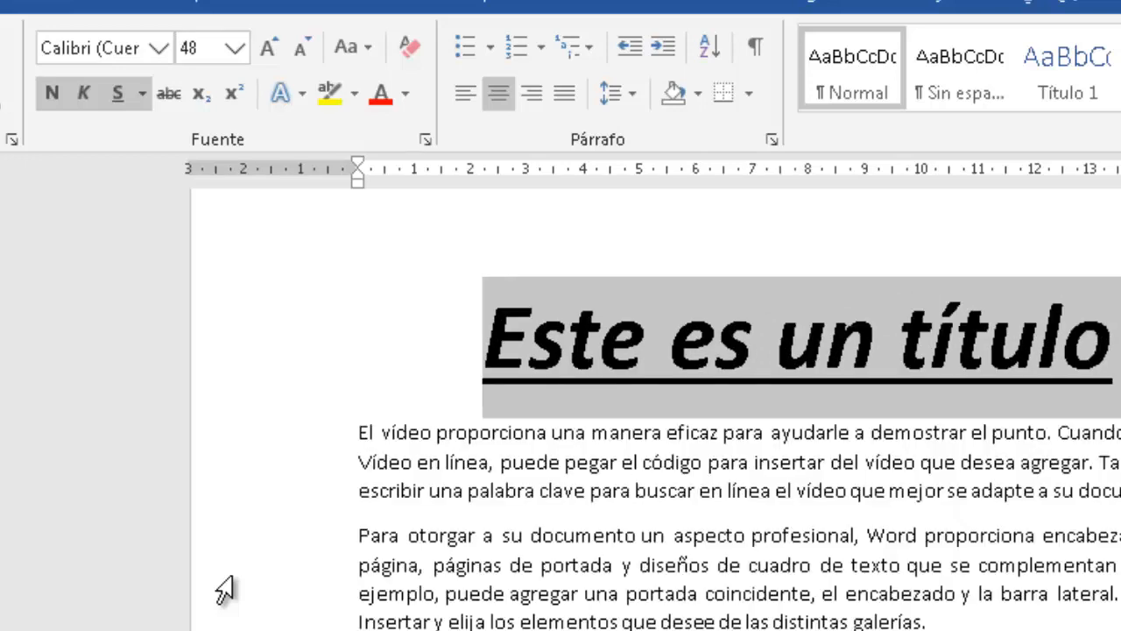
pyautogui.press('ctrl+shift+less')
pyautogui.press('ctrl+shift+less')
pyautogui.press('ctrl+shift+less')
pyautogui.press('ctrl+shift+less')
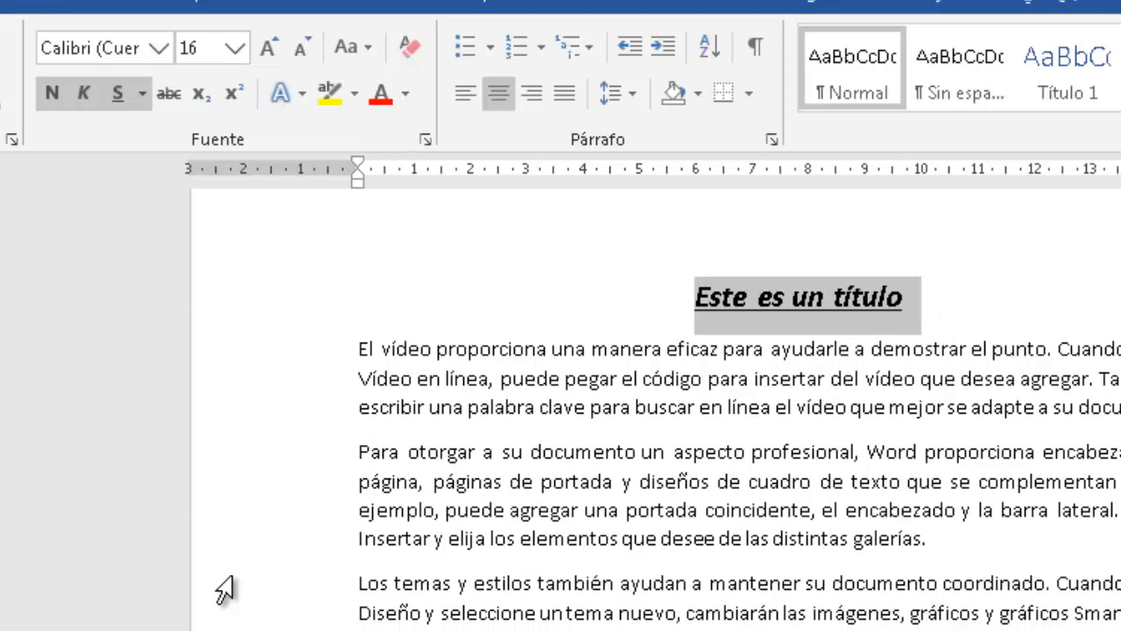
pyautogui.hotkey('ctrl', 'space')
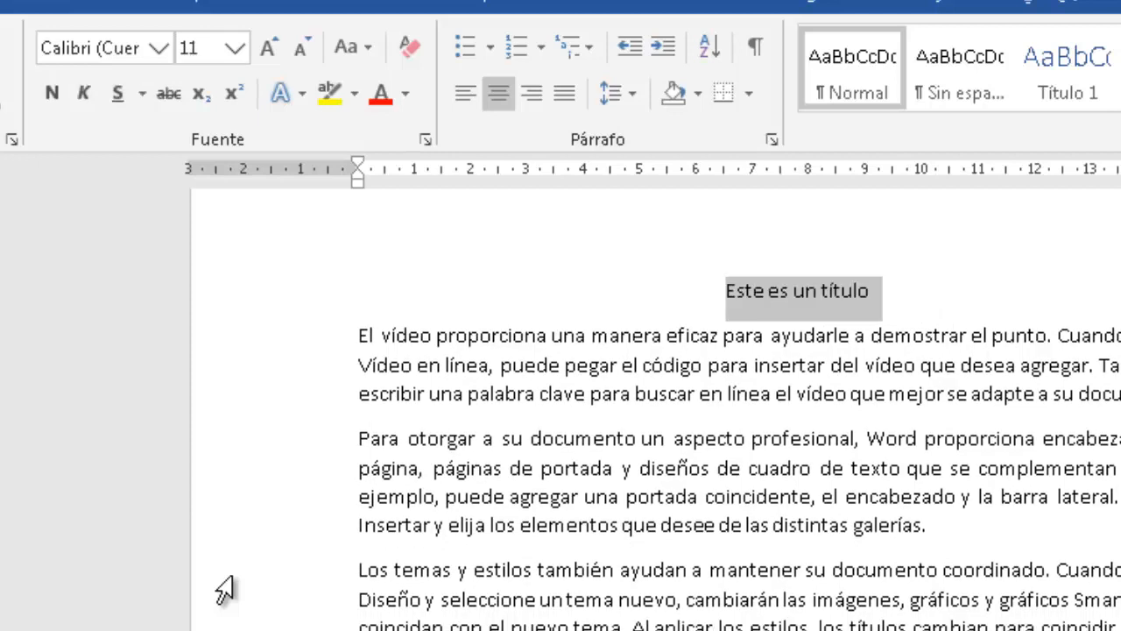
# - Enlarge the selected plain title again step by step, first to 12 pt and on up to 28 pt
pyautogui.hotkey('ctrl', ']')
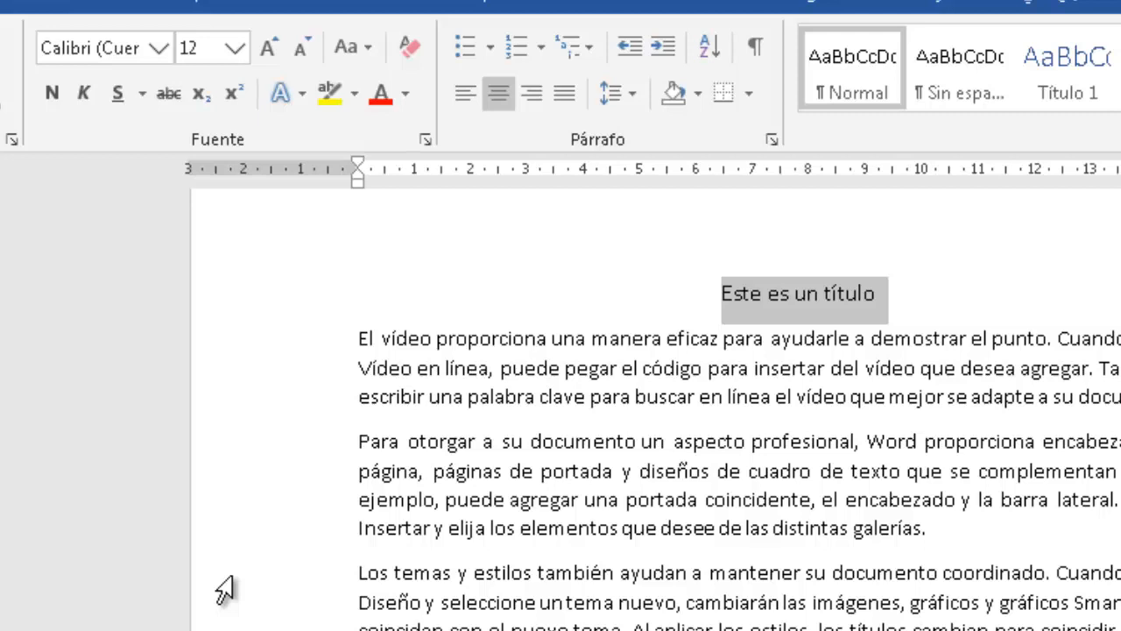
pyautogui.hotkey('ctrl', 'shift', '.')
pyautogui.hotkey('ctrl', 'shift', '.')
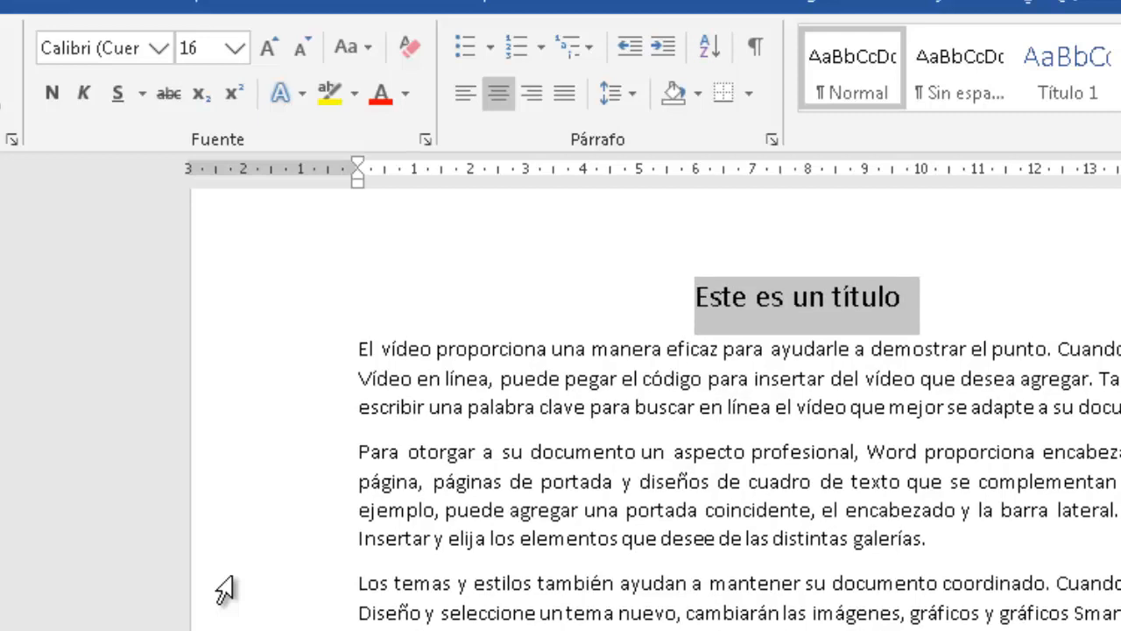
pyautogui.hotkey('ctrl', 'shift', '.')
pyautogui.hotkey('ctrl', 'shift', '.')
pyautogui.hotkey('ctrl', 'shift', '.')
pyautogui.hotkey('ctrl', 'shift', '.')
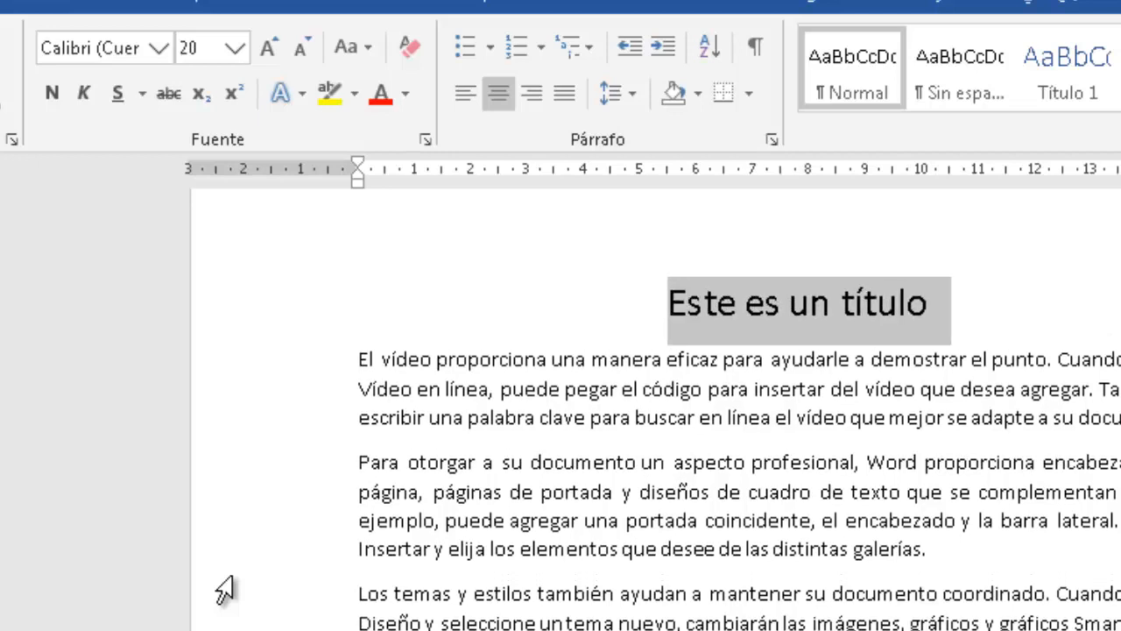
pyautogui.hotkey('ctrl', 'shift', '.')
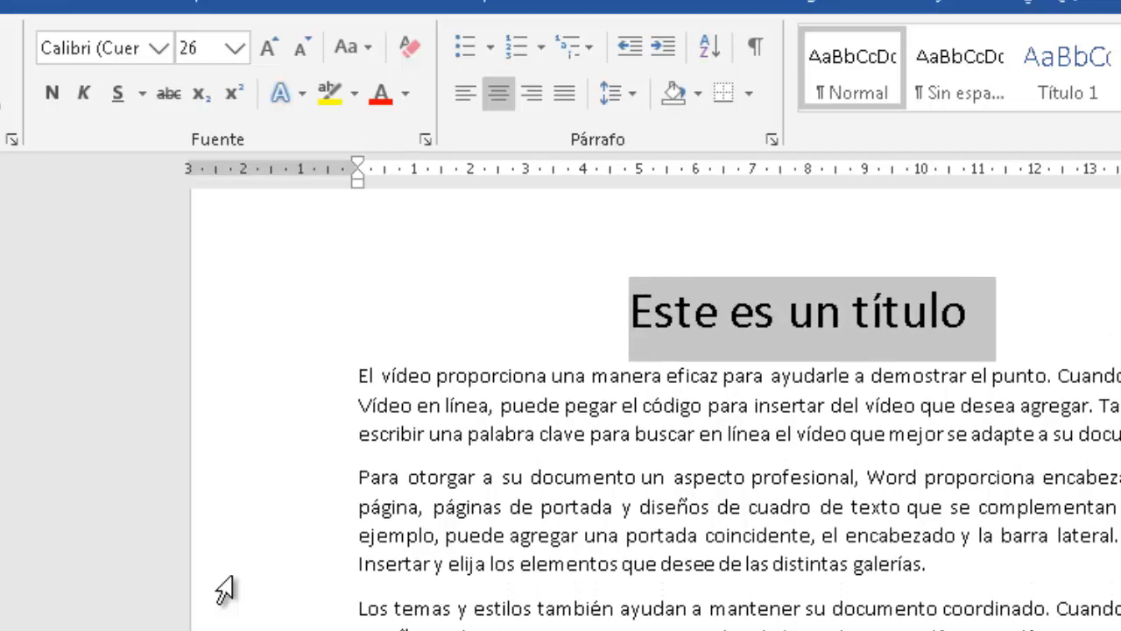
pyautogui.hotkey('ctrl', 'shift', '.')
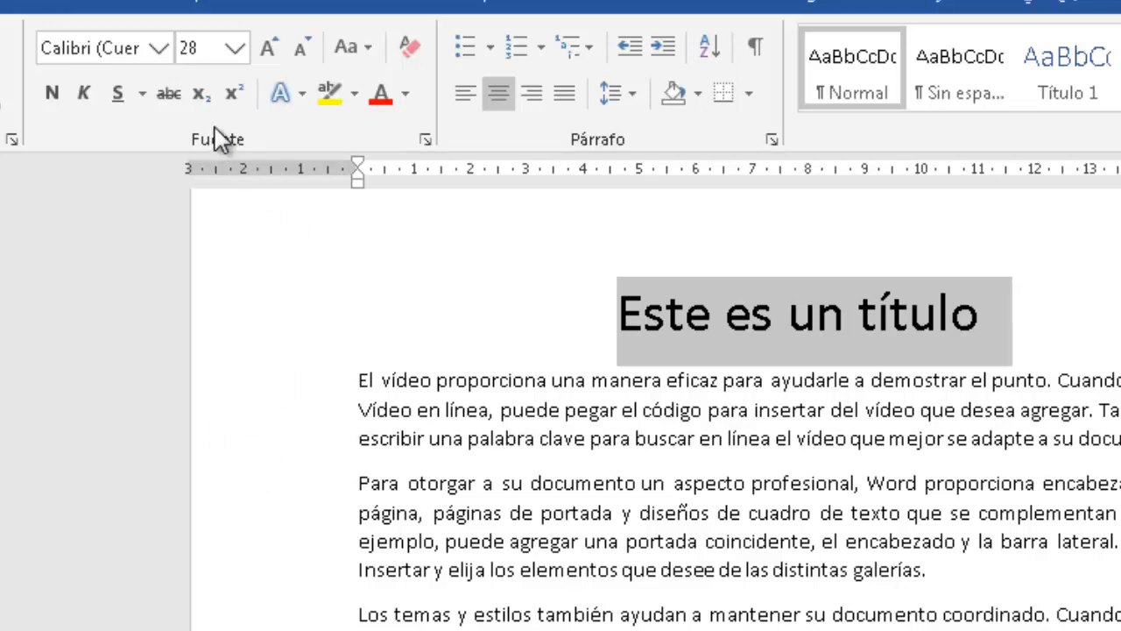
# - Choose preset font sizes for the selected title: 8 pt, 72 pt and finally 20 pt
pyautogui.click(233, 50)
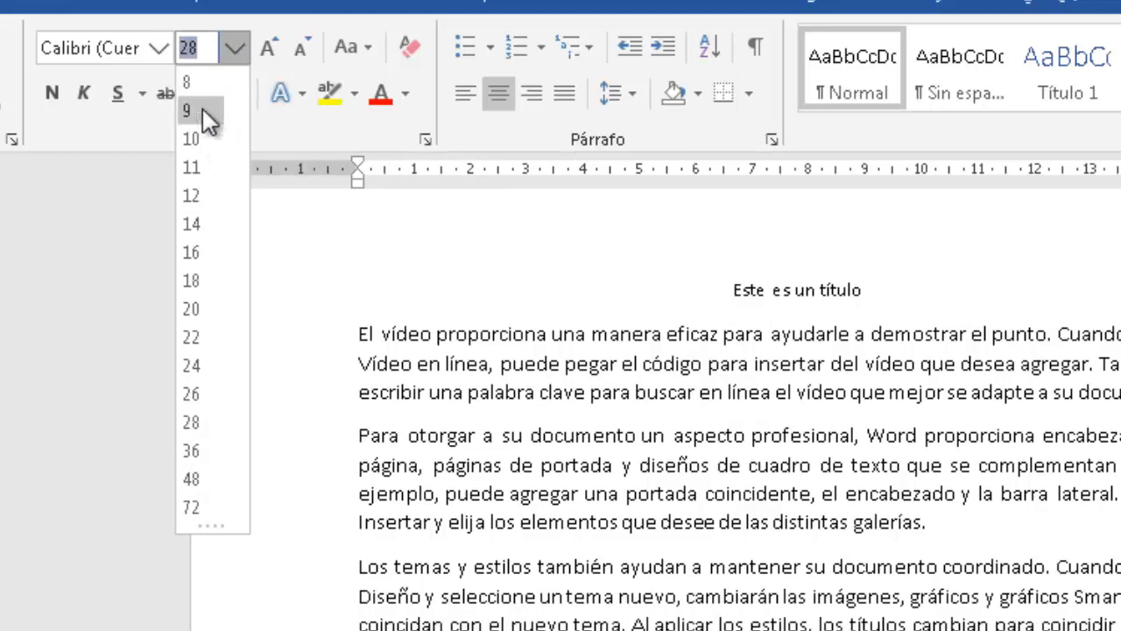
pyautogui.click(200, 88)
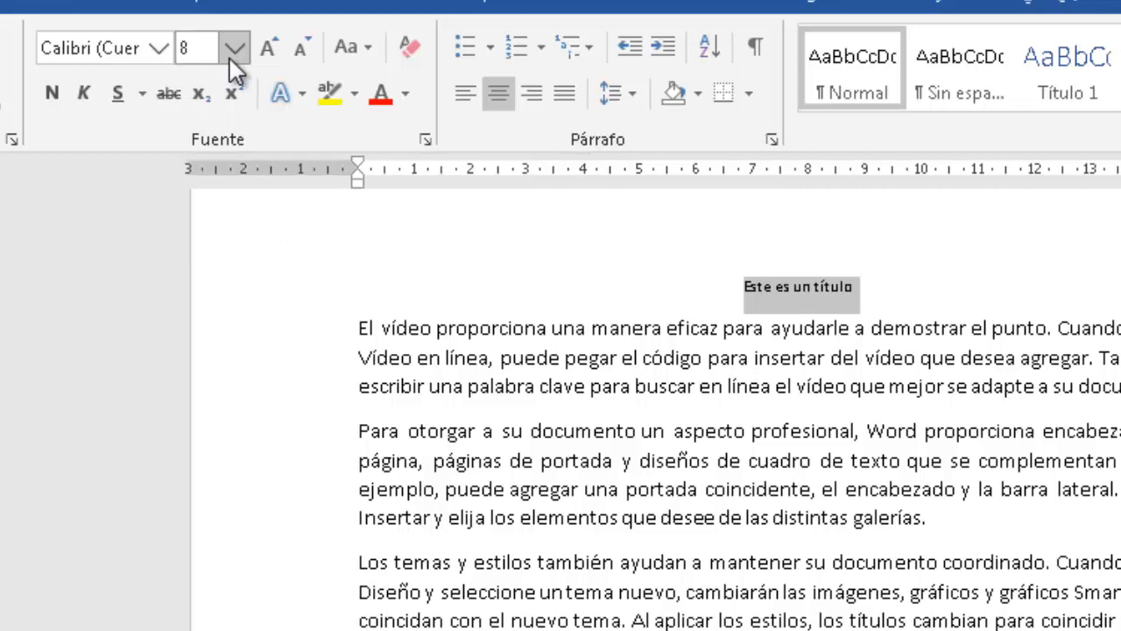
pyautogui.click(230, 58)
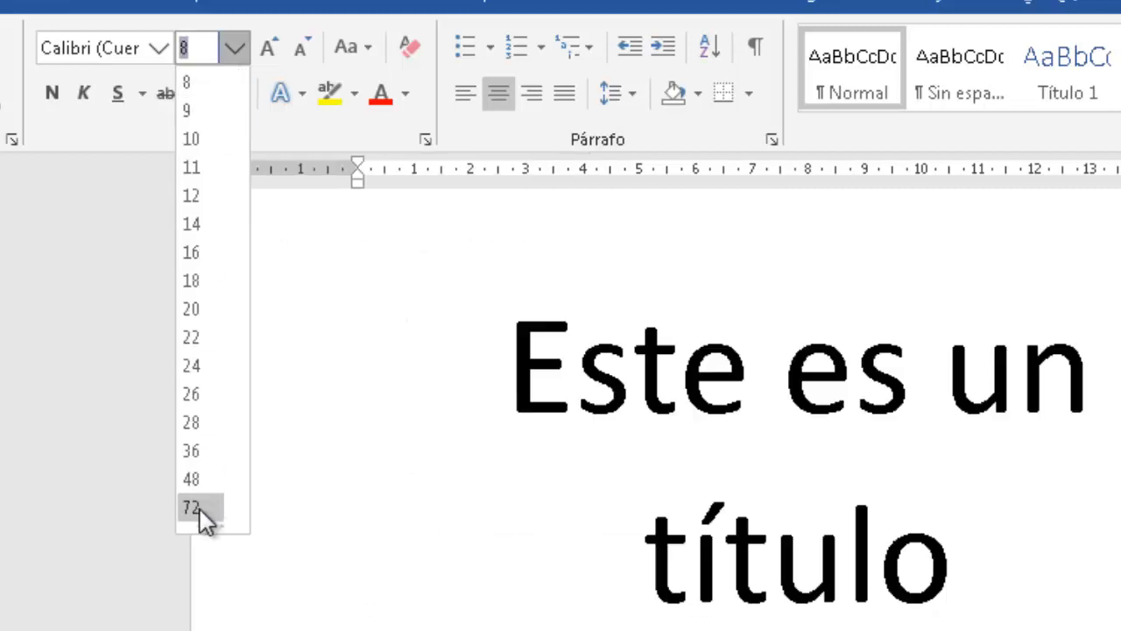
pyautogui.click(200, 509)
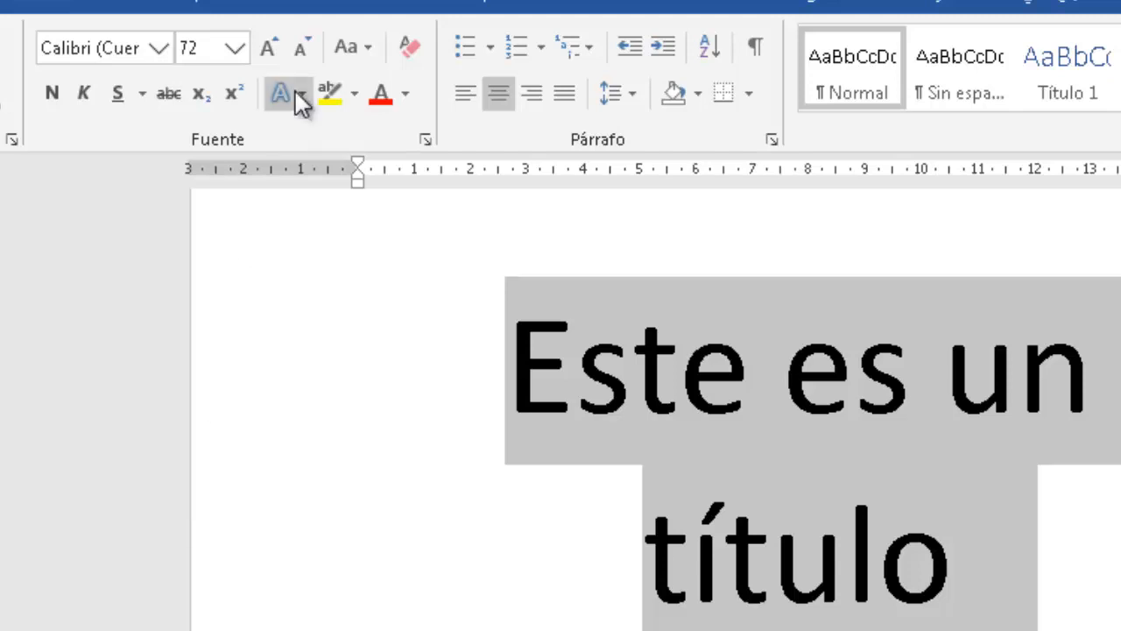
pyautogui.click(237, 56)
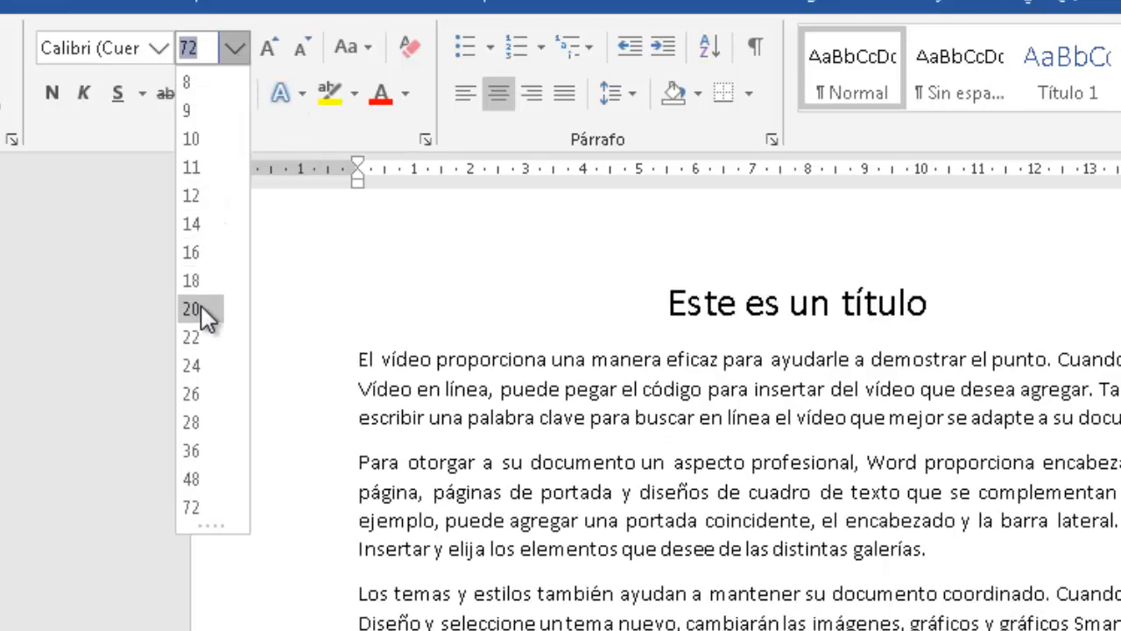
pyautogui.click(202, 309)
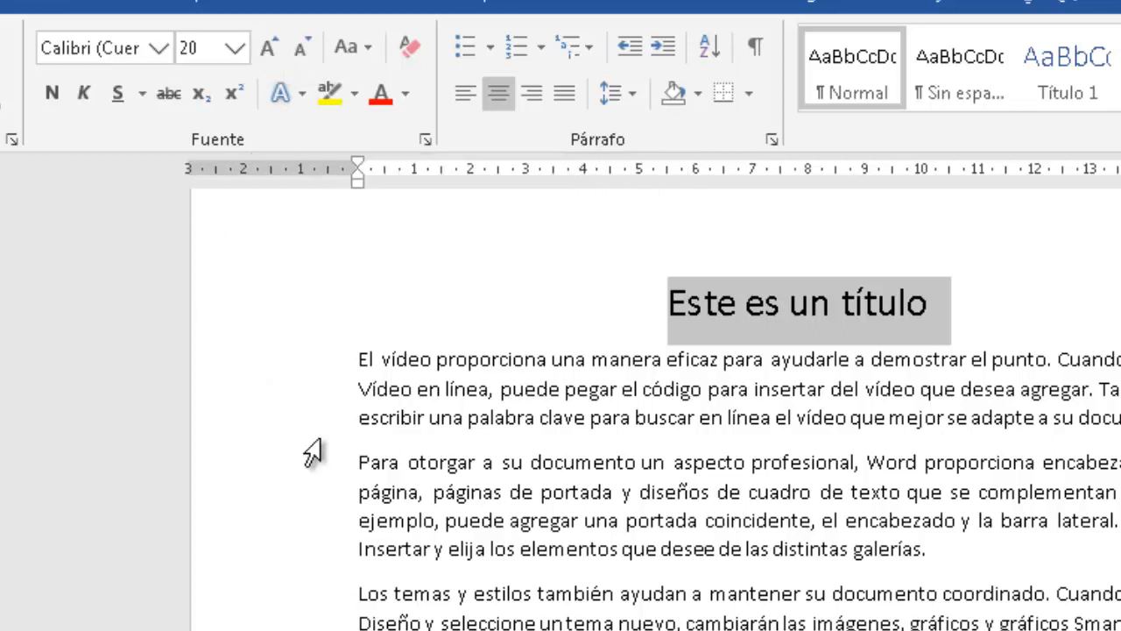
# - Use the Increase Font Size command repeatedly on the selected title until it reaches 120 pt
pyautogui.click(270, 47)
pyautogui.click(270, 47)
pyautogui.click(270, 47)
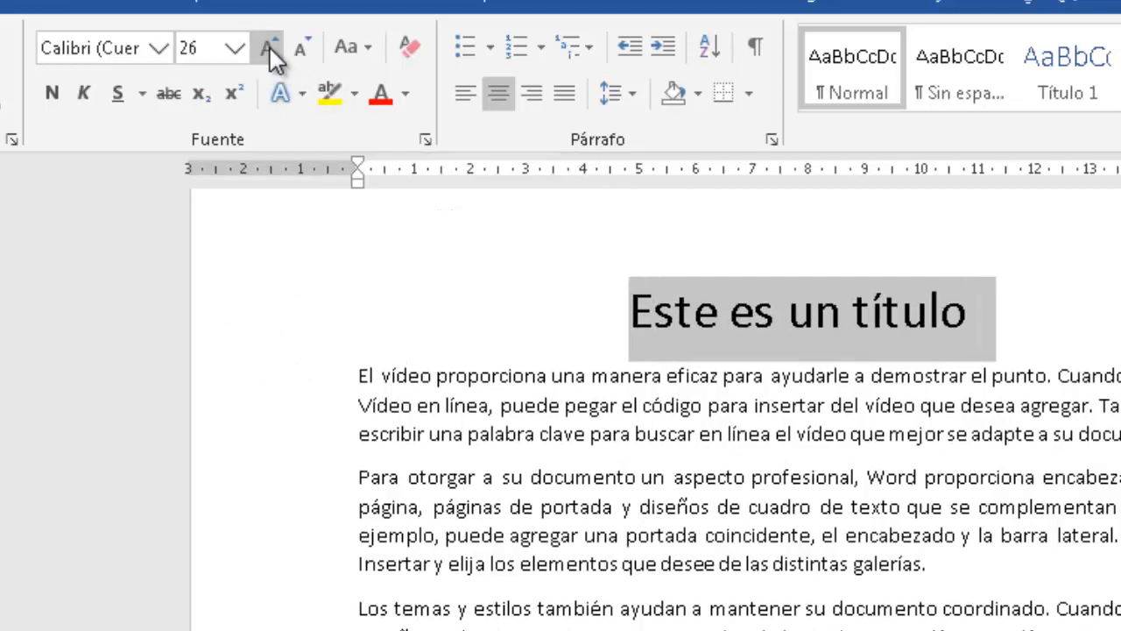
pyautogui.click(269, 47)
pyautogui.click(270, 48)
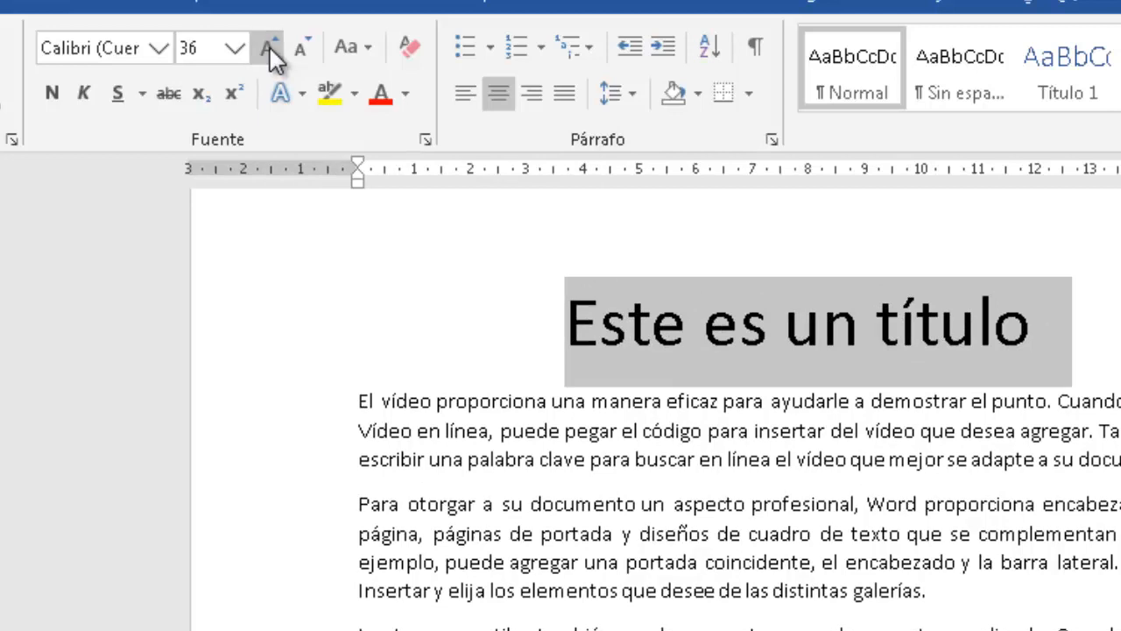
pyautogui.click(270, 47)
pyautogui.click(269, 47)
pyautogui.click(270, 48)
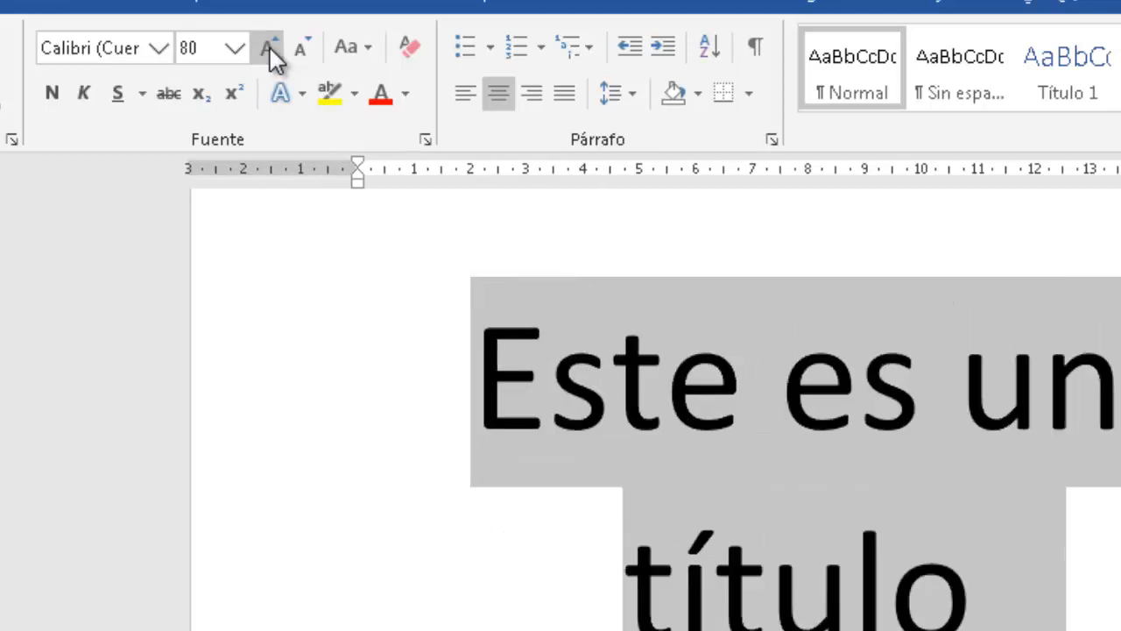
pyautogui.click(270, 48)
pyautogui.click(270, 48)
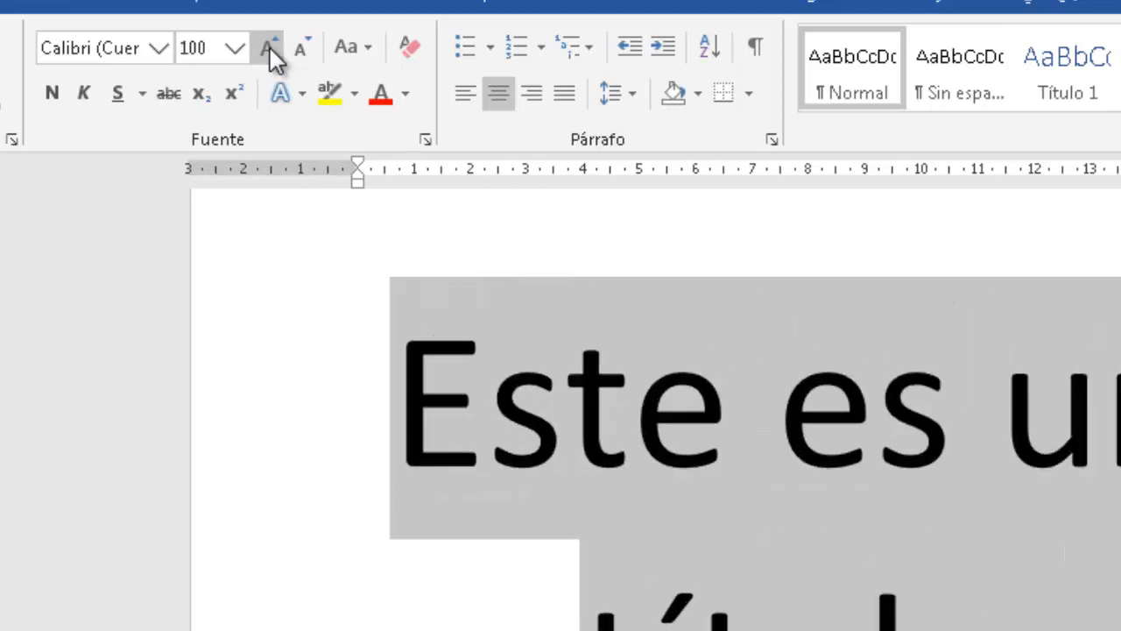
pyautogui.click(270, 47)
pyautogui.click(270, 47)
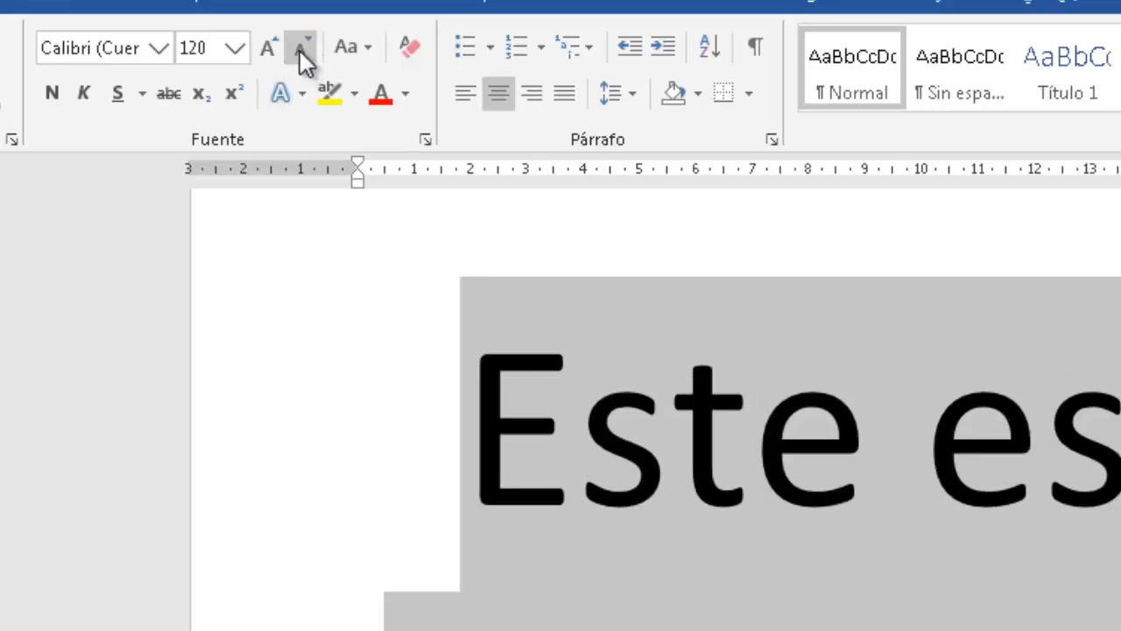
# - Use the Decrease Font Size command repeatedly on the selected title until it reaches 18 pt
pyautogui.click(301, 51)
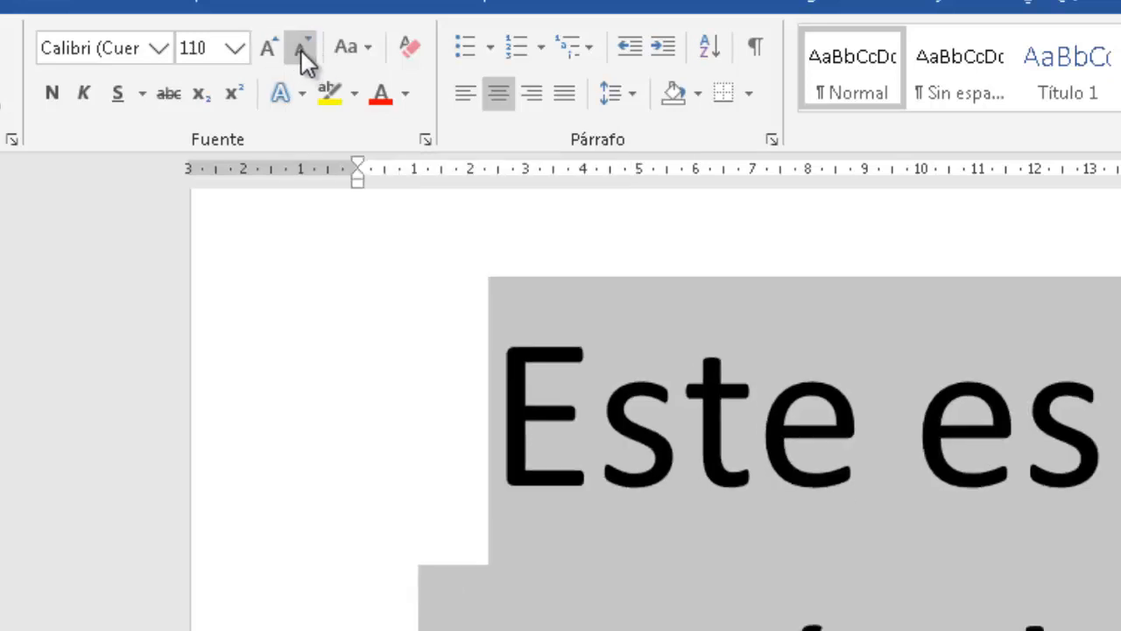
pyautogui.click(301, 51)
pyautogui.click(302, 50)
pyautogui.click(301, 51)
pyautogui.click(301, 51)
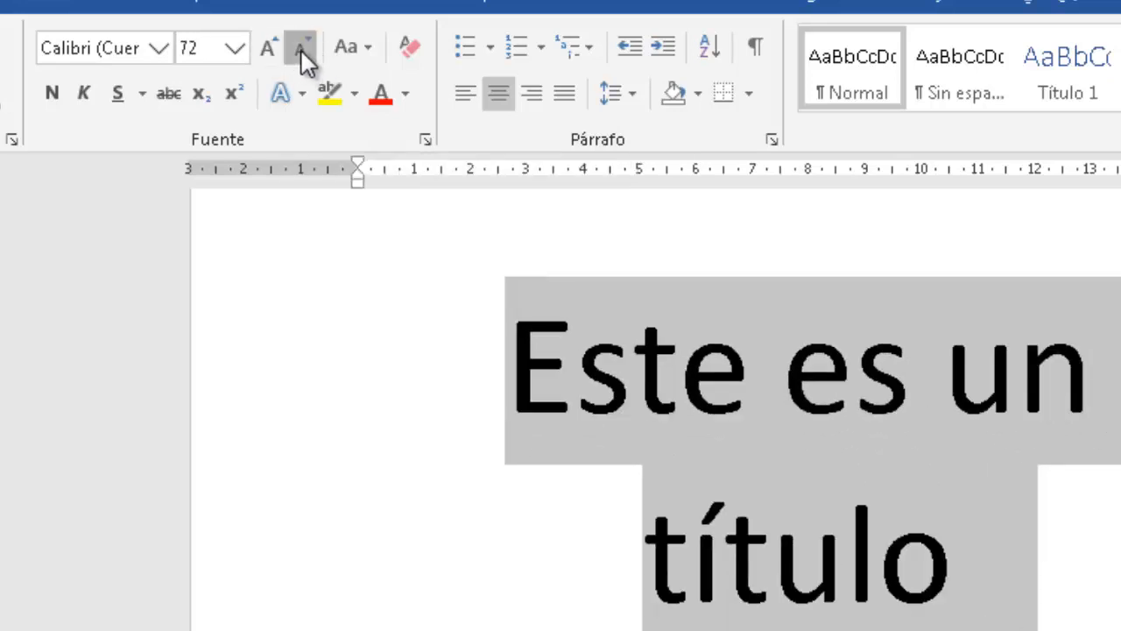
pyautogui.click(301, 50)
pyautogui.click(301, 51)
pyautogui.click(301, 50)
pyautogui.click(302, 51)
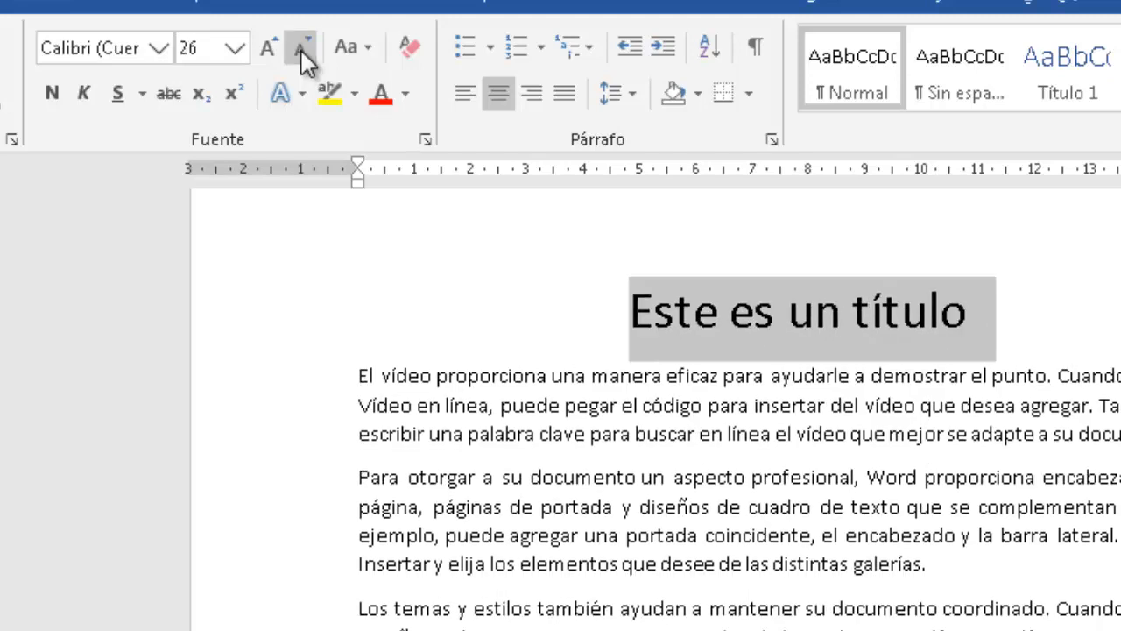
pyautogui.click(301, 51)
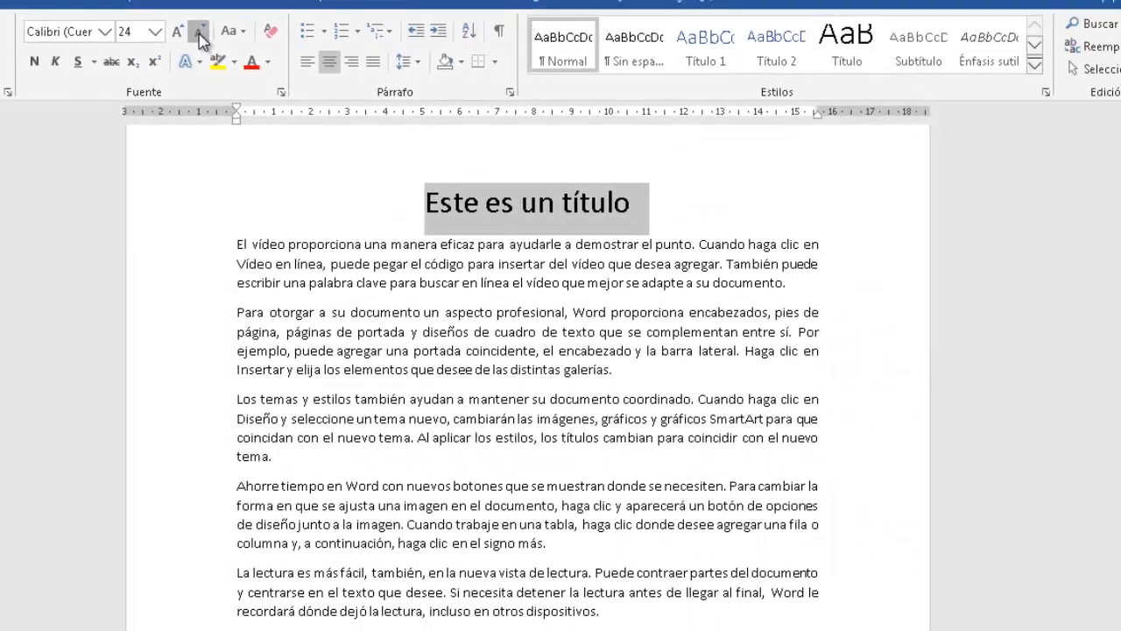
pyautogui.click(200, 33)
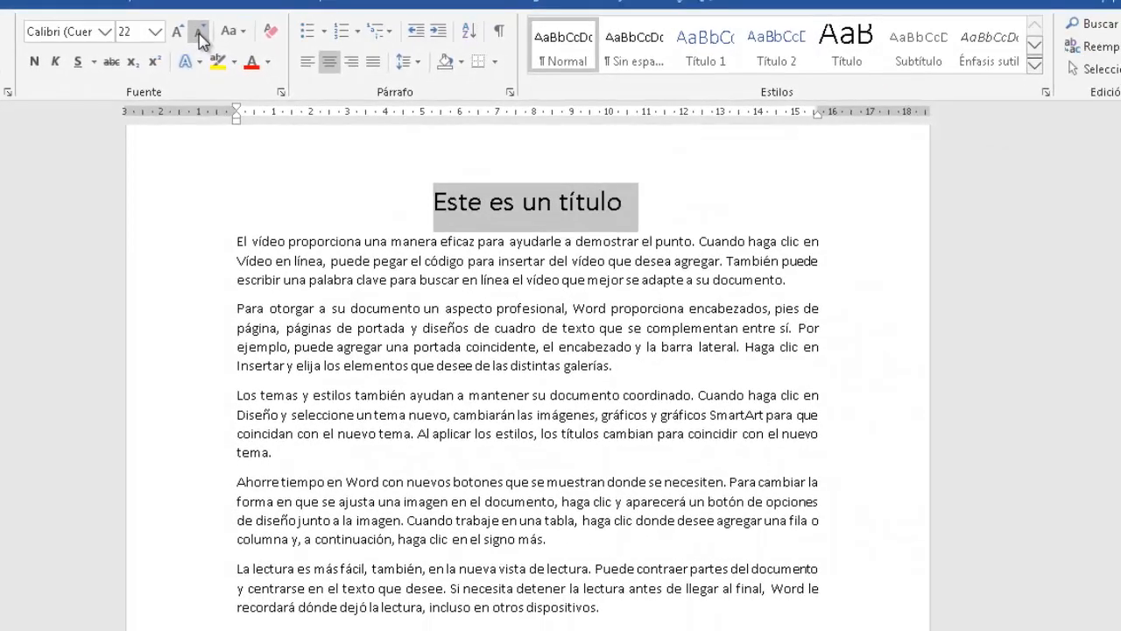
pyautogui.click(199, 33)
pyautogui.click(200, 33)
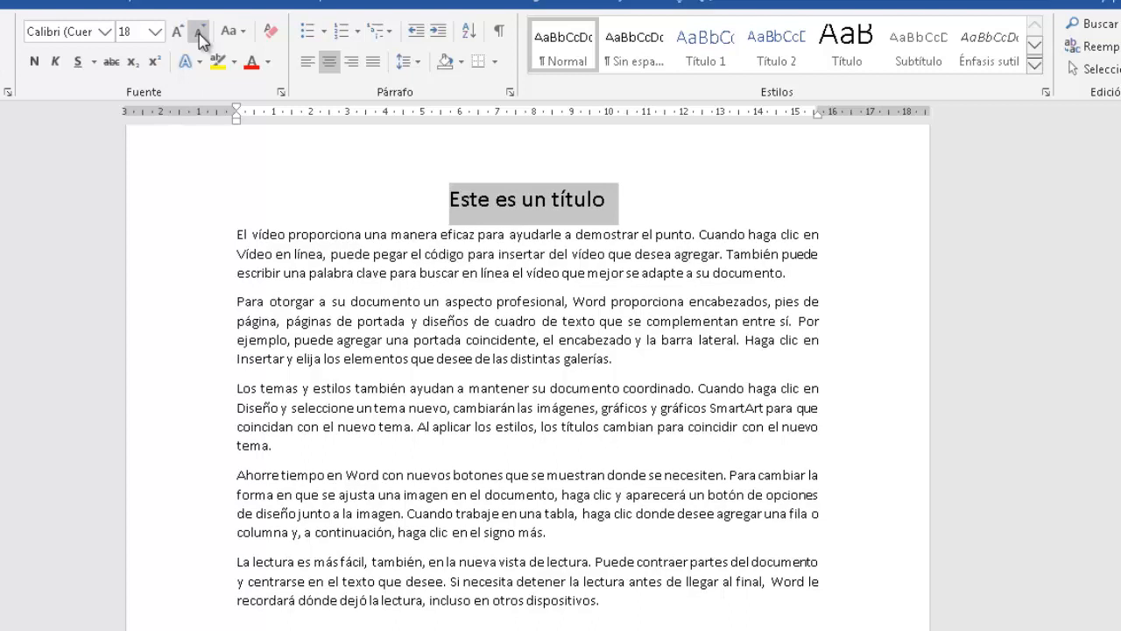
# - Reduce the selected title's font size step by step to 12 pt
pyautogui.click(199, 33)
pyautogui.click(199, 33)
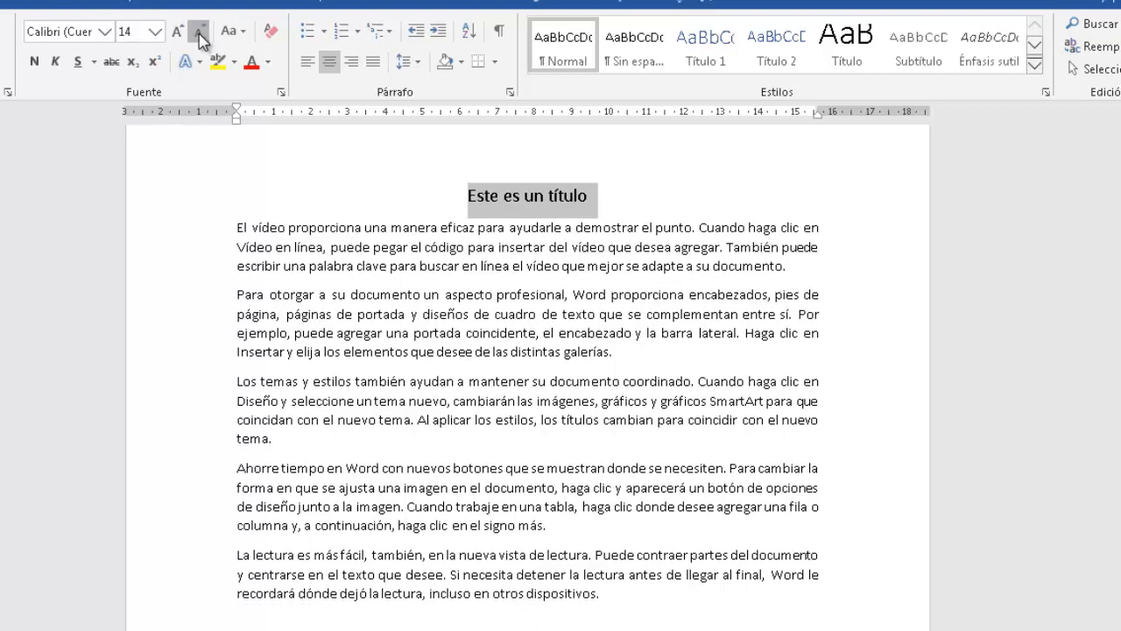
pyautogui.click(200, 34)
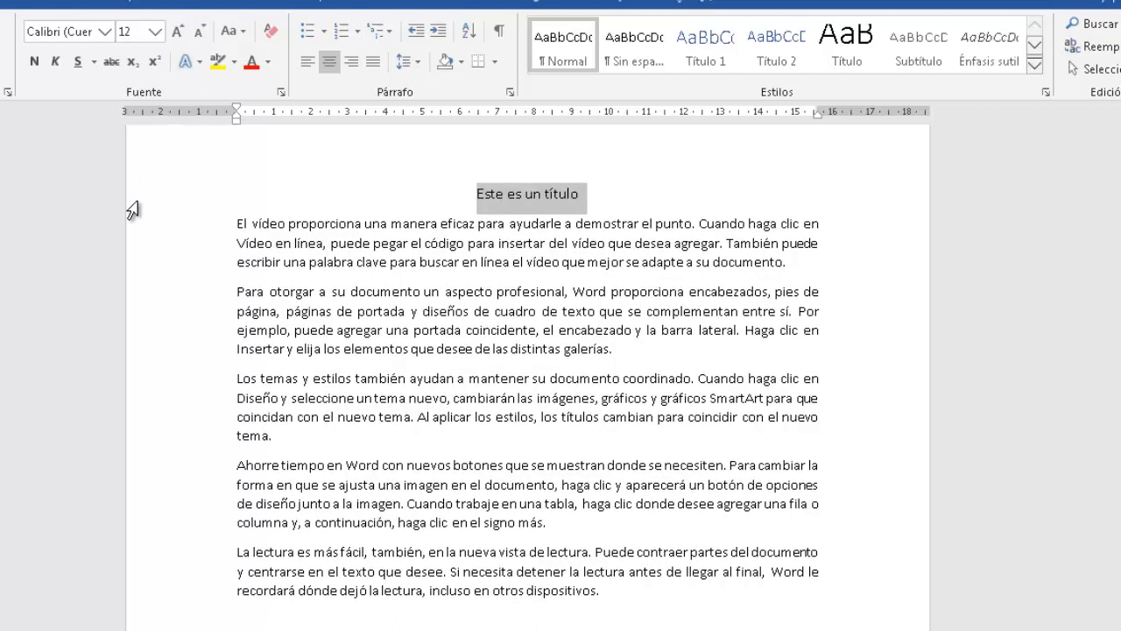
# - Extend the selection from the title line by line to the end of the last paragraph, covering the whole document
pyautogui.hotkey('shift', 'Down')
pyautogui.hotkey('shift', 'Down')
pyautogui.hotkey('shift', 'Down')
pyautogui.hotkey('shift', 'Down')
pyautogui.hotkey('shift', 'Down')
pyautogui.hotkey('shift', 'Down')
pyautogui.hotkey('shift', 'Down')
pyautogui.hotkey('shift', 'Down')
pyautogui.hotkey('shift', 'Down')
pyautogui.hotkey('shift', 'Down')
pyautogui.hotkey('shift', 'Down')
pyautogui.hotkey('shift', 'Down')
pyautogui.hotkey('shift', 'Down')
pyautogui.hotkey('shift', 'Down')
pyautogui.hotkey('shift', 'Down')
pyautogui.hotkey('shift', 'Down')
pyautogui.hotkey('shift', 'Down')
pyautogui.hotkey('shift', 'Down')
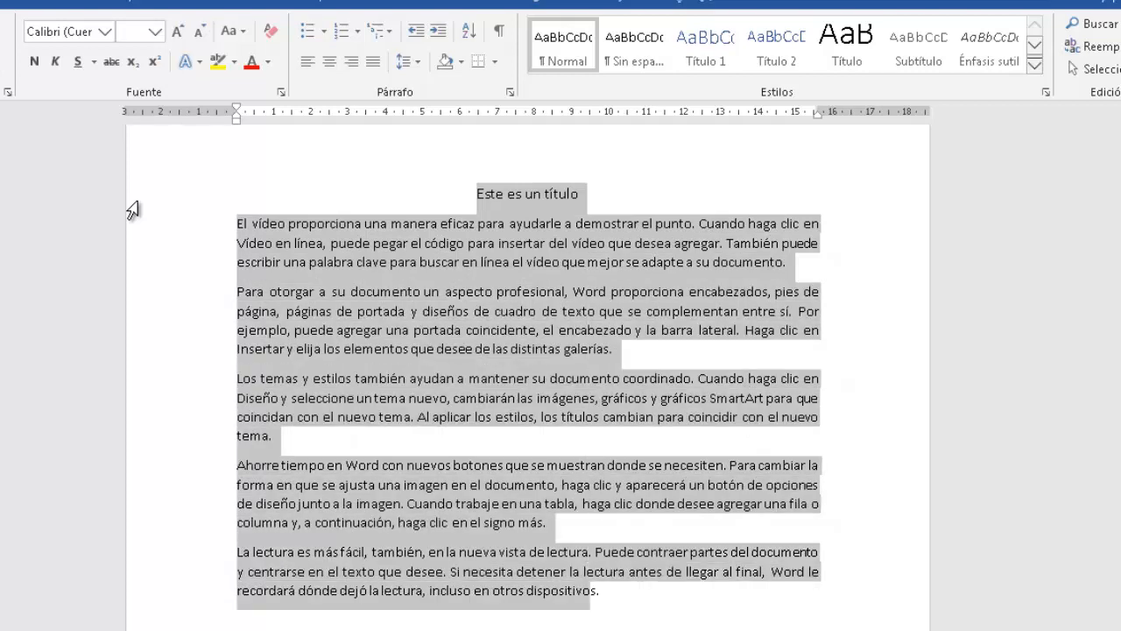
pyautogui.hotkey('shift', 'End')
pyautogui.hotkey('shift', 'Right')
# - Use the Increase Font Size command repeatedly on the whole selected document text
pyautogui.click(177, 33)
pyautogui.click(177, 33)
pyautogui.click(177, 33)
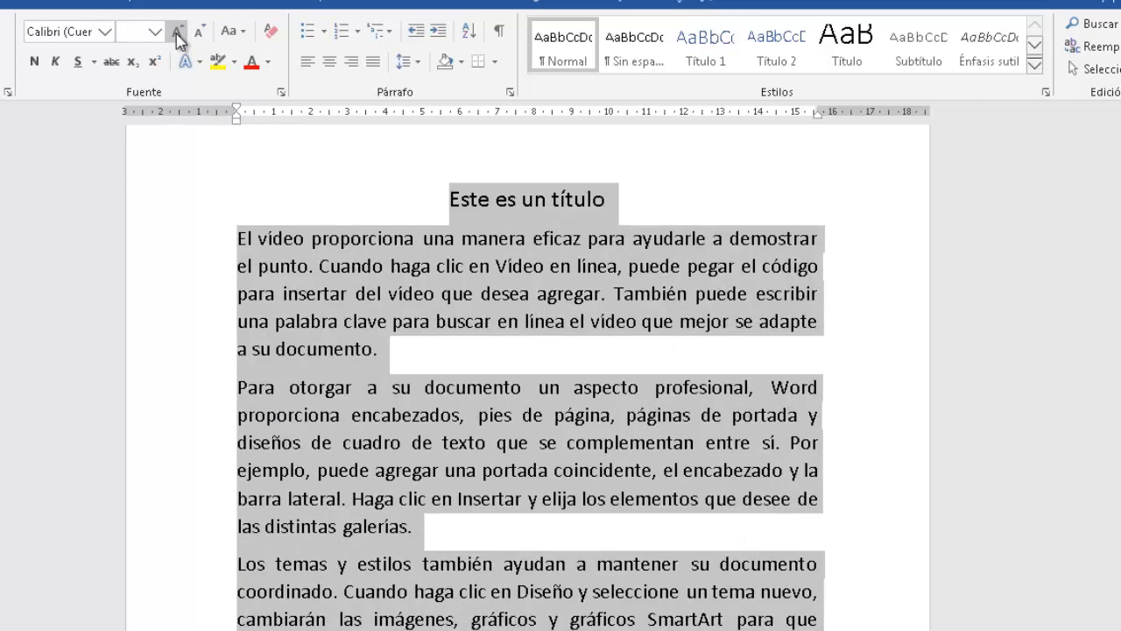
pyautogui.click(177, 33)
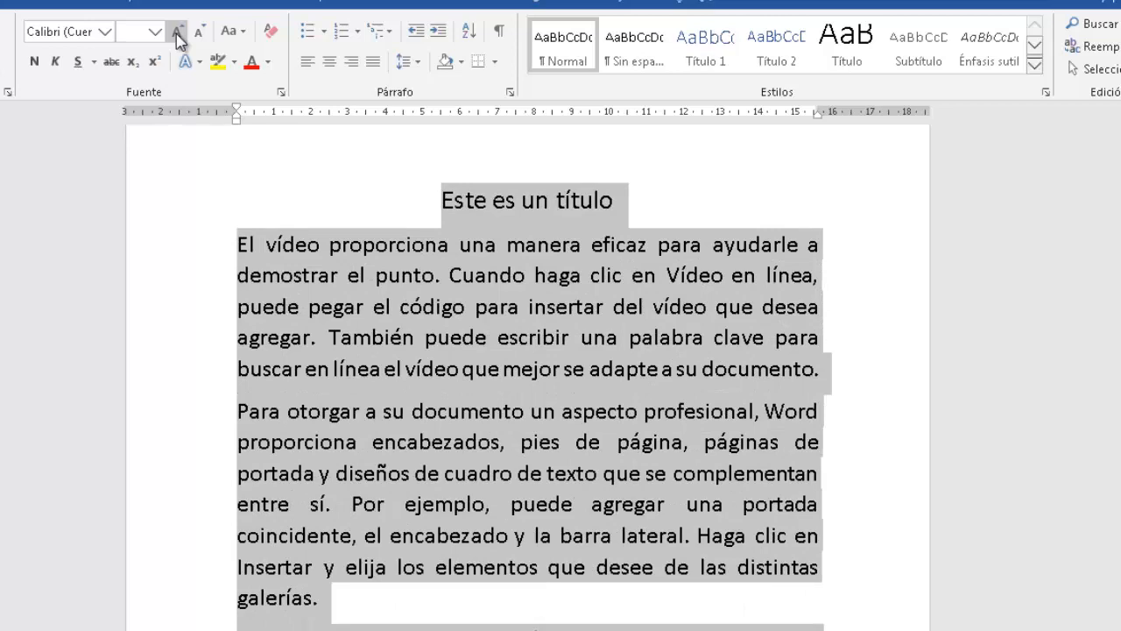
pyautogui.click(177, 34)
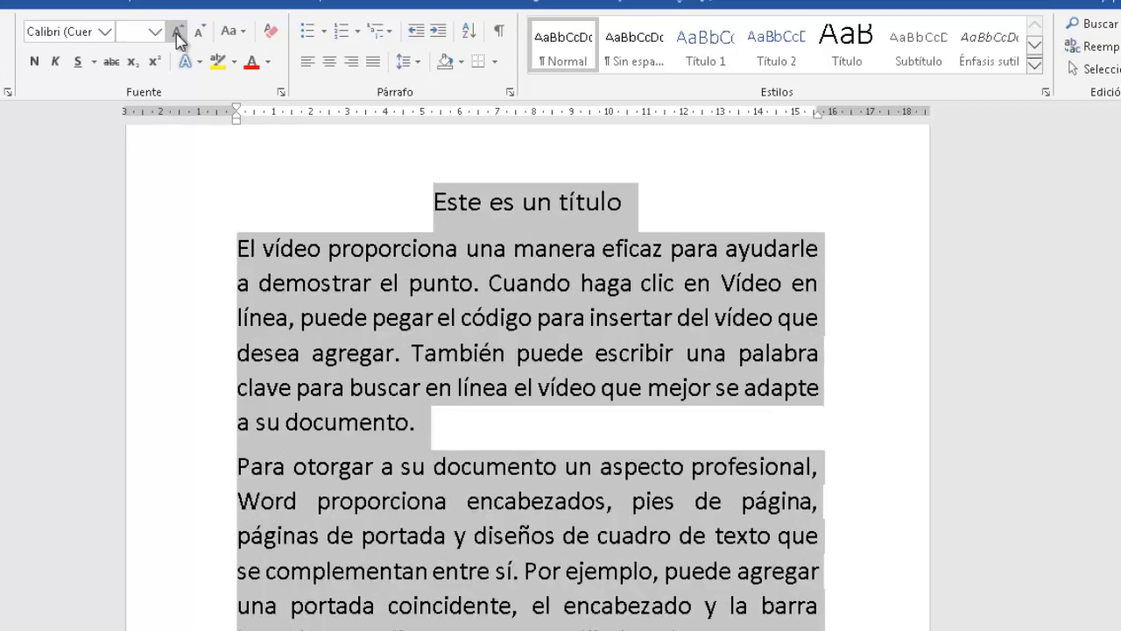
pyautogui.click(177, 33)
pyautogui.click(177, 35)
pyautogui.click(177, 35)
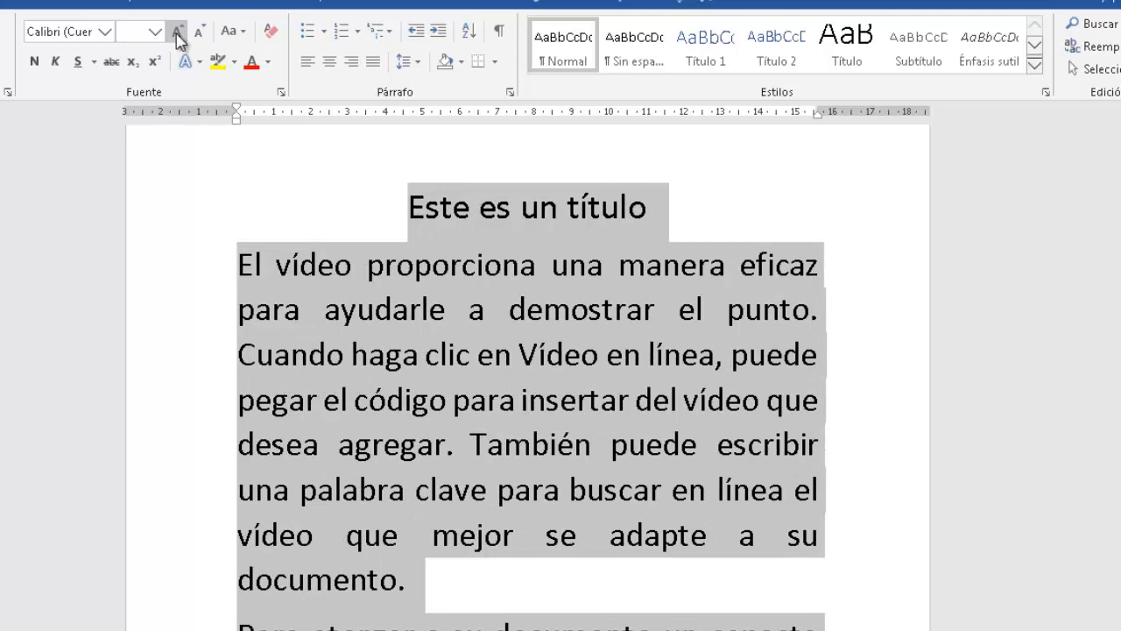
pyautogui.click(177, 35)
pyautogui.click(177, 35)
pyautogui.click(176, 35)
pyautogui.click(177, 35)
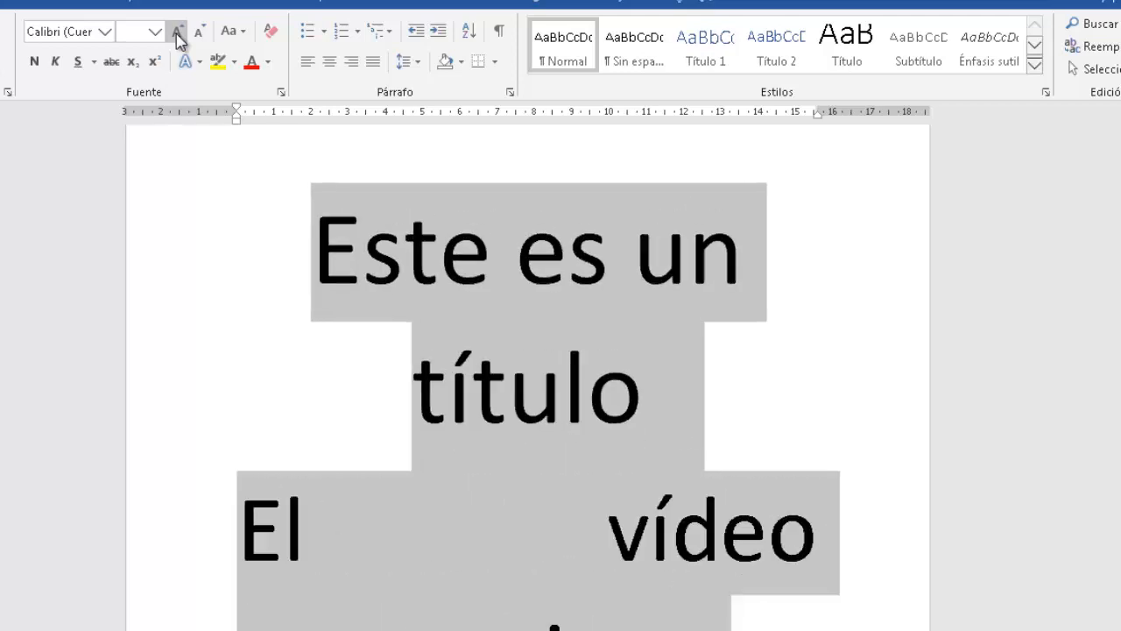
# - Undo all the font size increases applied to the whole document text
pyautogui.hotkey('ctrl', 'z')
pyautogui.hotkey('ctrl', 'z')
pyautogui.hotkey('ctrl', 'z')
pyautogui.hotkey('ctrl', 'z')
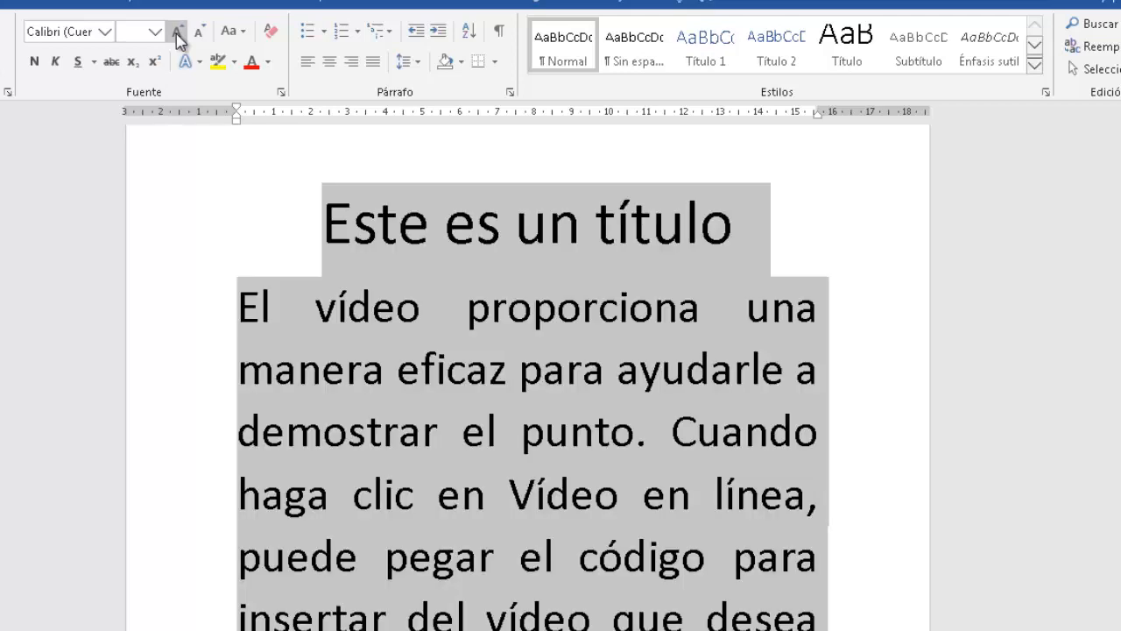
pyautogui.hotkey('ctrl', 'z')
pyautogui.hotkey('ctrl', 'z')
pyautogui.hotkey('ctrl', 'z')
pyautogui.hotkey('ctrl', 'z')
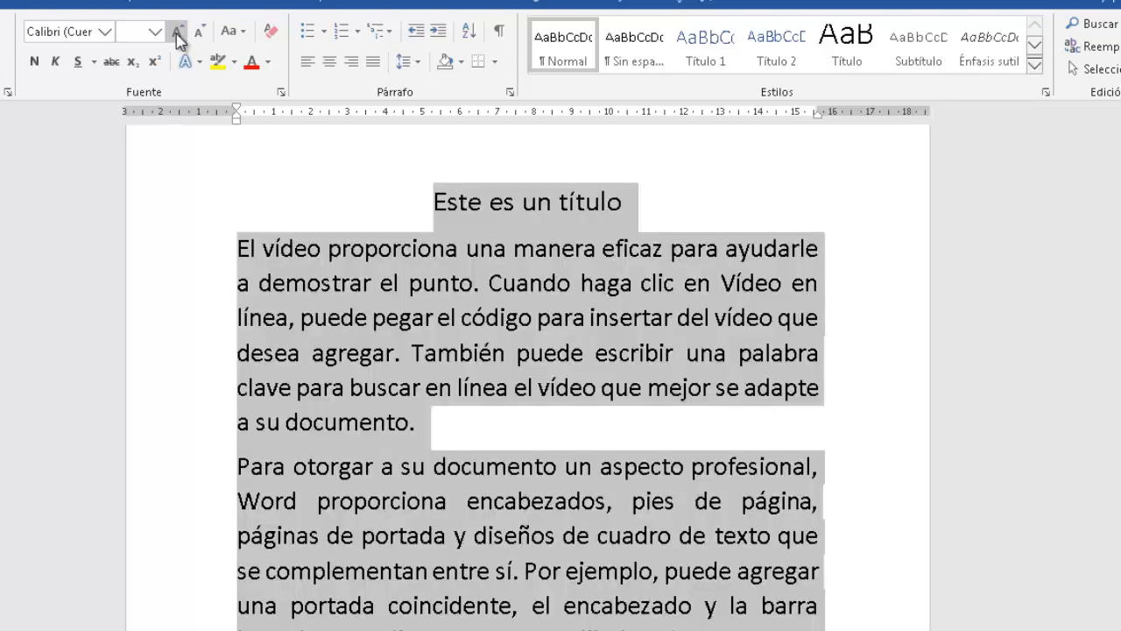
pyautogui.hotkey('ctrl', 'z')
pyautogui.hotkey('ctrl', 'z')
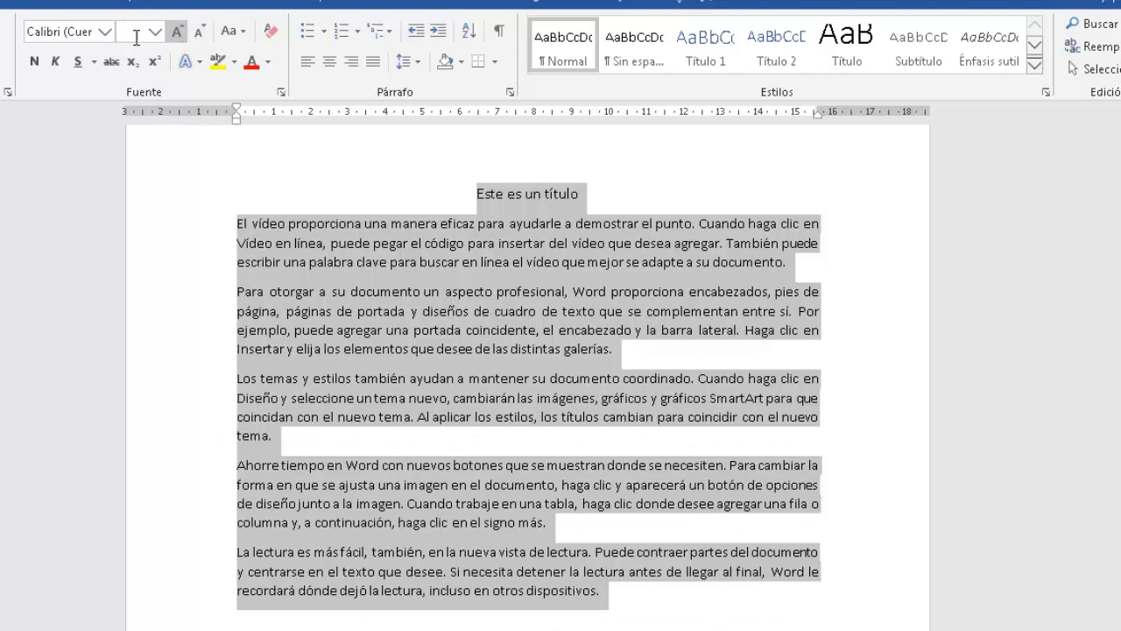
# - Try custom font sizes on the whole selected text: 40 pt, 25 pt and 5 pt
pyautogui.click(161, 33)
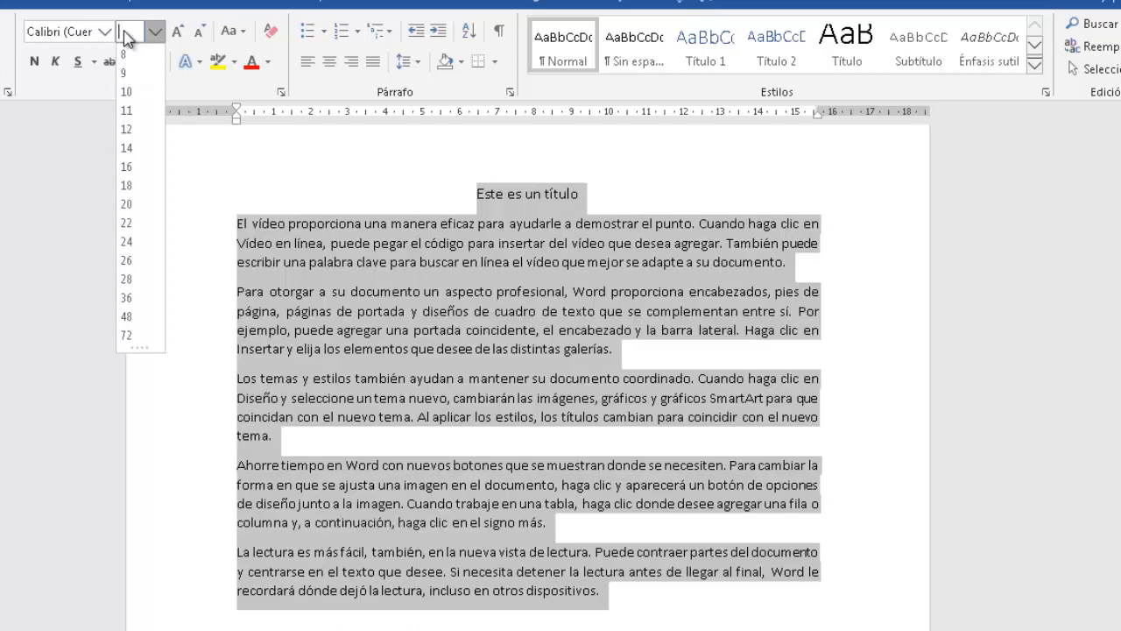
pyautogui.write('40')
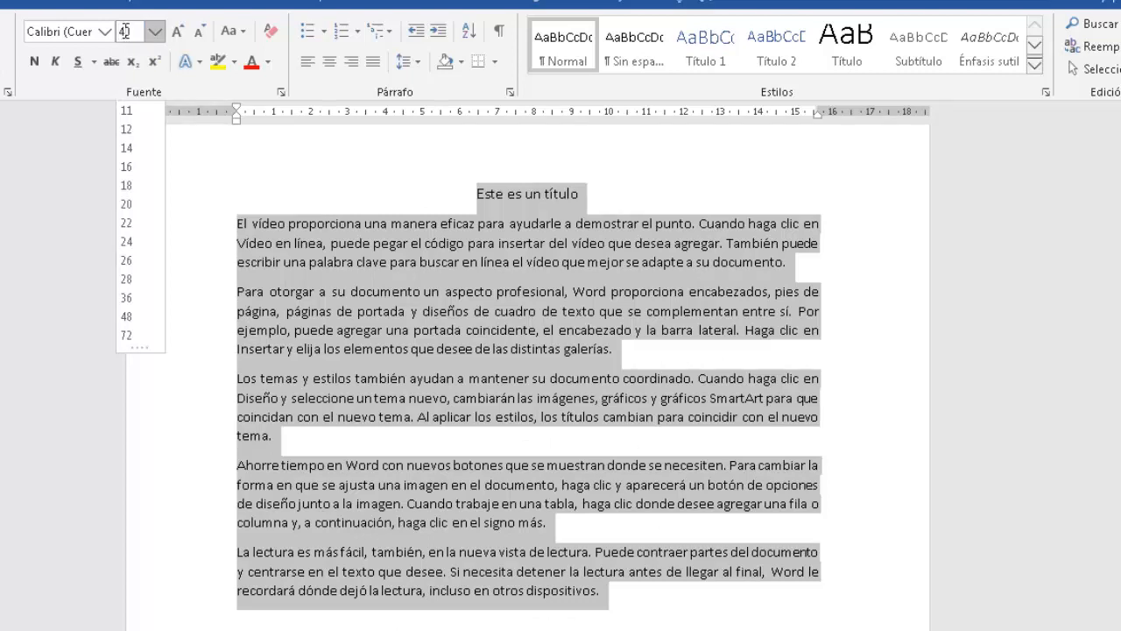
pyautogui.press('Return')
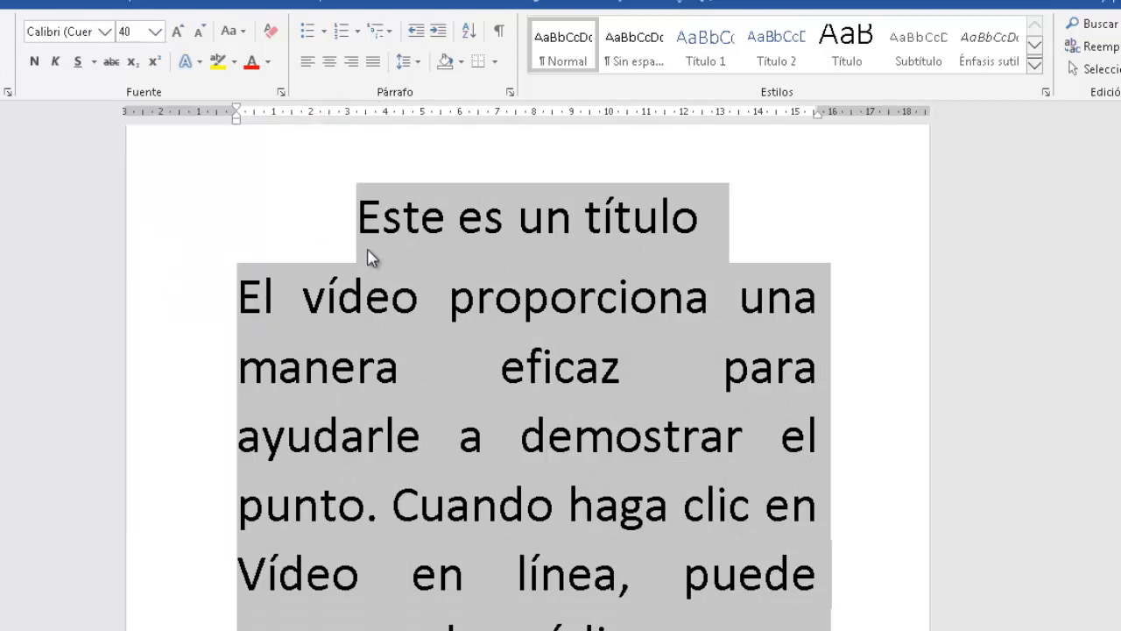
pyautogui.click(137, 32)
pyautogui.press('BackSpace')
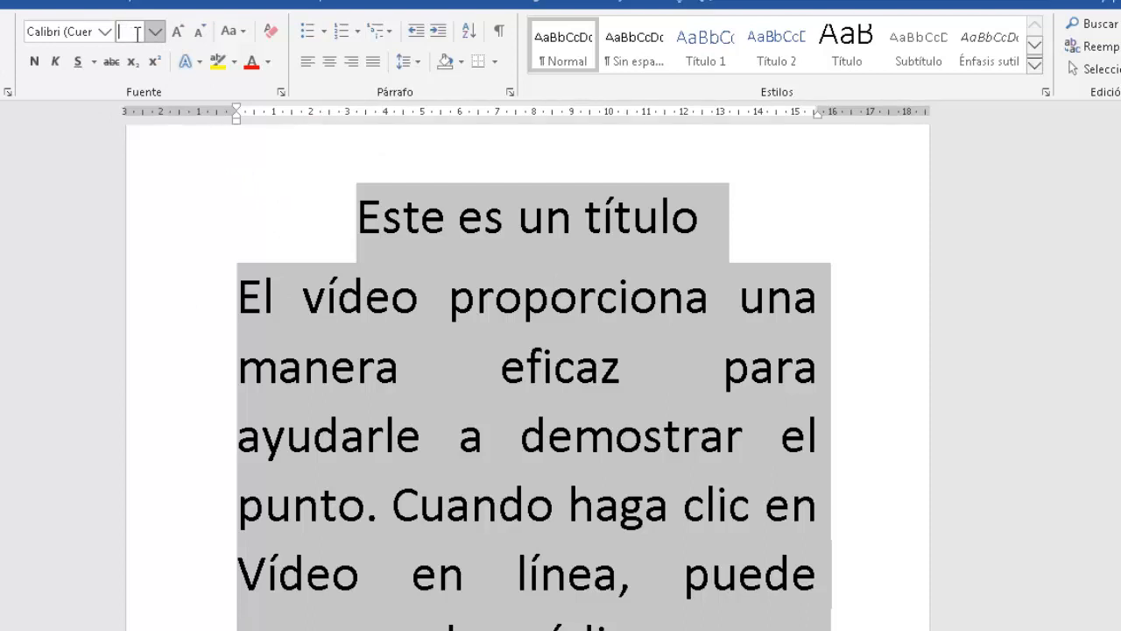
pyautogui.write('25')
pyautogui.press('Return')
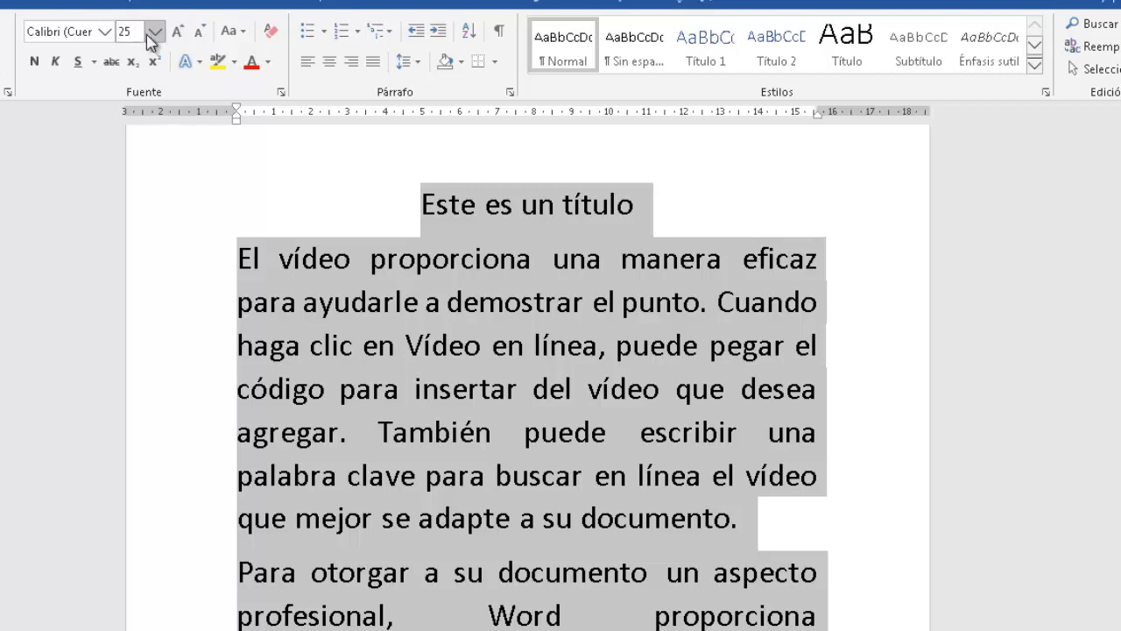
pyautogui.click(153, 35)
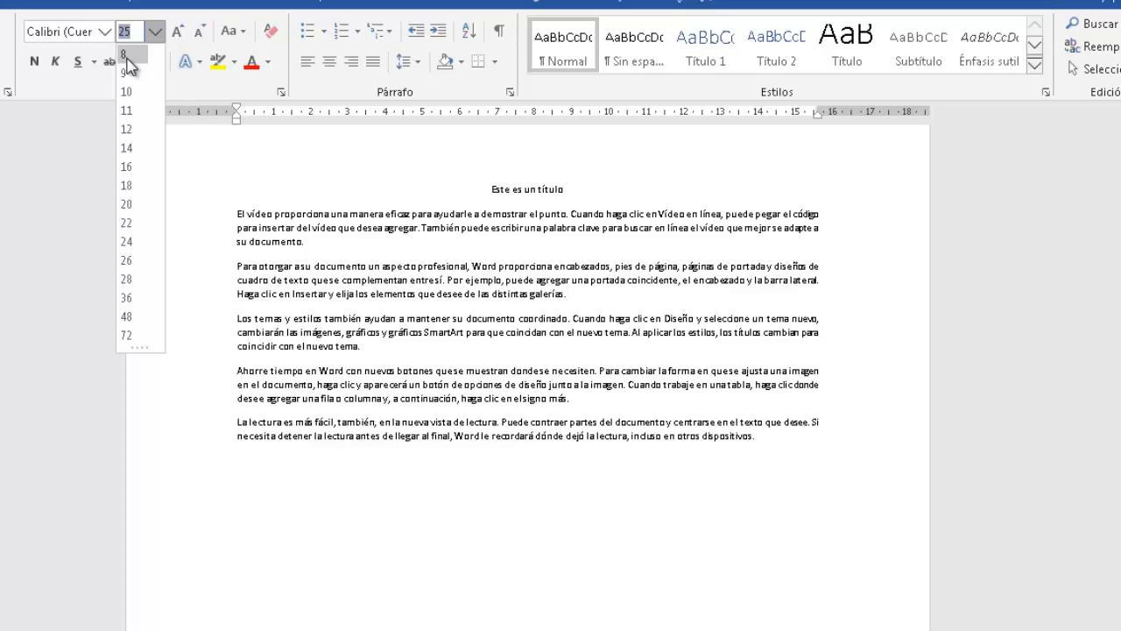
pyautogui.write('5')
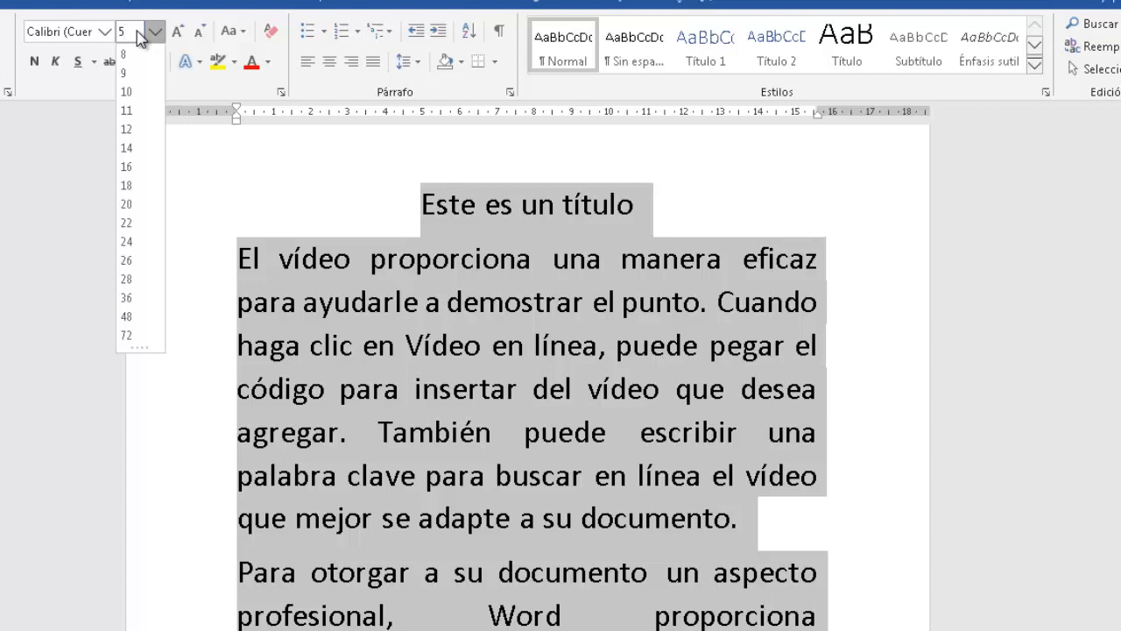
pyautogui.press('Return')
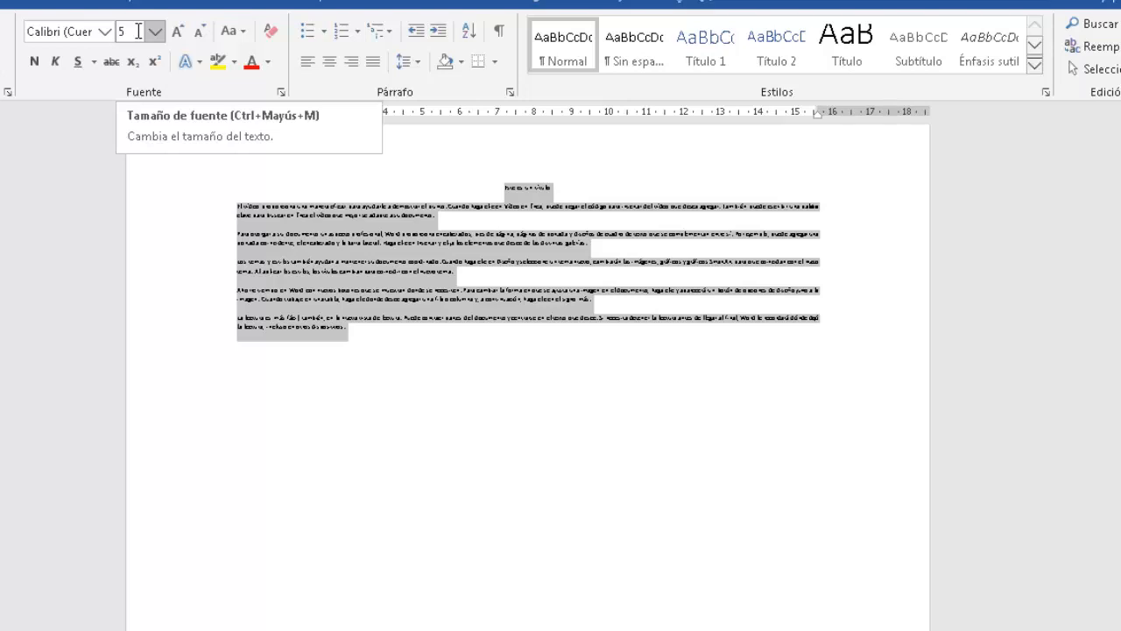
# - Set the font size of the whole selected text to 12 pt
pyautogui.click(138, 31)
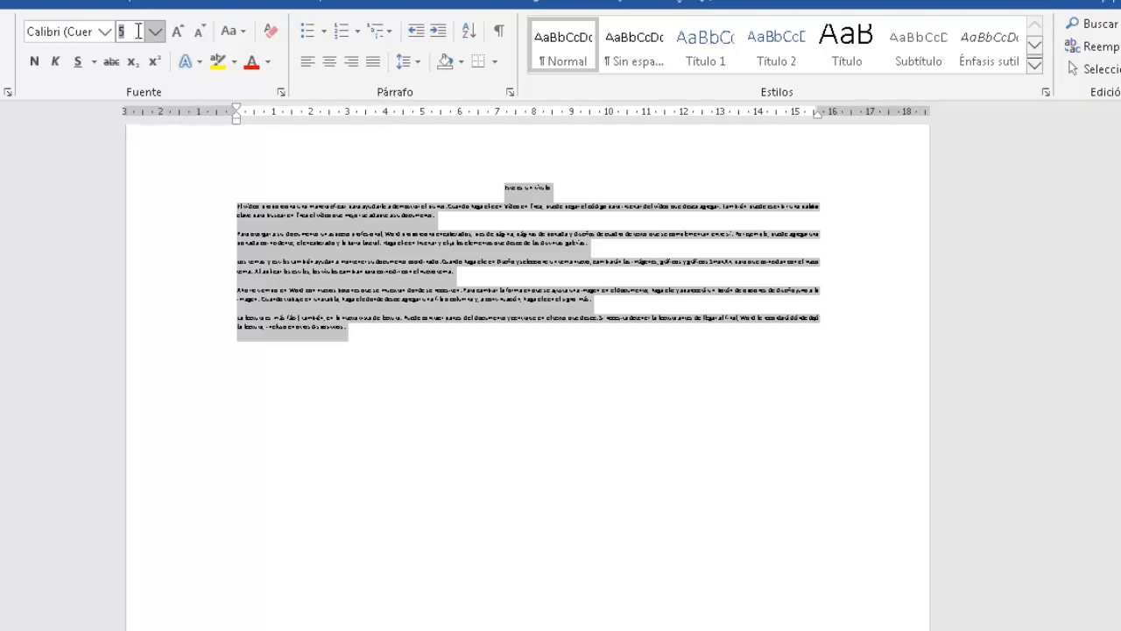
pyautogui.press('BackSpace')
pyautogui.write('12')
pyautogui.press('Return')
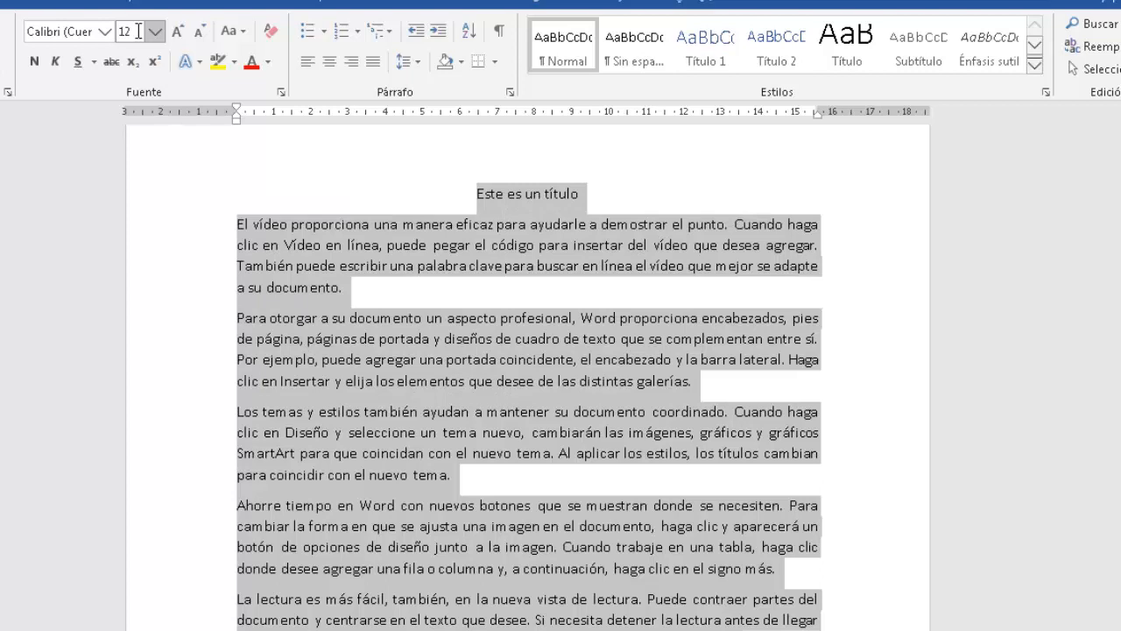
# - Select only the title line and try the fonts Bernard MT Condensed and Bauhaus 93 on it
pyautogui.click(201, 217)
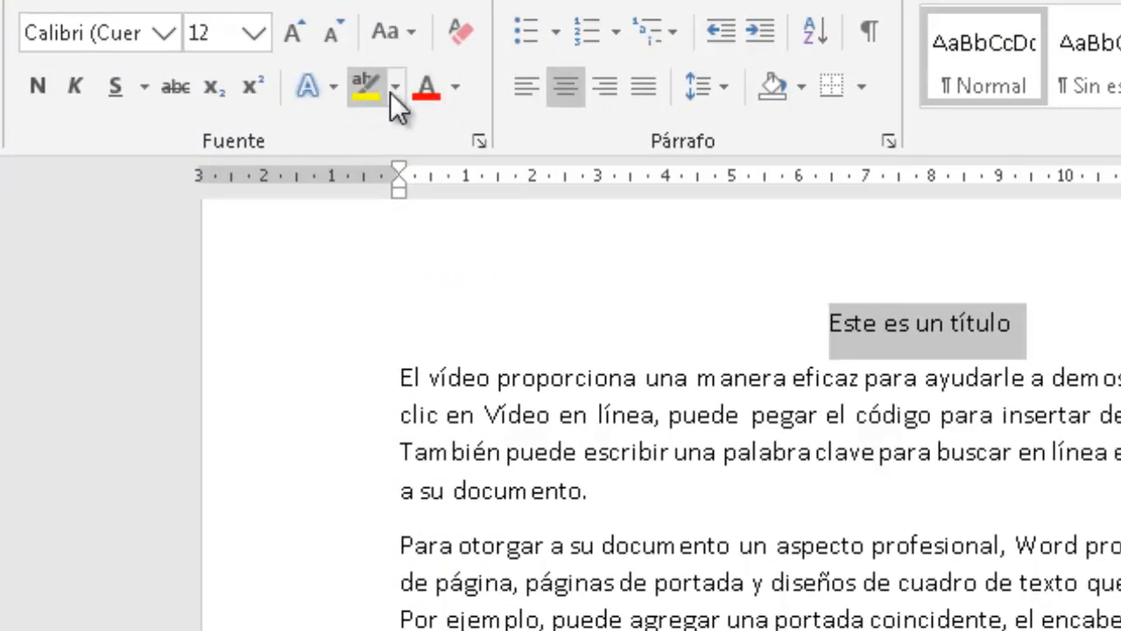
pyautogui.click(159, 31)
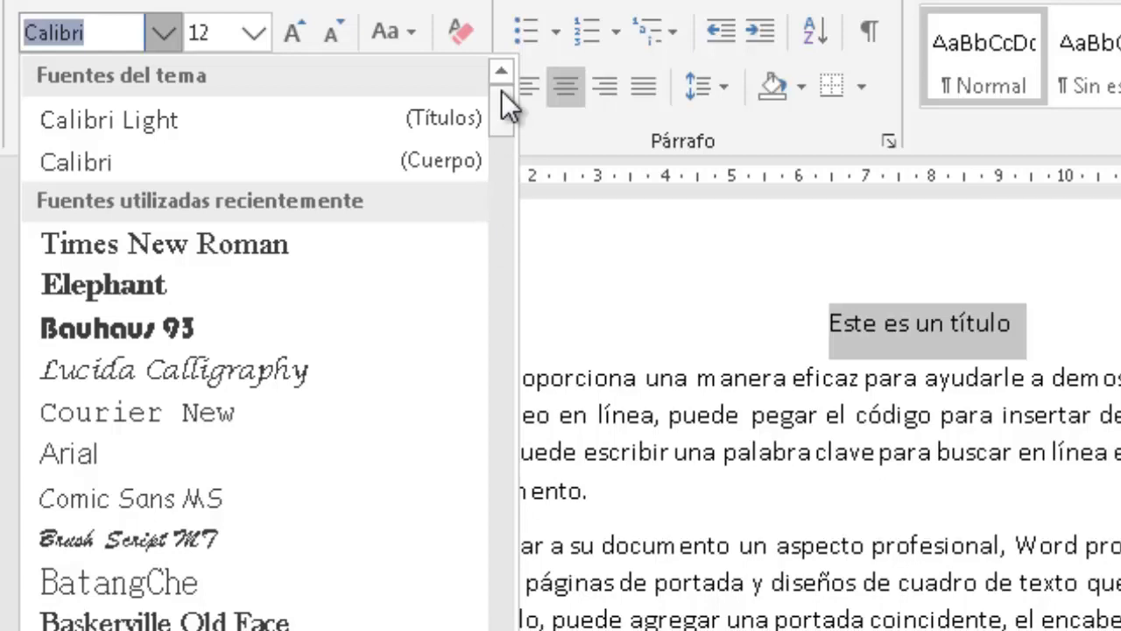
pyautogui.moveTo(502, 91); pyautogui.dragTo(503, 175)
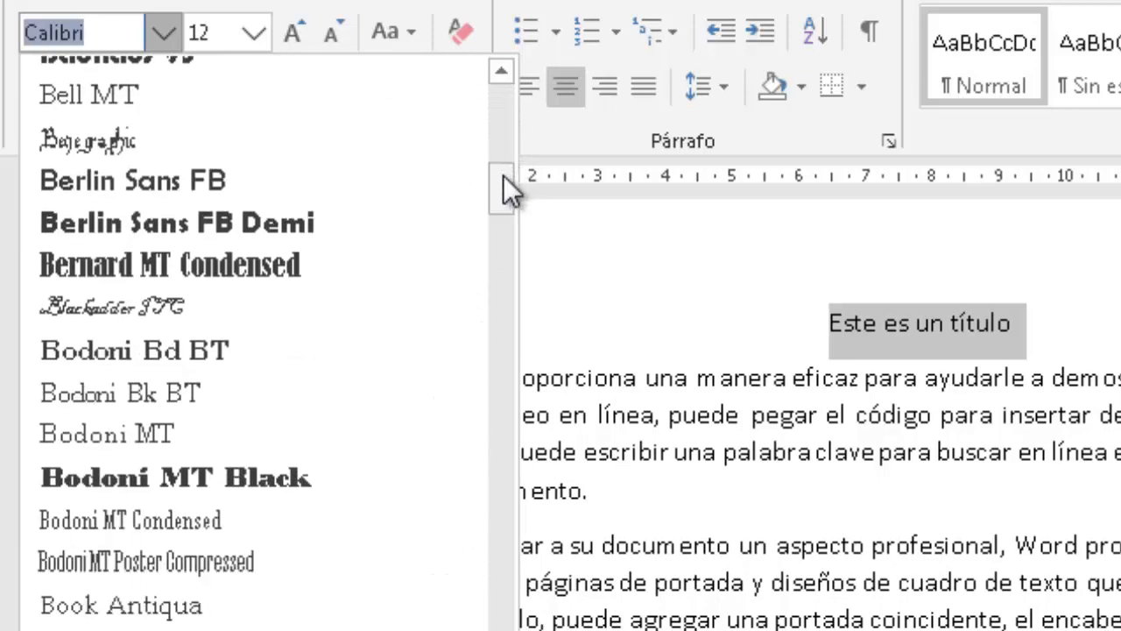
pyautogui.click(206, 262)
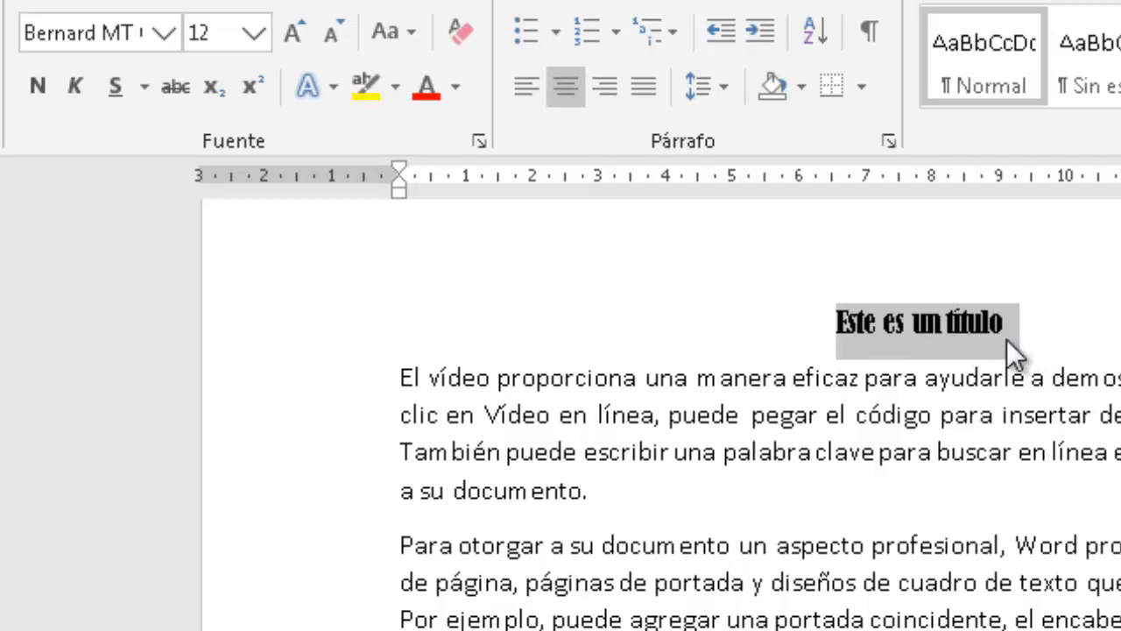
pyautogui.click(162, 28)
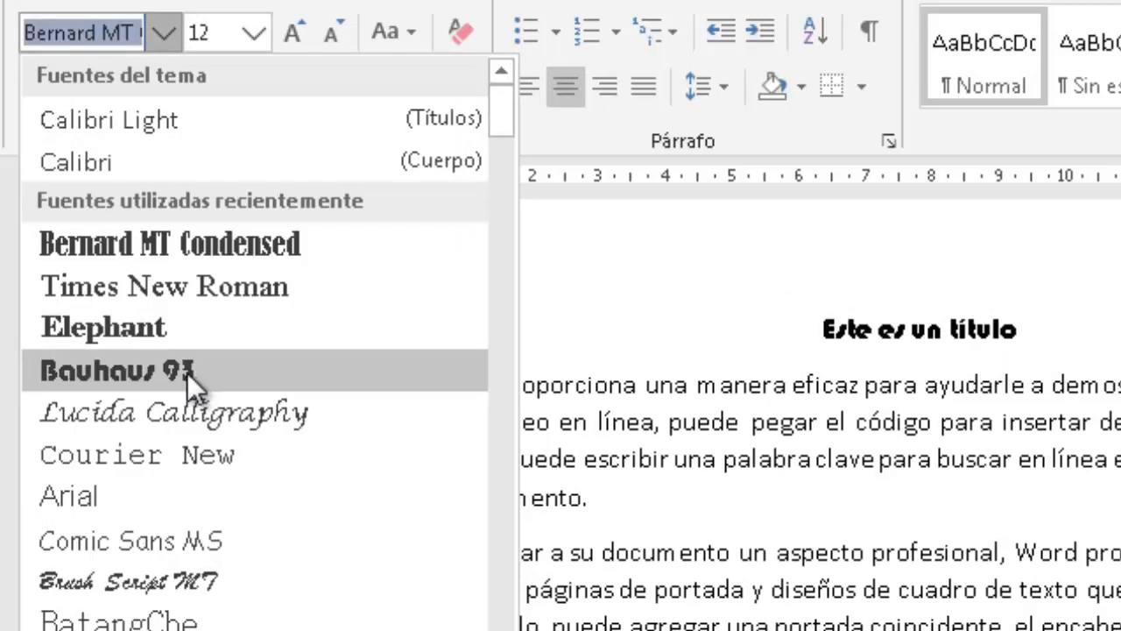
pyautogui.click(188, 373)
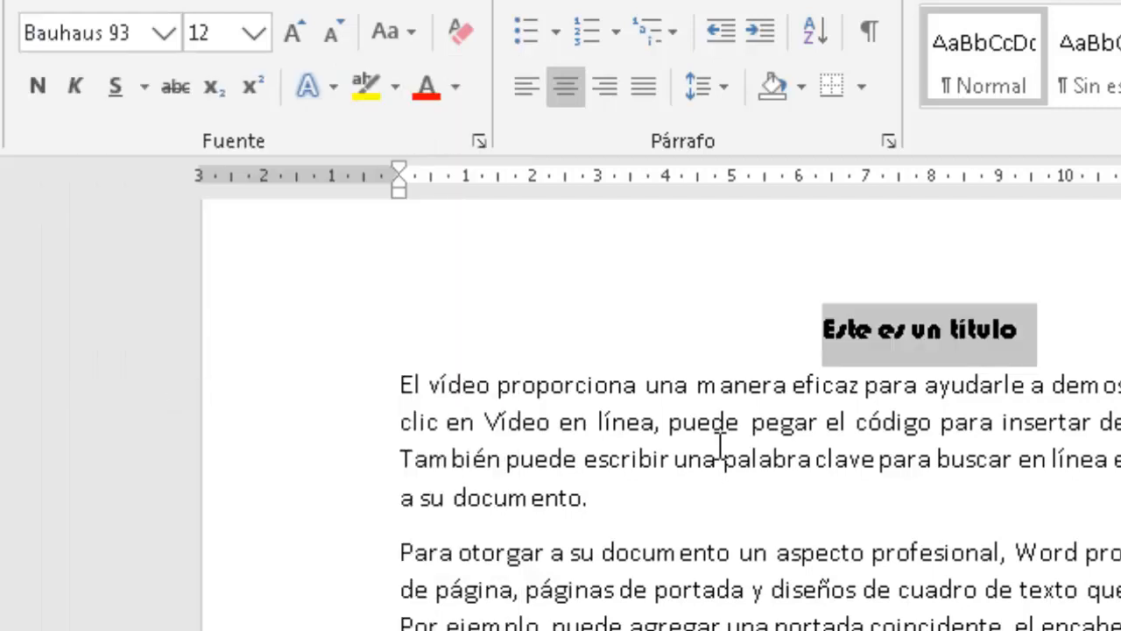
# - Place the cursor at the end of the first paragraph and choose Times New Roman without selecting any text
pyautogui.click(668, 499)
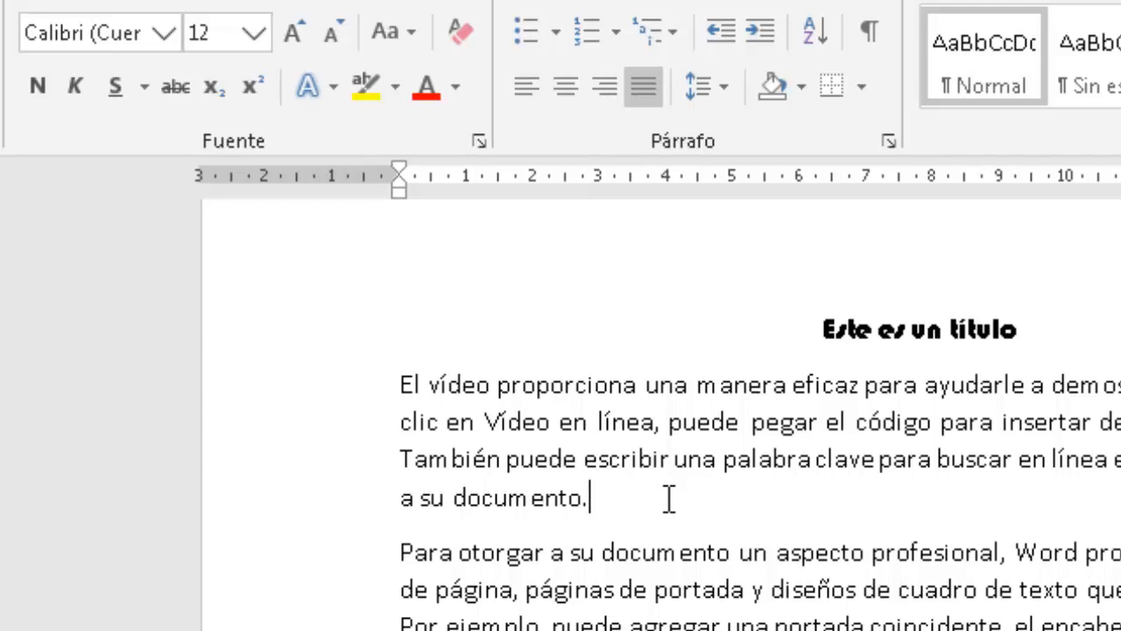
pyautogui.click(166, 34)
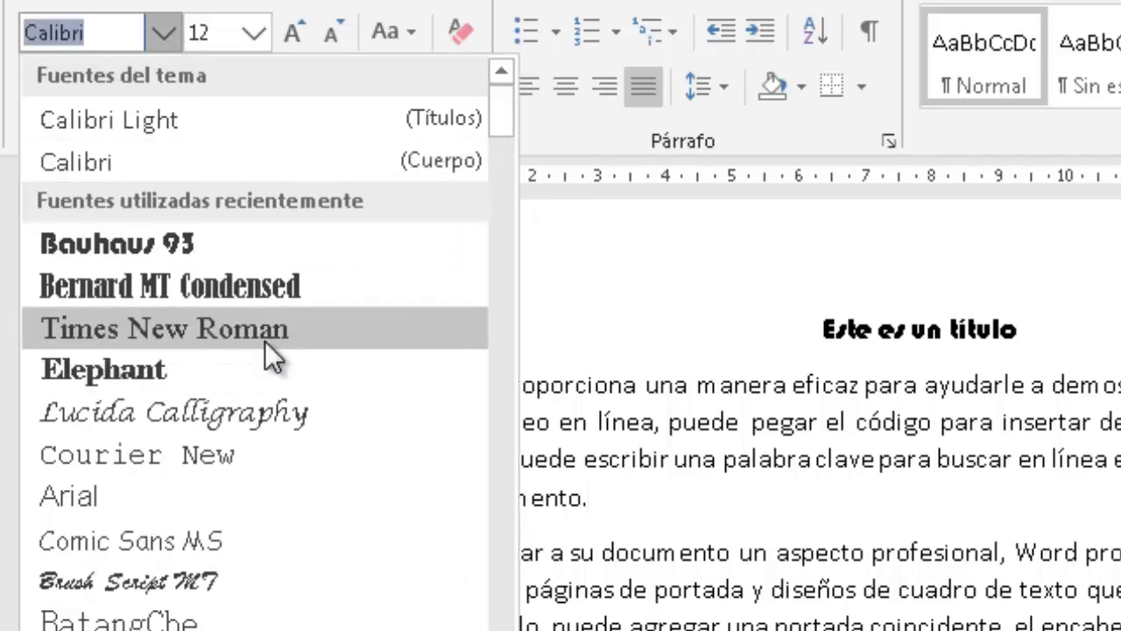
pyautogui.click(210, 334)
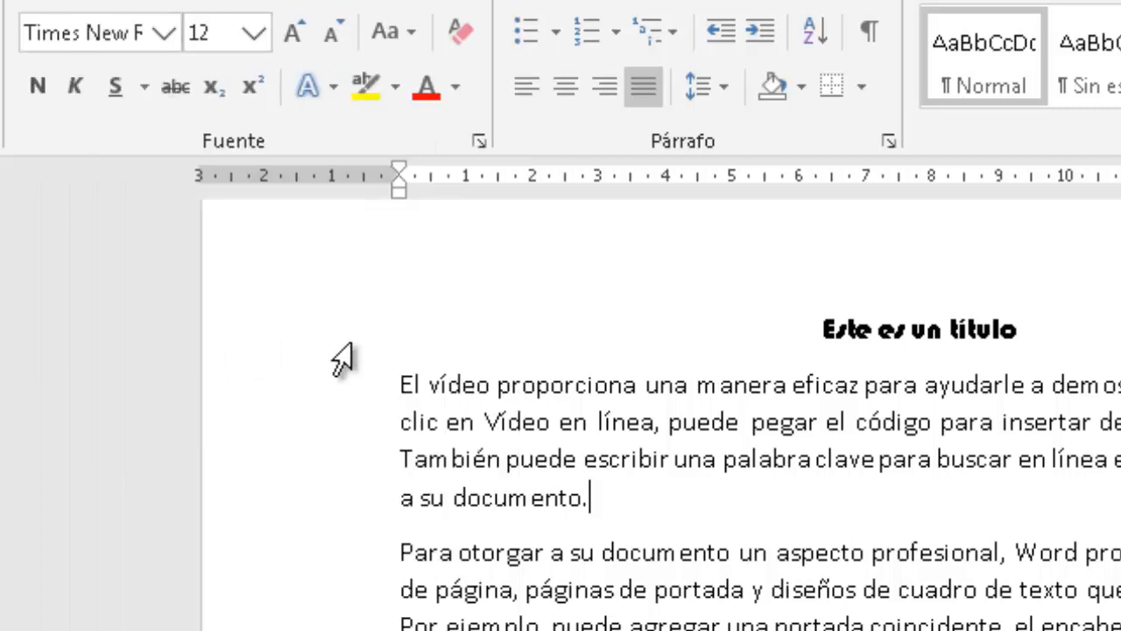
# - Select the title line and change its font to Times New Roman
pyautogui.click(303, 332)
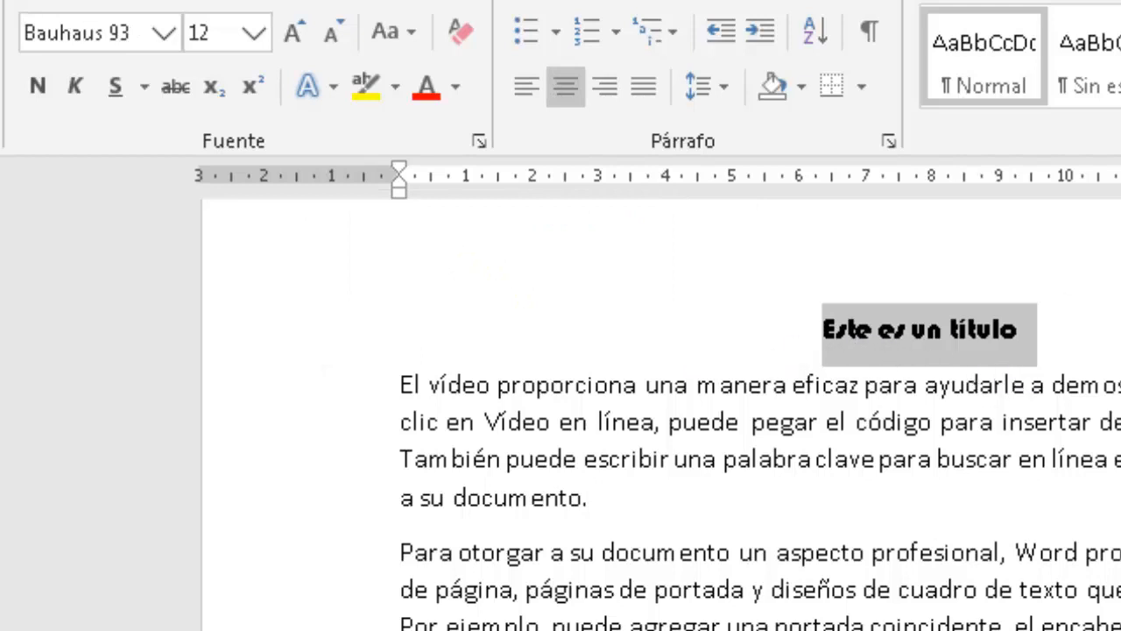
pyautogui.click(163, 32)
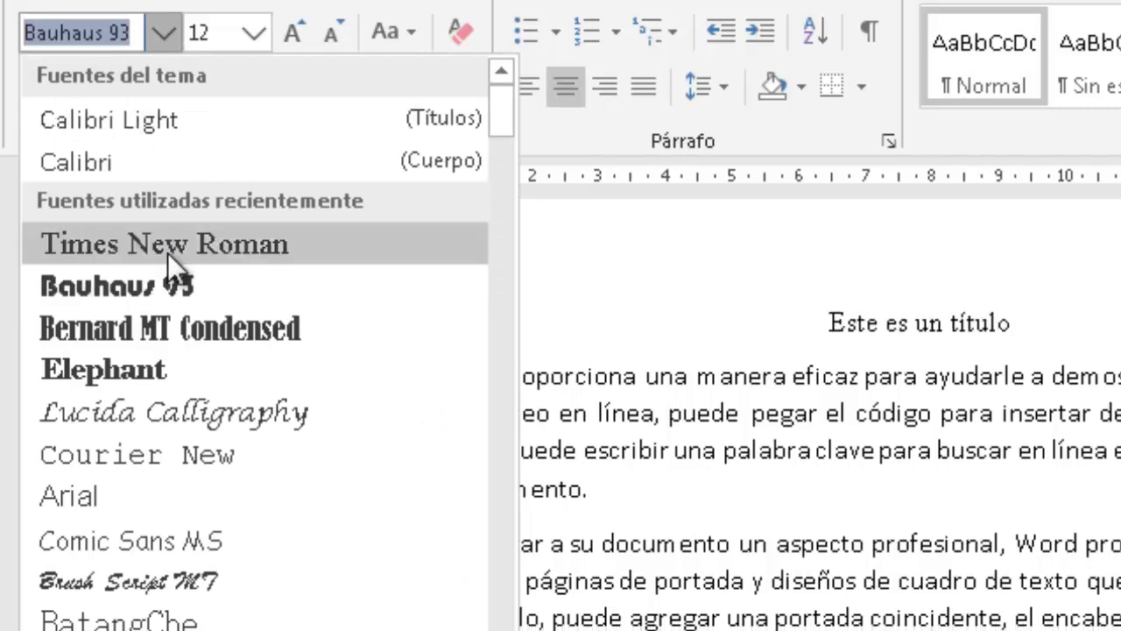
pyautogui.click(168, 250)
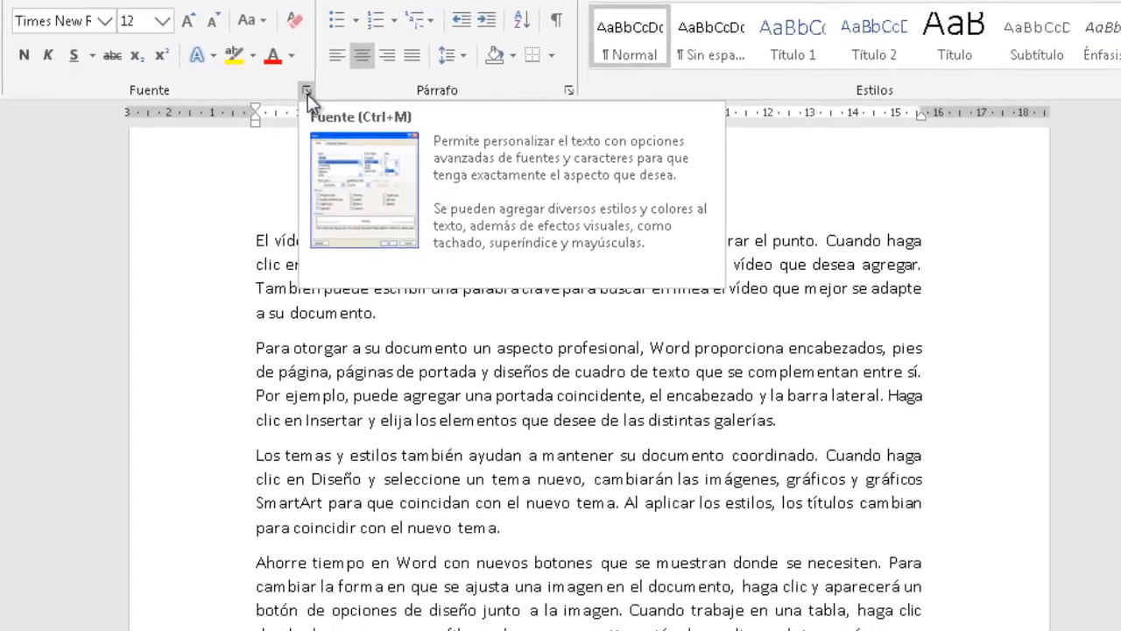
# - Set the selected title's font to Gabriola, 24 pt, with standard red colour in the Font dialog
pyautogui.click(352, 105)
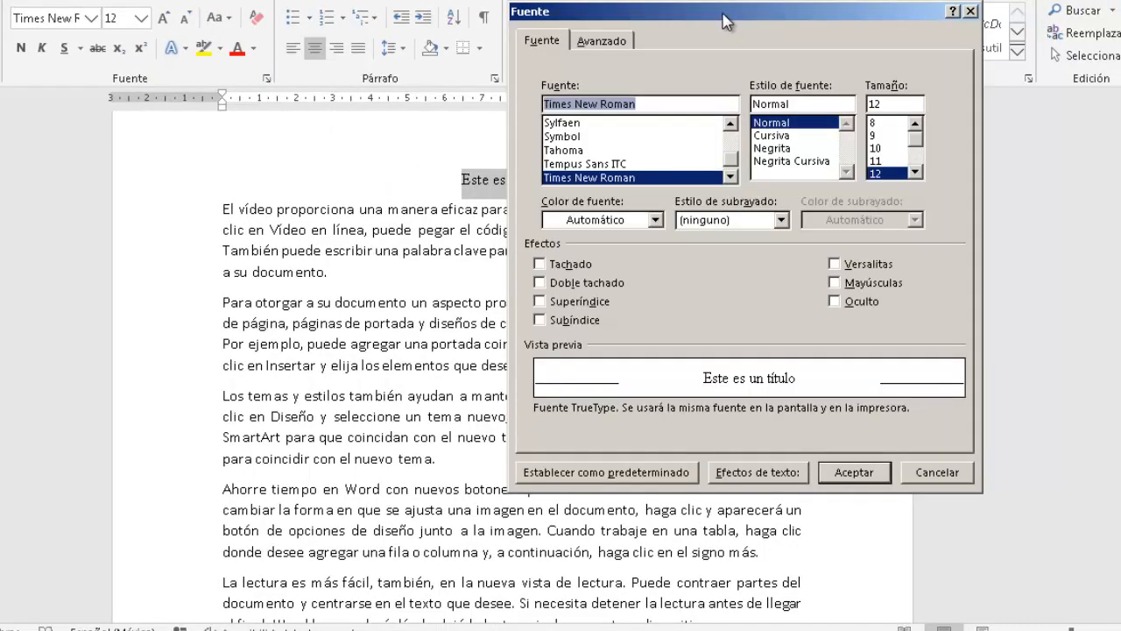
pyautogui.moveTo(725, 21); pyautogui.dragTo(157, 105)
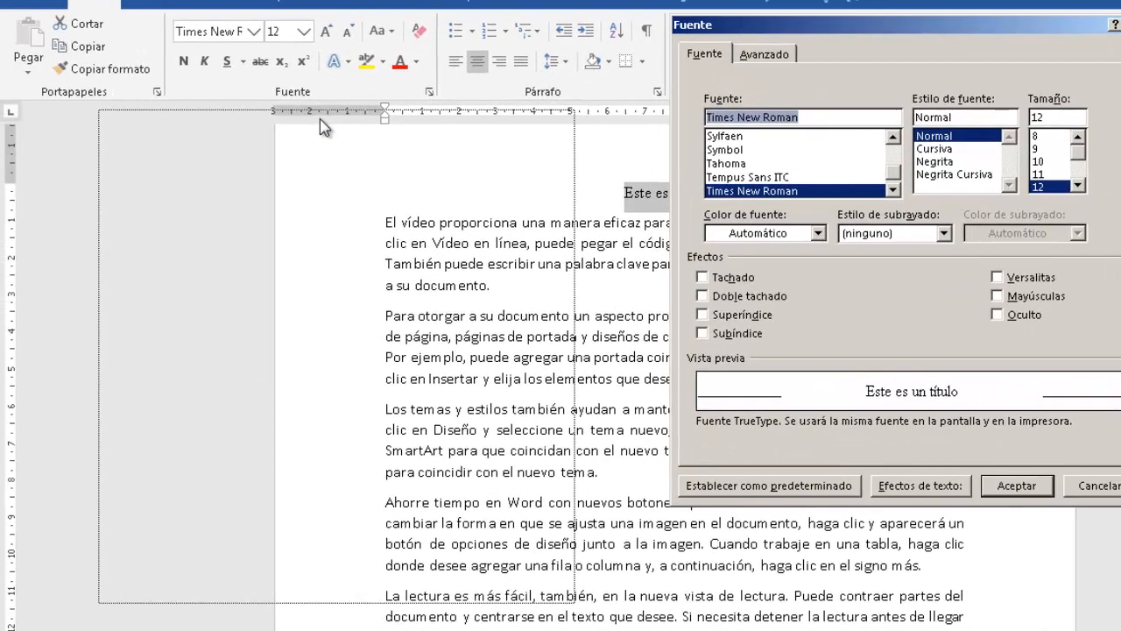
pyautogui.moveTo(319, 118); pyautogui.dragTo(322, 128)
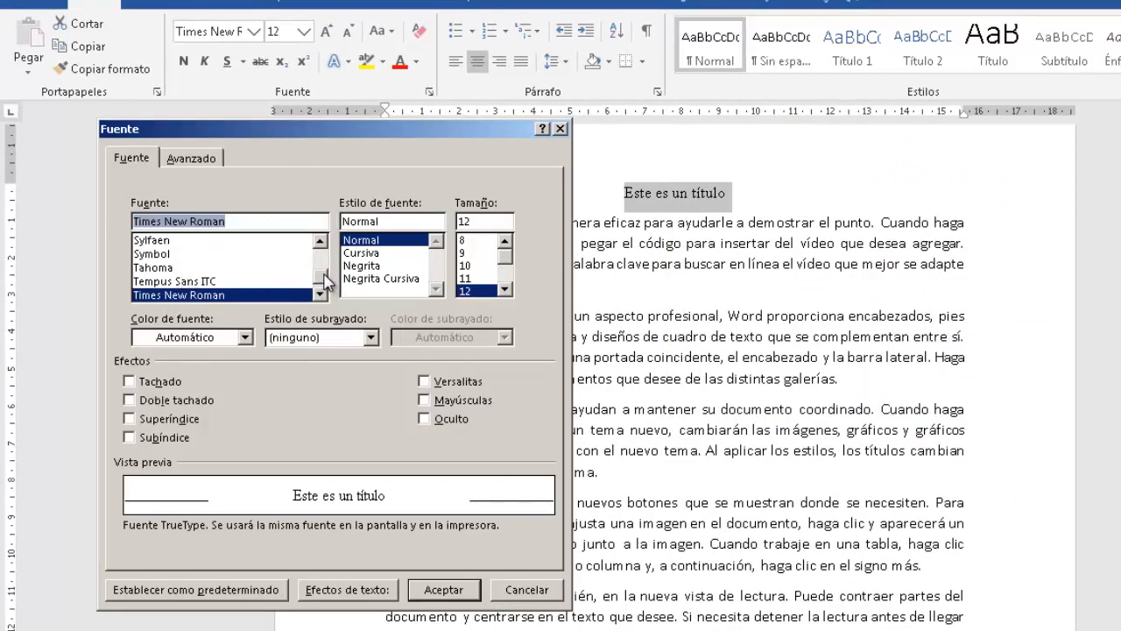
pyautogui.moveTo(323, 276); pyautogui.dragTo(321, 264)
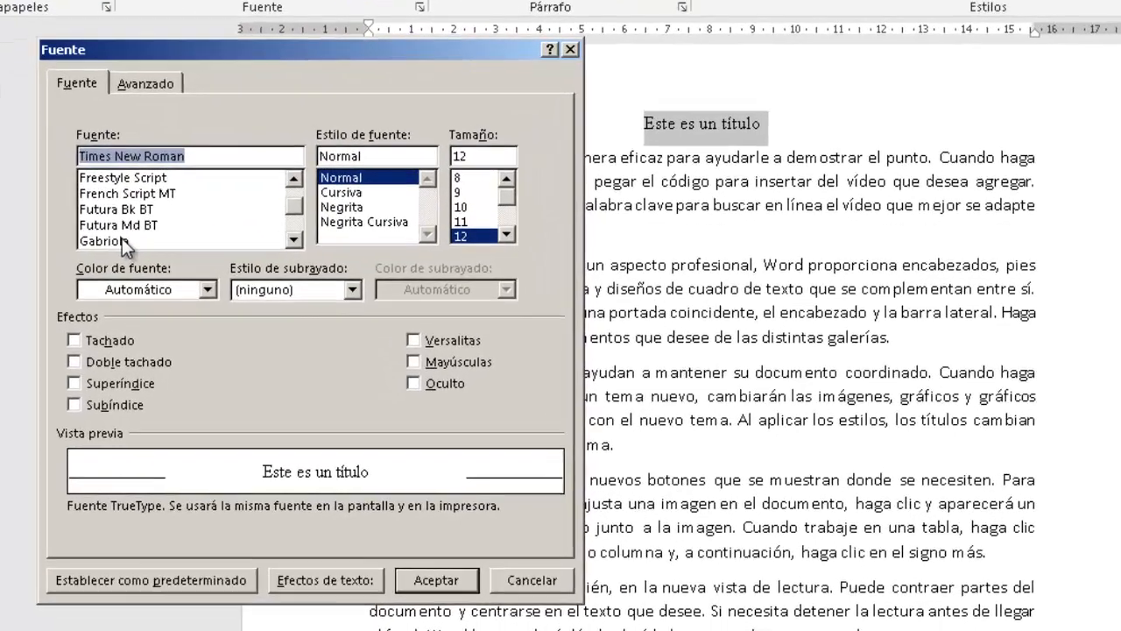
pyautogui.click(152, 270)
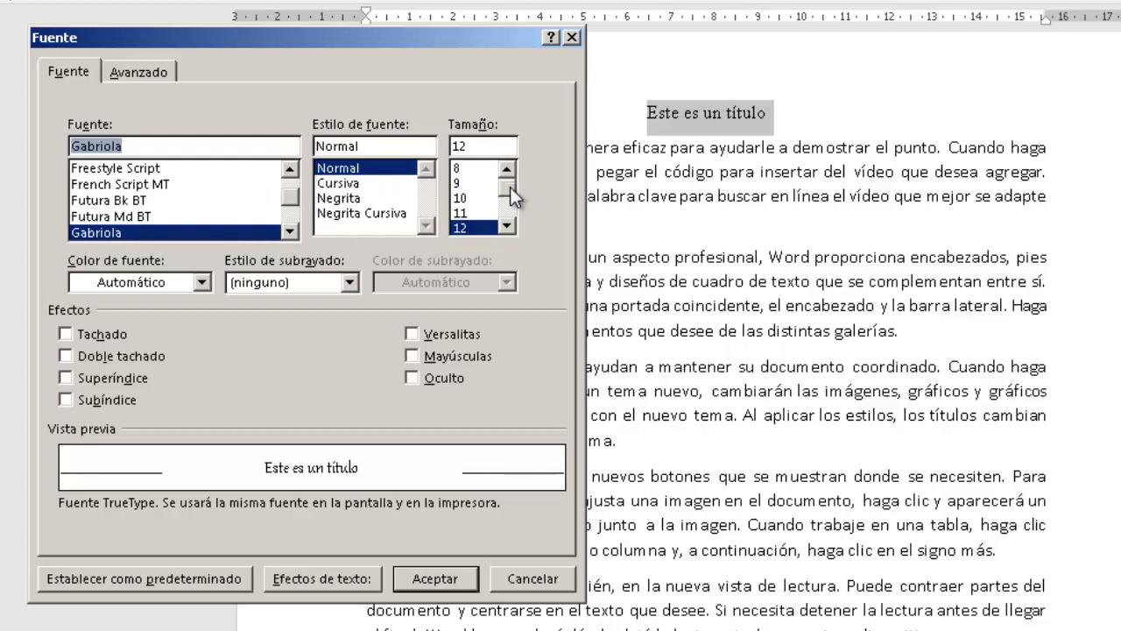
pyautogui.moveTo(510, 183); pyautogui.dragTo(510, 200)
pyautogui.click(466, 182)
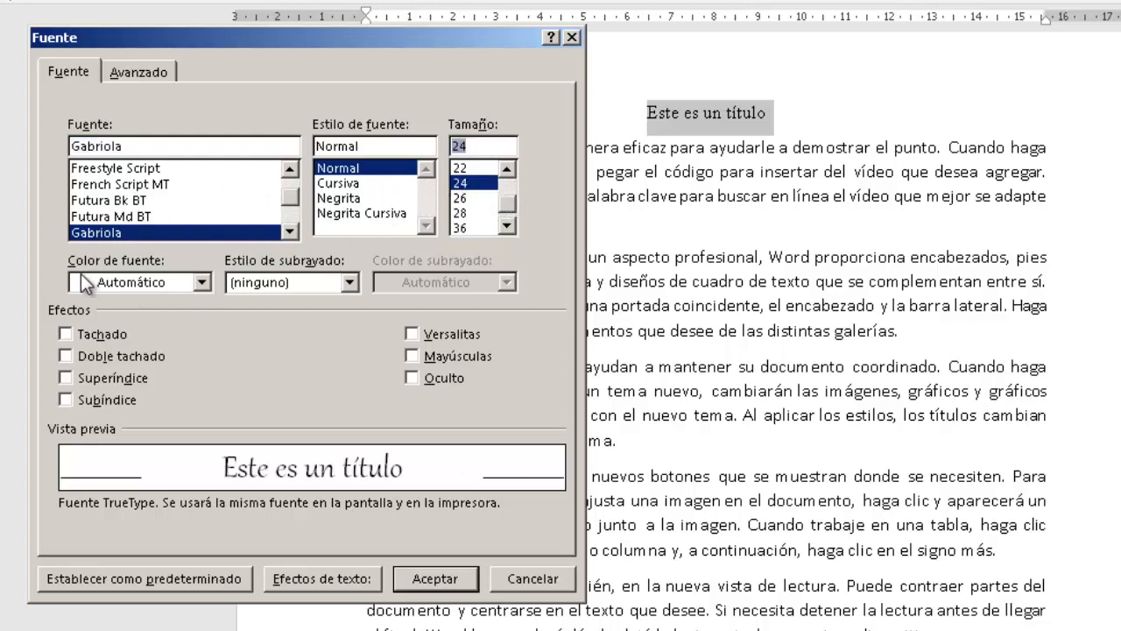
pyautogui.click(201, 282)
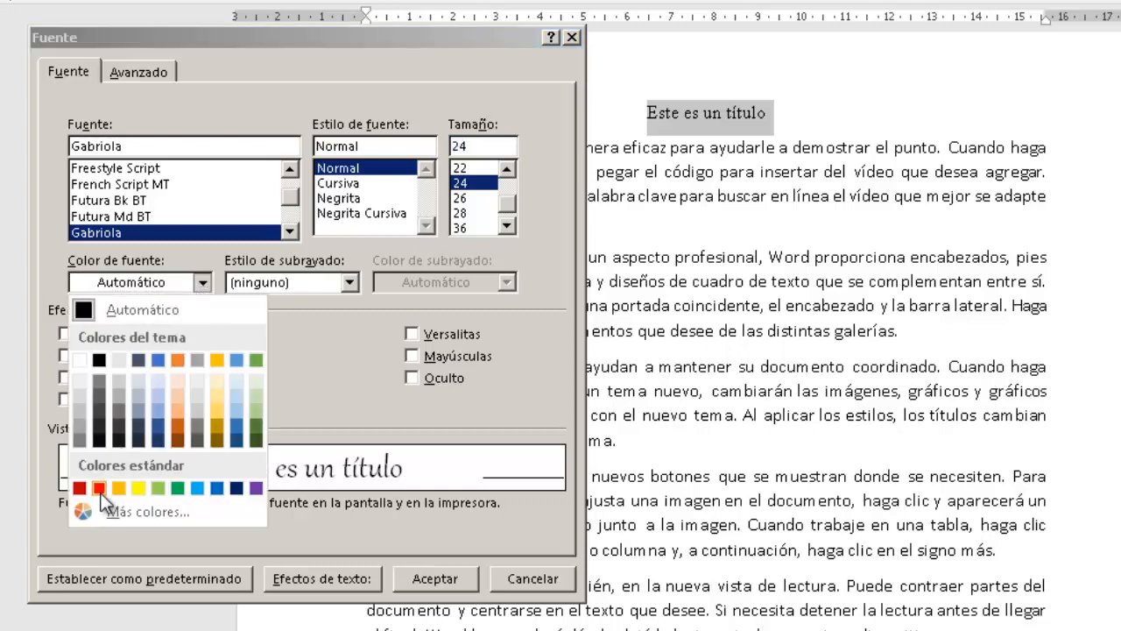
pyautogui.click(100, 488)
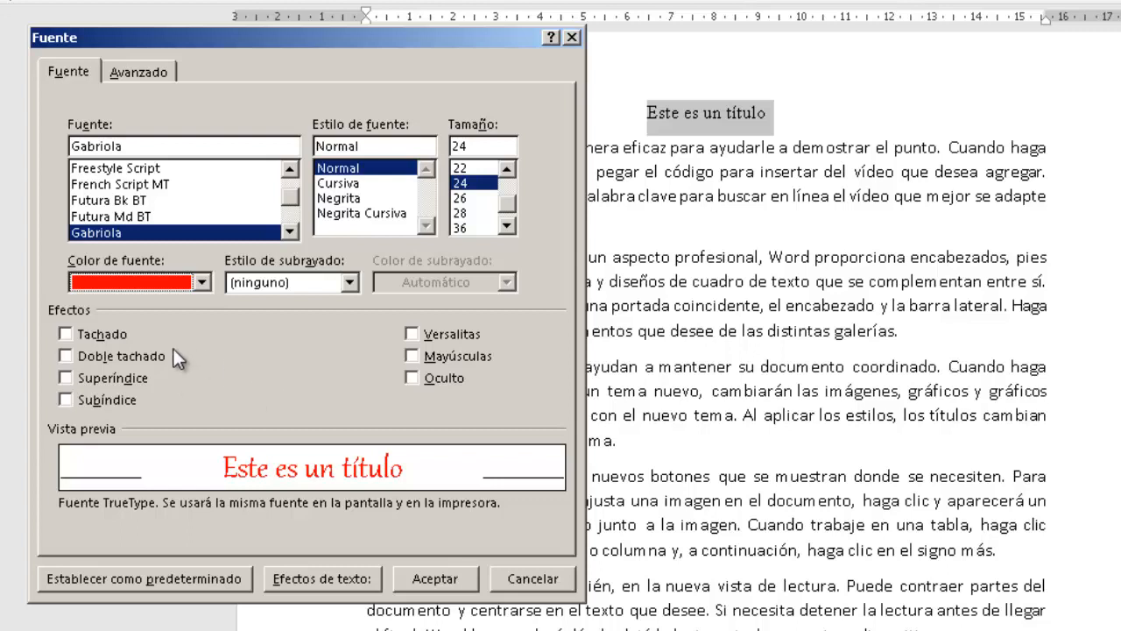
# - Try the strikethrough and double strikethrough effects on the title and remove them again
pyautogui.click(66, 336)
pyautogui.click(65, 355)
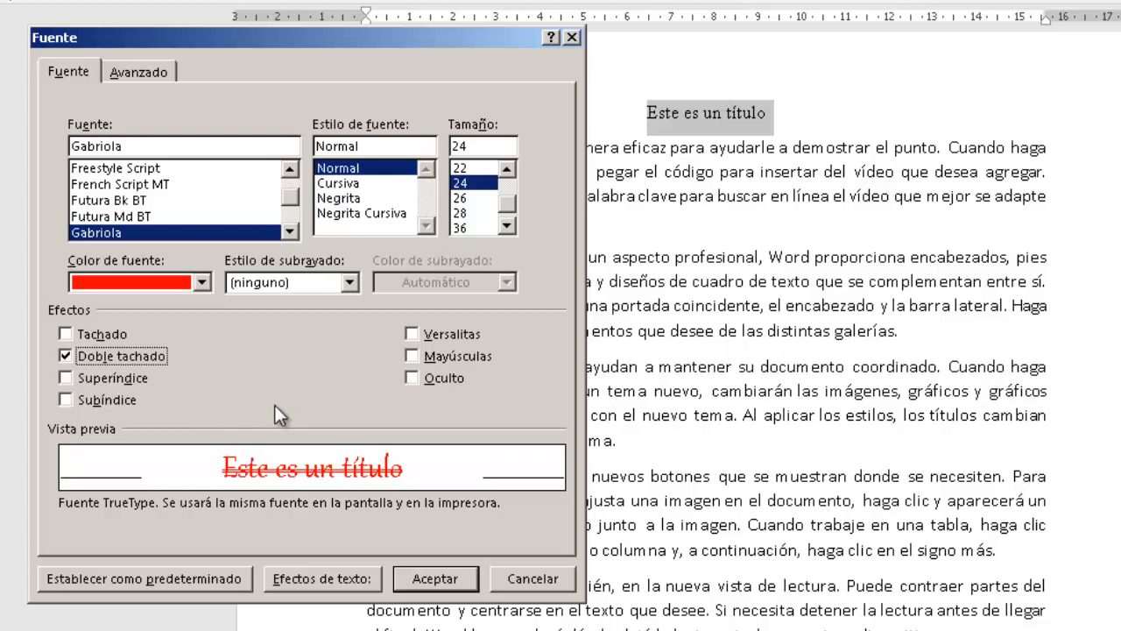
pyautogui.click(65, 357)
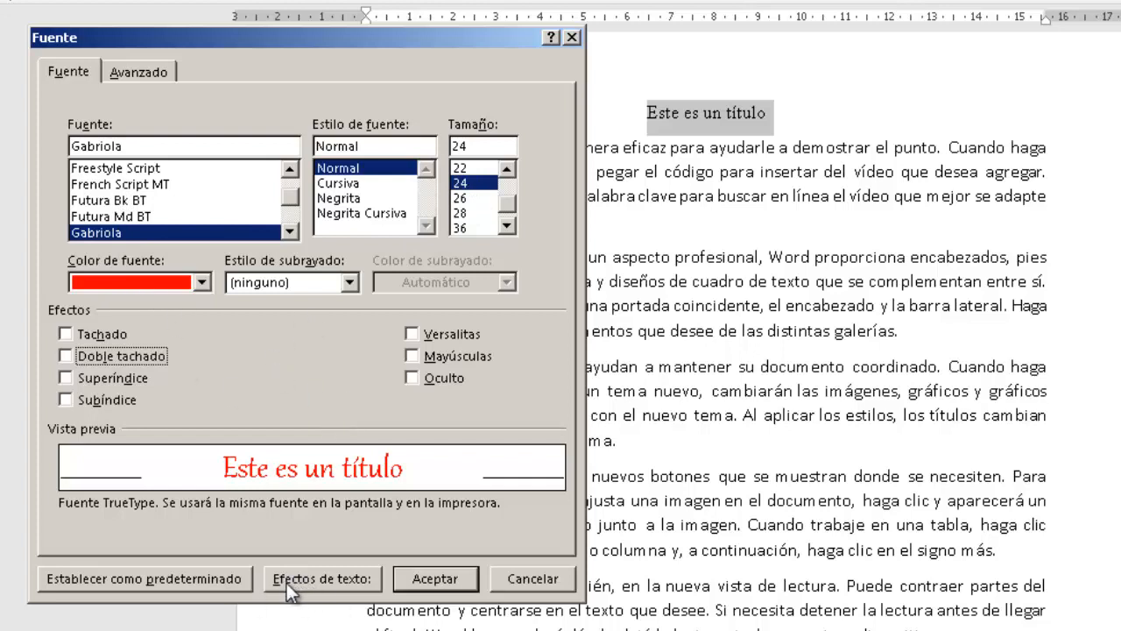
# - Give the title text a solid fill in standard green through the text effects format
pyautogui.click(343, 582)
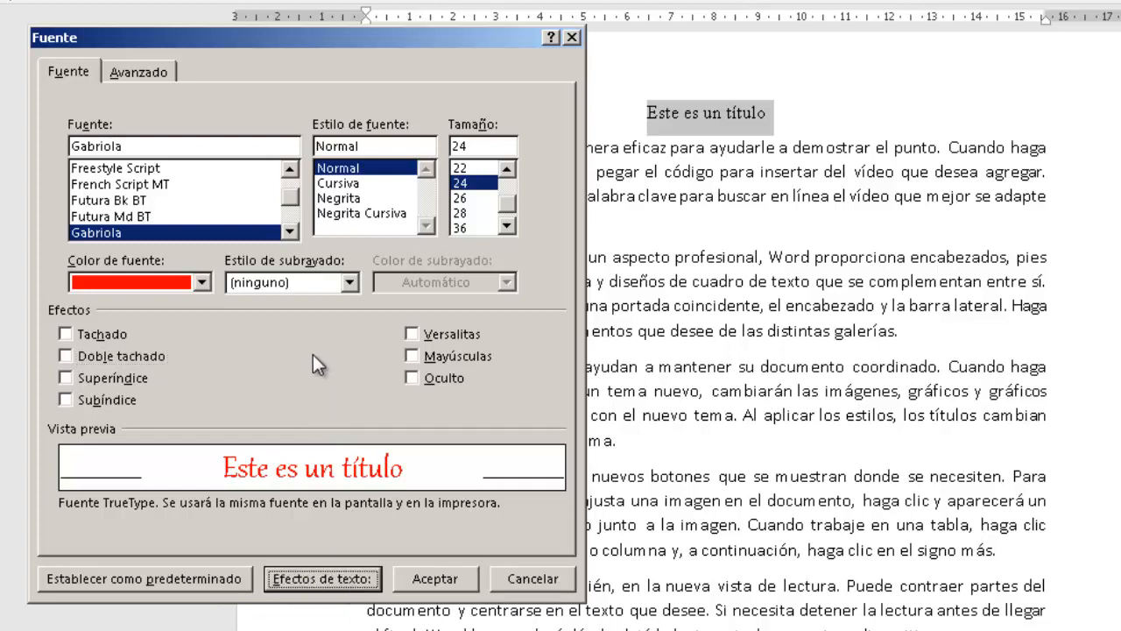
pyautogui.click(311, 577)
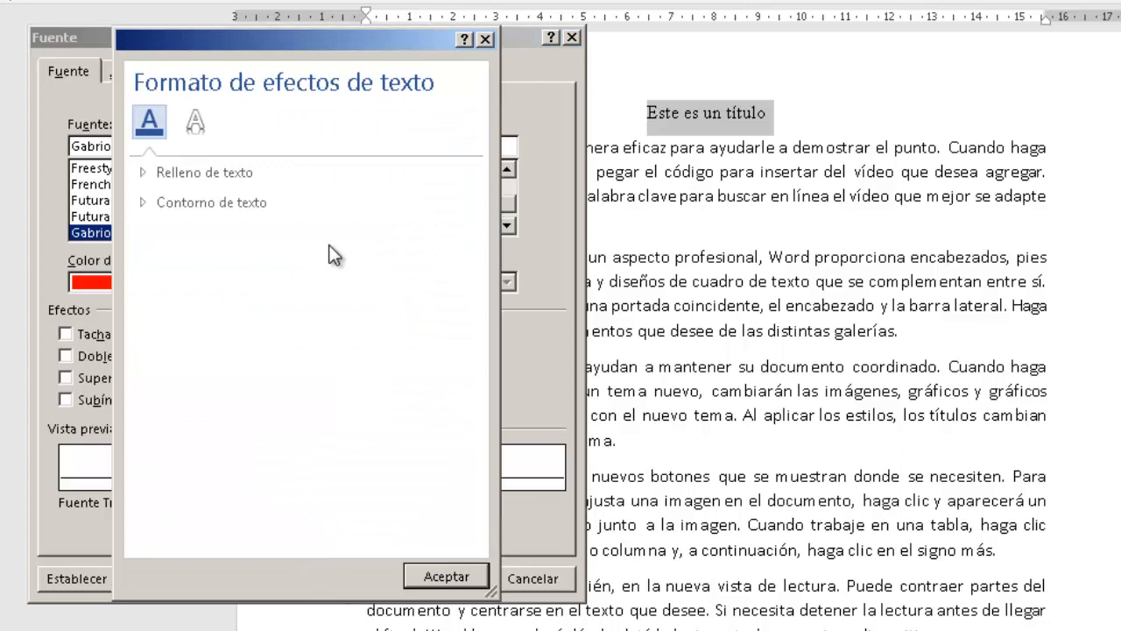
pyautogui.moveTo(363, 36); pyautogui.dragTo(395, 40)
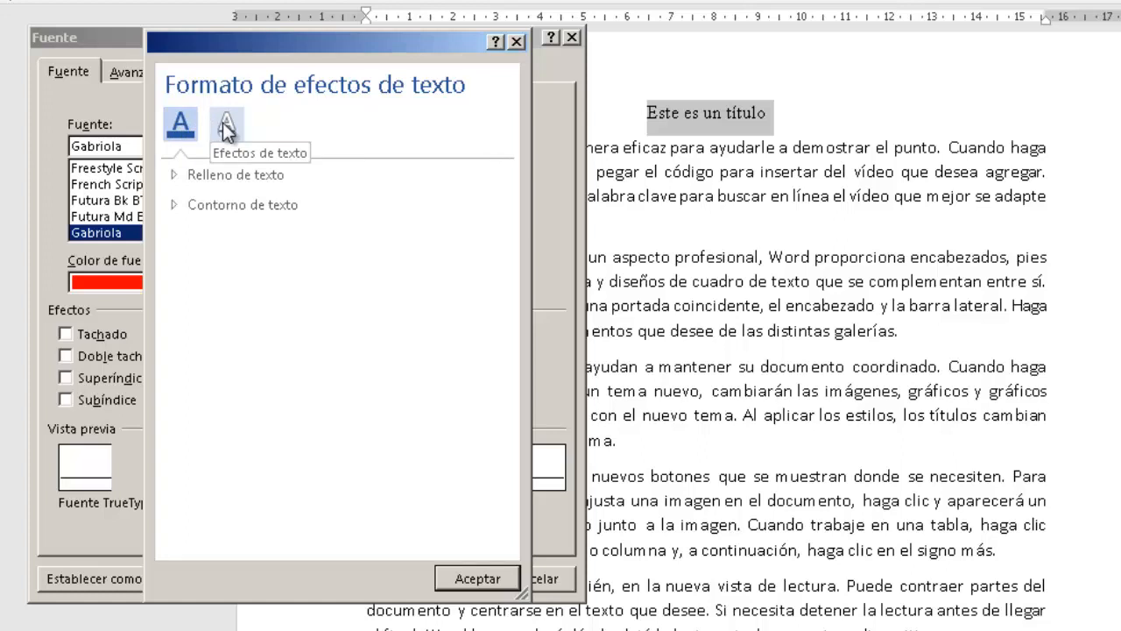
pyautogui.click(181, 177)
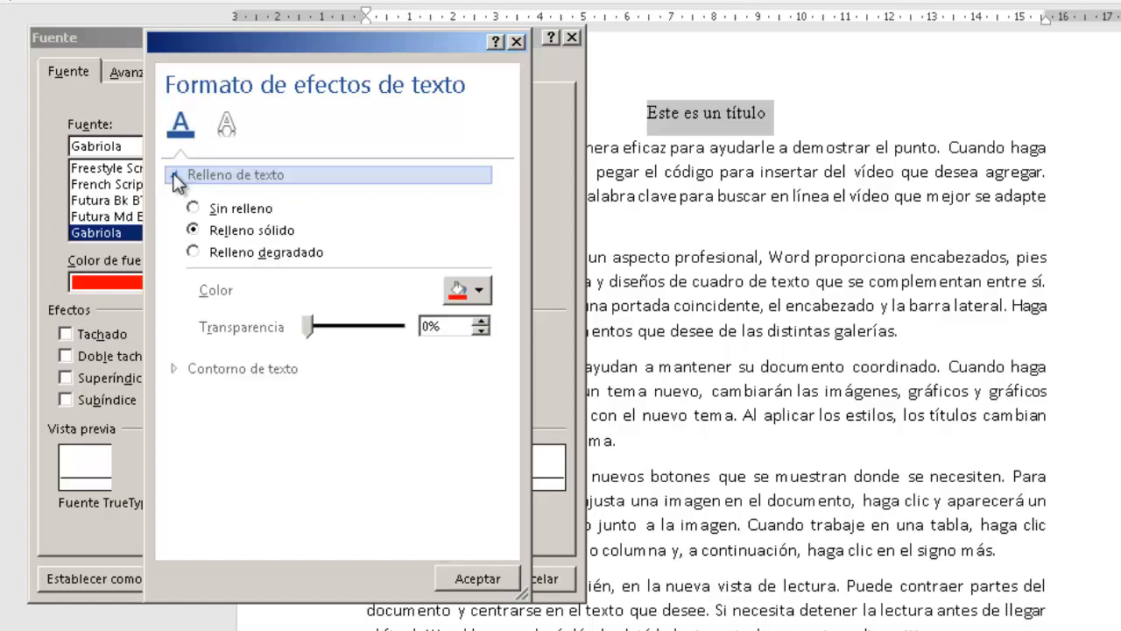
pyautogui.click(229, 237)
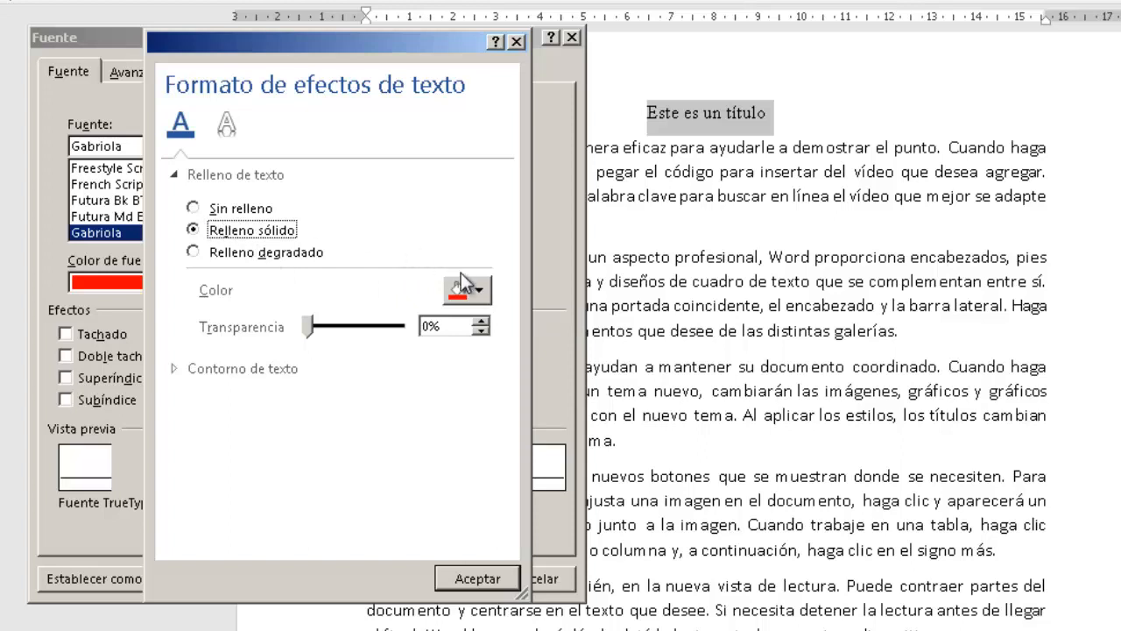
pyautogui.click(483, 297)
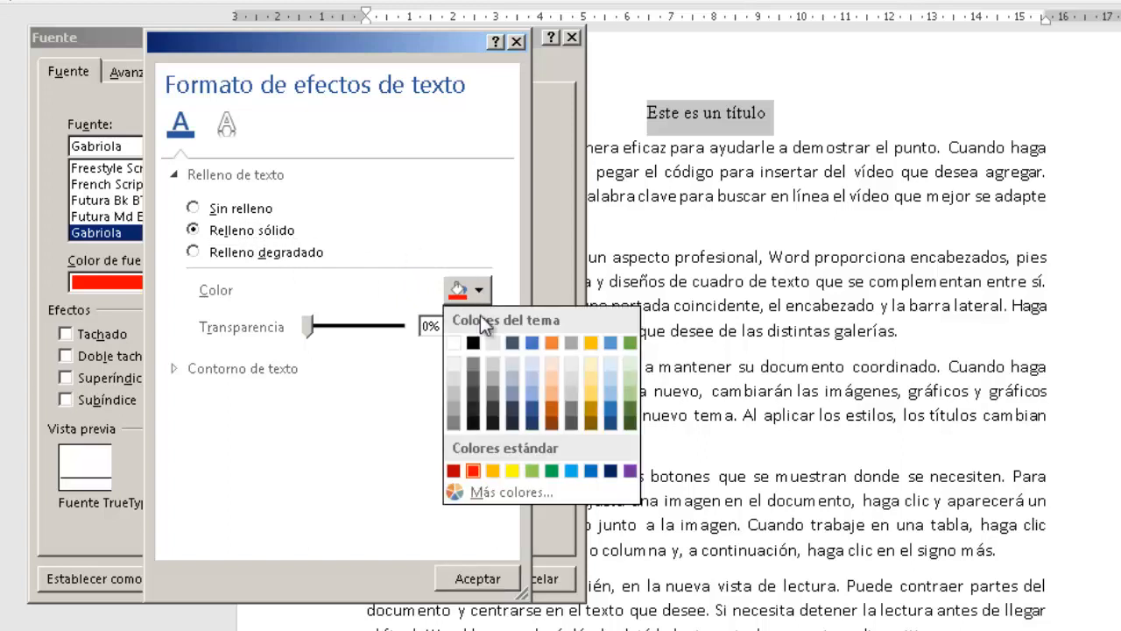
pyautogui.click(553, 471)
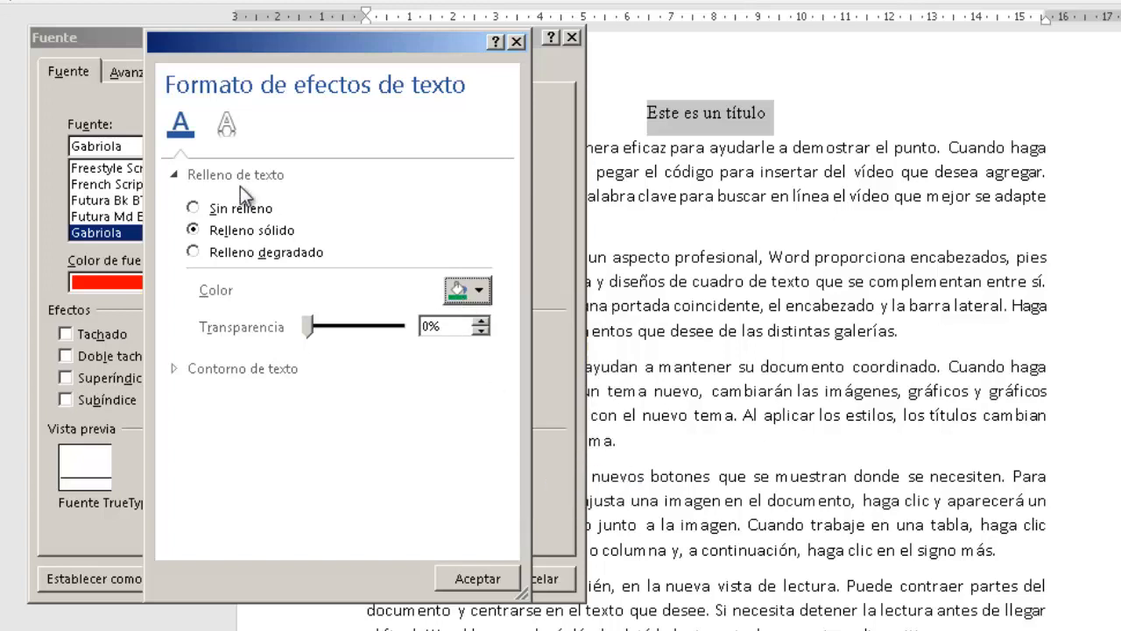
# - Add a solid black outline to the title text and accept the text effects
pyautogui.click(200, 367)
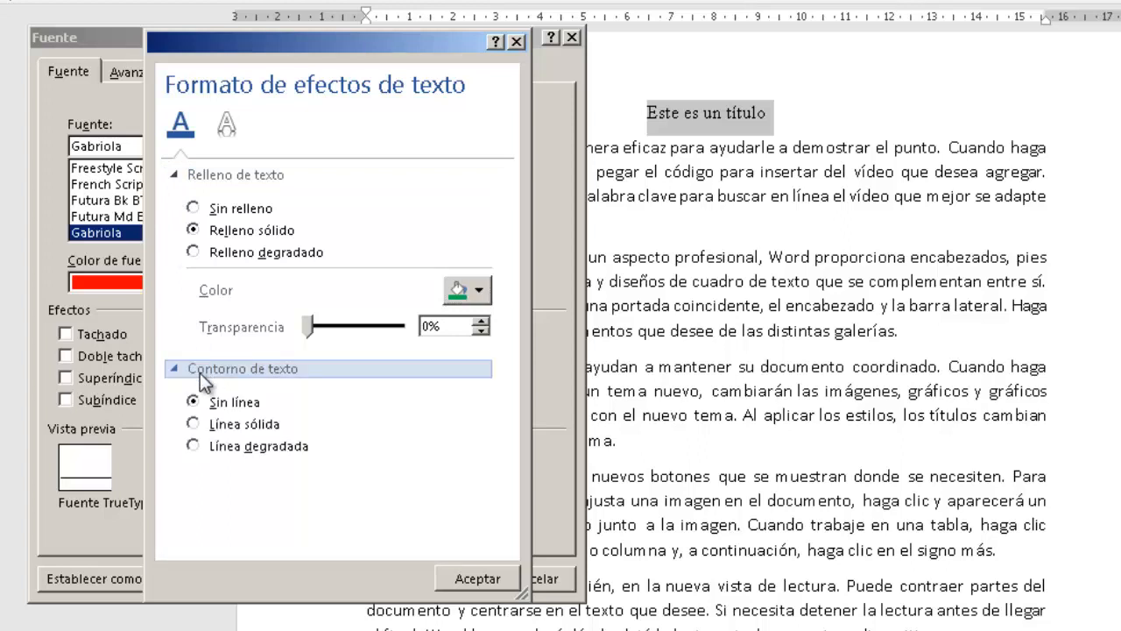
pyautogui.click(195, 425)
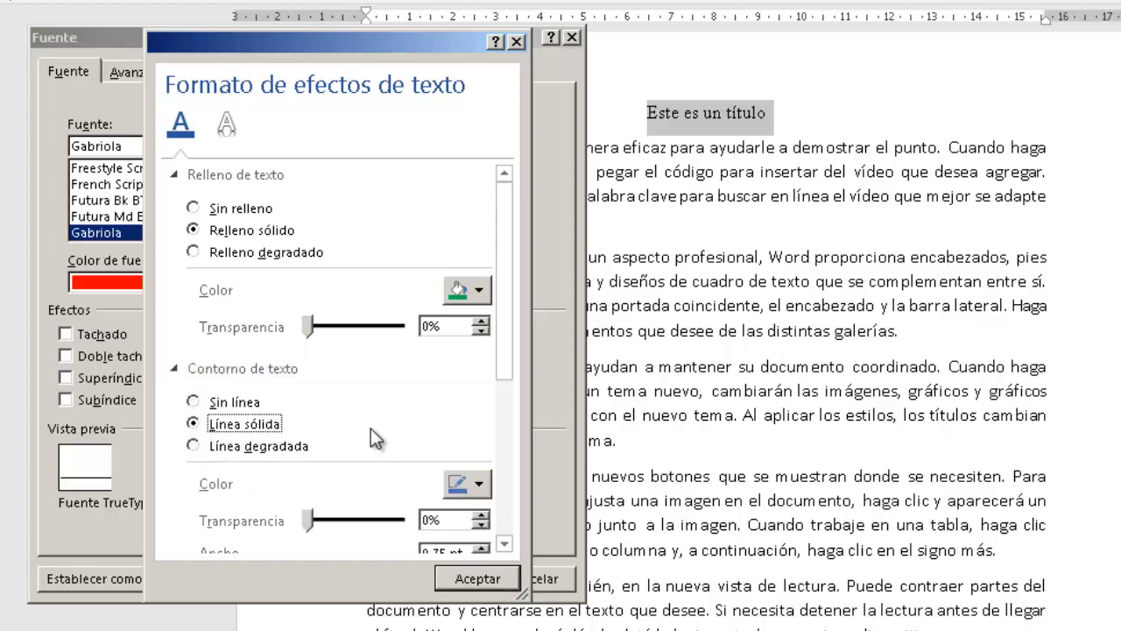
pyautogui.moveTo(509, 359); pyautogui.dragTo(508, 414)
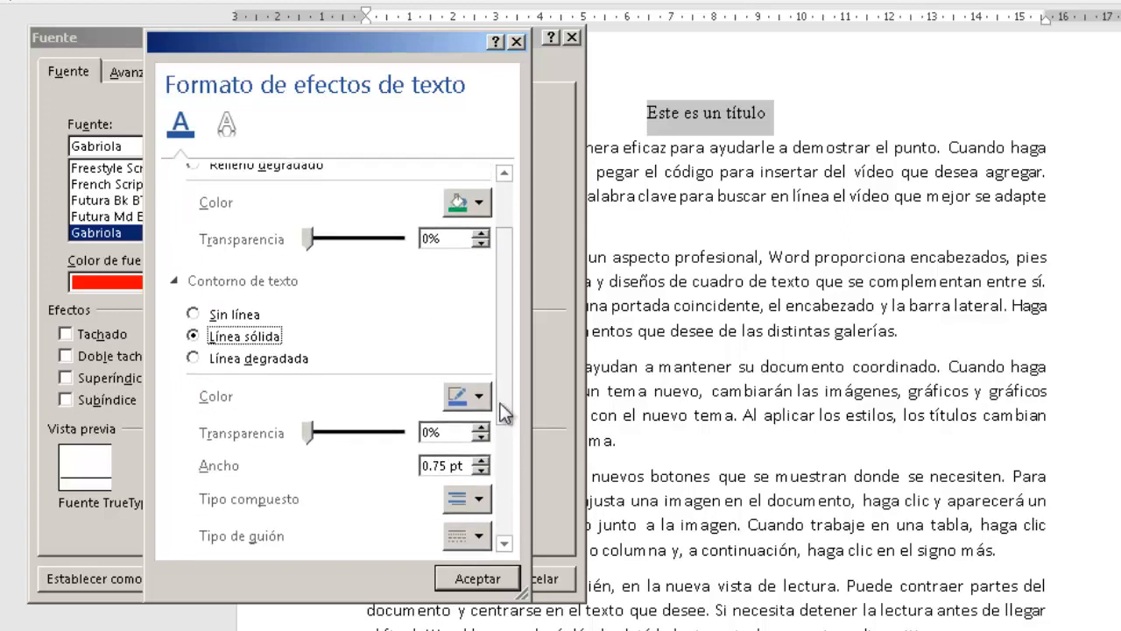
pyautogui.click(480, 397)
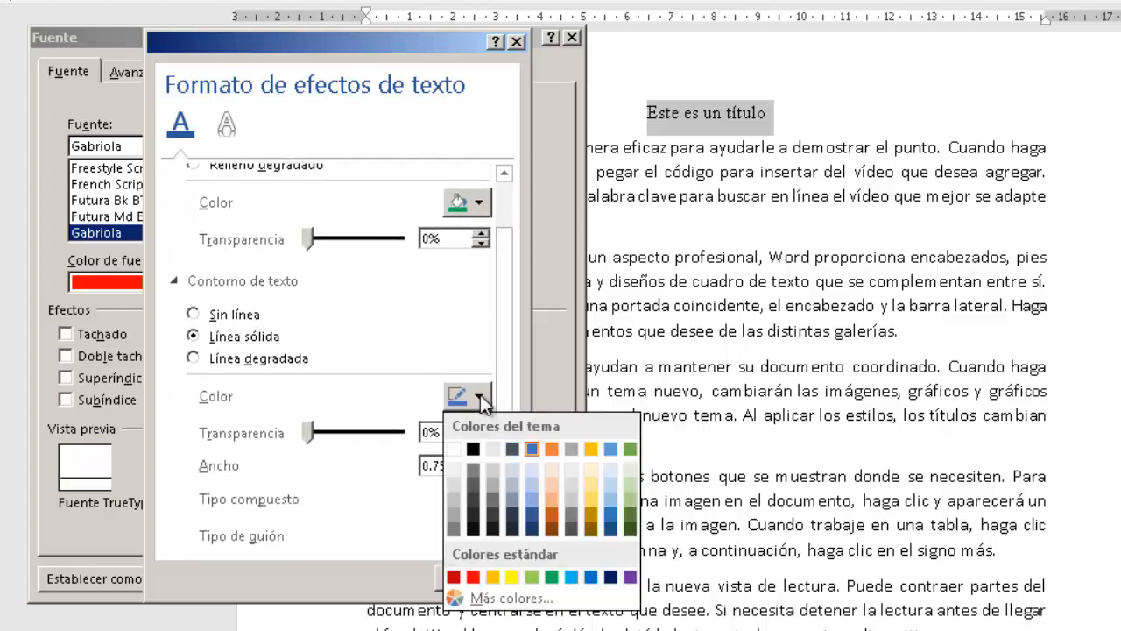
pyautogui.click(472, 446)
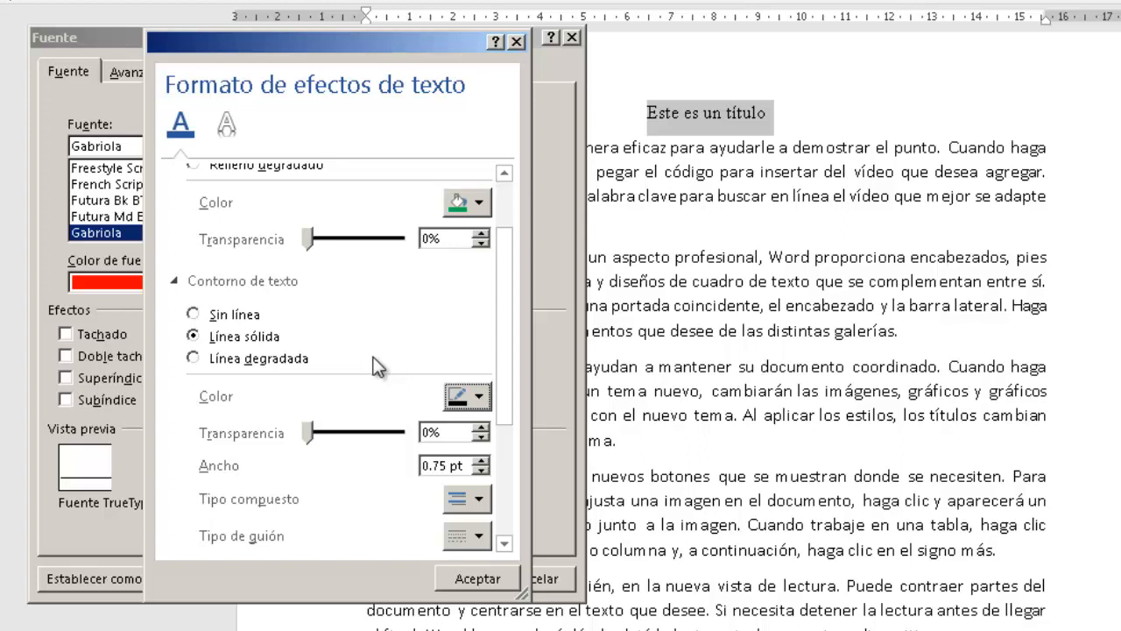
pyautogui.click(465, 578)
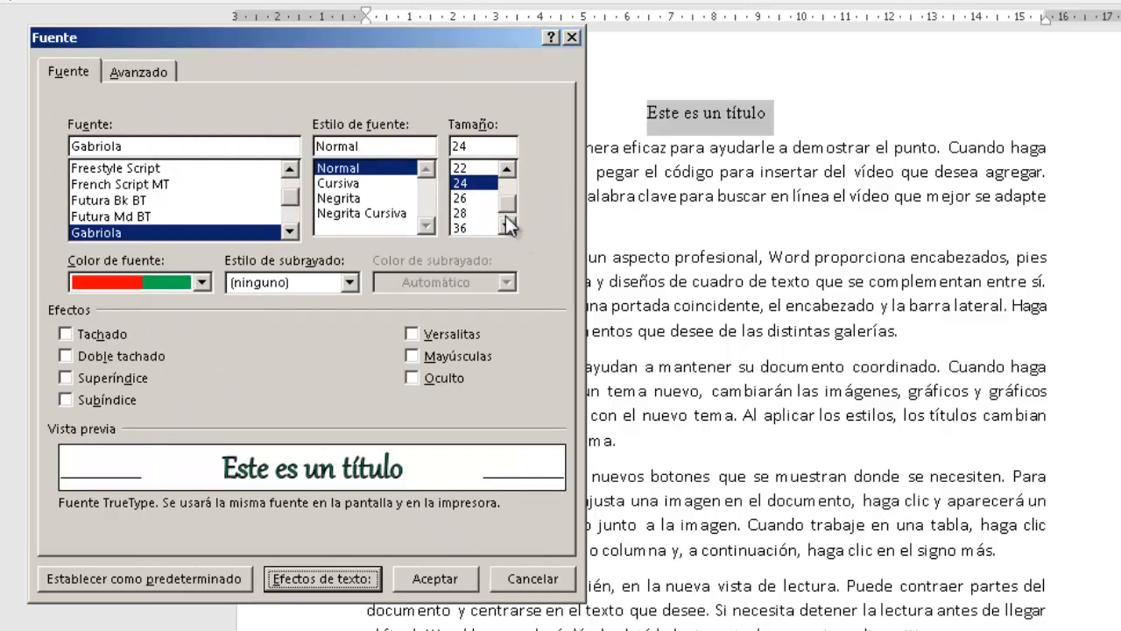
# - Set the title's font size to 36 pt, apply the font settings and deselect the title
pyautogui.click(463, 226)
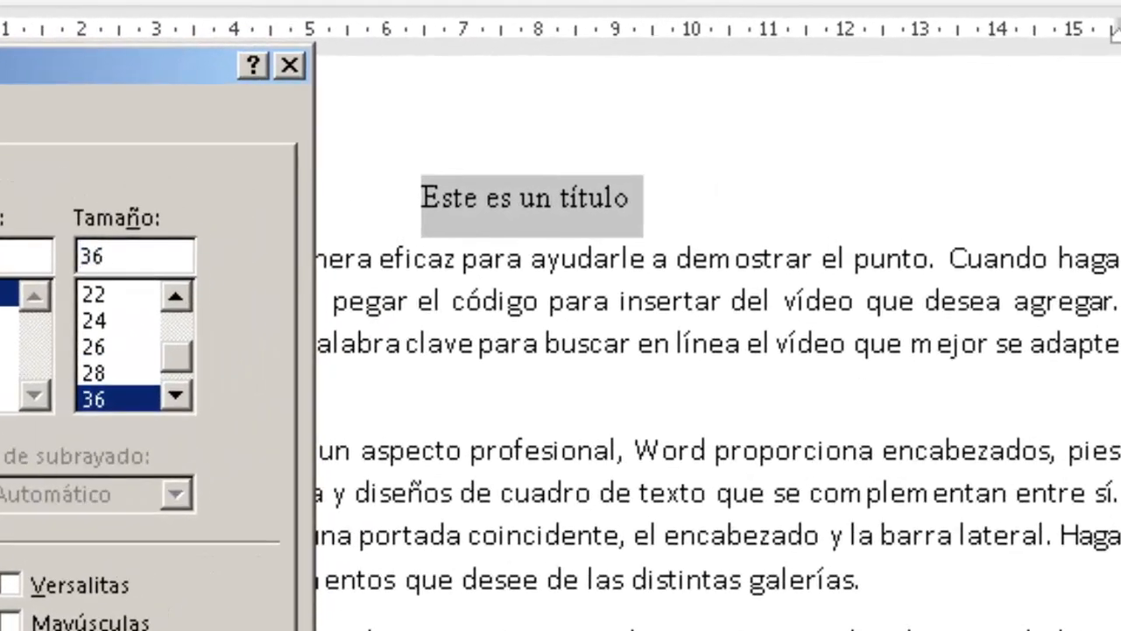
pyautogui.click(430, 576)
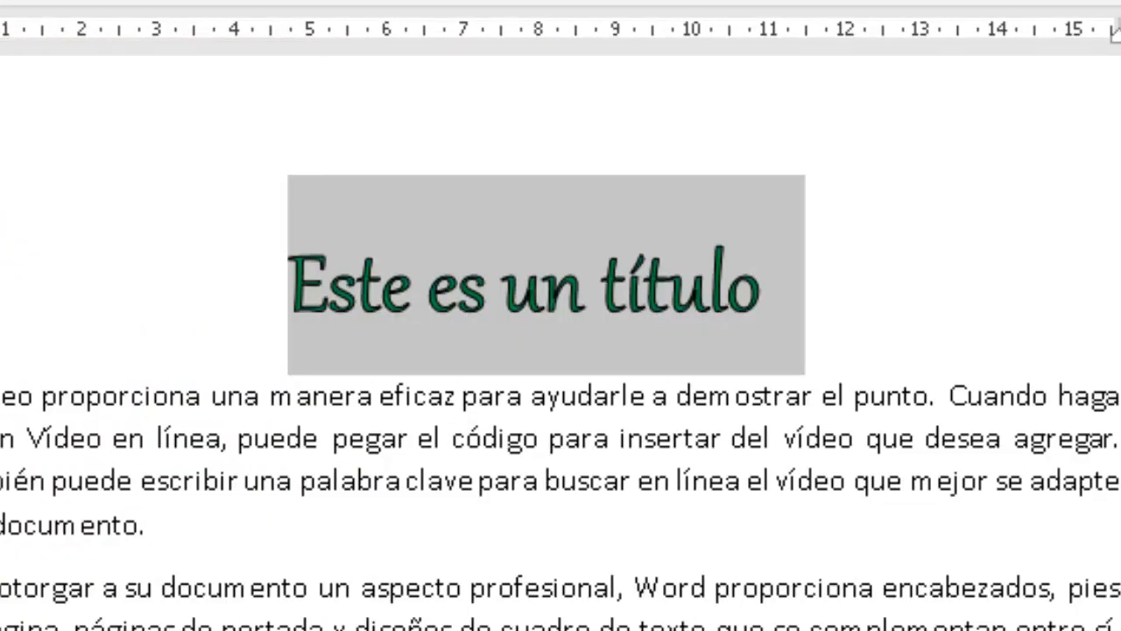
pyautogui.click(842, 309)
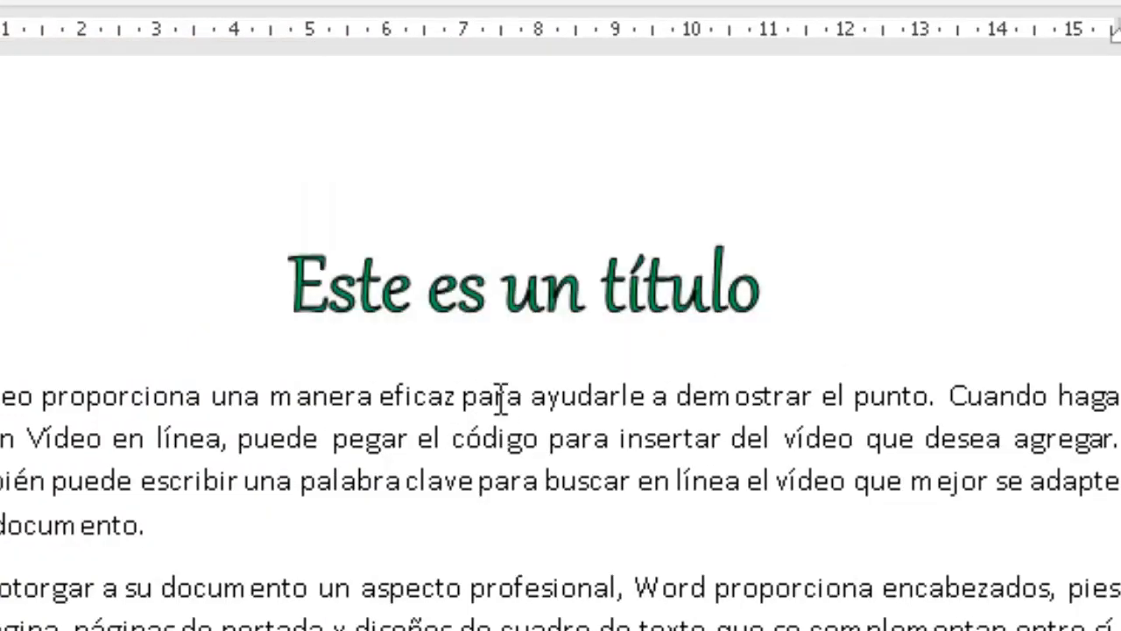
# - Open the Font dialog with the cursor at the end of the first paragraph and no text selected, and cancel it
pyautogui.click(396, 523)
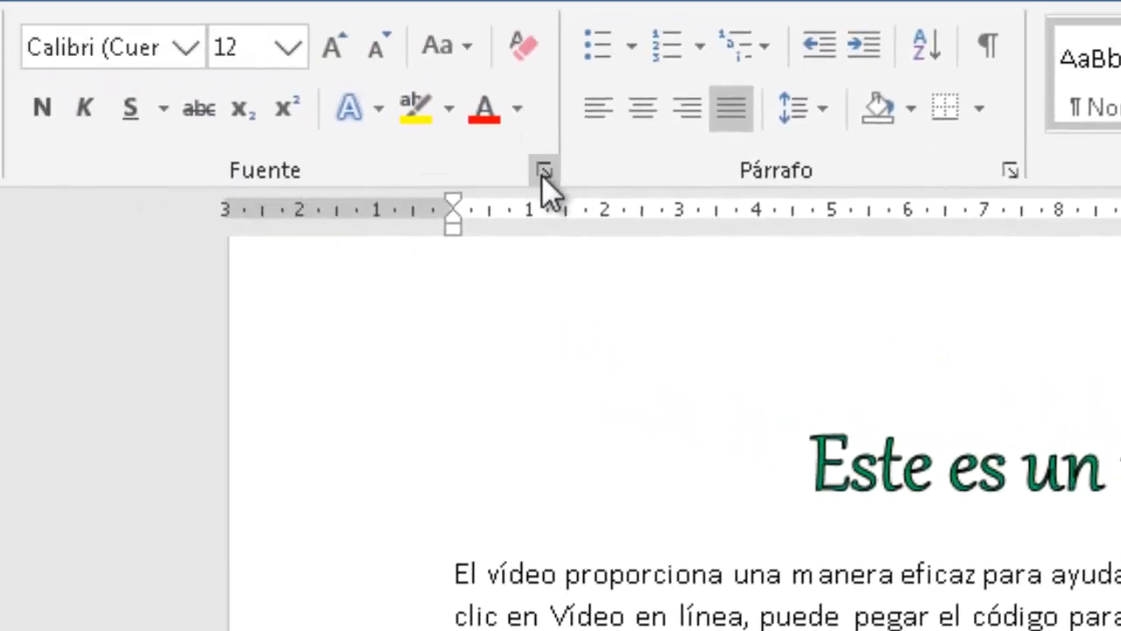
pyautogui.click(542, 175)
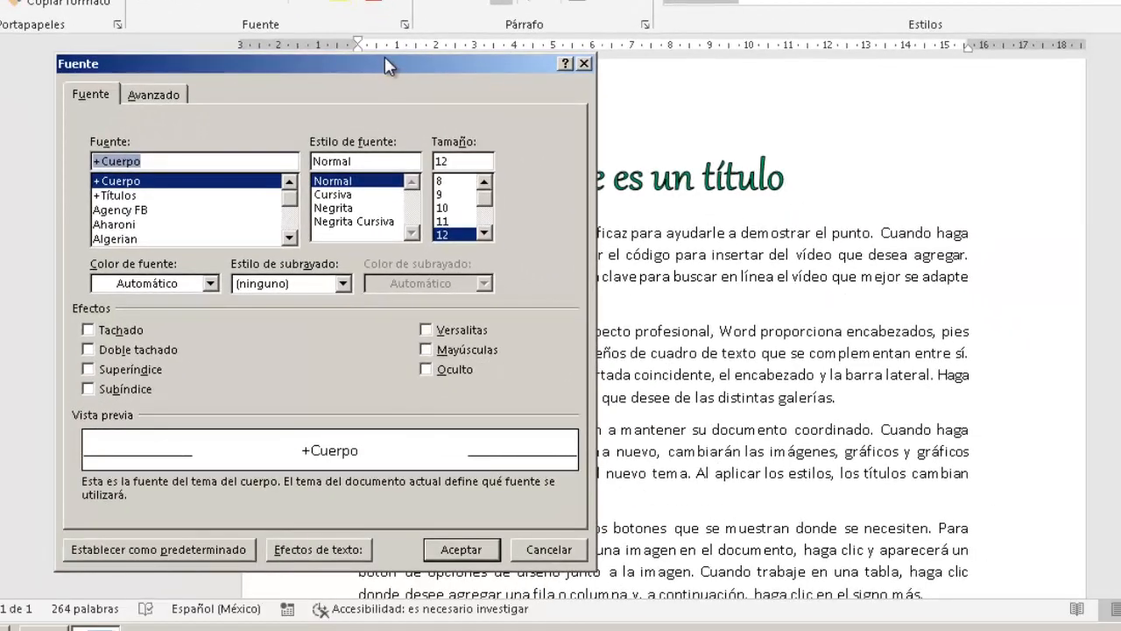
pyautogui.moveTo(384, 56)
pyautogui.mouseDown()
pyautogui.moveTo(358, 56)
pyautogui.moveTo(381, 56)
pyautogui.mouseUp()
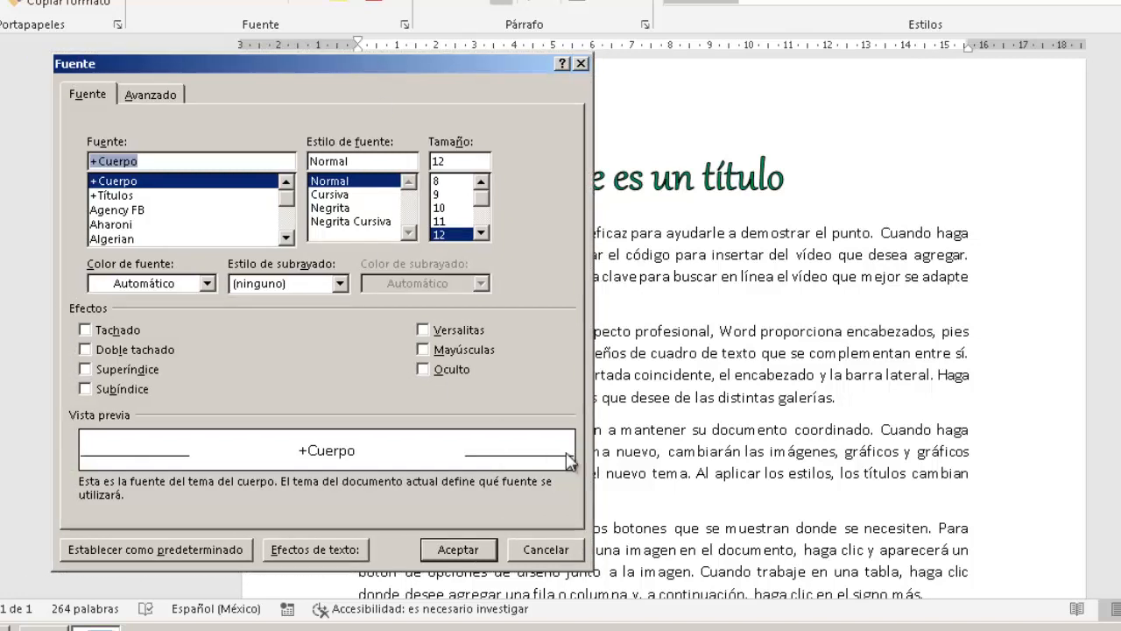
pyautogui.click(538, 555)
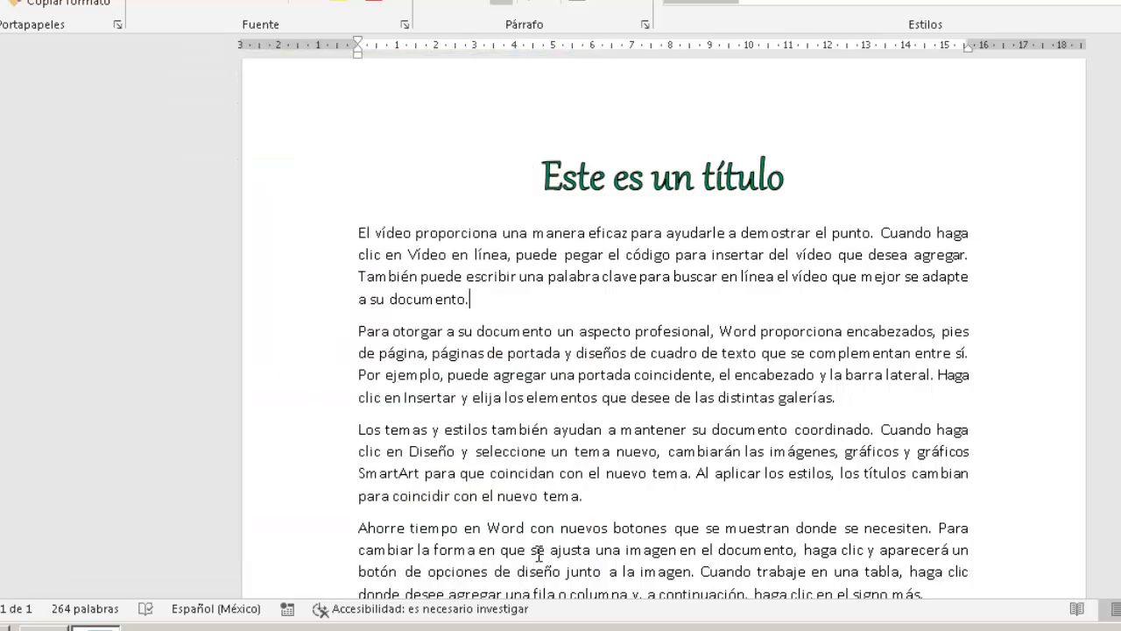
# - Give the title text the second perspective shadow preset through the text effects format in the Font dialog
pyautogui.click(305, 178)
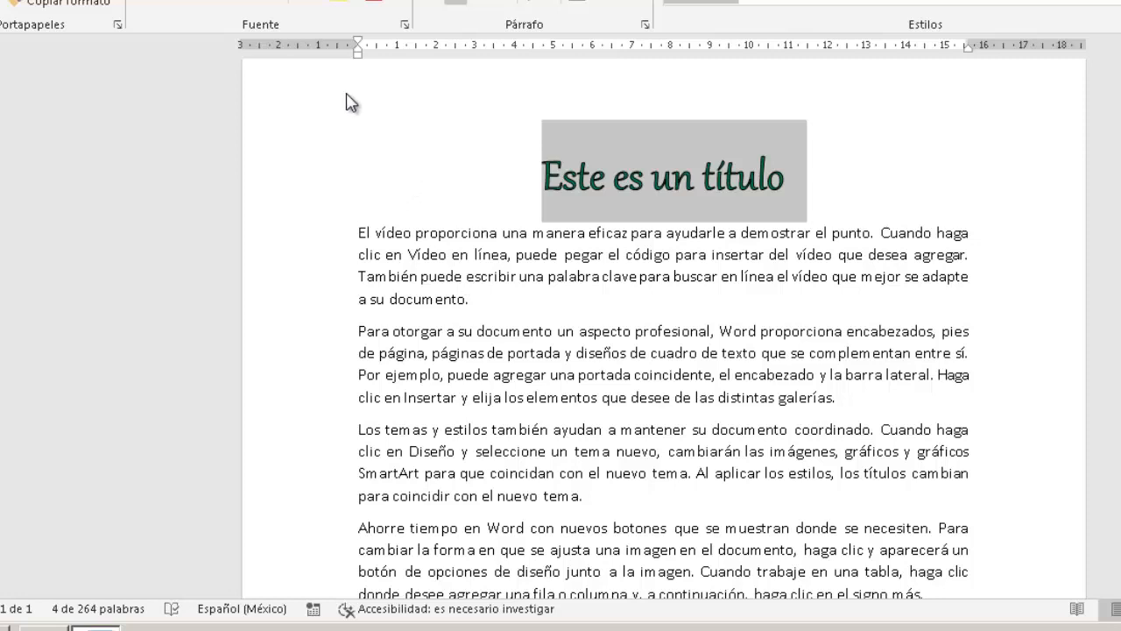
pyautogui.click(405, 30)
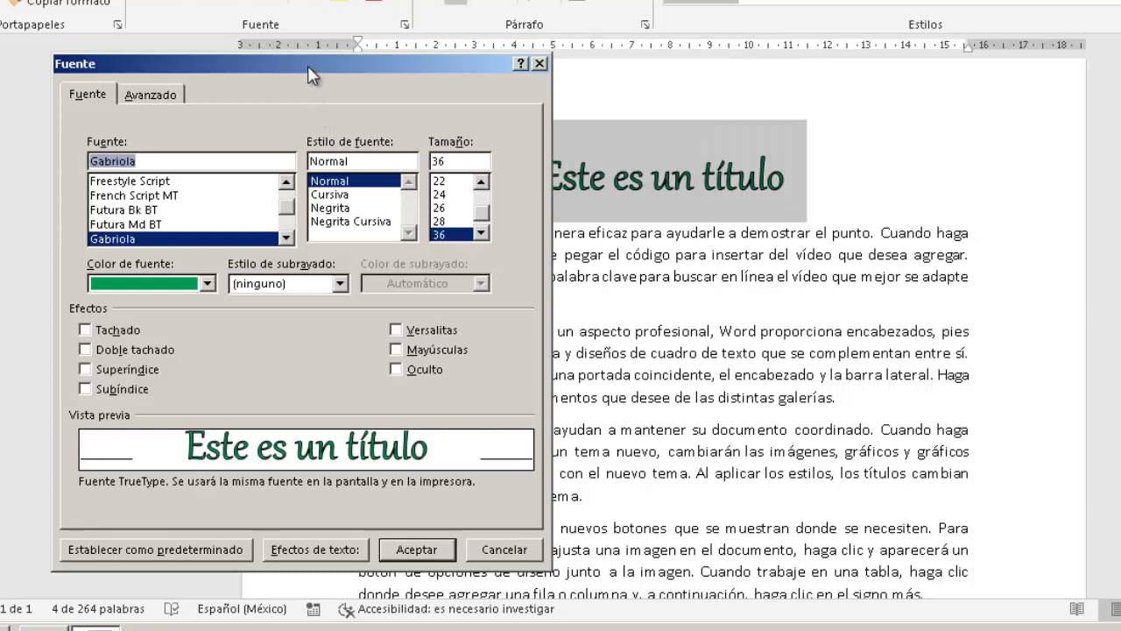
pyautogui.moveTo(310, 64); pyautogui.dragTo(296, 45)
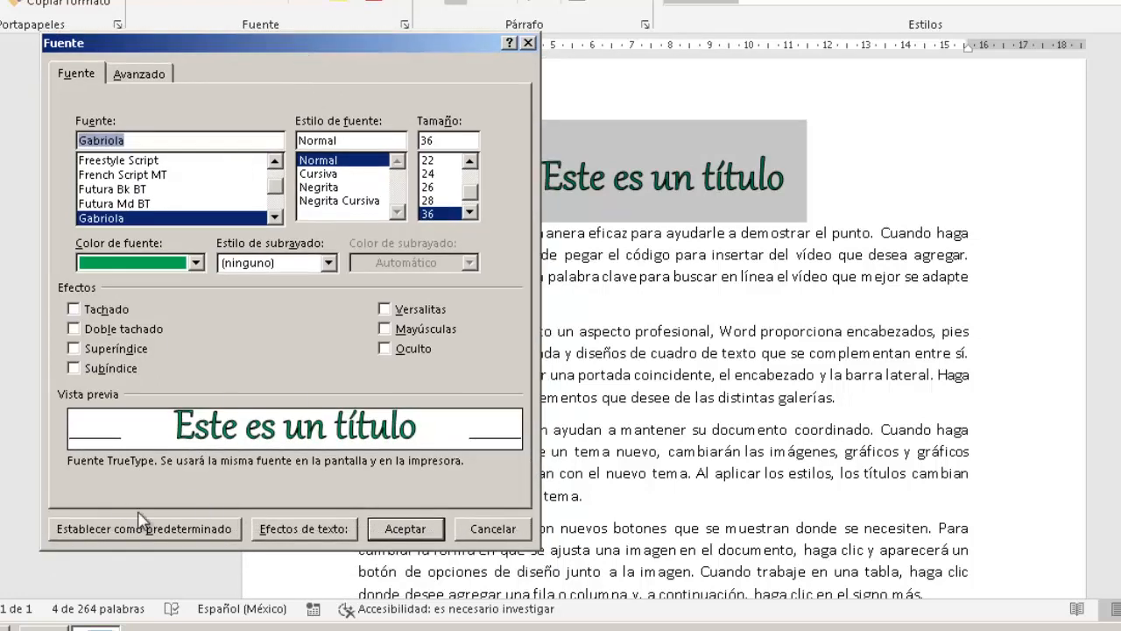
pyautogui.click(302, 529)
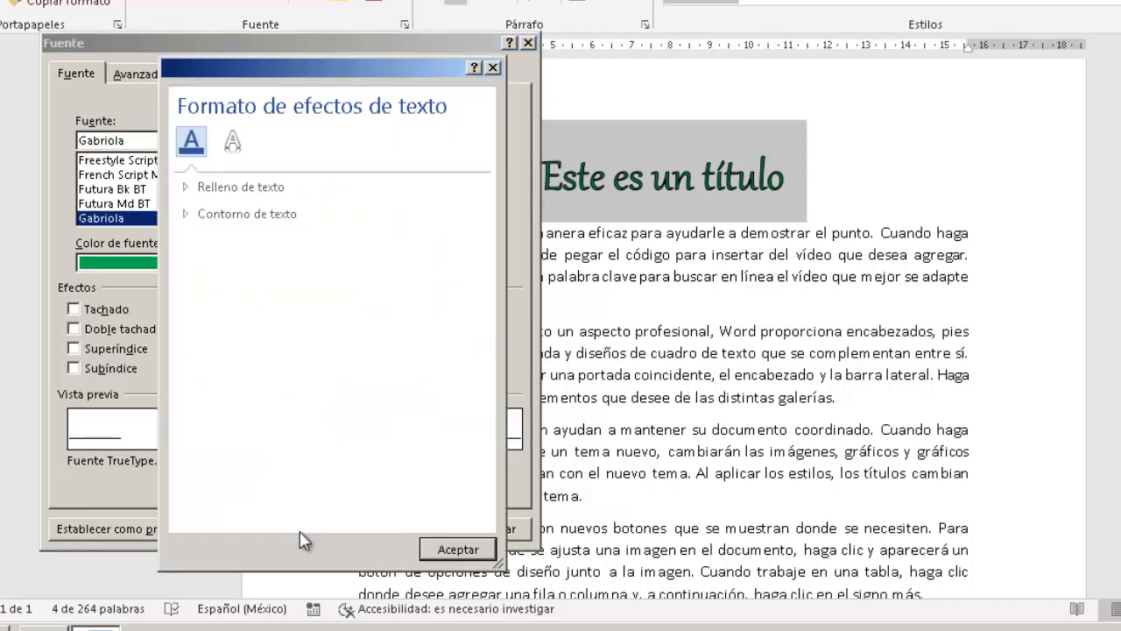
pyautogui.click(233, 143)
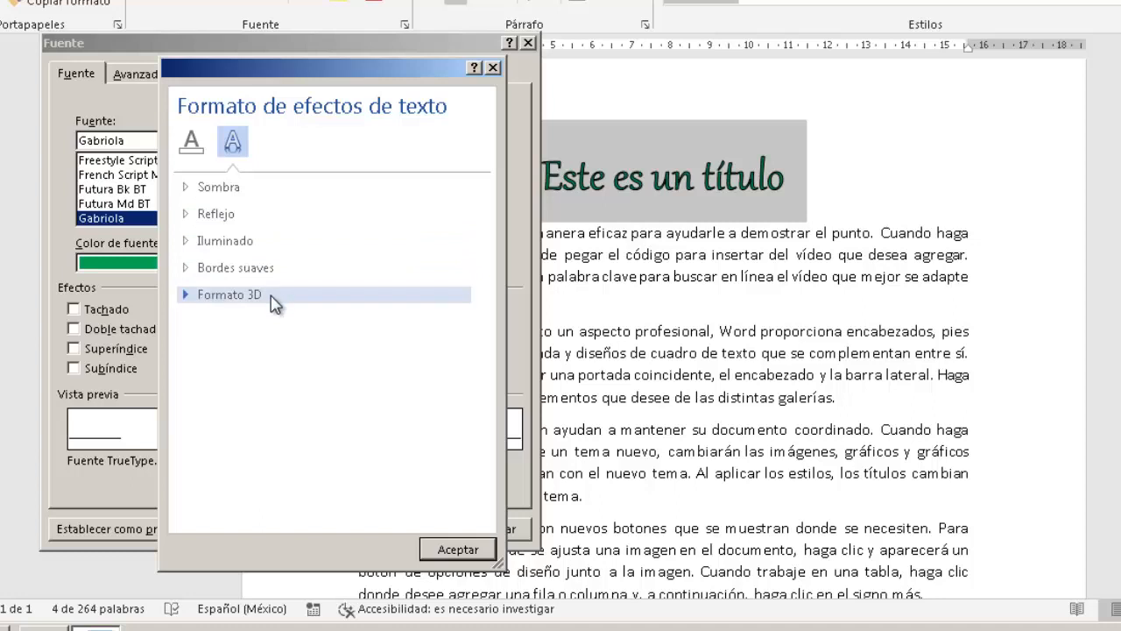
pyautogui.click(218, 188)
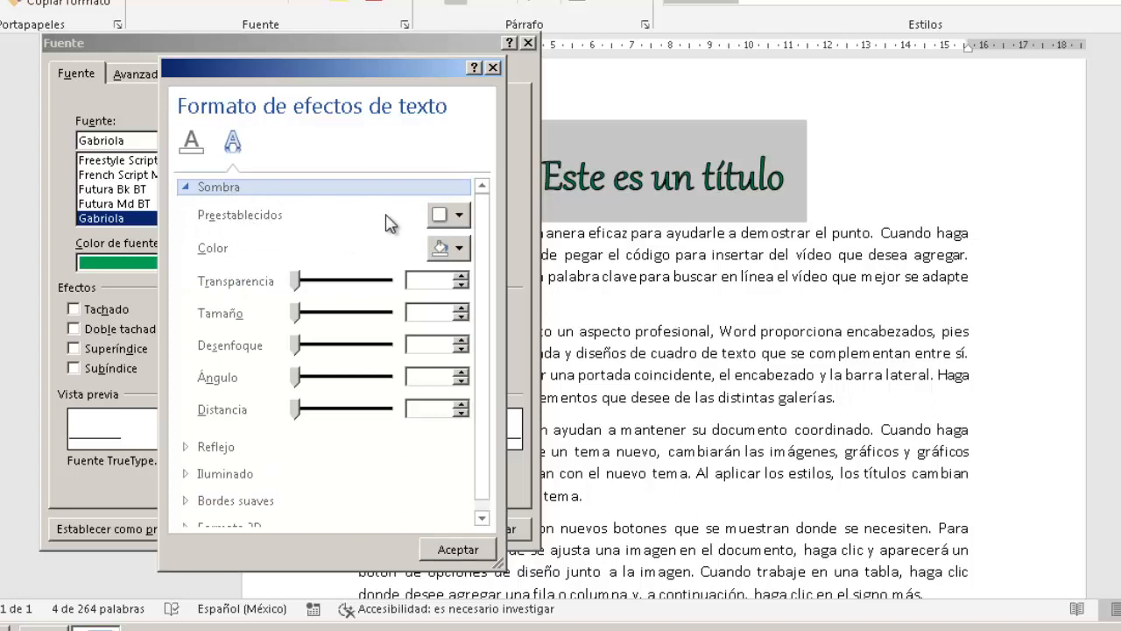
pyautogui.click(458, 217)
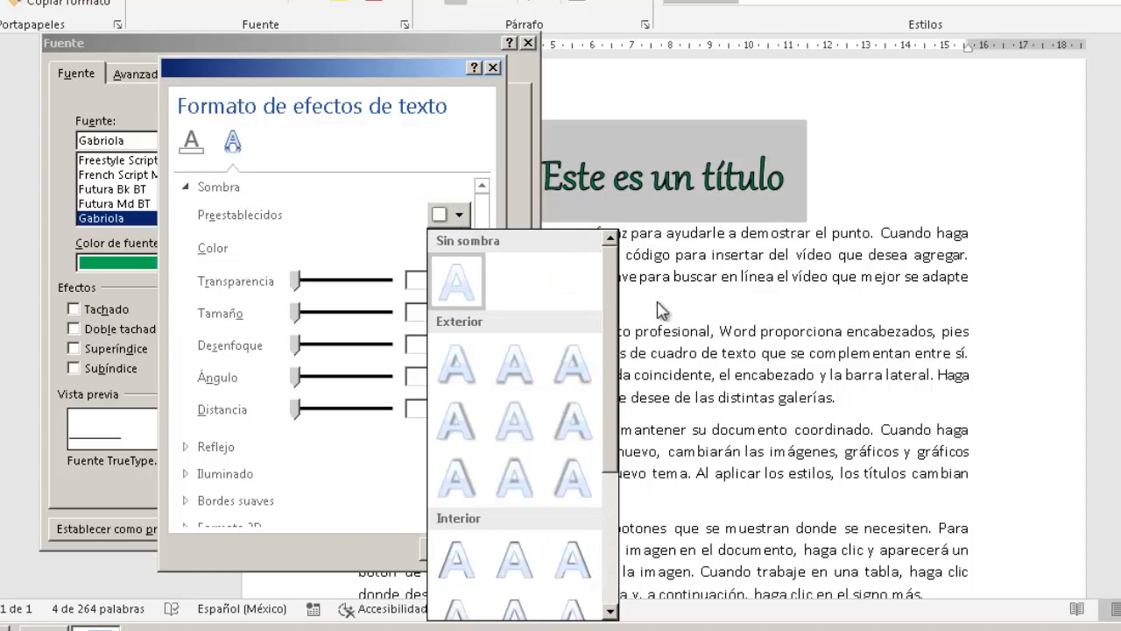
pyautogui.moveTo(618, 285); pyautogui.dragTo(616, 418)
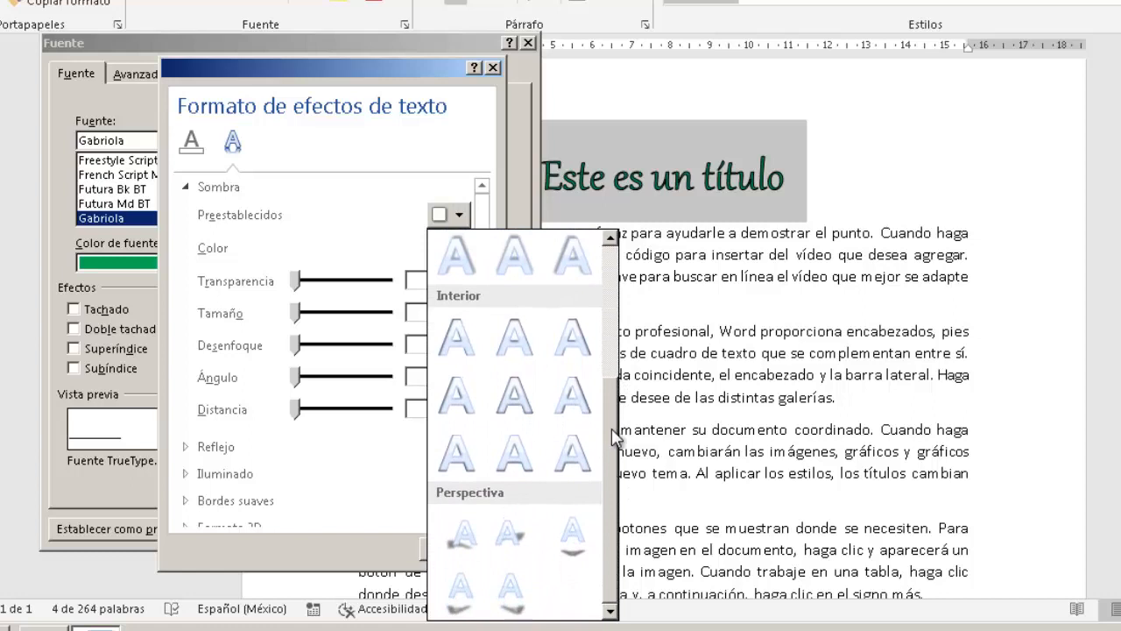
pyautogui.click(511, 554)
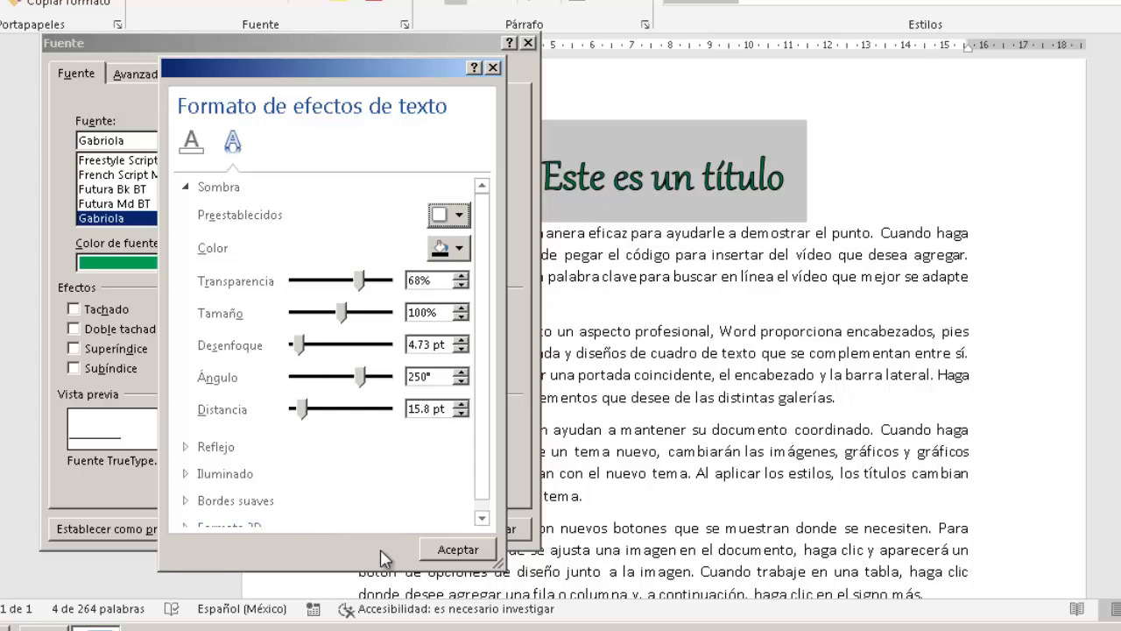
# - Accept the shadow preset, apply the font settings to the title and deselect it
pyautogui.click(451, 549)
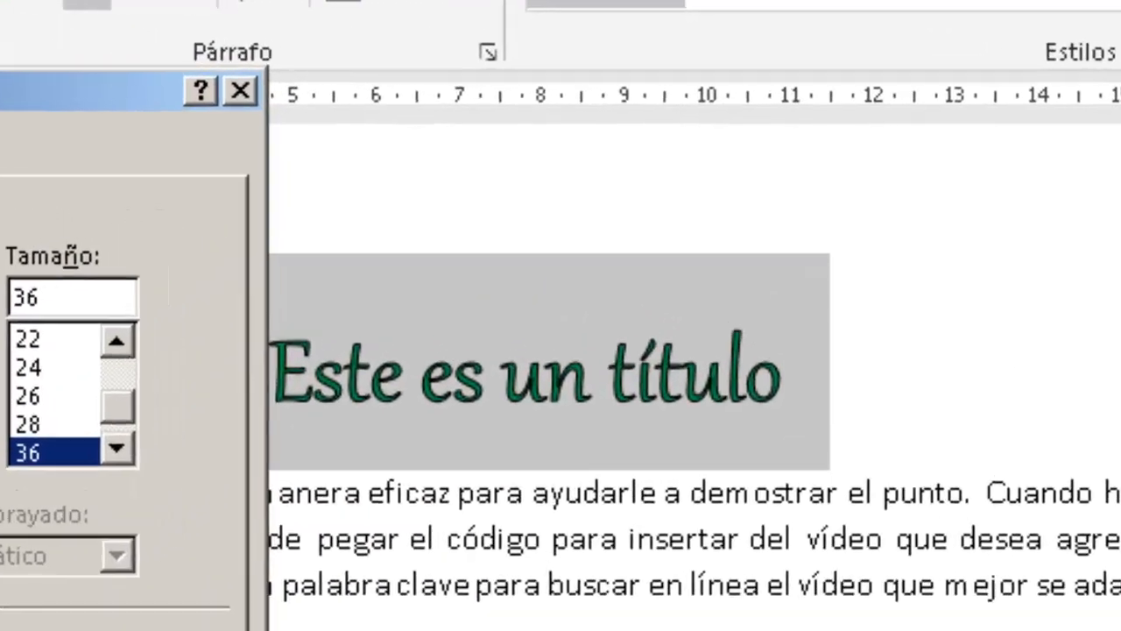
pyautogui.press('Return')
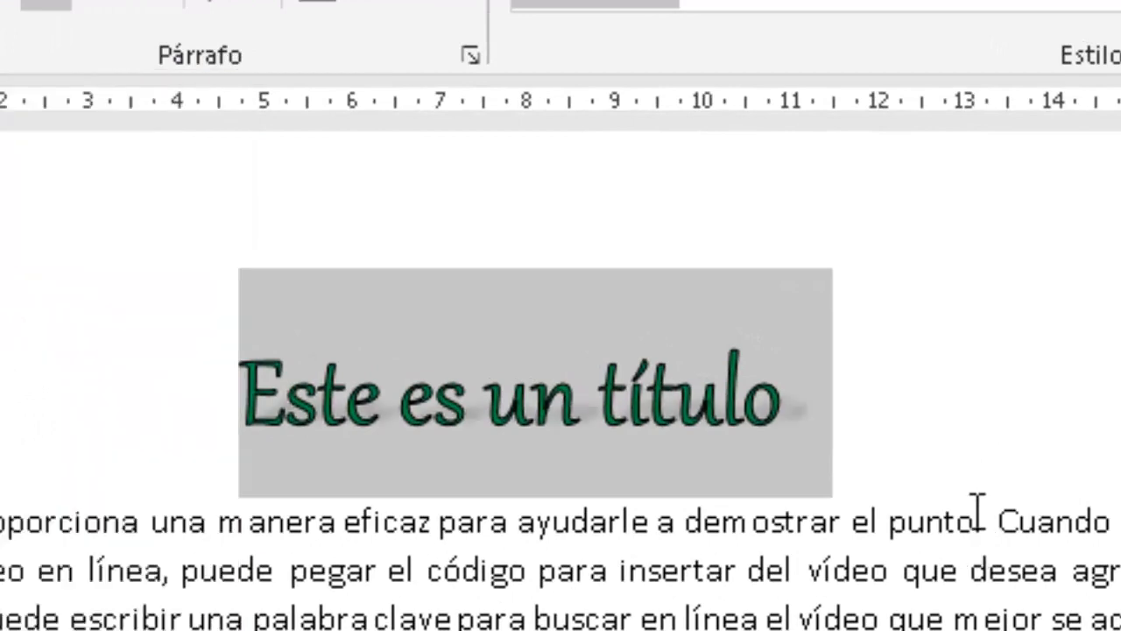
pyautogui.press('Right')
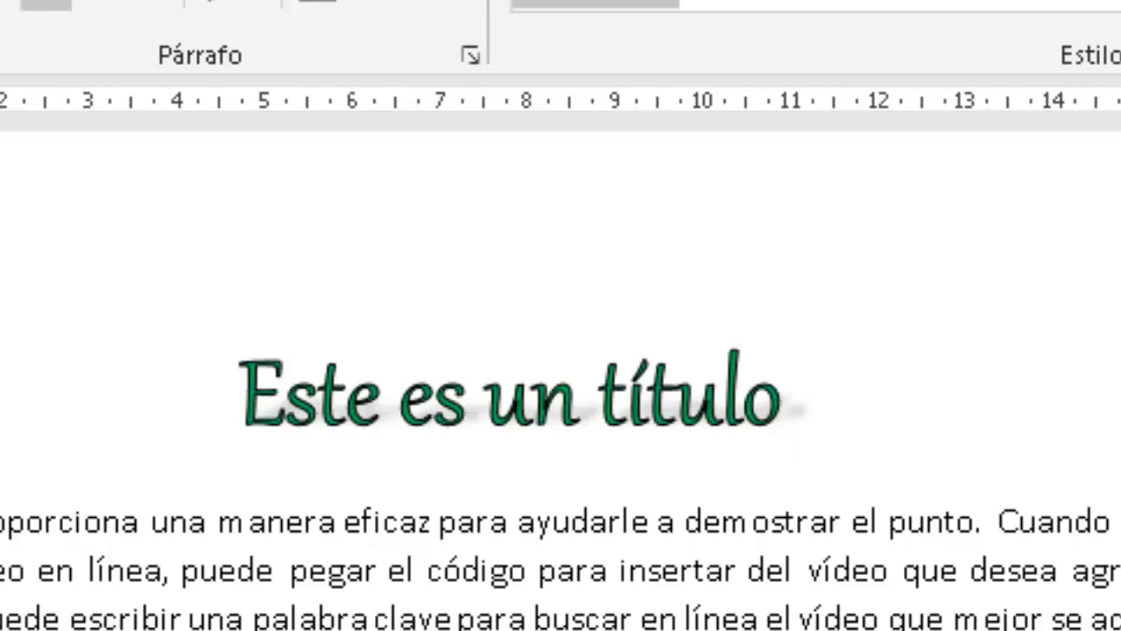
# - Reopen the shadow settings in the title's text effects and set the shadow colour to black
pyautogui.click(2, 403)
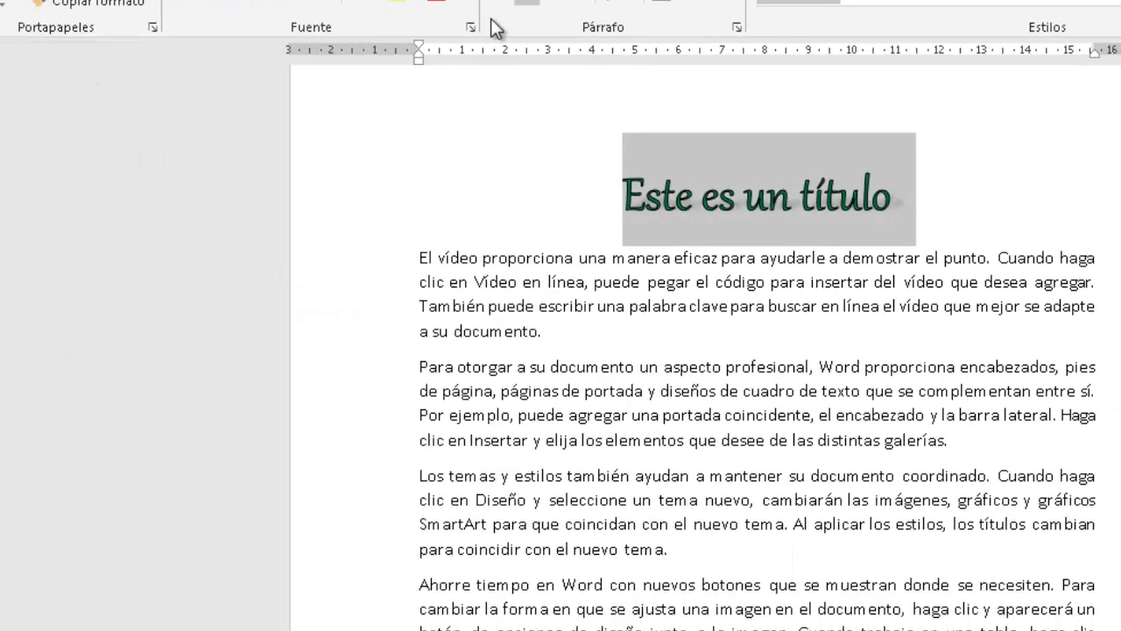
pyautogui.click(471, 28)
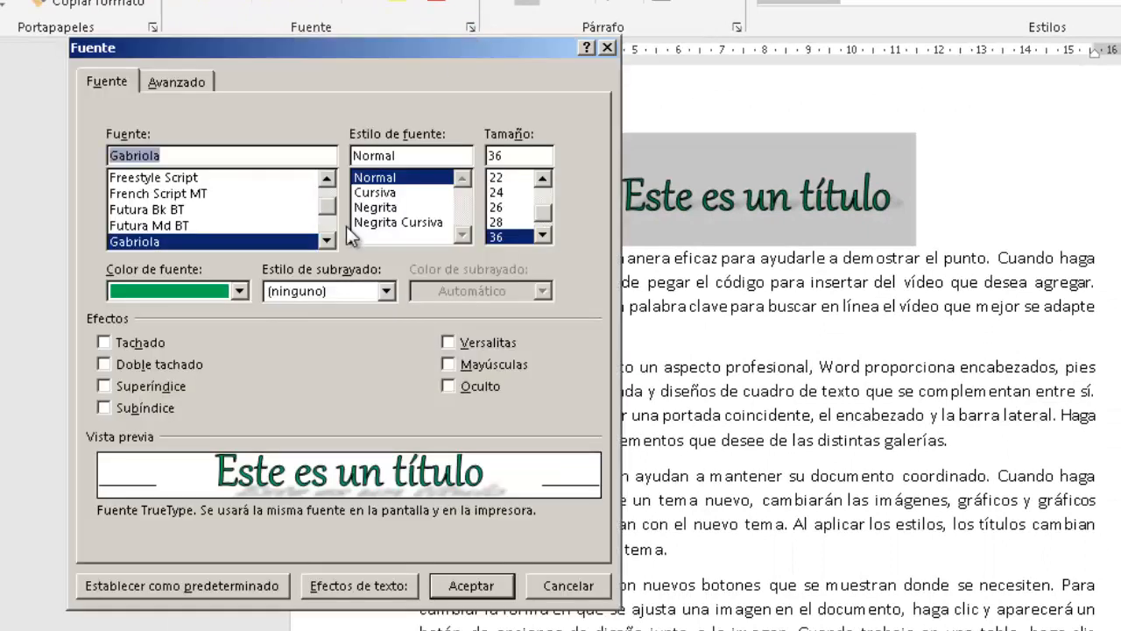
pyautogui.click(372, 584)
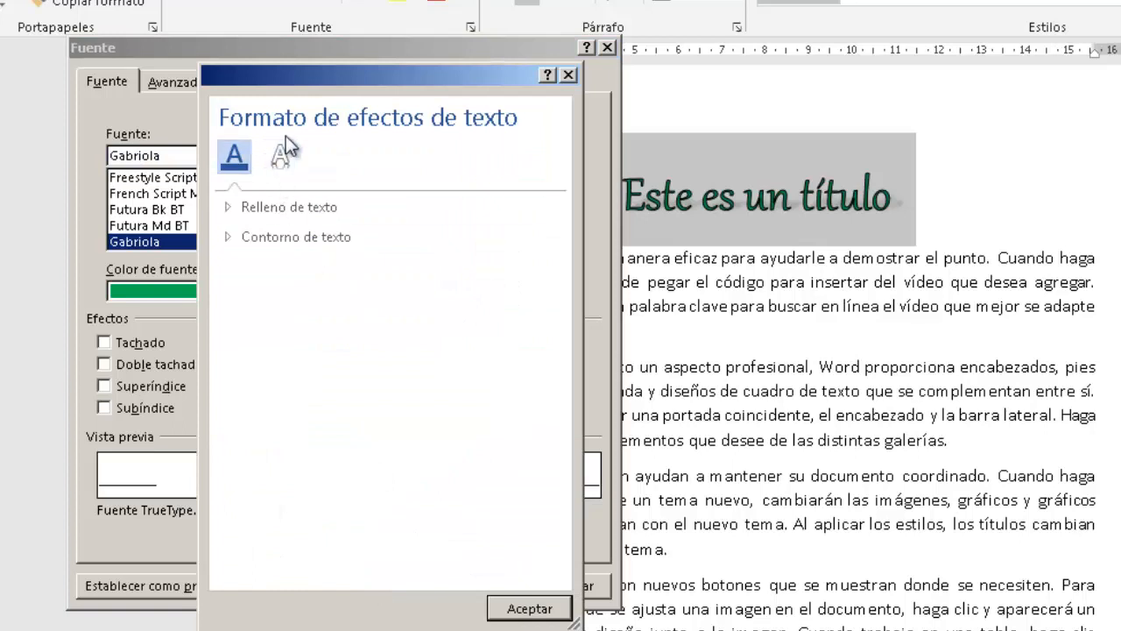
pyautogui.click(282, 158)
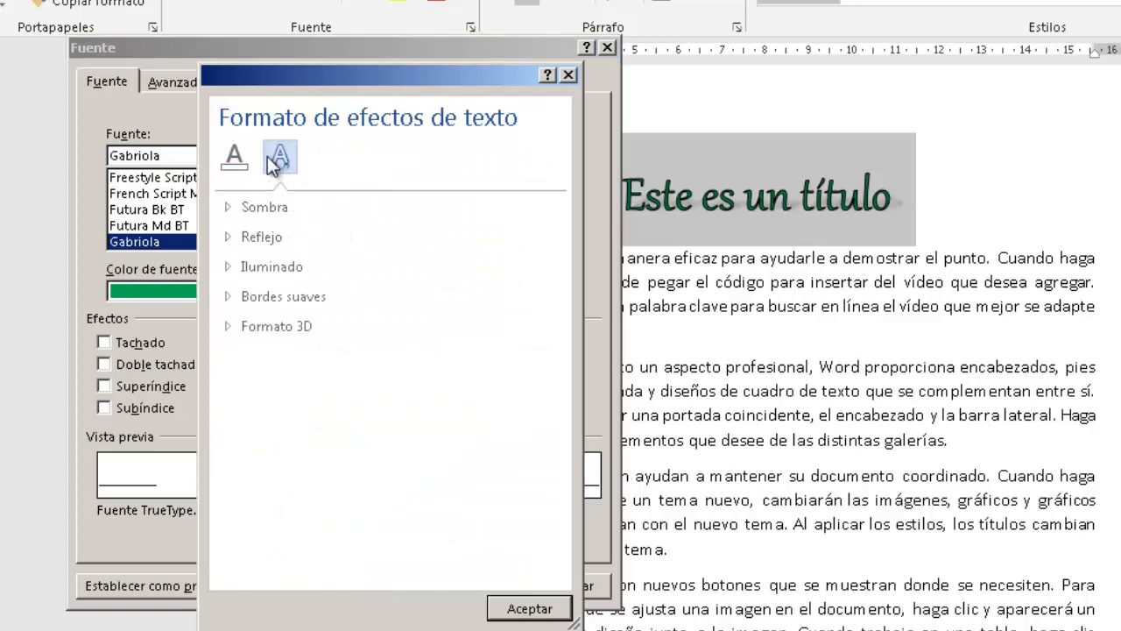
pyautogui.click(268, 209)
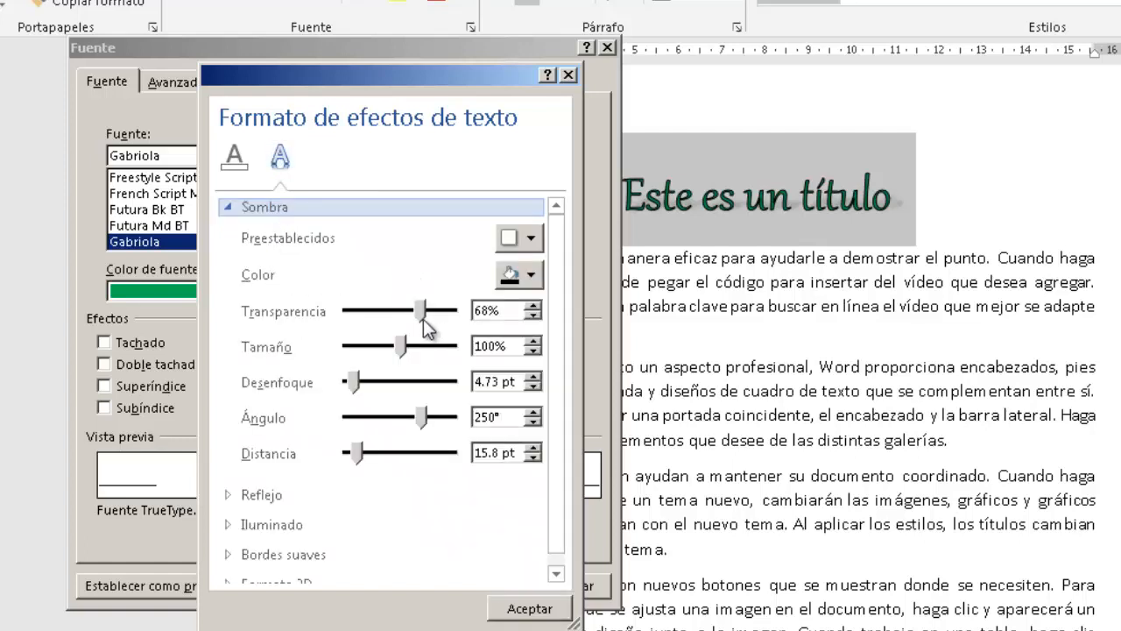
pyautogui.click(536, 269)
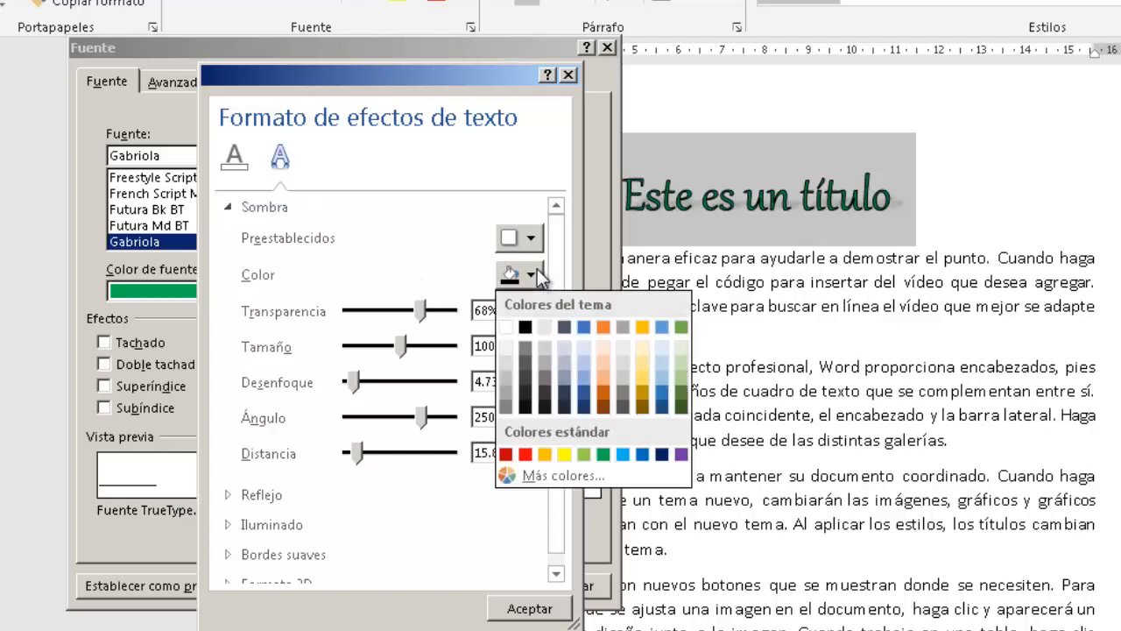
pyautogui.click(525, 330)
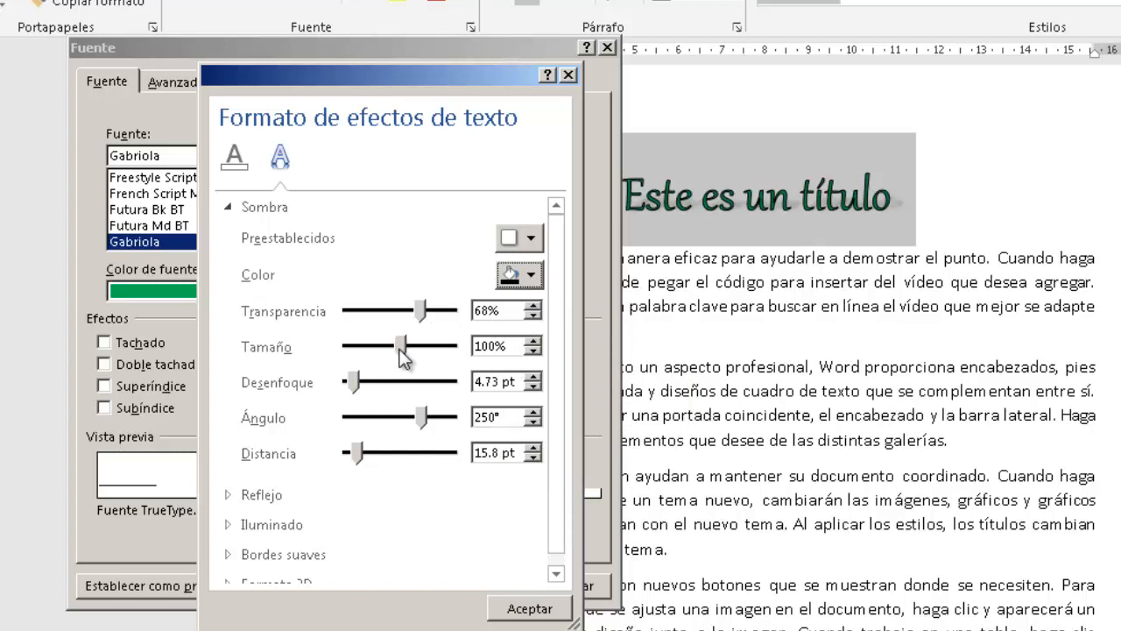
# - Set the title shadow's size to 118%, its transparency to 25% and its blur to 3 pt
pyautogui.moveTo(400, 349); pyautogui.dragTo(409, 350)
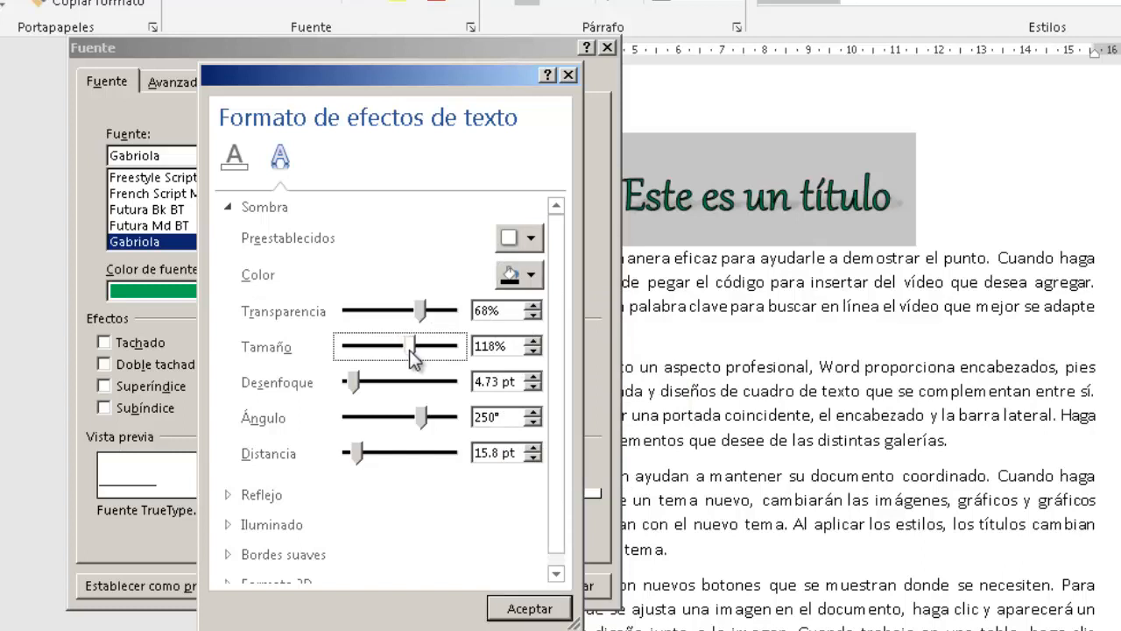
pyautogui.moveTo(418, 311); pyautogui.dragTo(445, 314)
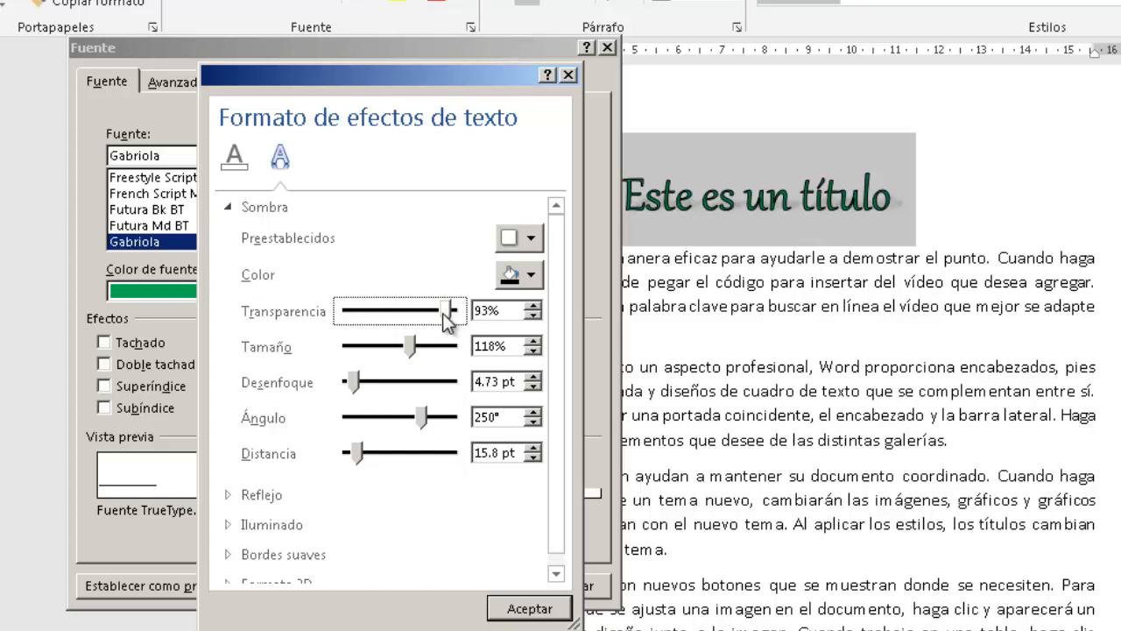
pyautogui.moveTo(445, 312); pyautogui.dragTo(375, 308)
pyautogui.click(355, 385)
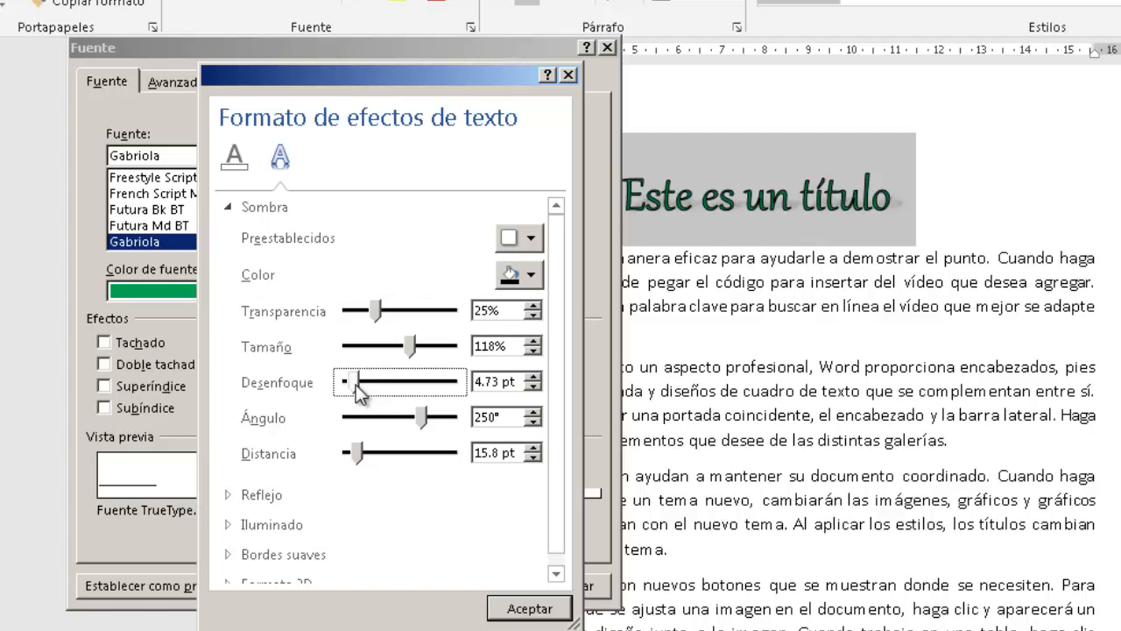
pyautogui.moveTo(356, 385); pyautogui.dragTo(353, 385)
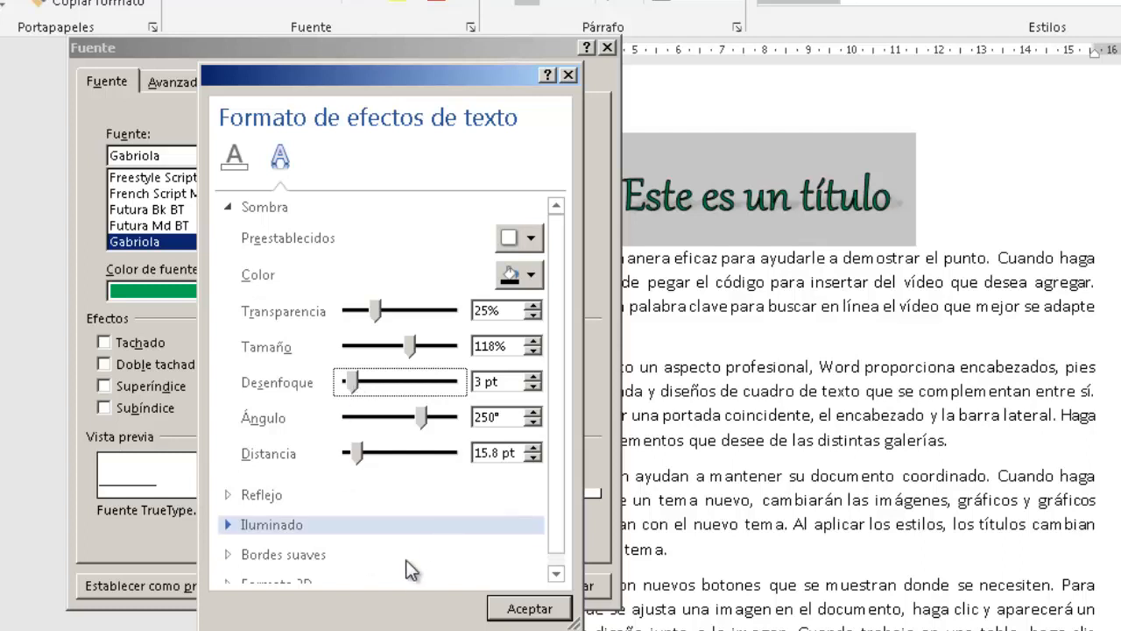
# - Accept the modified shadow values, apply them to the title and leave the title deselected
pyautogui.click(525, 613)
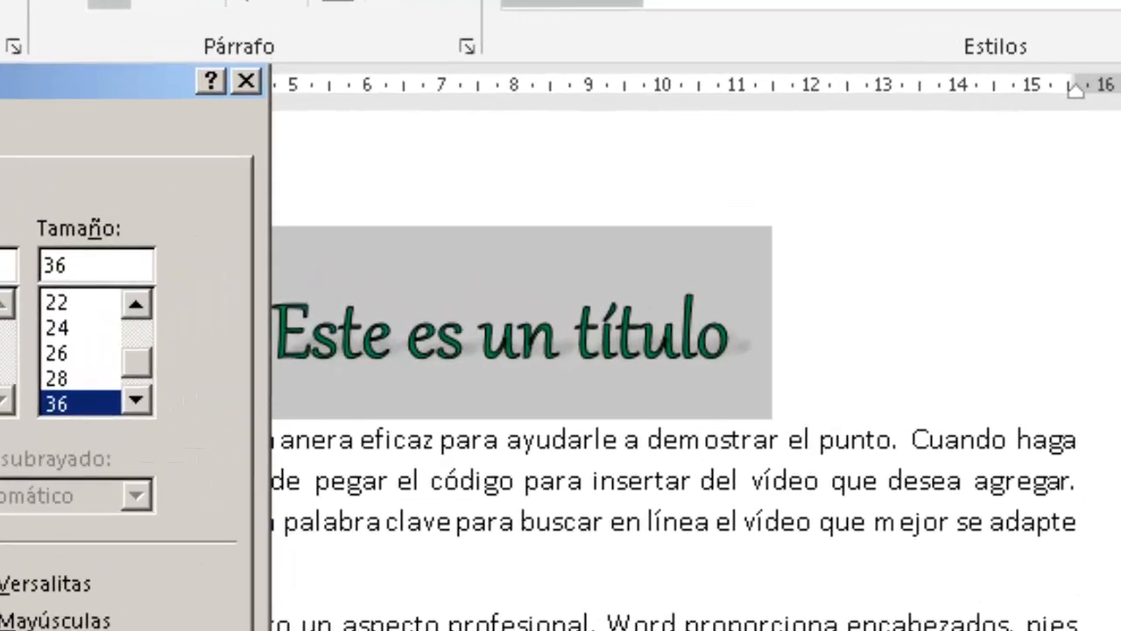
pyautogui.click(468, 610)
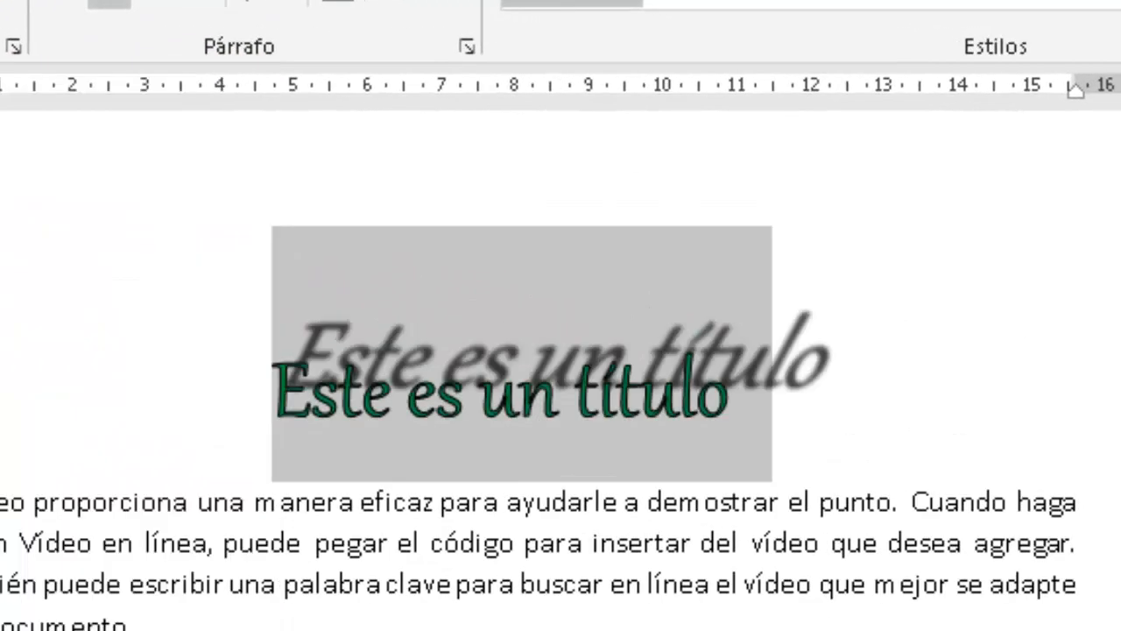
pyautogui.click(868, 418)
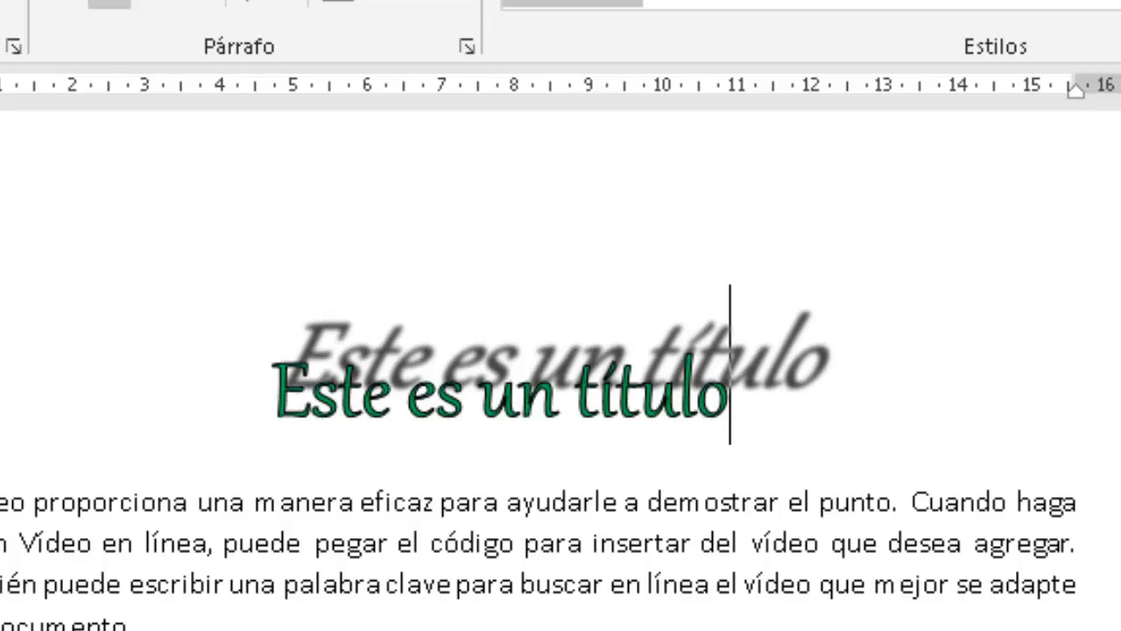
pyautogui.click(2, 394)
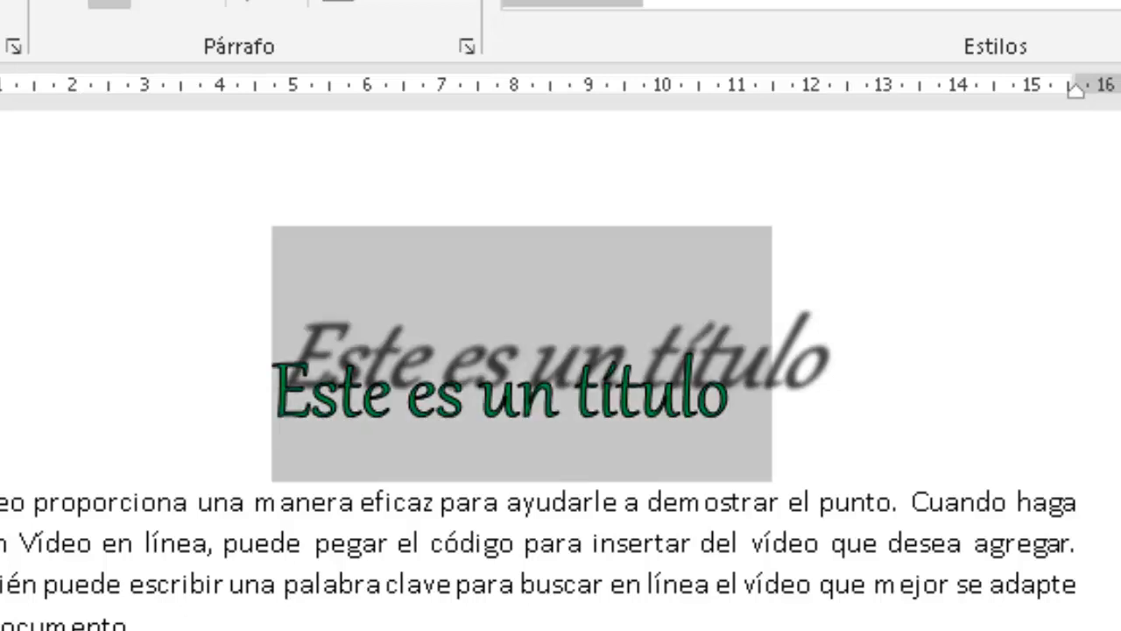
pyautogui.click(810, 446)
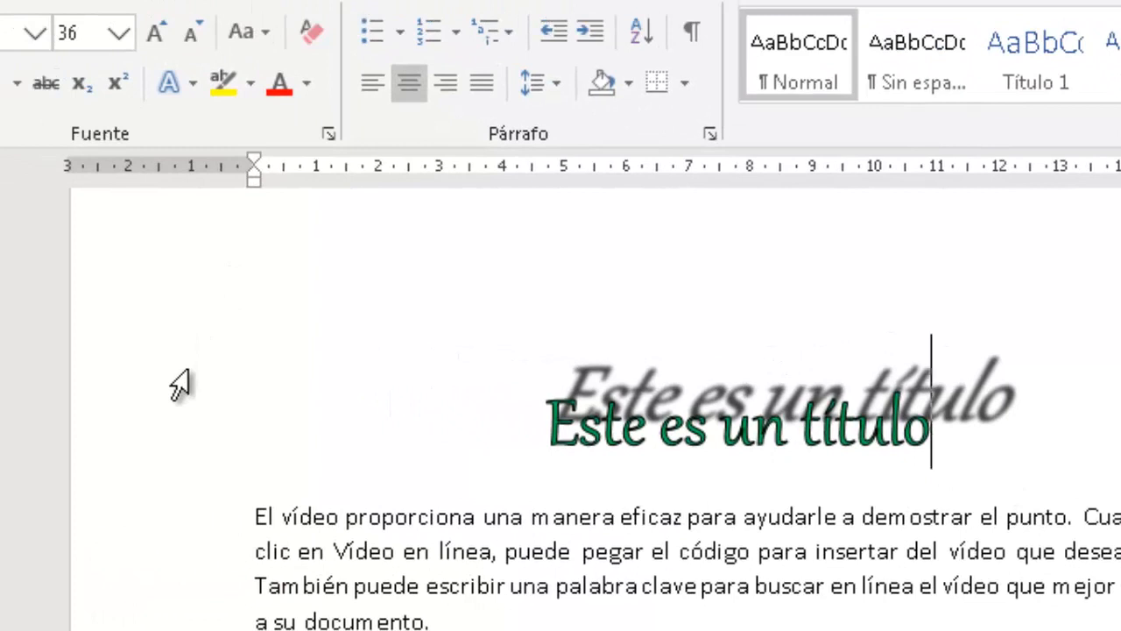
# - Clear all formatting from the title and place the cursor at the end of the first paragraph
pyautogui.click(158, 423)
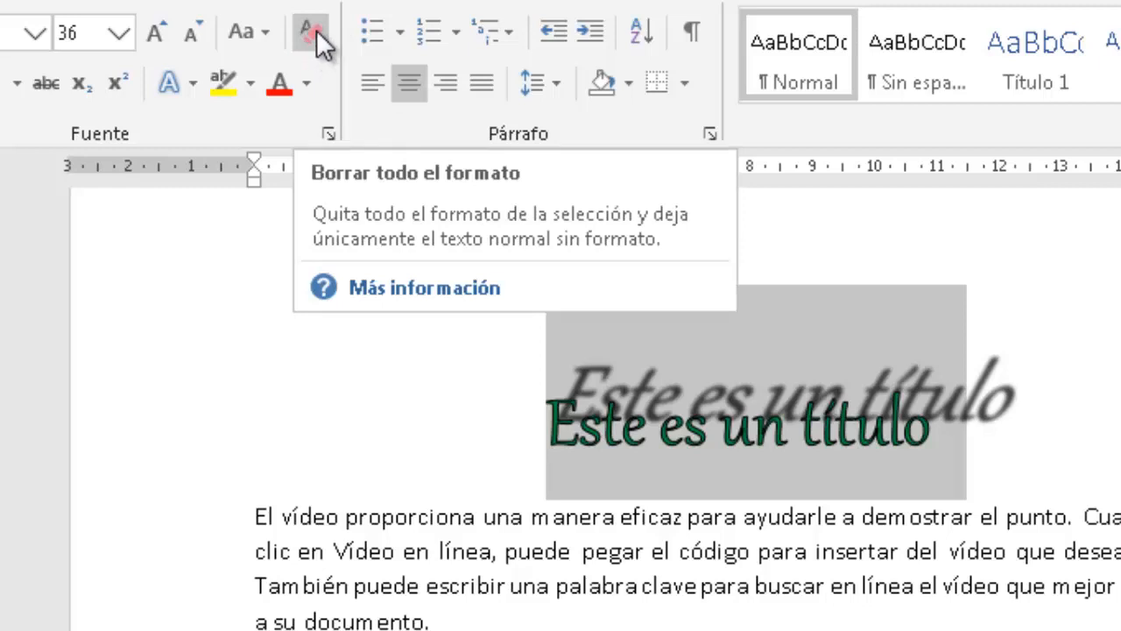
pyautogui.click(314, 32)
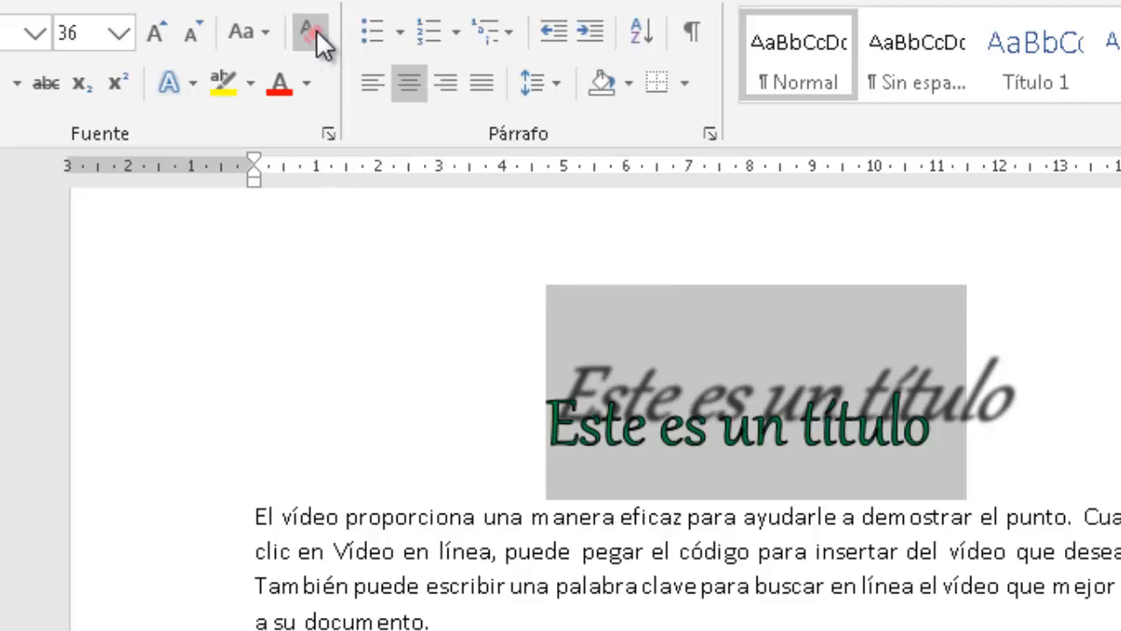
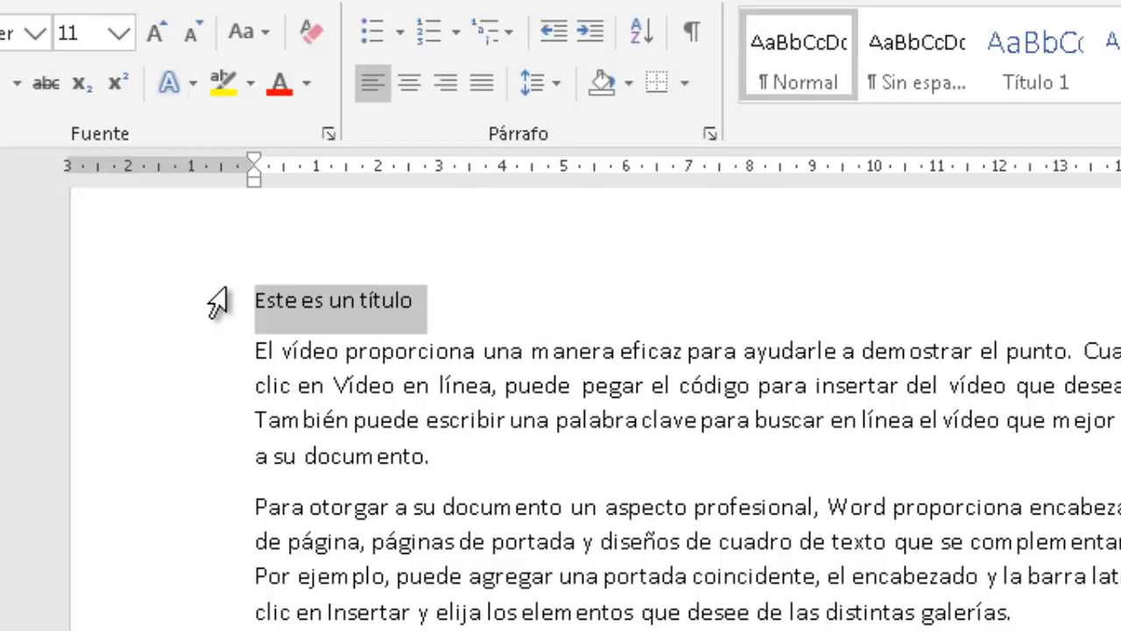
pyautogui.click(481, 457)
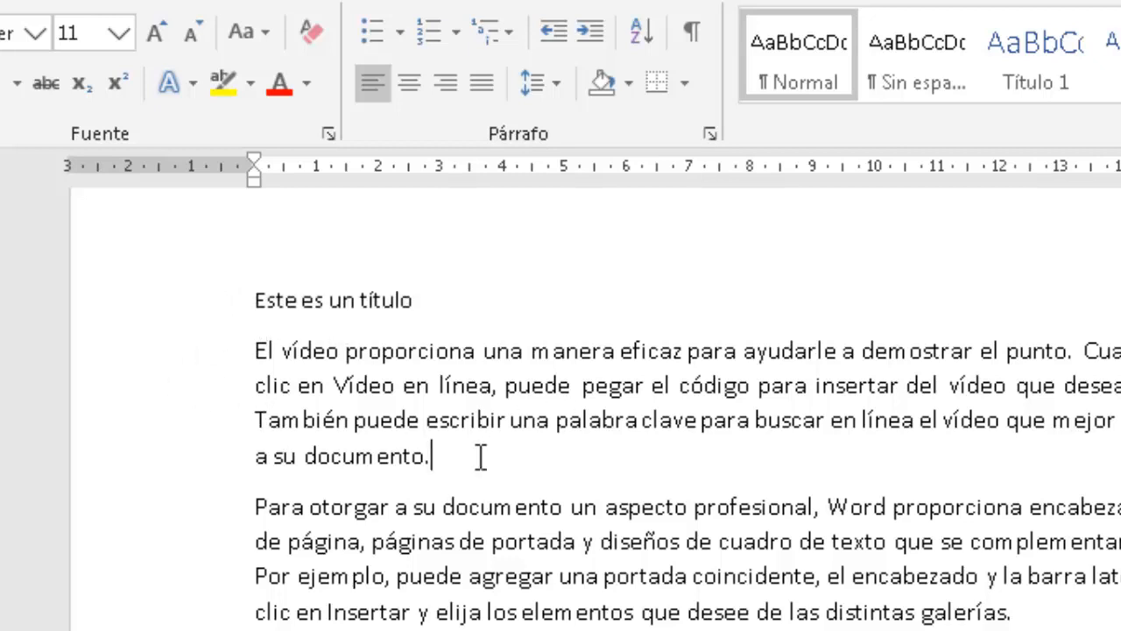
# - Centre the title "Este es un título" and set its font to Times New Roman
pyautogui.click(170, 309)
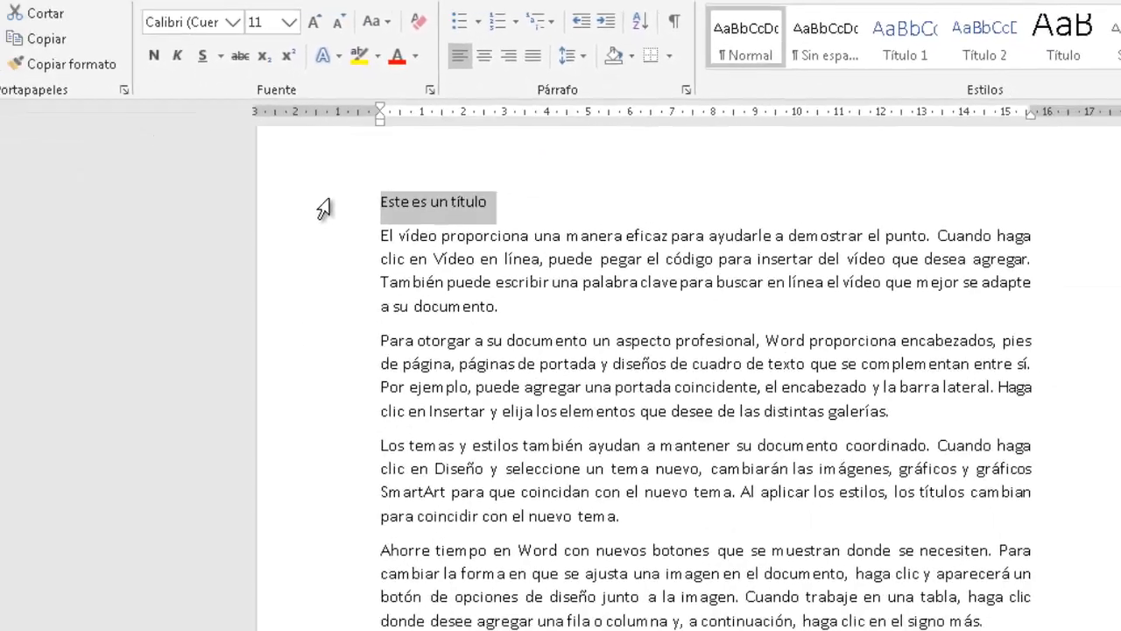
pyautogui.hotkey('ctrl', 't')
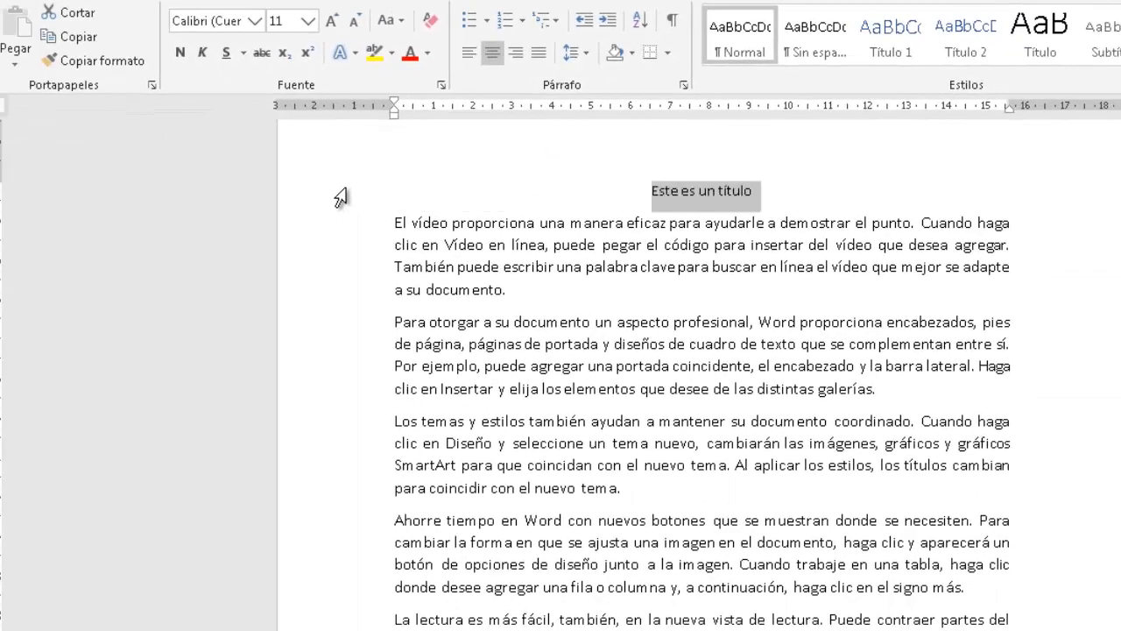
pyautogui.click(442, 85)
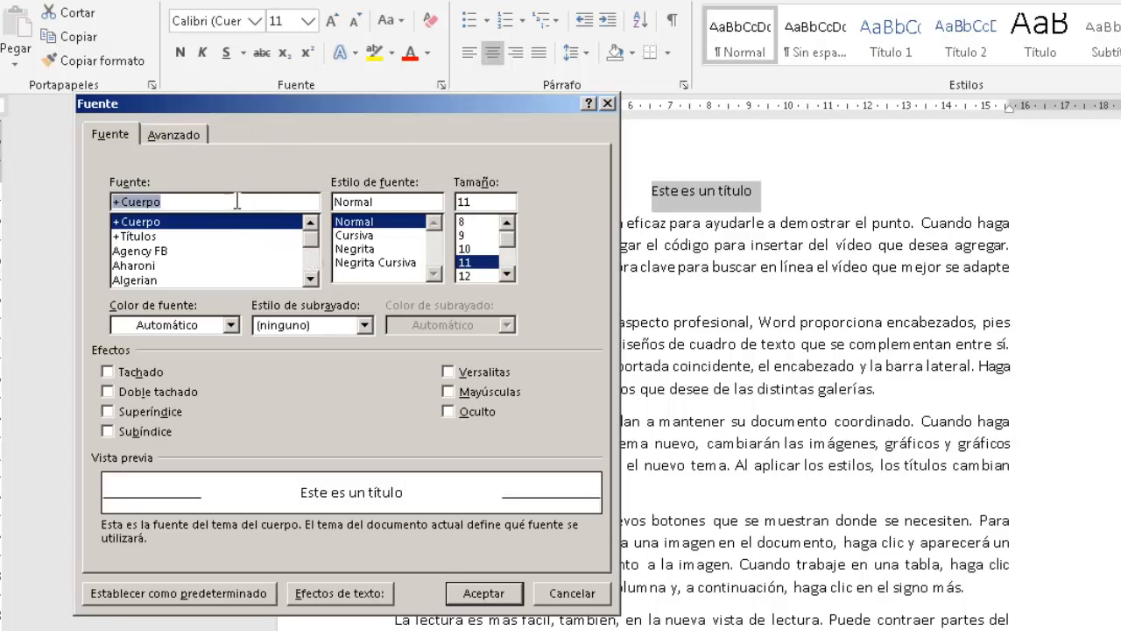
pyautogui.click(175, 202)
pyautogui.moveTo(174, 202); pyautogui.dragTo(97, 205)
pyautogui.press('BackSpace')
pyautogui.write('time')
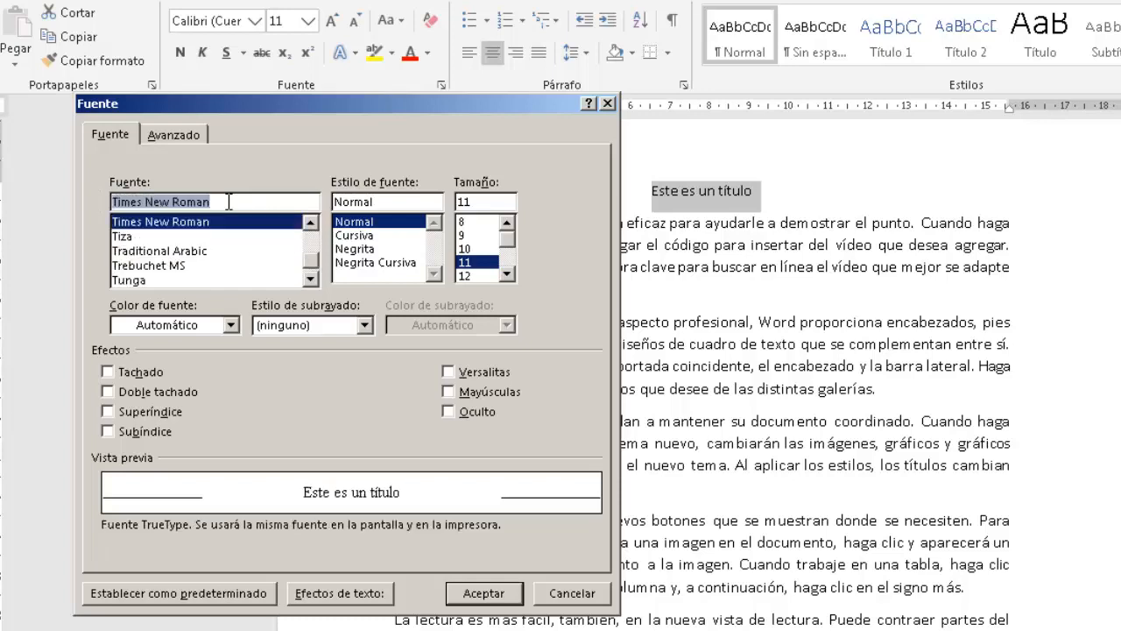
pyautogui.press('Return')
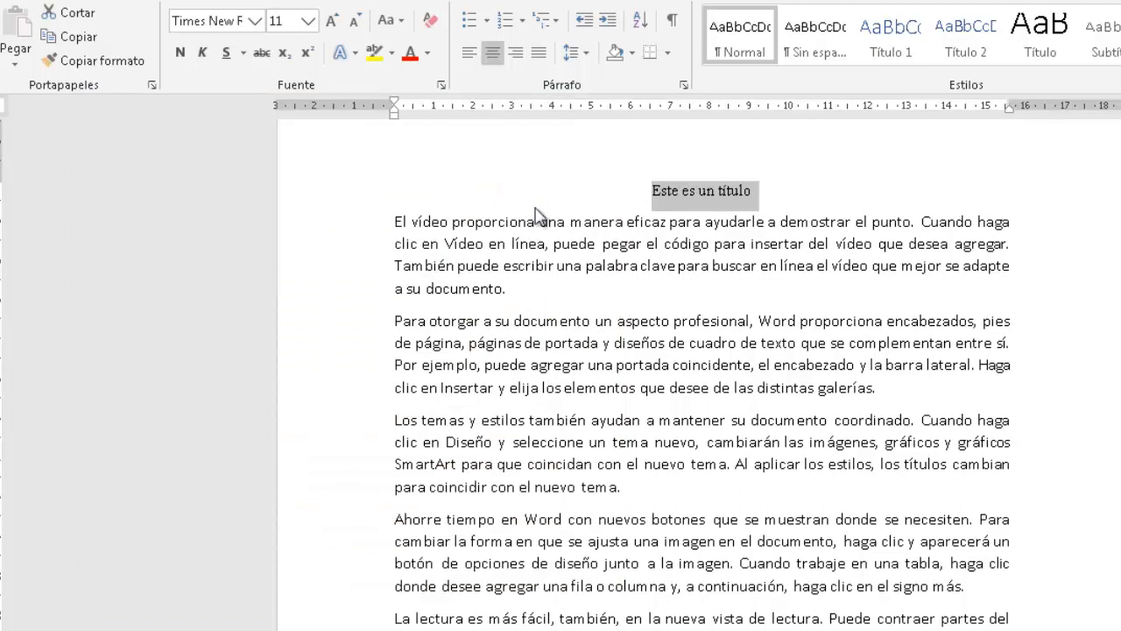
# - Set the title's font size to 26 in the Font dialog
pyautogui.click(440, 85)
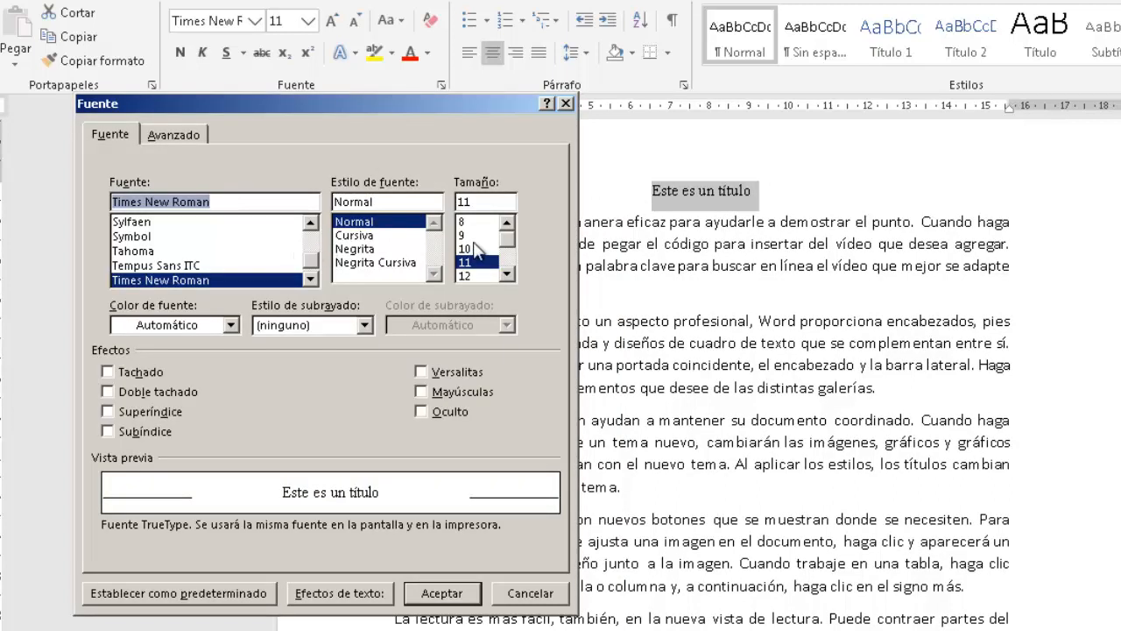
pyautogui.click(506, 275)
pyautogui.click(507, 275)
pyautogui.click(506, 275)
pyautogui.click(506, 275)
pyautogui.click(506, 275)
pyautogui.click(506, 275)
pyautogui.click(506, 275)
pyautogui.click(467, 236)
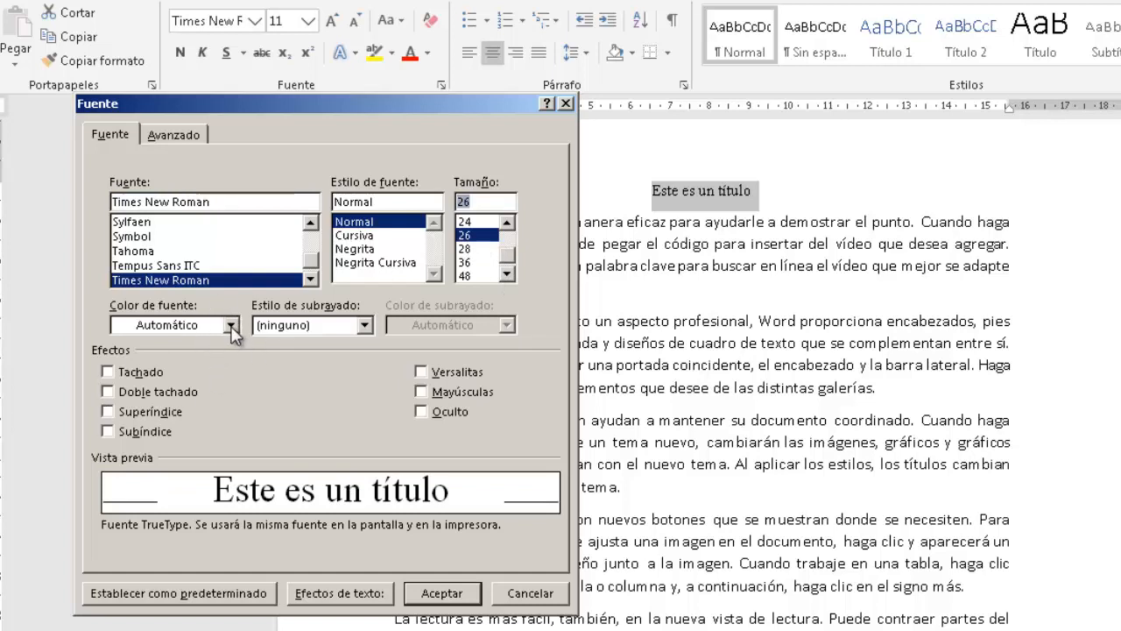
# - Apply the last preset reflection variation in the gallery to the title through its text effects, and leave the title deselected
pyautogui.click(333, 604)
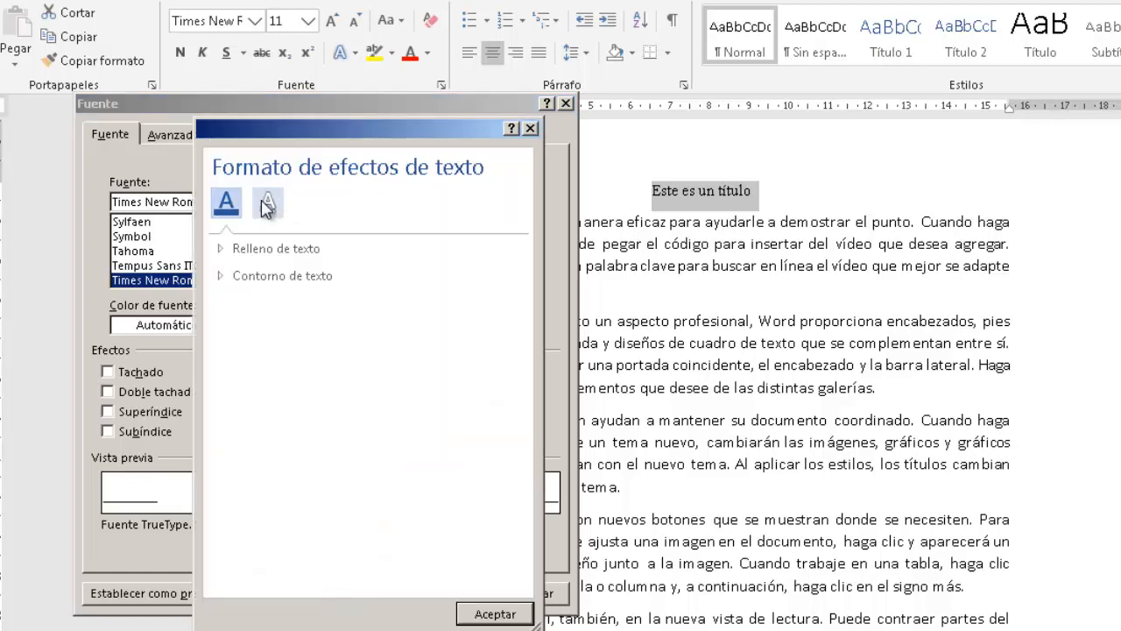
pyautogui.click(267, 203)
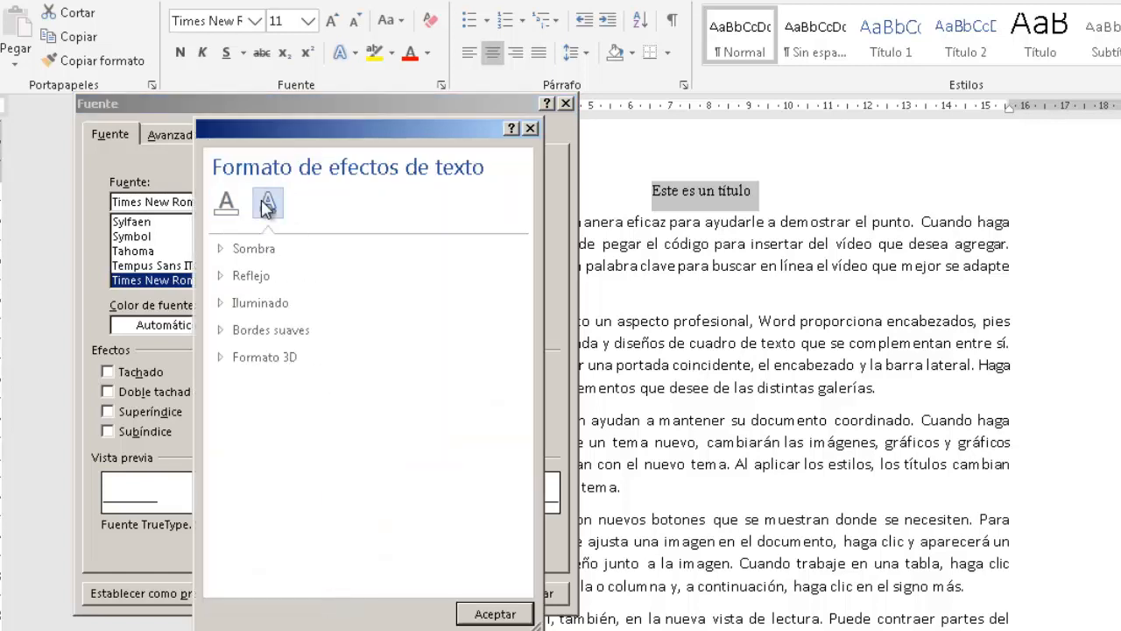
pyautogui.click(230, 279)
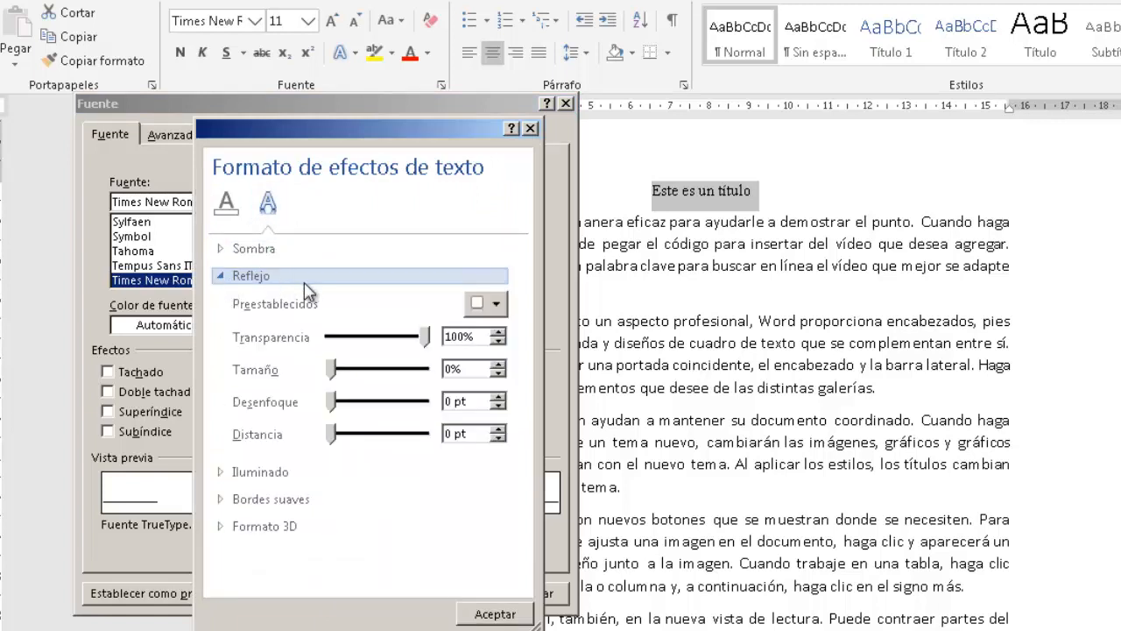
pyautogui.click(496, 305)
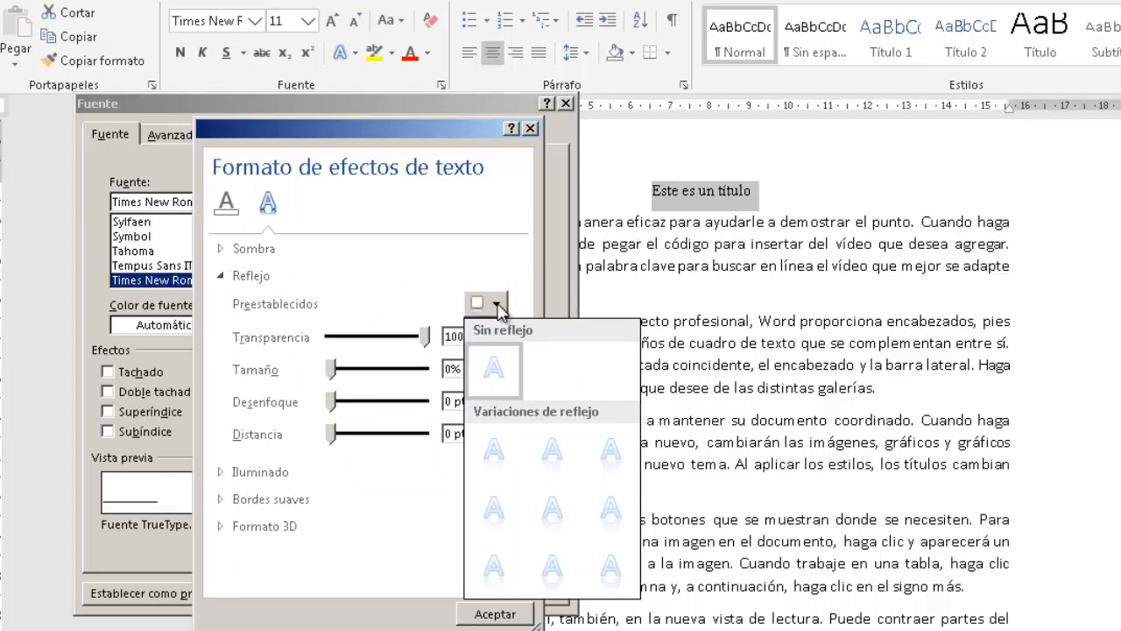
pyautogui.click(610, 571)
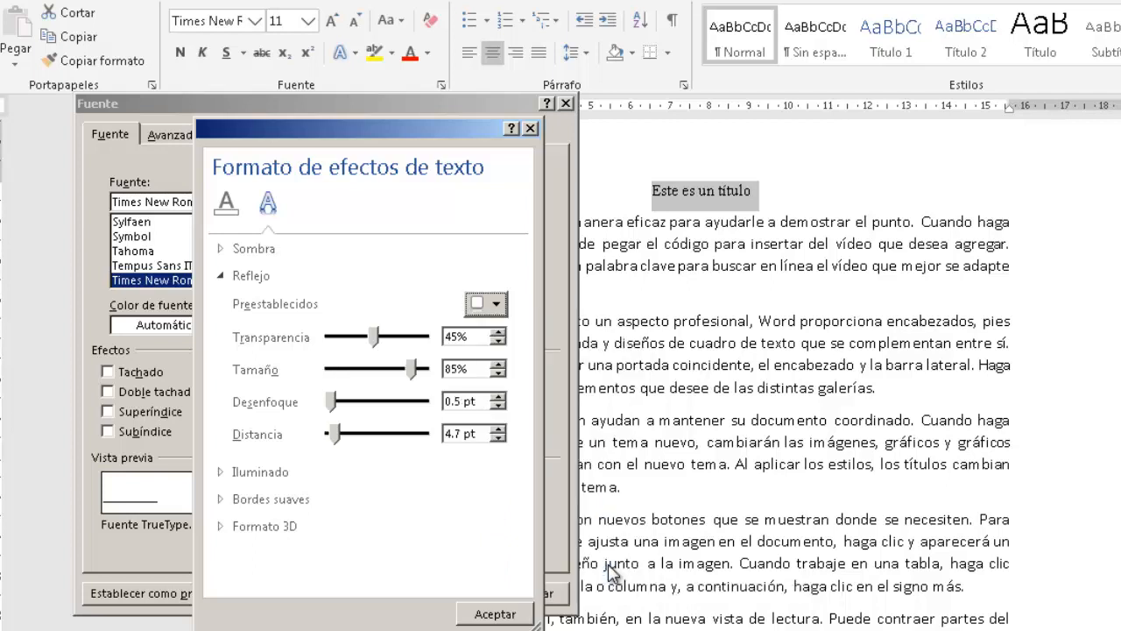
pyautogui.click(486, 615)
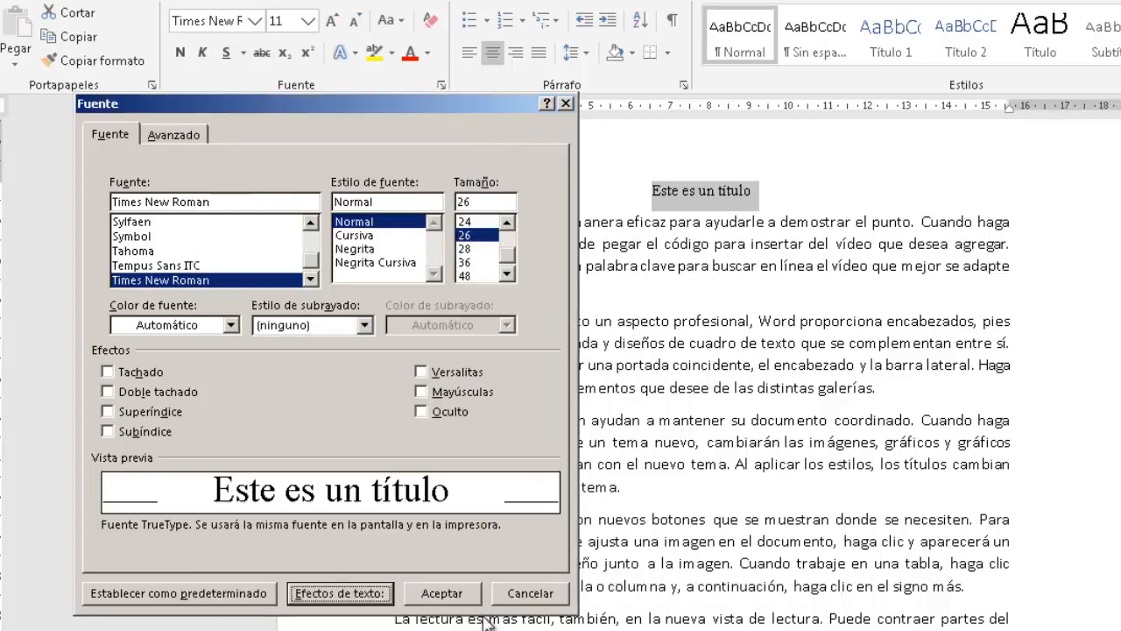
pyautogui.click(442, 593)
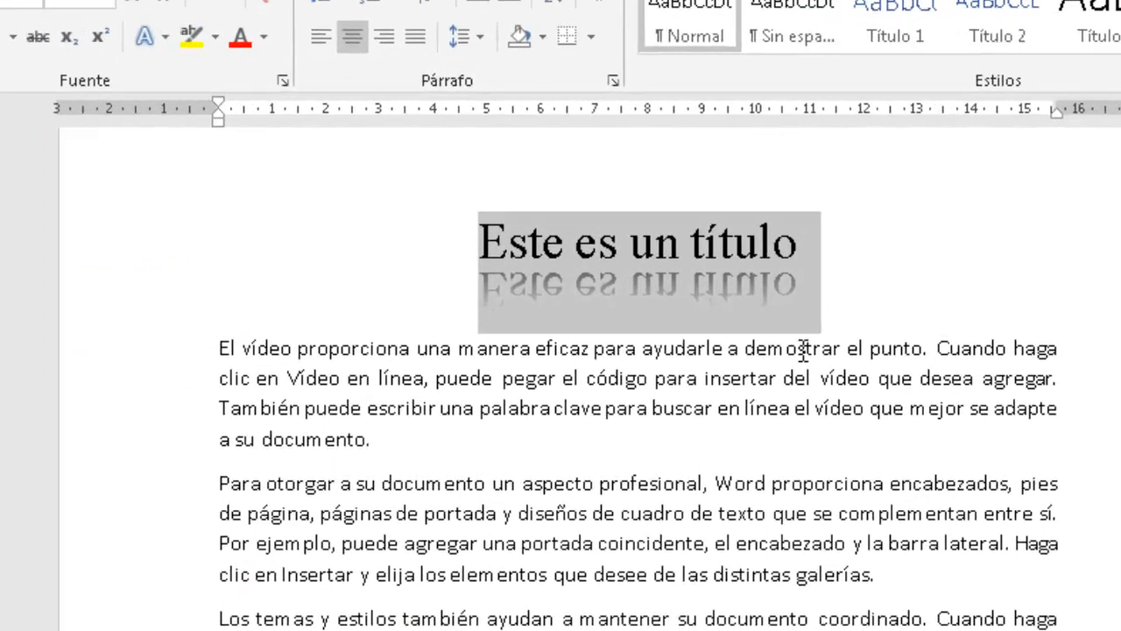
pyautogui.click(863, 302)
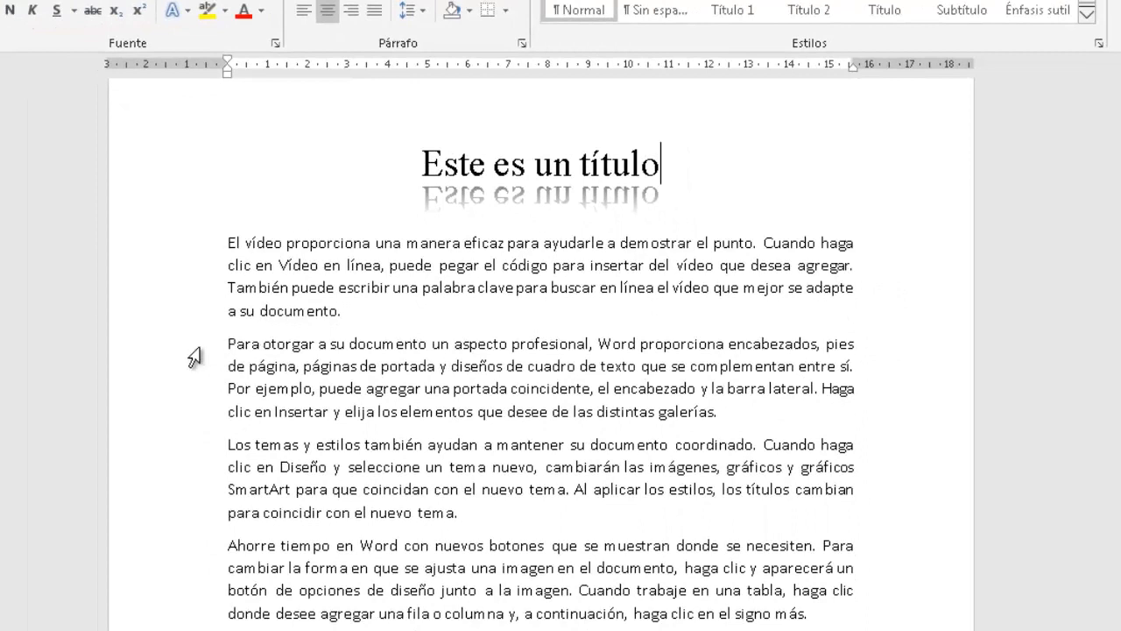
# - Select the second paragraph and open the glow settings in its text effects
pyautogui.moveTo(196, 355); pyautogui.dragTo(197, 421)
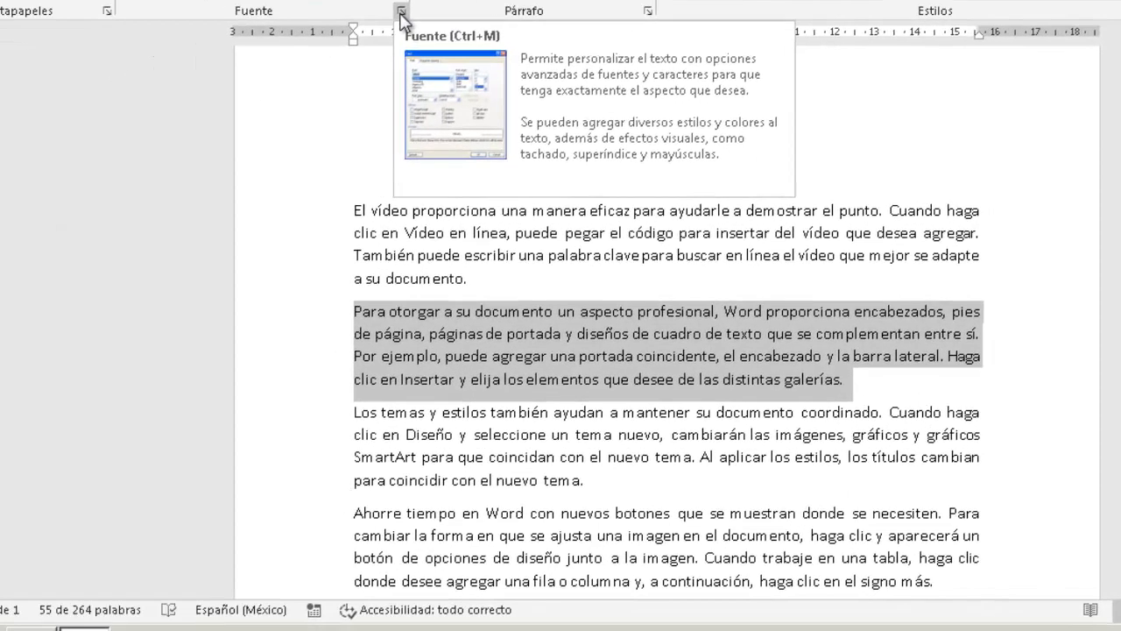
pyautogui.click(400, 13)
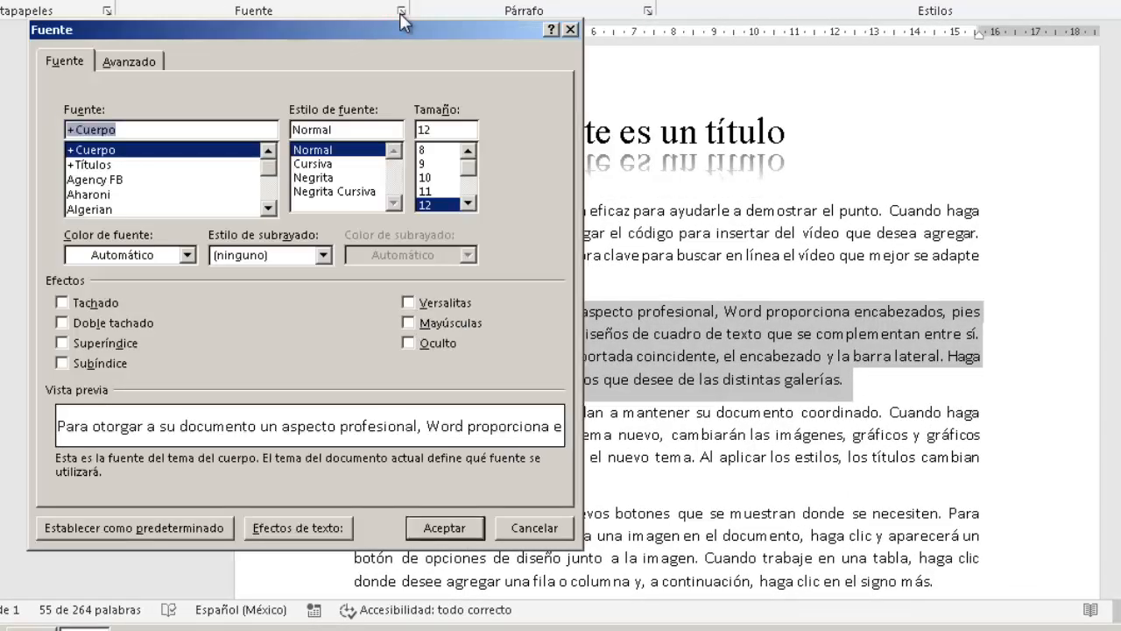
pyautogui.moveTo(339, 35); pyautogui.dragTo(334, 0)
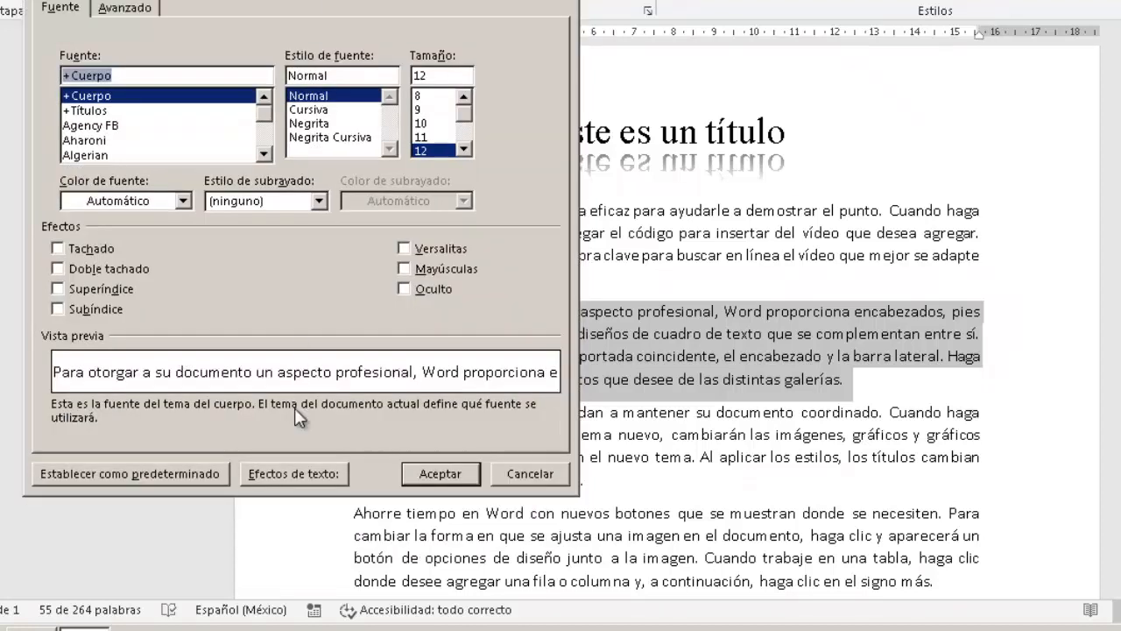
pyautogui.click(278, 475)
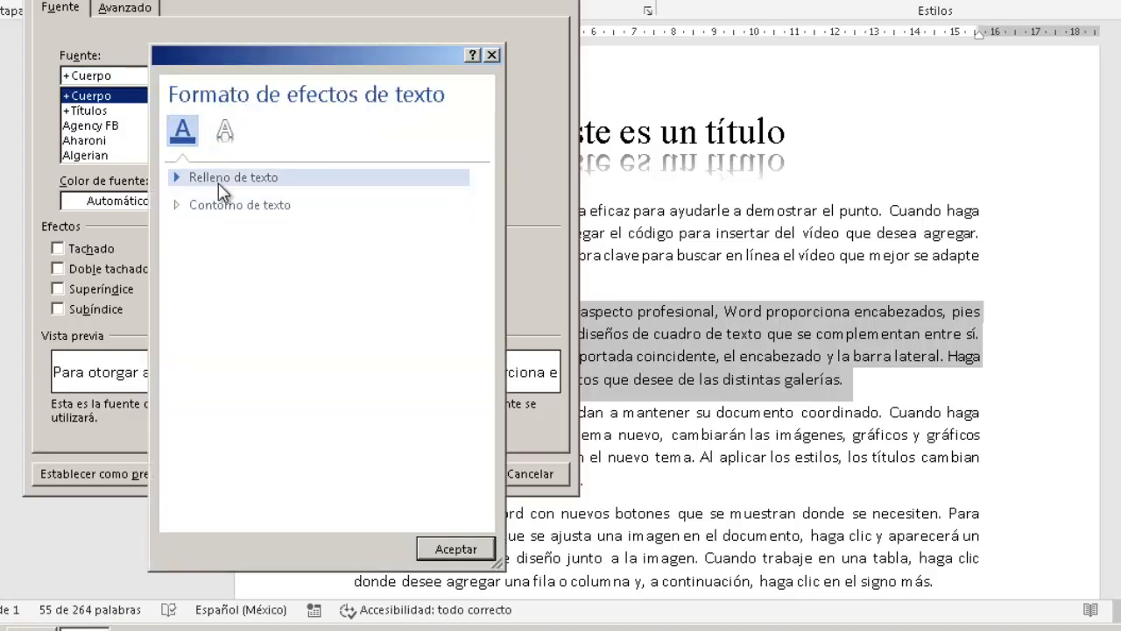
pyautogui.click(225, 131)
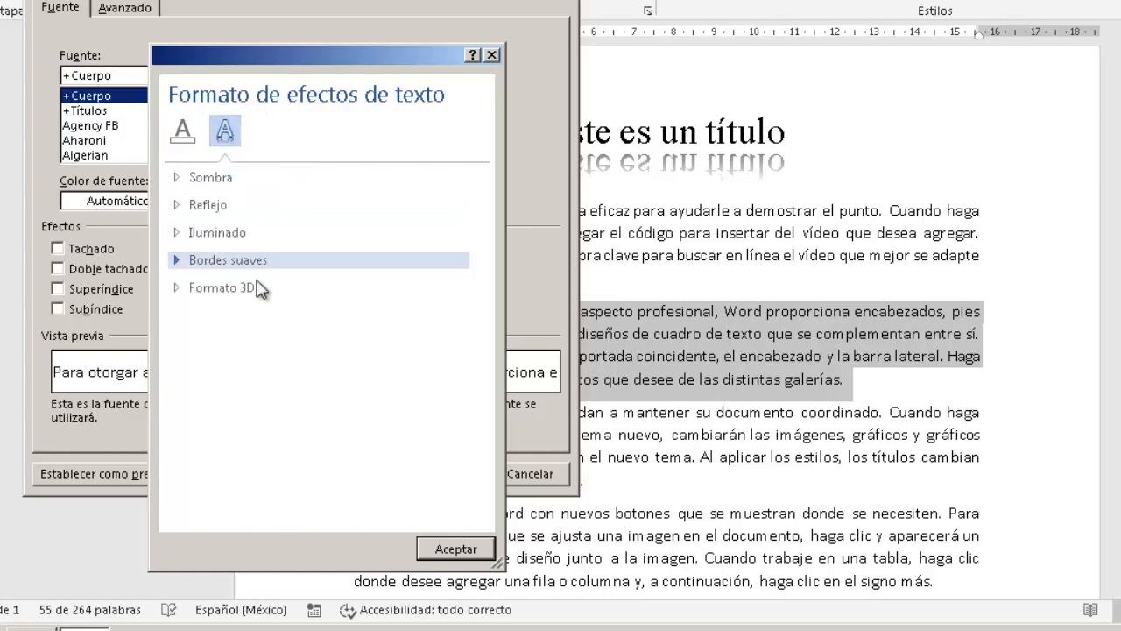
pyautogui.click(178, 233)
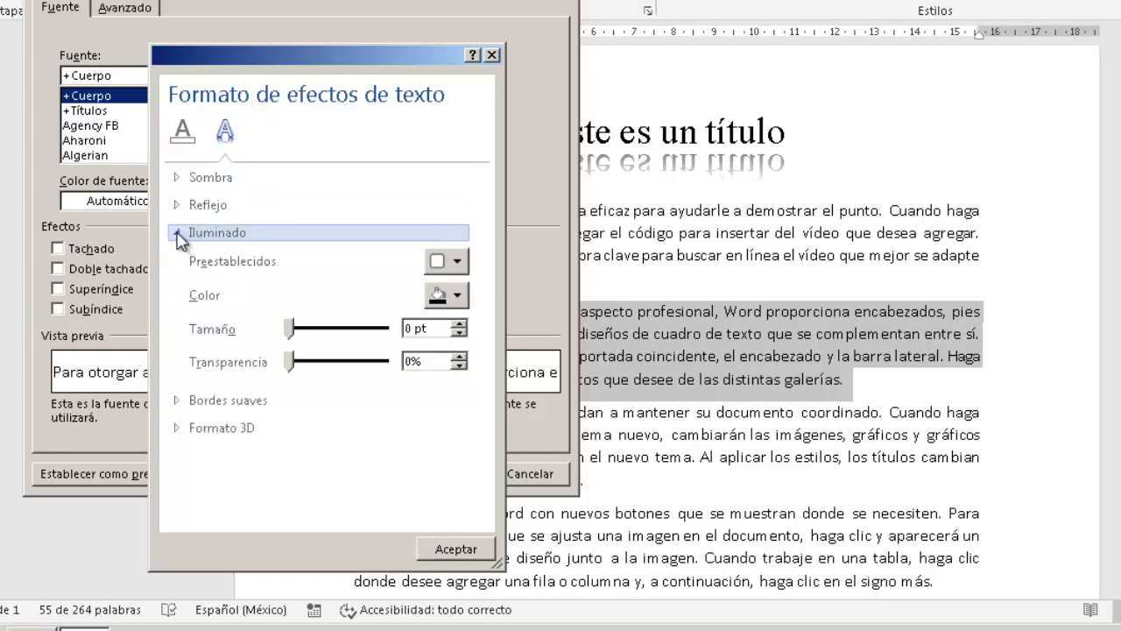
# - Apply the blue 11 pt preset glow variation to the second paragraph and leave the paragraph deselected
pyautogui.click(458, 260)
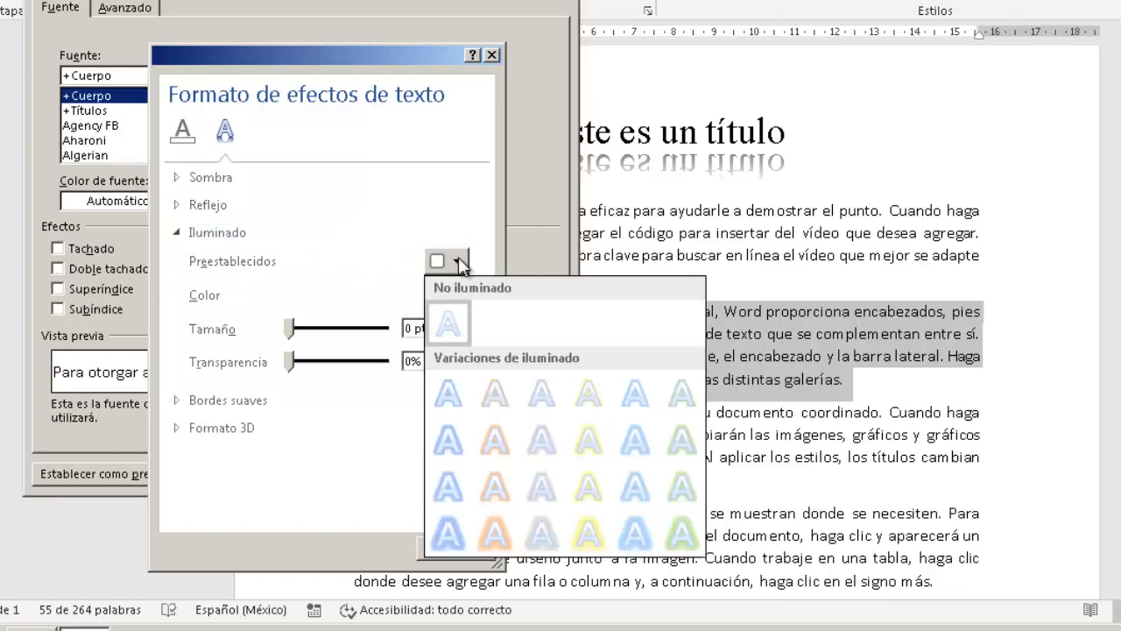
pyautogui.click(458, 260)
pyautogui.click(458, 260)
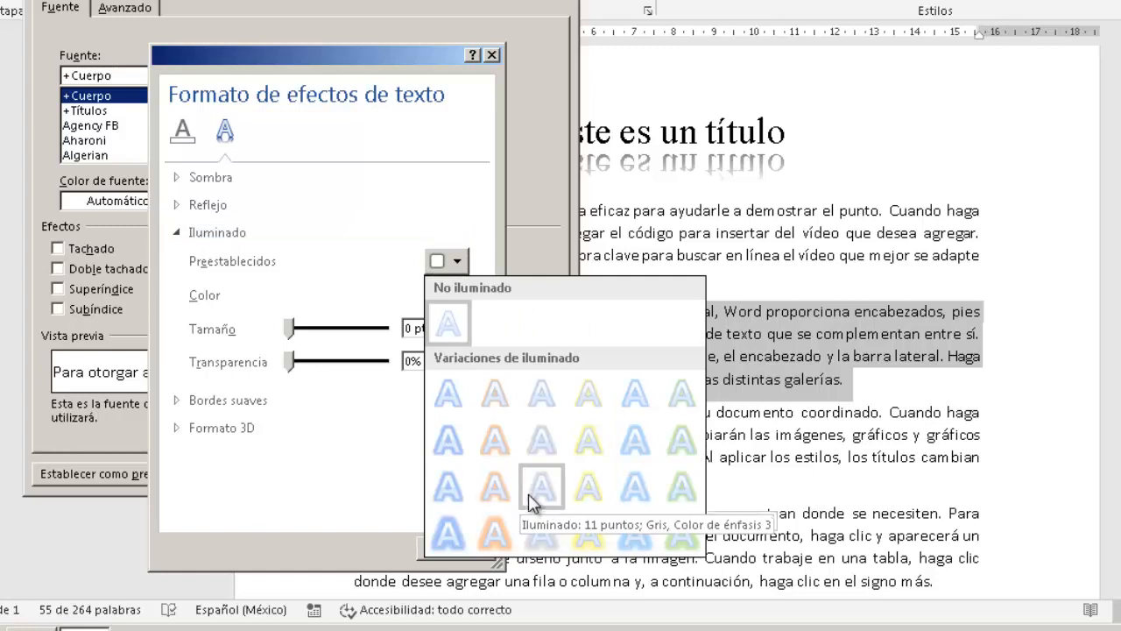
pyautogui.click(450, 496)
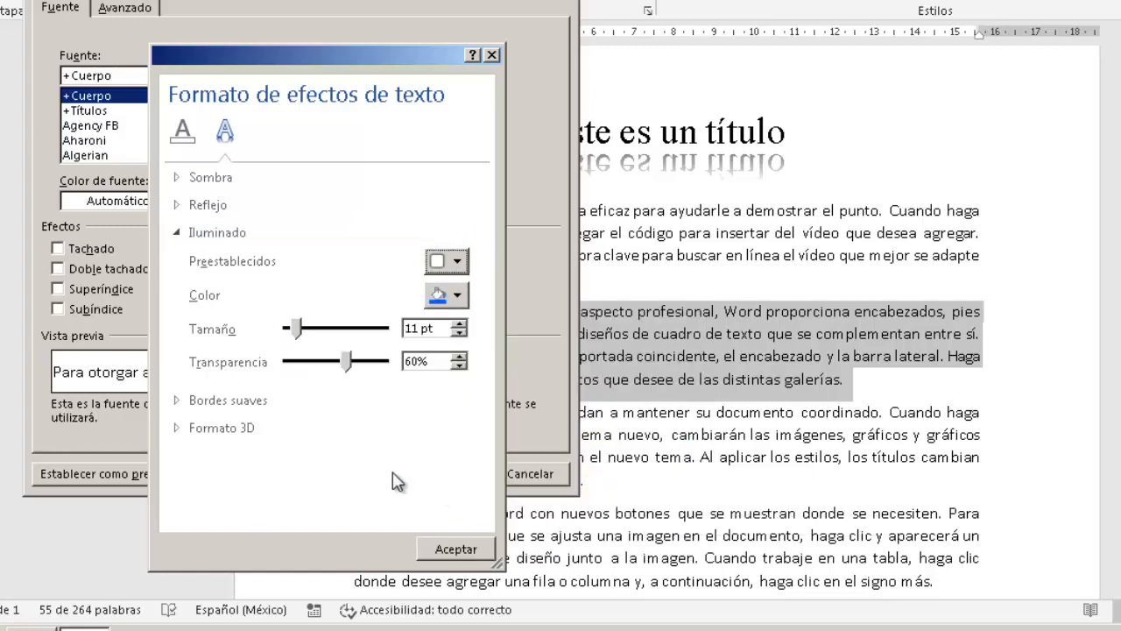
pyautogui.click(441, 554)
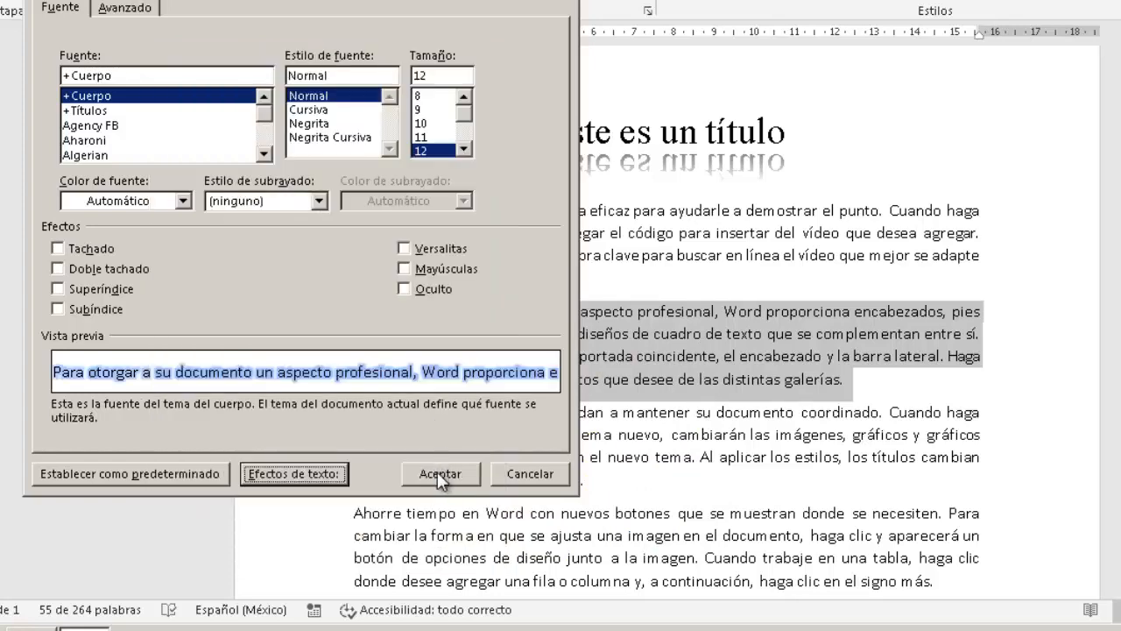
pyautogui.click(437, 471)
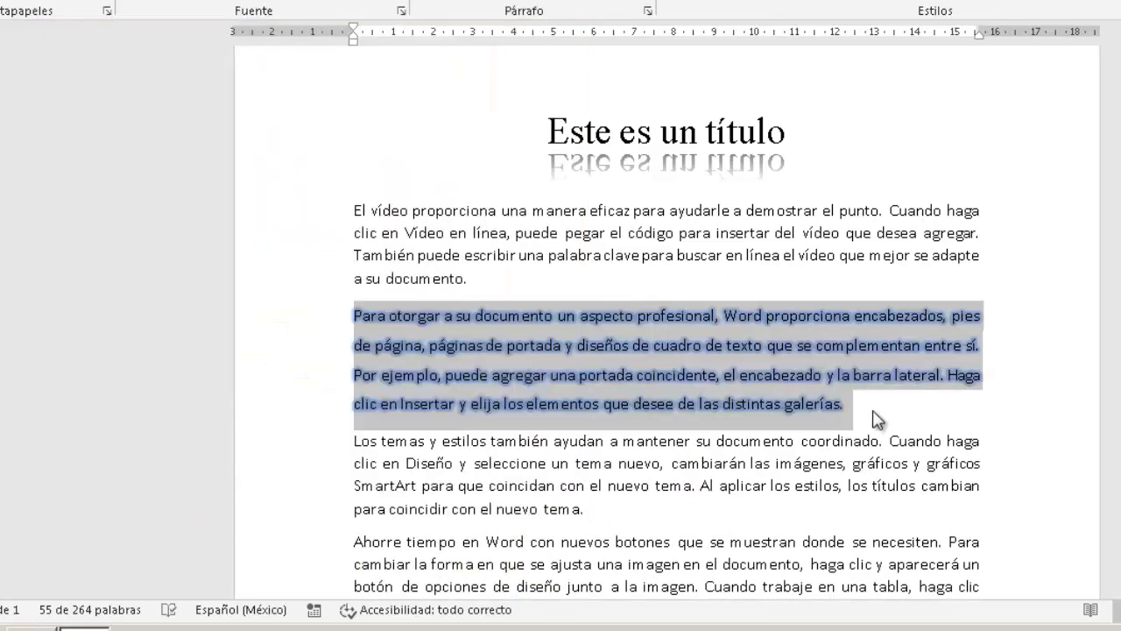
pyautogui.click(880, 422)
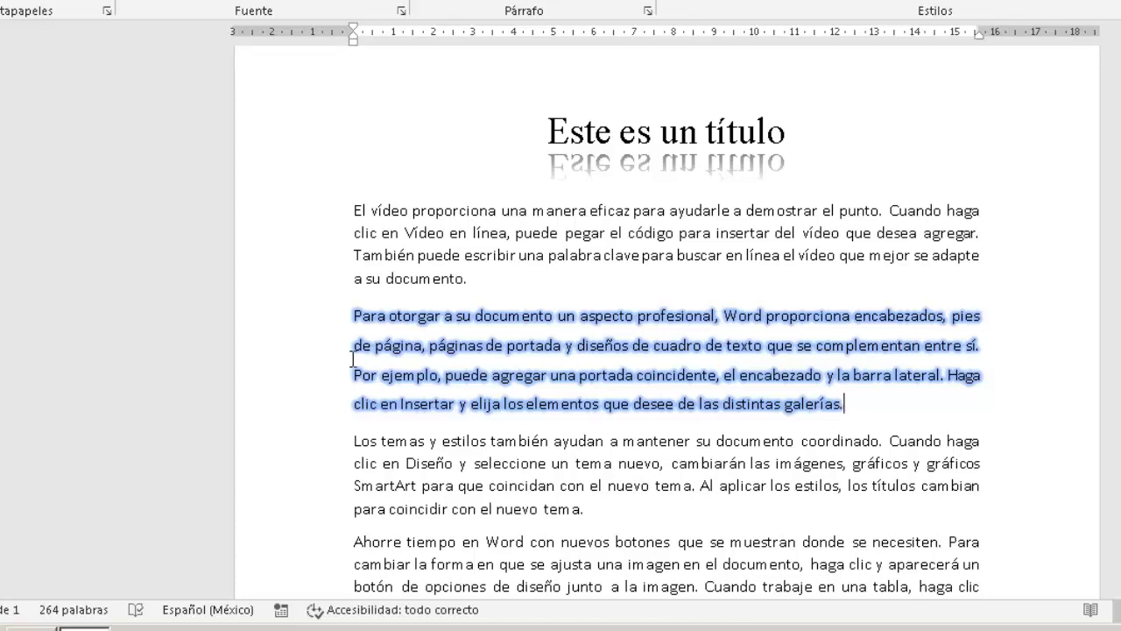
# - Select the second paragraph again and reopen the glow settings in its text effects
pyautogui.click(316, 336)
pyautogui.moveTo(314, 338); pyautogui.dragTo(317, 399)
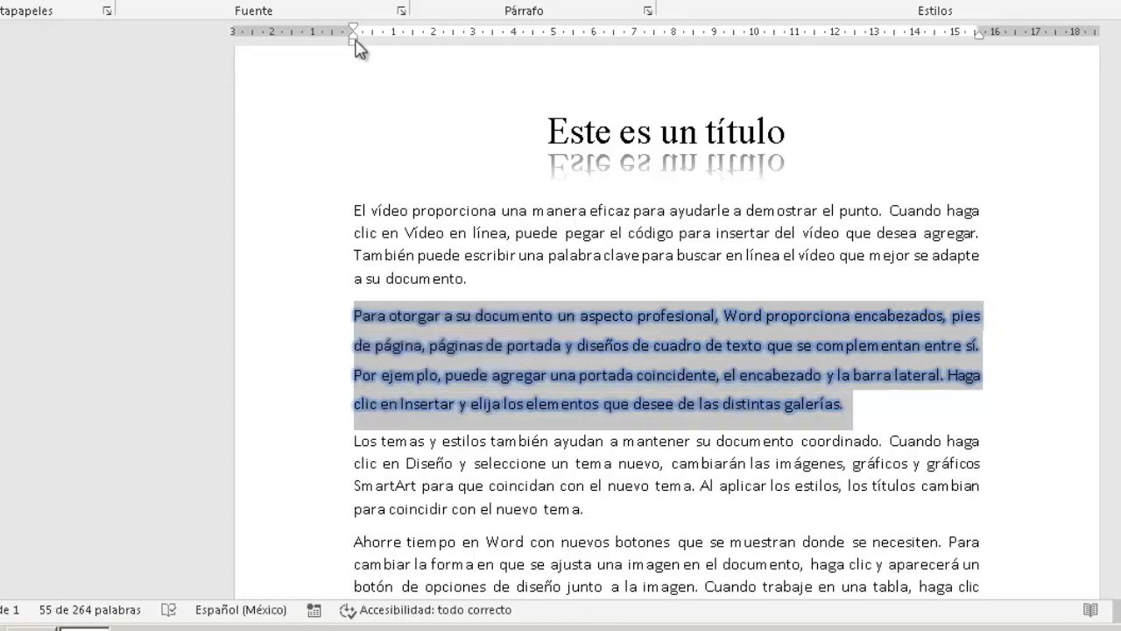
pyautogui.click(399, 10)
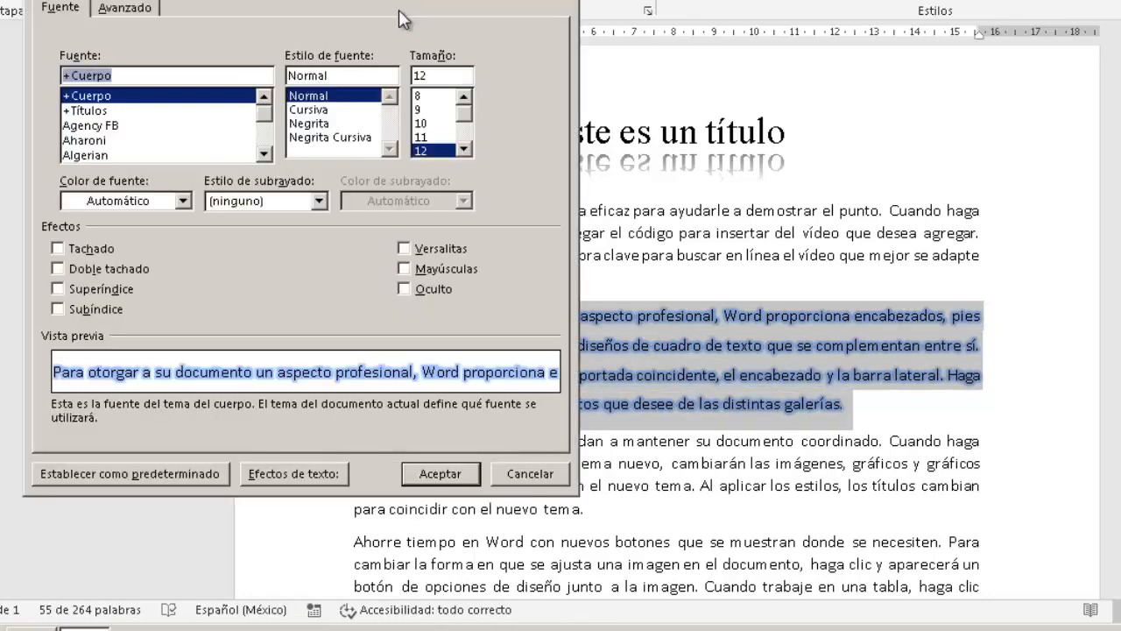
pyautogui.click(276, 475)
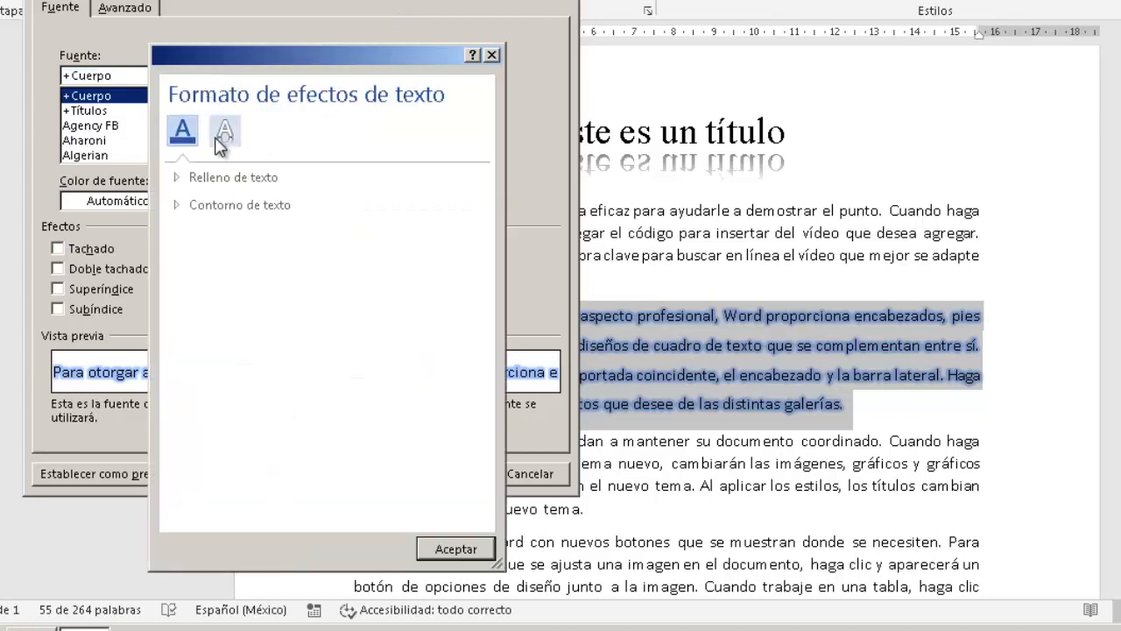
pyautogui.click(225, 131)
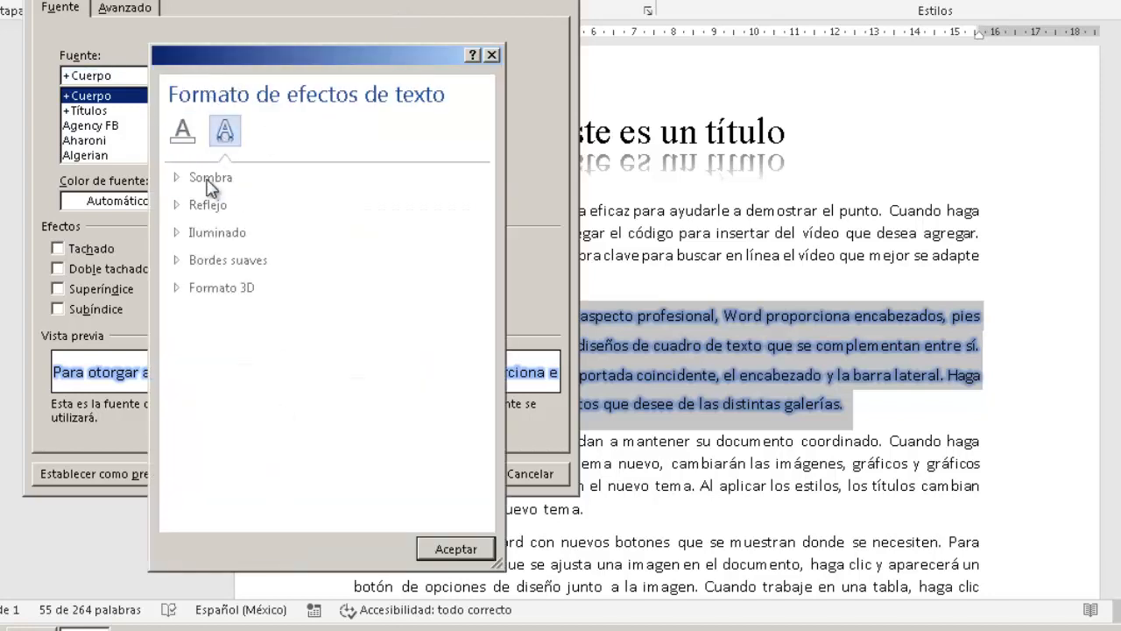
pyautogui.click(177, 232)
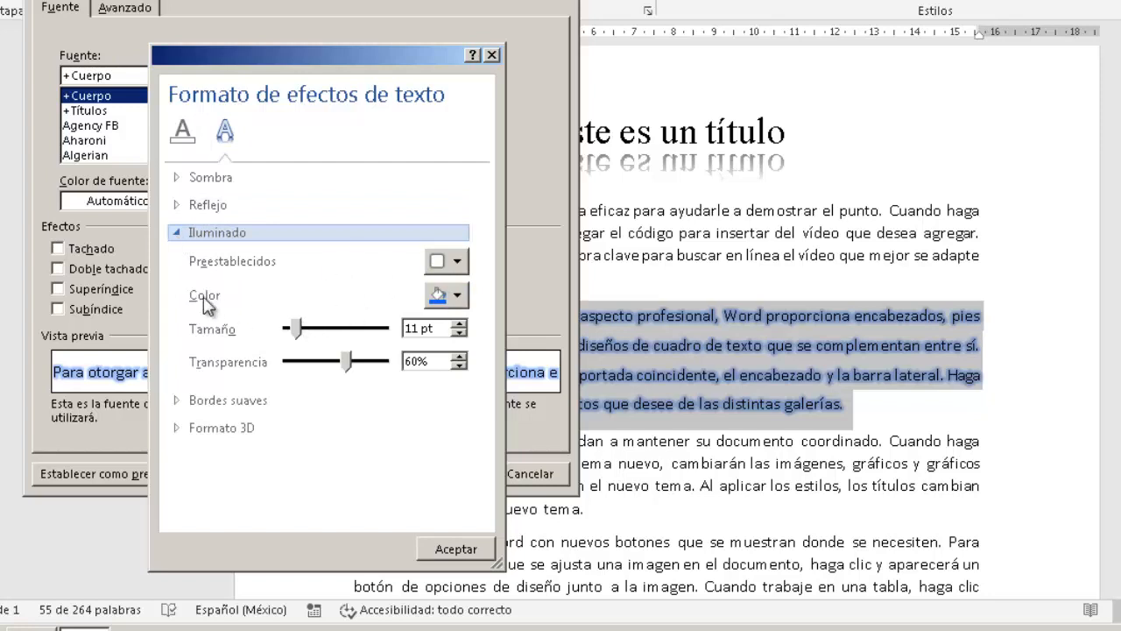
# - Set the second paragraph's glow to a custom light cyan with RGB 70, 232, 240, and leave the paragraph deselected
pyautogui.click(457, 297)
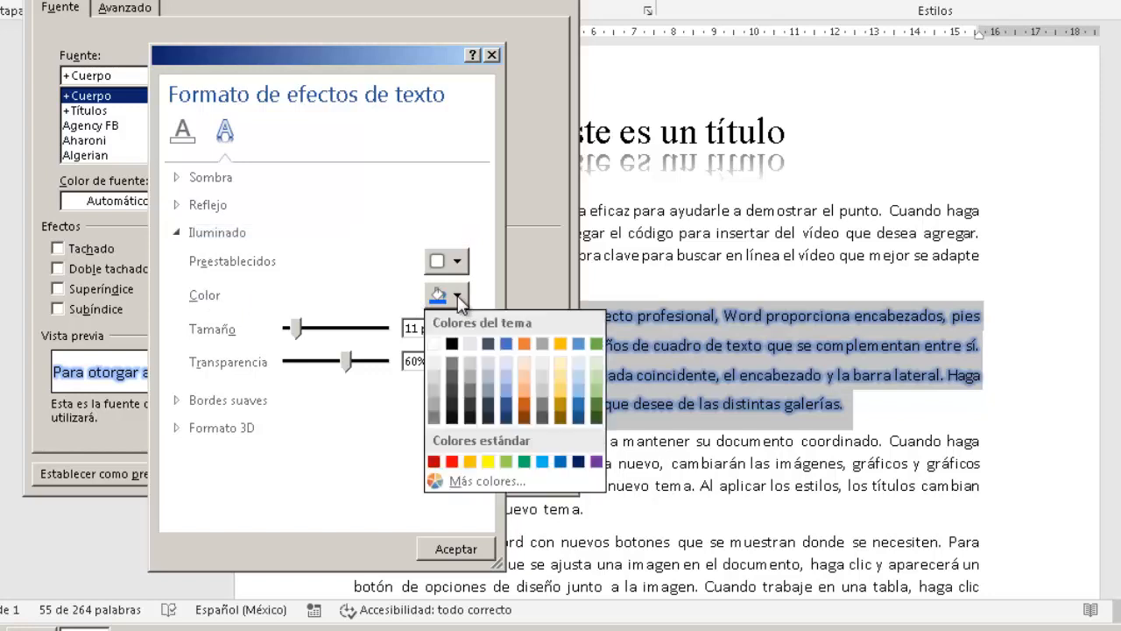
pyautogui.click(458, 482)
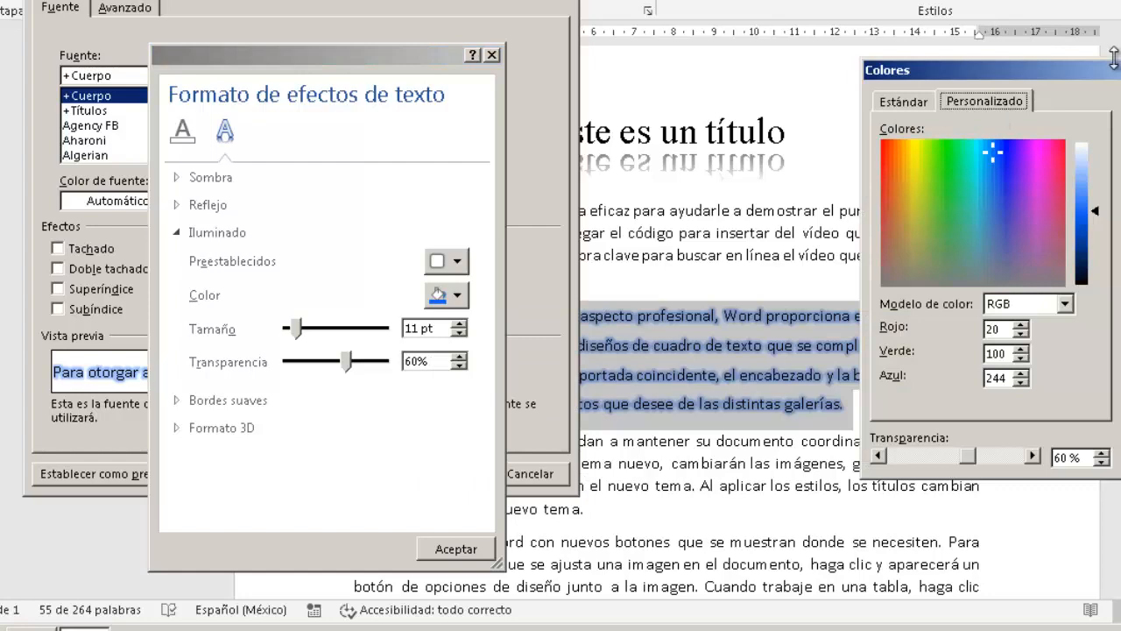
pyautogui.moveTo(1082, 70); pyautogui.dragTo(402, 121)
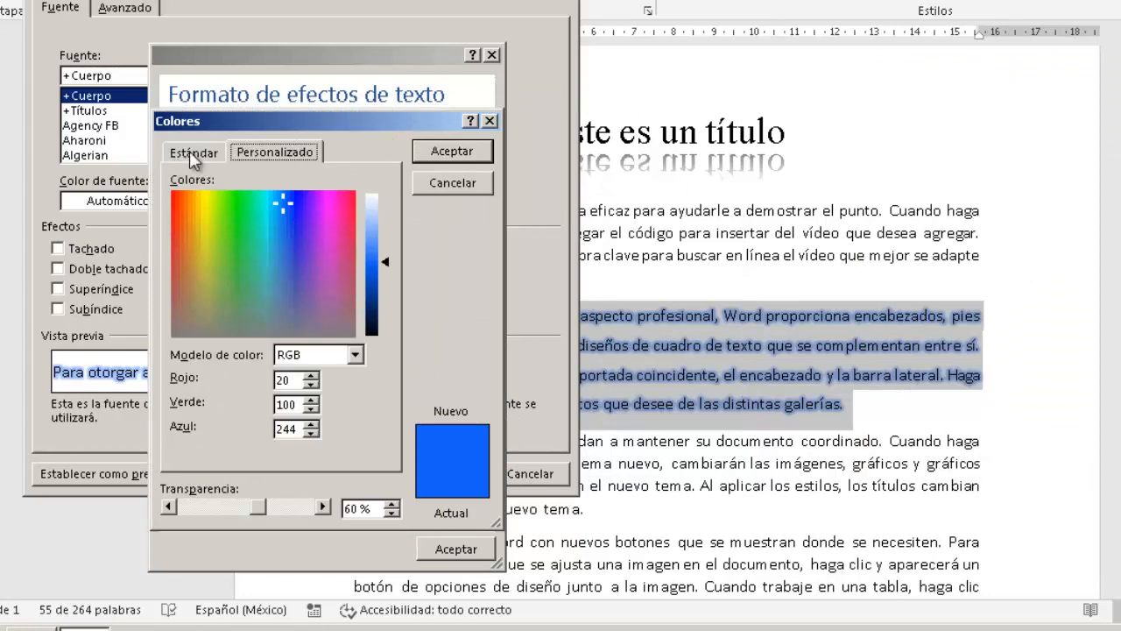
pyautogui.moveTo(282, 202)
pyautogui.mouseDown()
pyautogui.moveTo(274, 221)
pyautogui.moveTo(265, 214)
pyautogui.mouseUp()
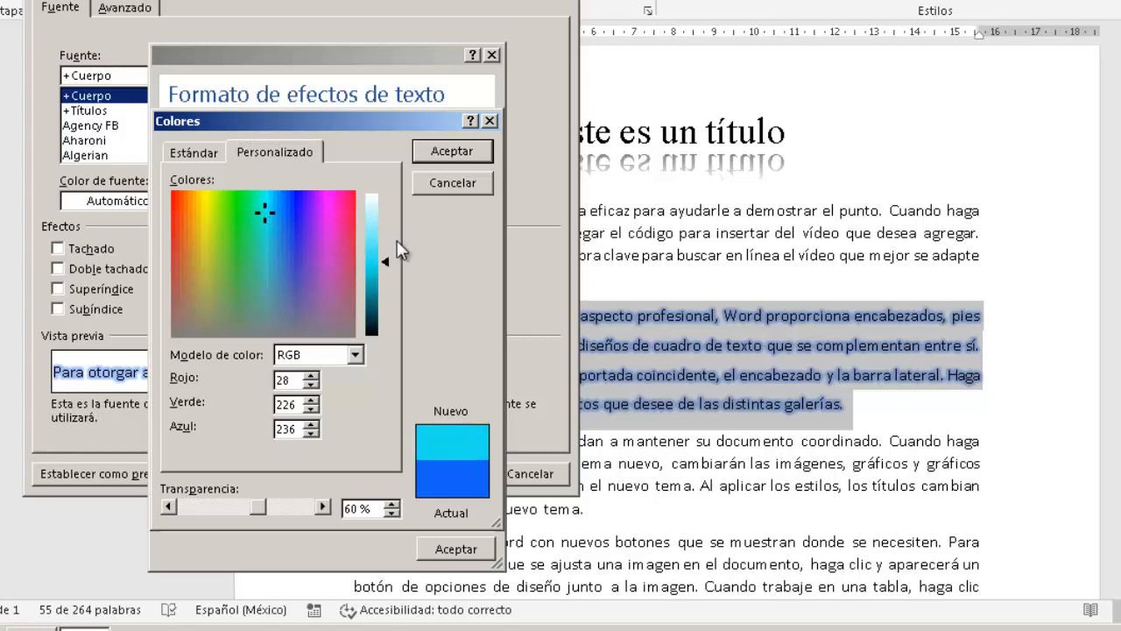
pyautogui.moveTo(387, 259); pyautogui.dragTo(384, 249)
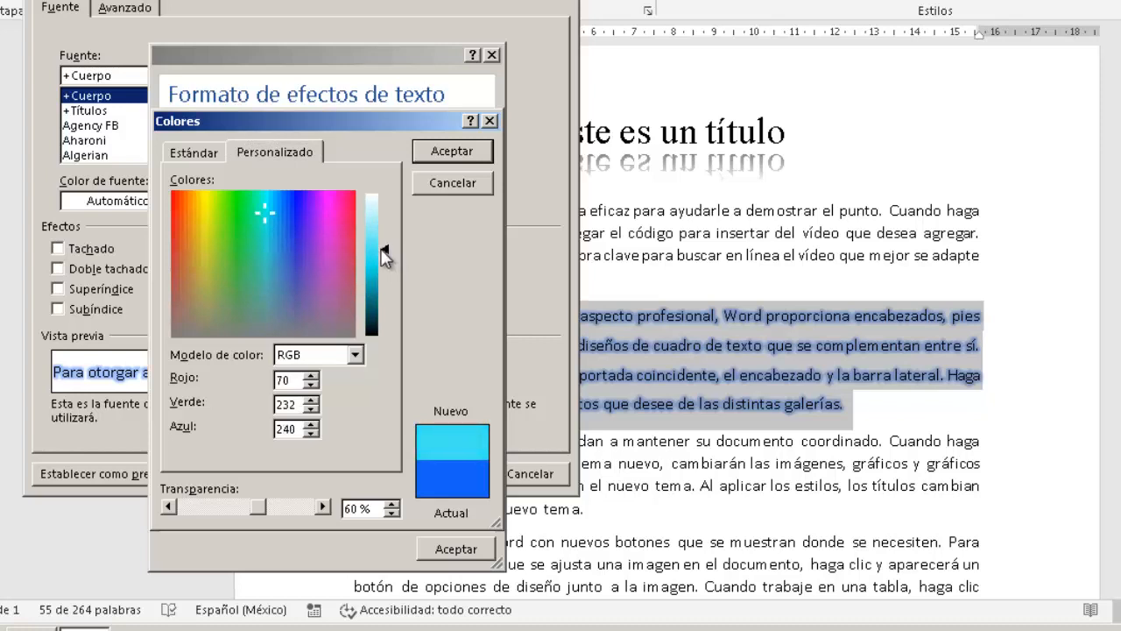
pyautogui.click(443, 150)
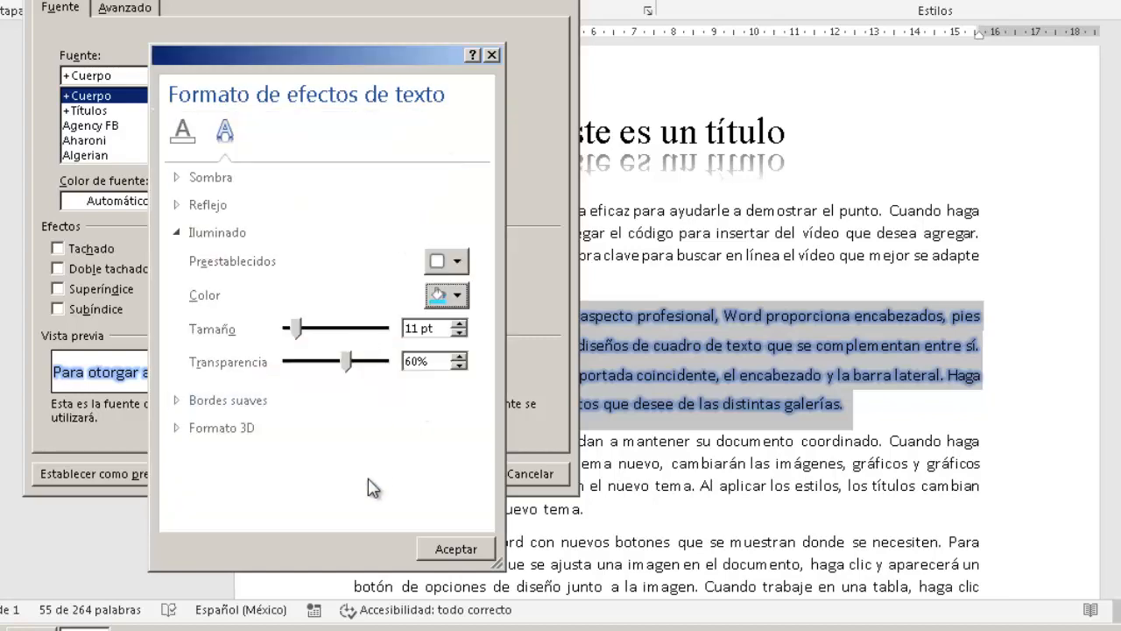
pyautogui.click(443, 546)
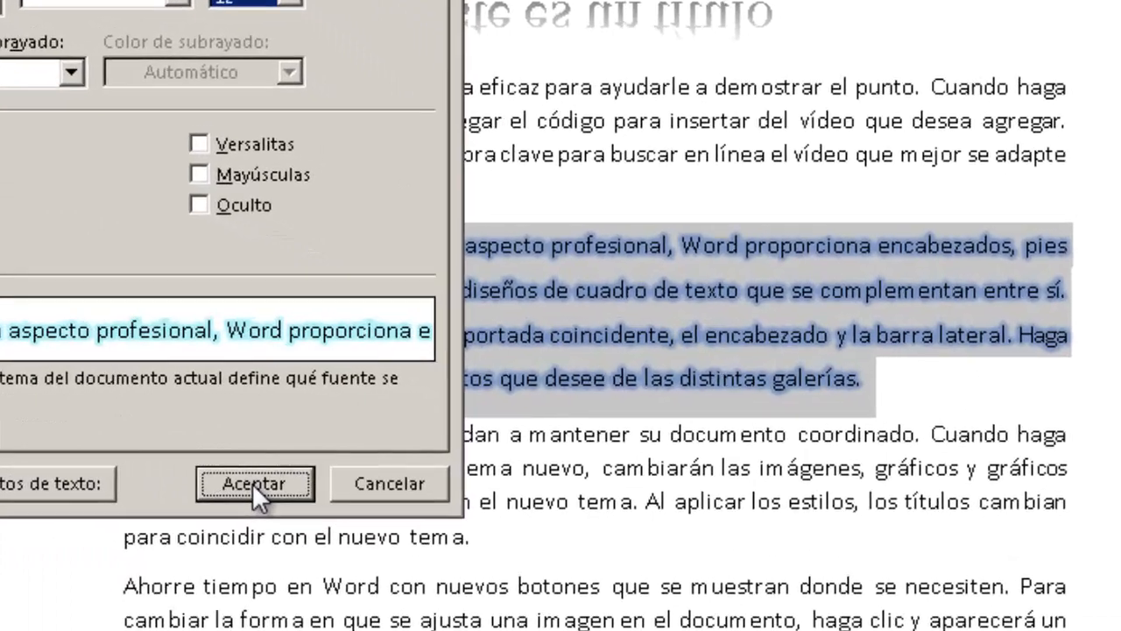
pyautogui.click(369, 477)
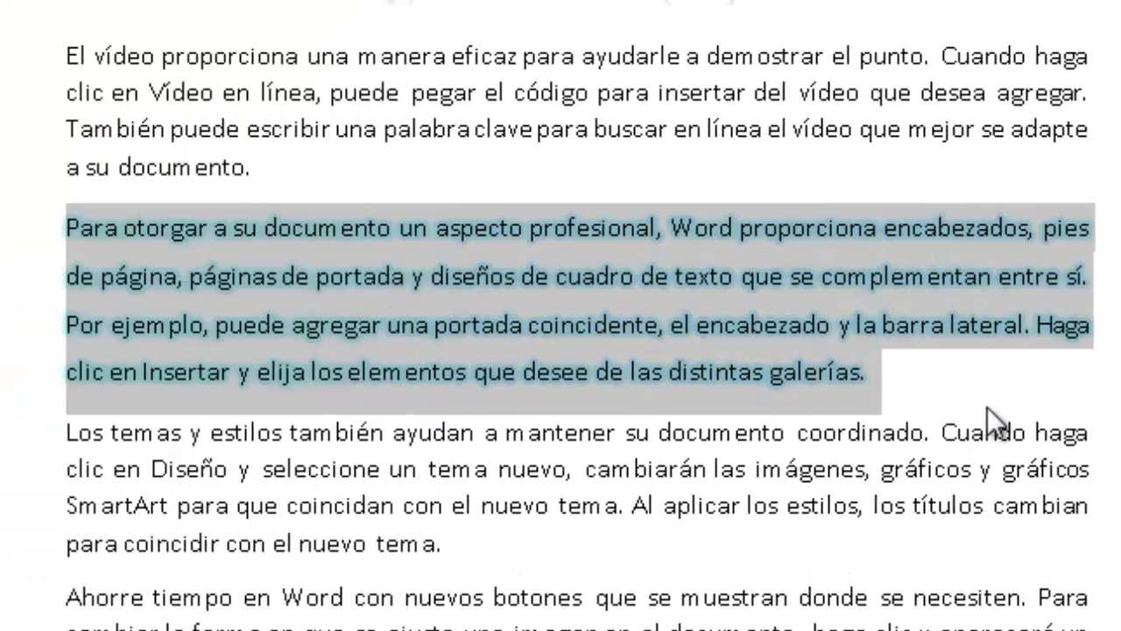
pyautogui.click(962, 370)
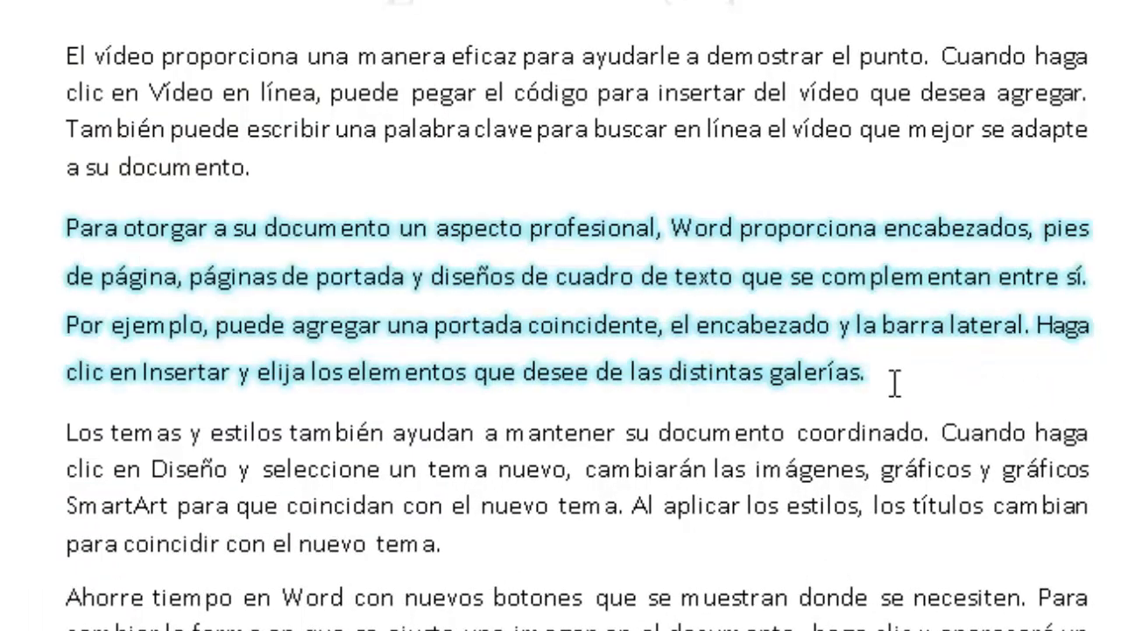
# - Make the second paragraph bold, increase its font size to 16, and deselect it
pyautogui.moveTo(0, 238); pyautogui.dragTo(0, 373)
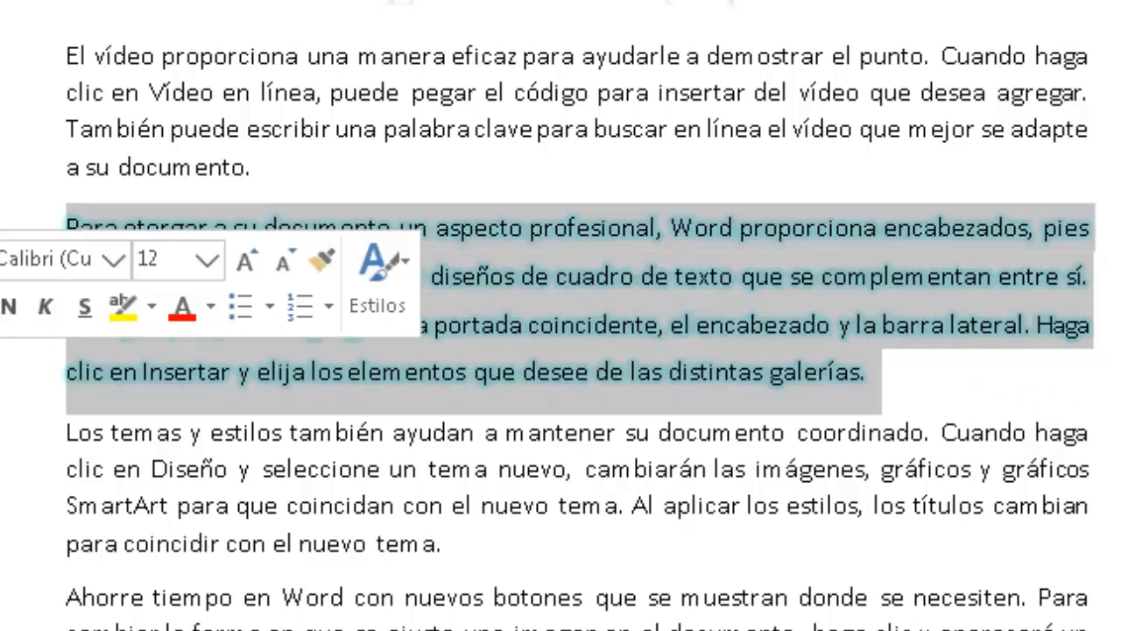
pyautogui.hotkey('ctrl', 'n')
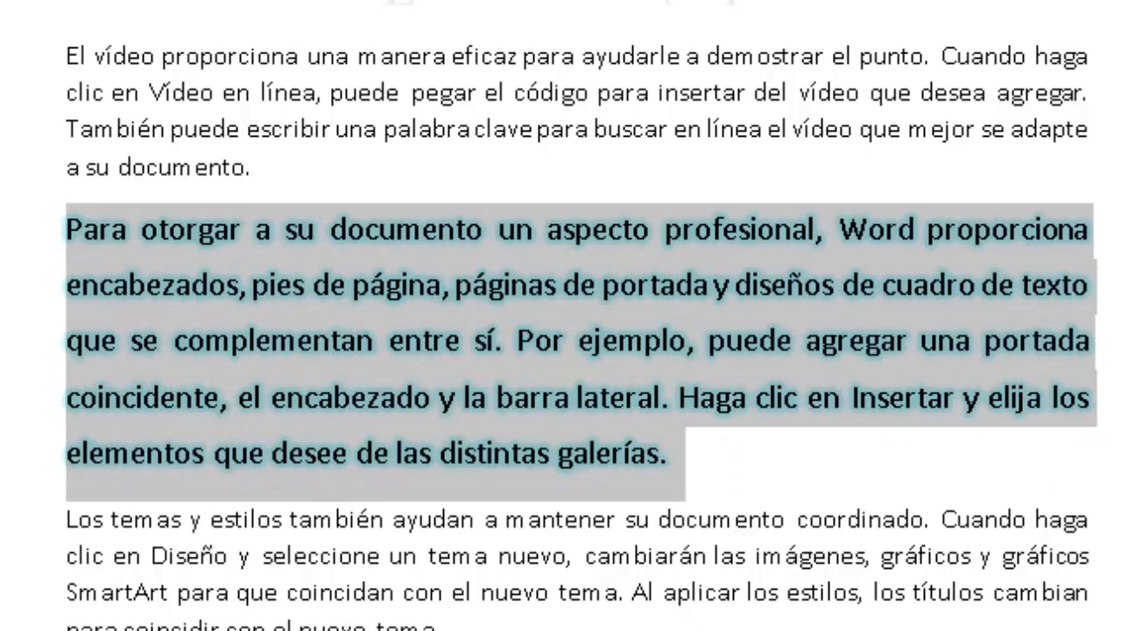
pyautogui.hotkey('ctrl', 'shift', '>')
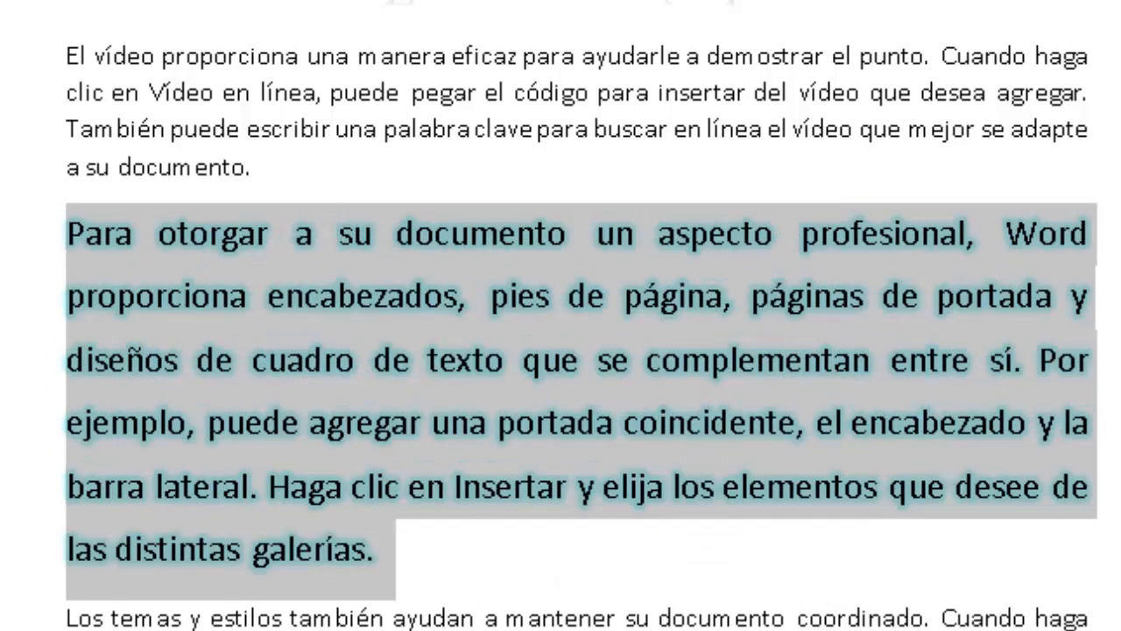
pyautogui.click(435, 553)
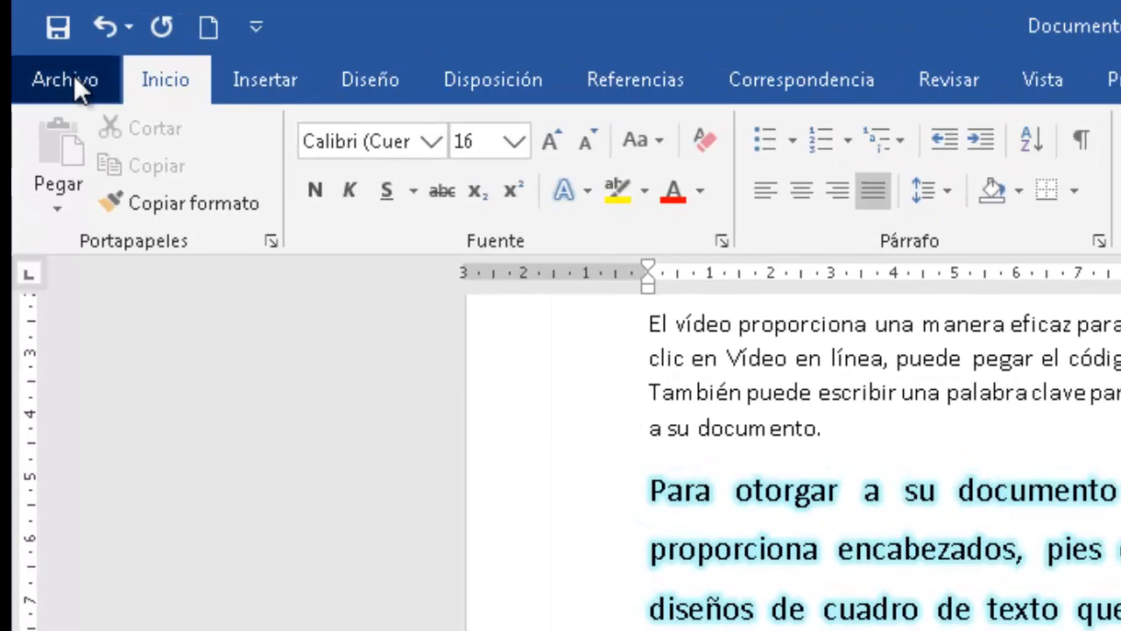
# - Open the Save As options for the document
pyautogui.click(75, 77)
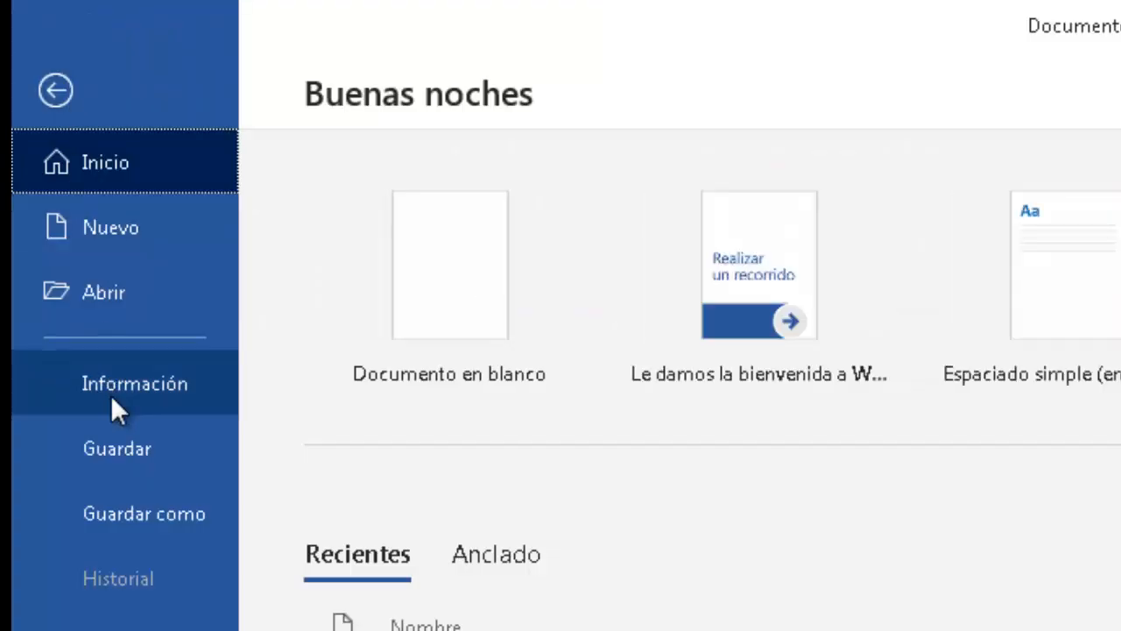
pyautogui.click(179, 515)
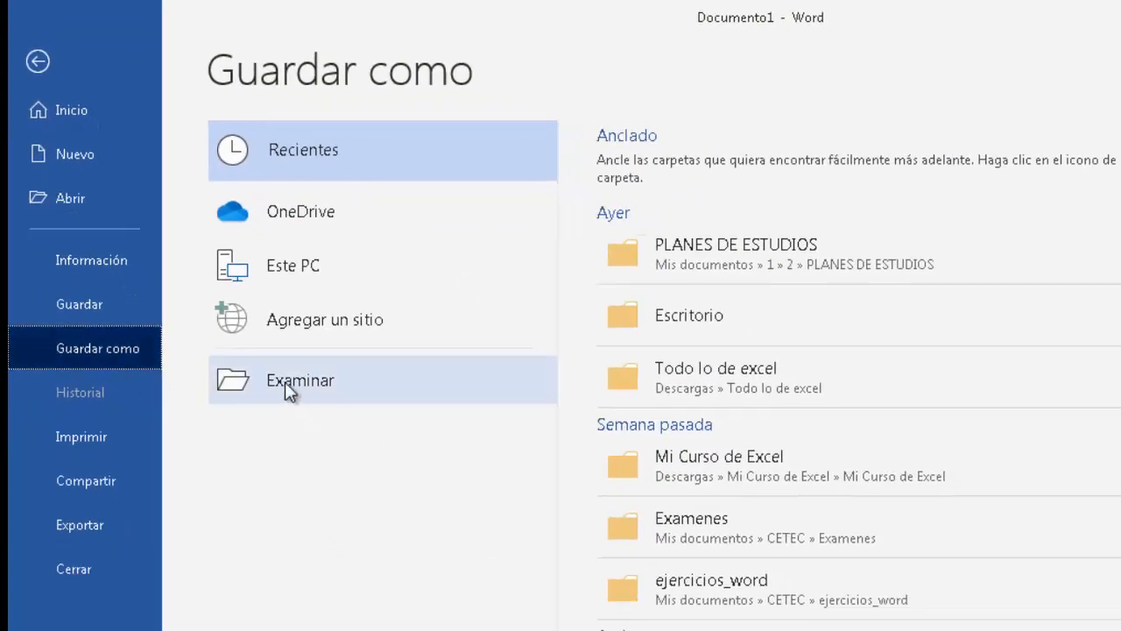
pyautogui.click(284, 381)
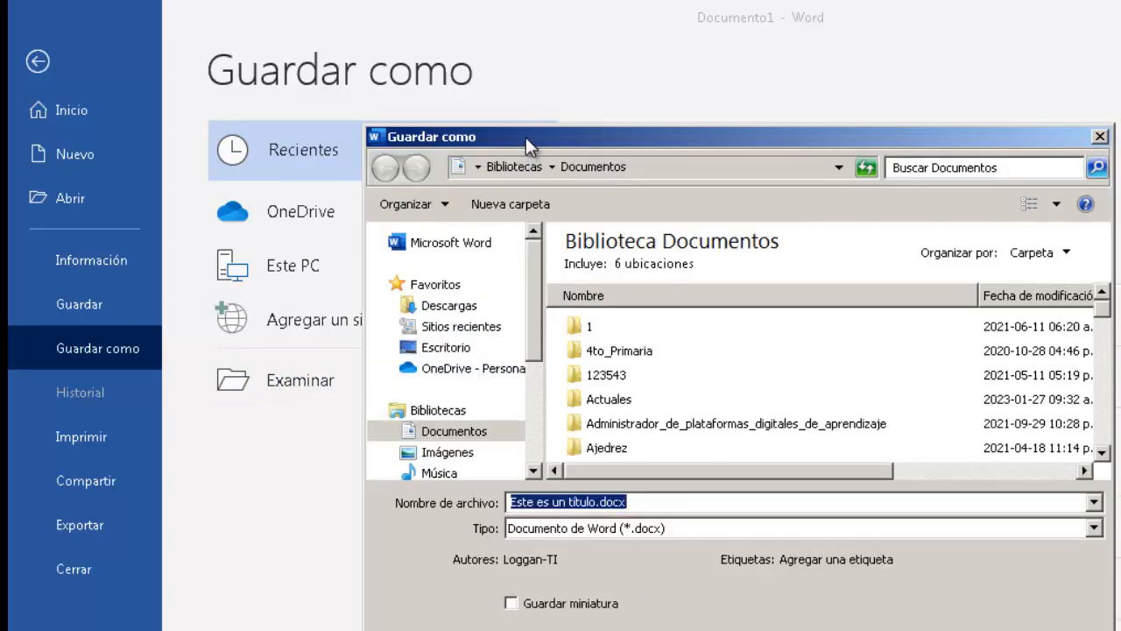
pyautogui.moveTo(526, 136); pyautogui.dragTo(585, 141)
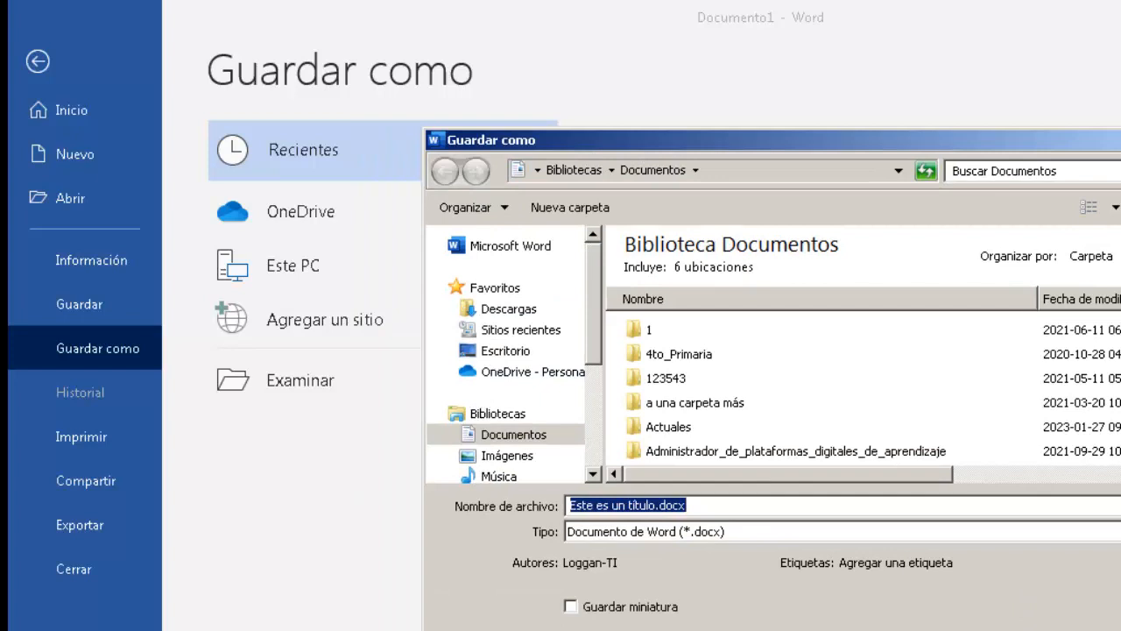
pyautogui.press('Escape')
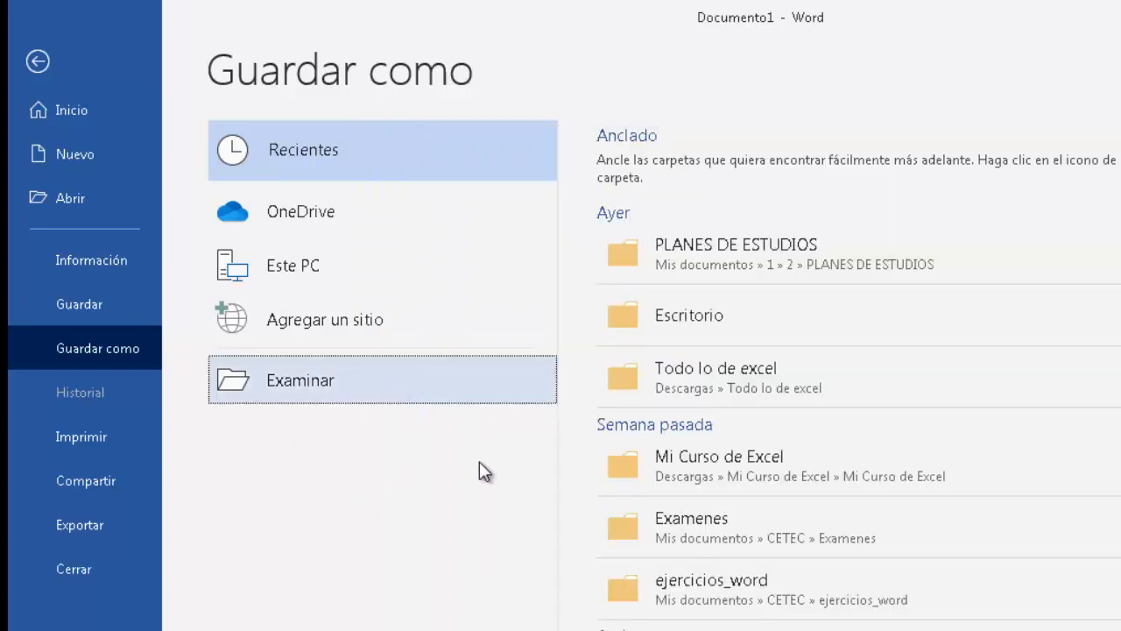
# - Browse for a save location and choose the Documentos library as the destination
pyautogui.click(283, 381)
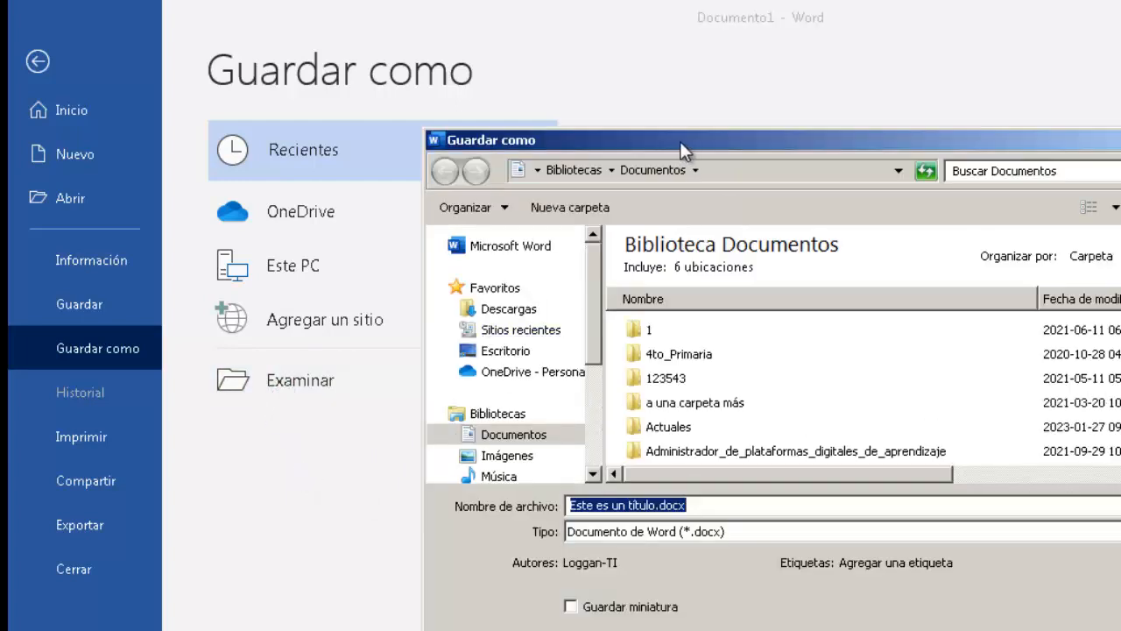
pyautogui.moveTo(680, 141); pyautogui.dragTo(620, 145)
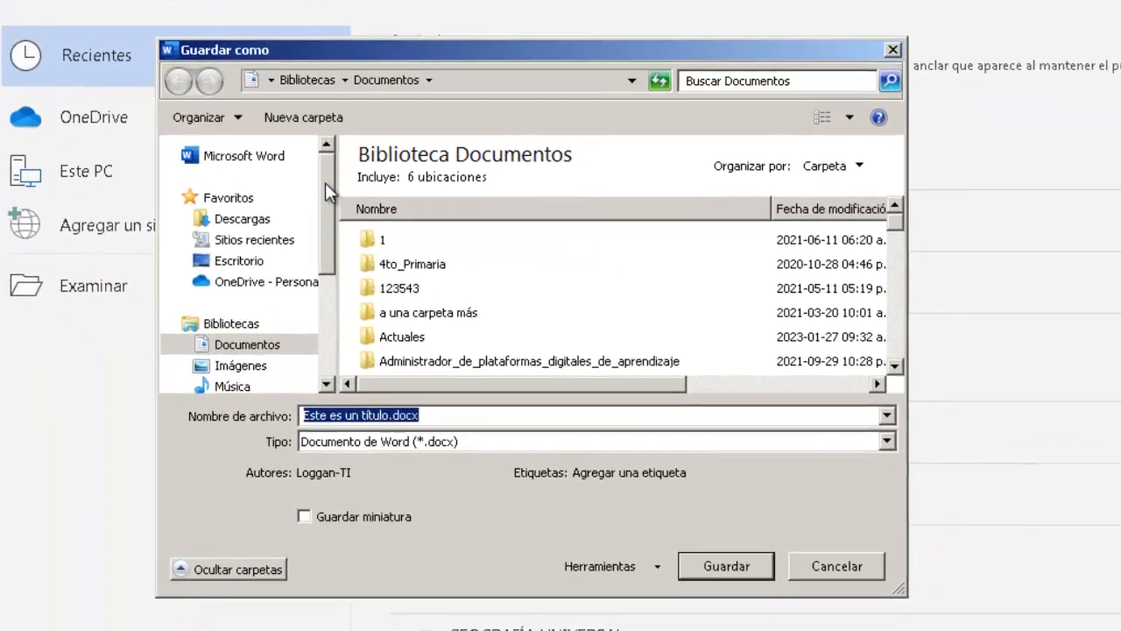
pyautogui.moveTo(532, 283); pyautogui.dragTo(531, 319)
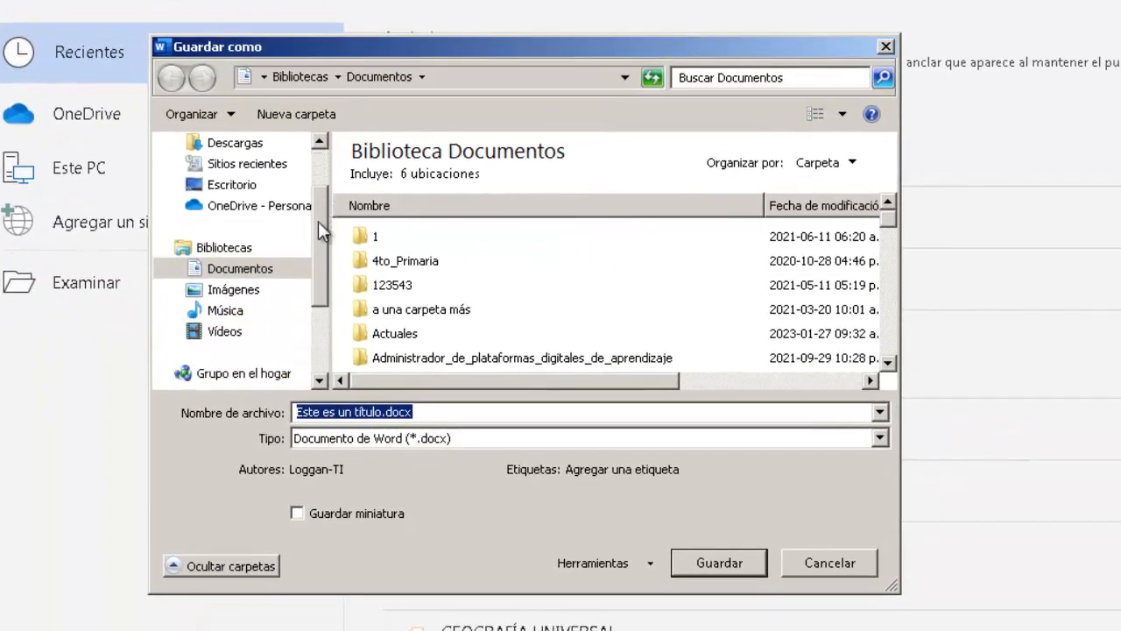
pyautogui.moveTo(319, 226)
pyautogui.mouseDown()
pyautogui.moveTo(314, 285)
pyautogui.moveTo(325, 178)
pyautogui.moveTo(323, 217)
pyautogui.mouseUp()
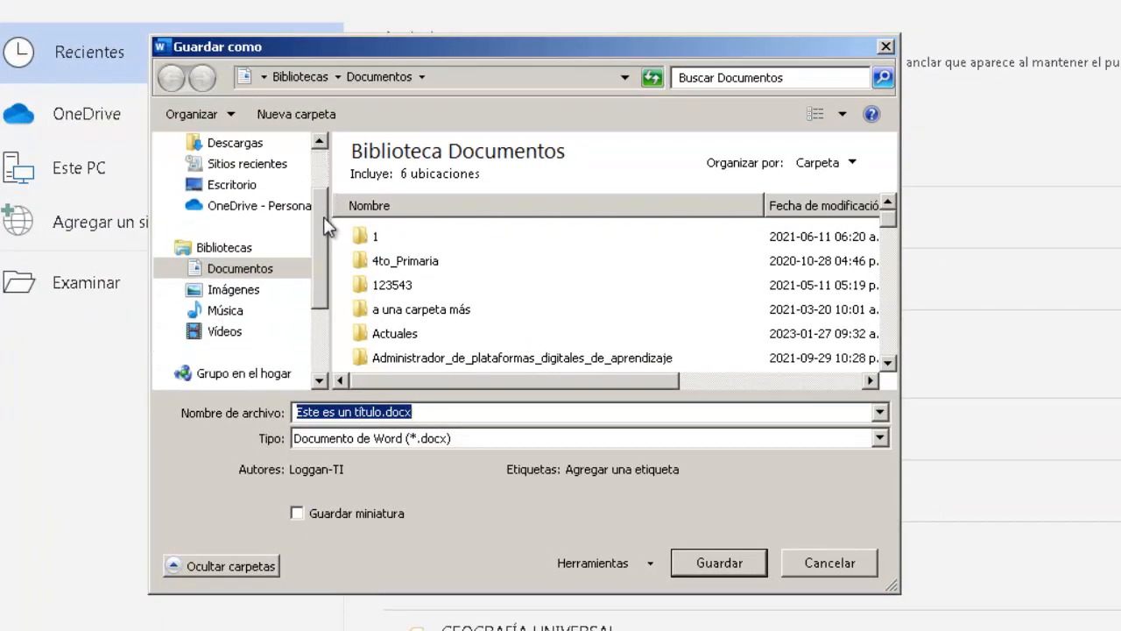
pyautogui.click(249, 273)
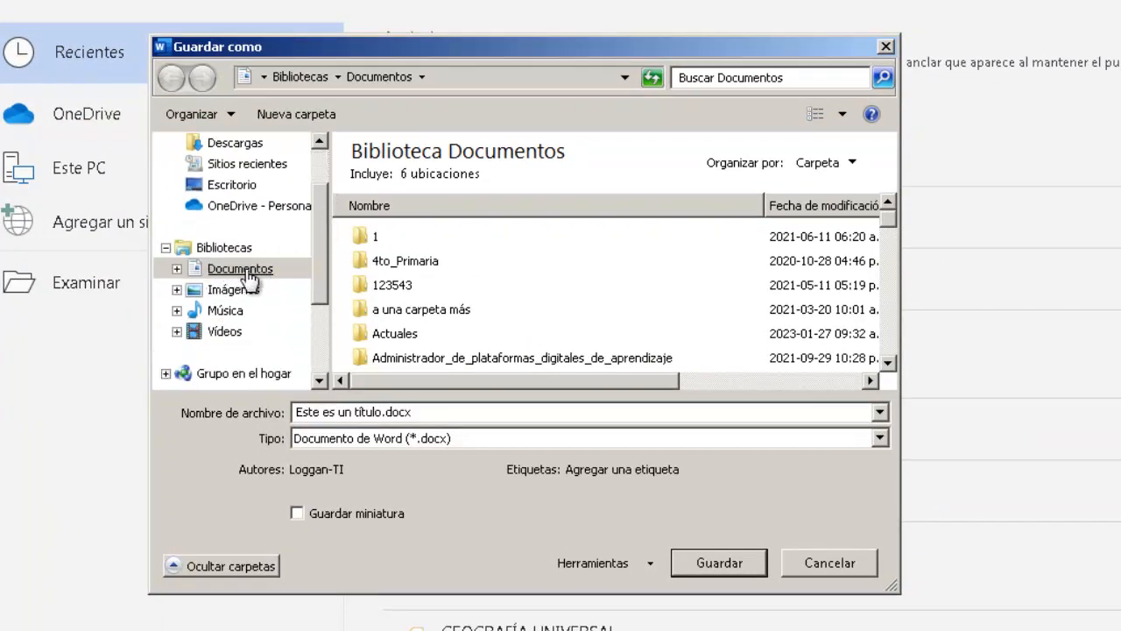
# - Save the document under the name "documento de formato" and place the cursor at the end of the first paragraph
pyautogui.click(441, 412)
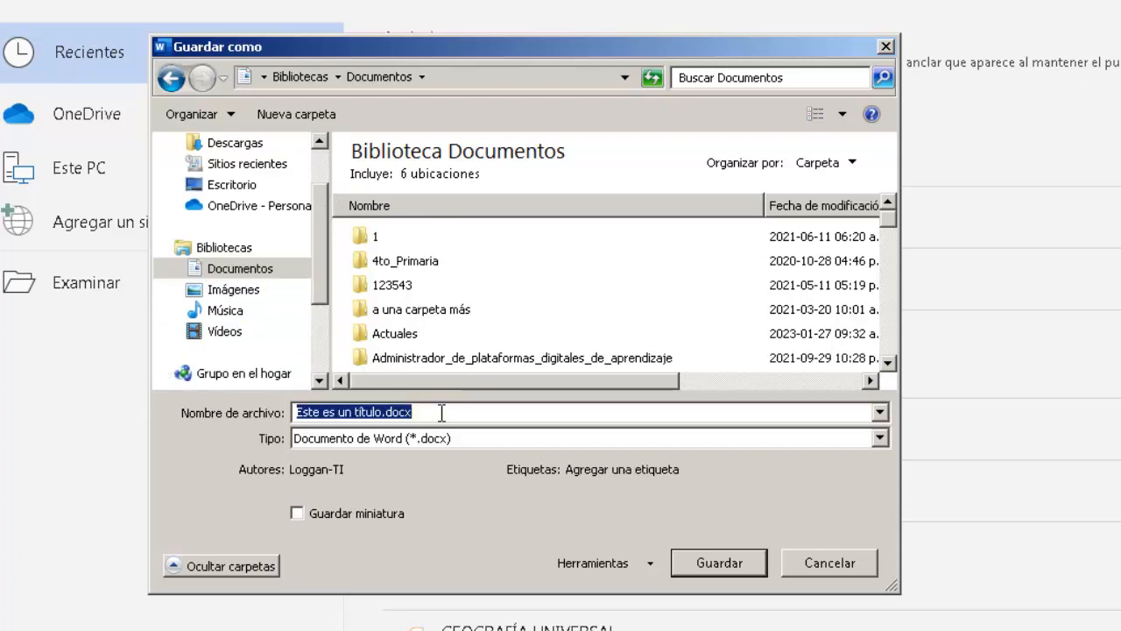
pyautogui.press('BackSpace')
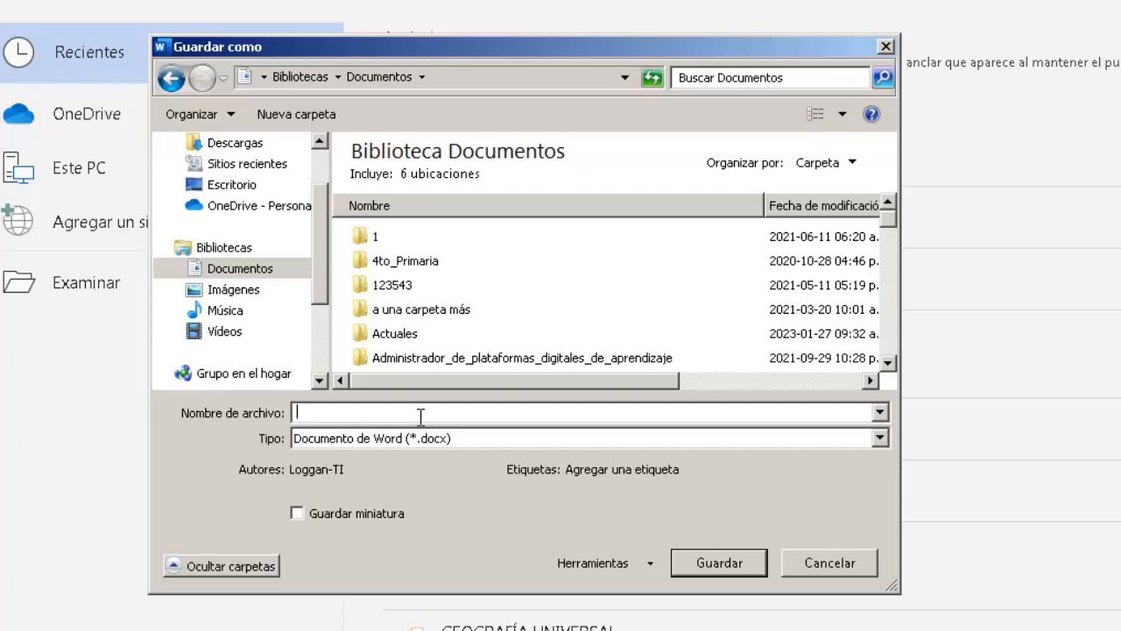
pyautogui.write('documeno')
pyautogui.press('BackSpace')
pyautogui.write('t')
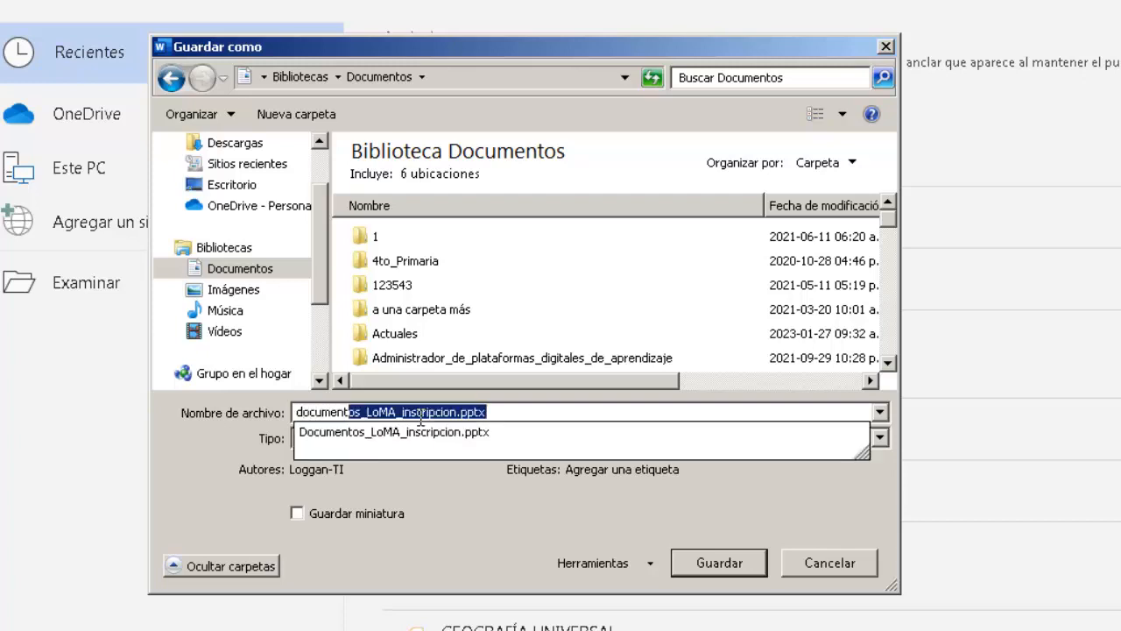
pyautogui.write('o')
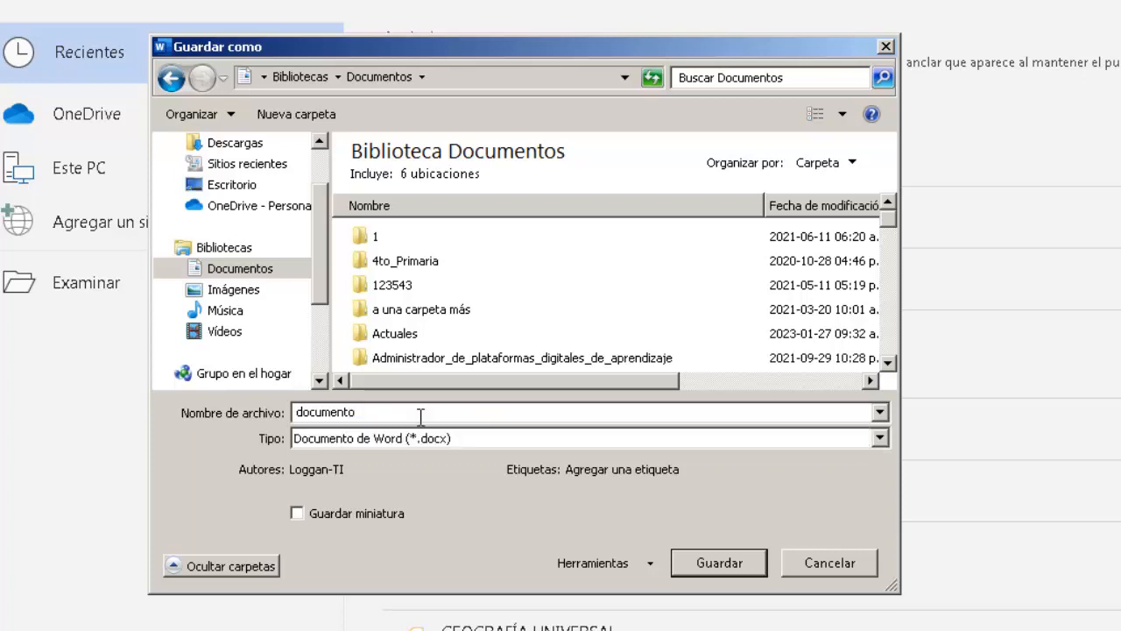
pyautogui.write(' de formato')
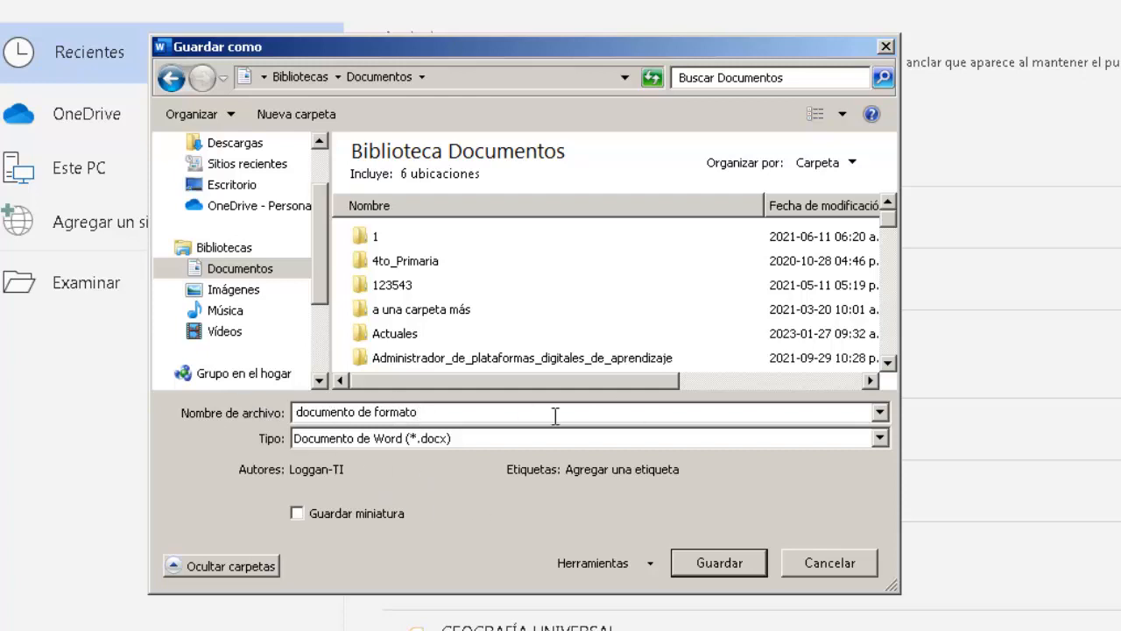
pyautogui.click(720, 564)
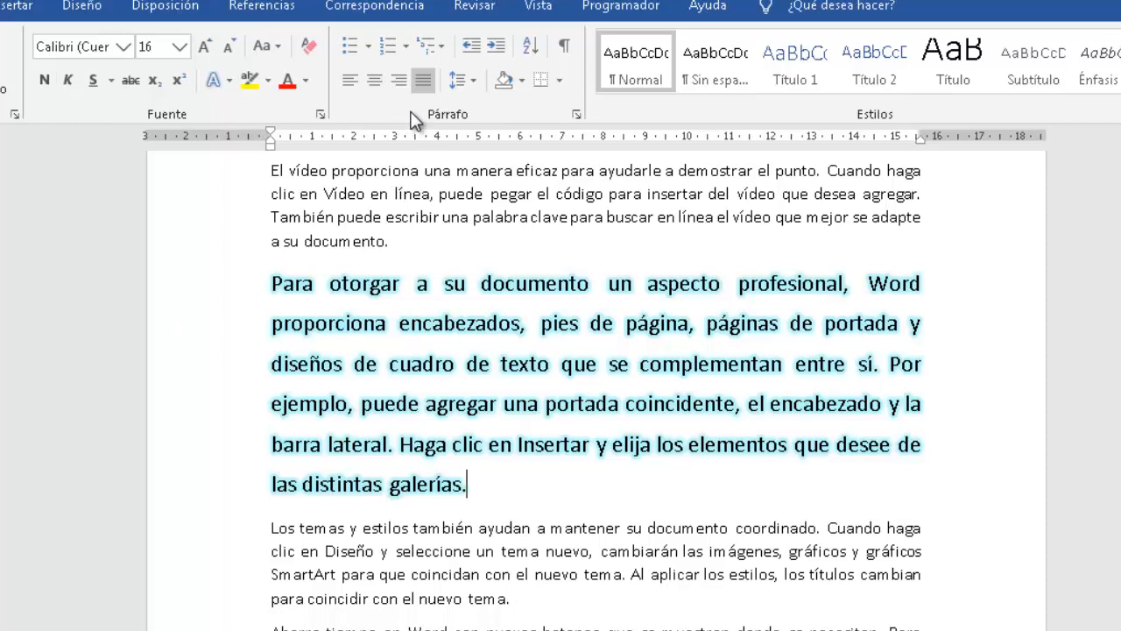
pyautogui.click(400, 244)
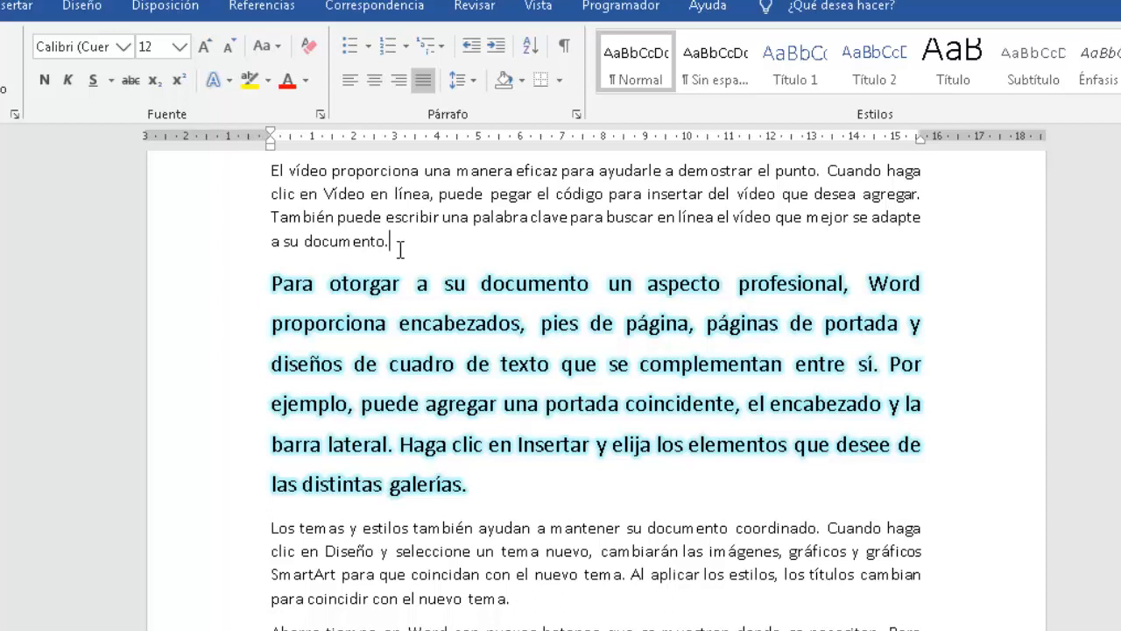